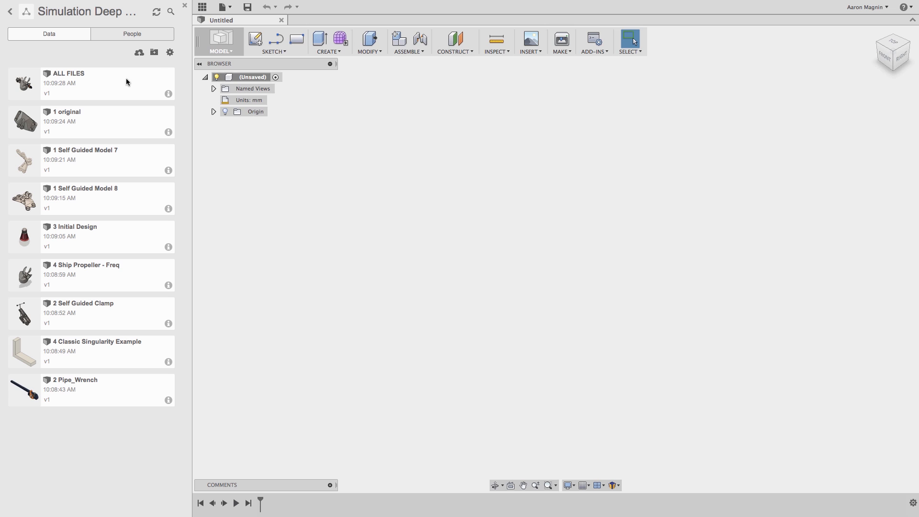
- Open the ALL FILES design and look over the combined models from the front
{"action": "left_click", "coordinate": [104, 76]}
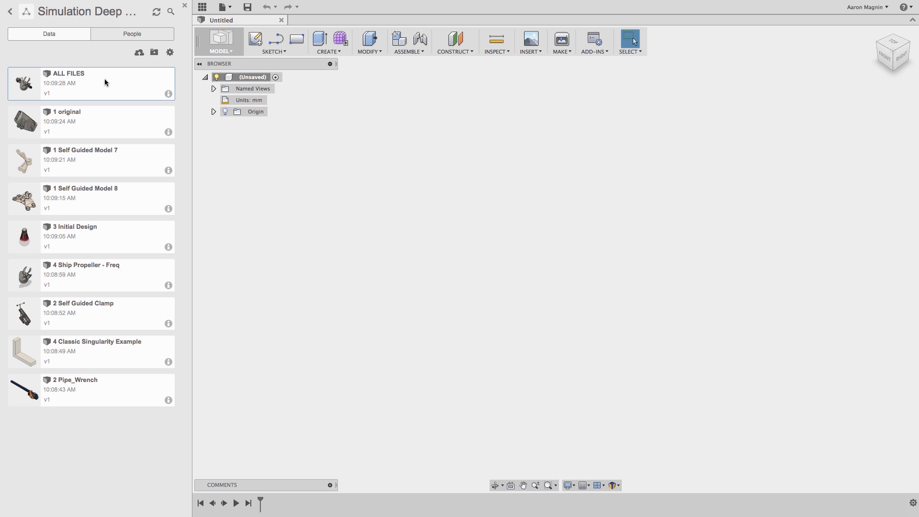
{"action": "double_click", "coordinate": [93, 77]}
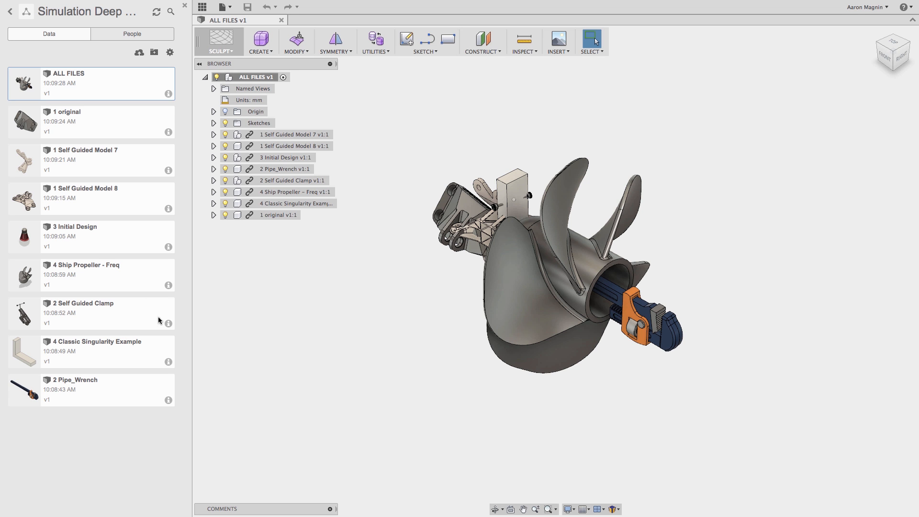
{"action": "mouse_move", "coordinate": [416, 243]}
{"action": "middle_mouse_down", "text": "shift"}
{"action": "mouse_move", "coordinate": [430, 233]}
{"action": "mouse_move", "coordinate": [383, 236]}
{"action": "mouse_move", "coordinate": [421, 234]}
{"action": "middle_mouse_up", "text": "shift"}
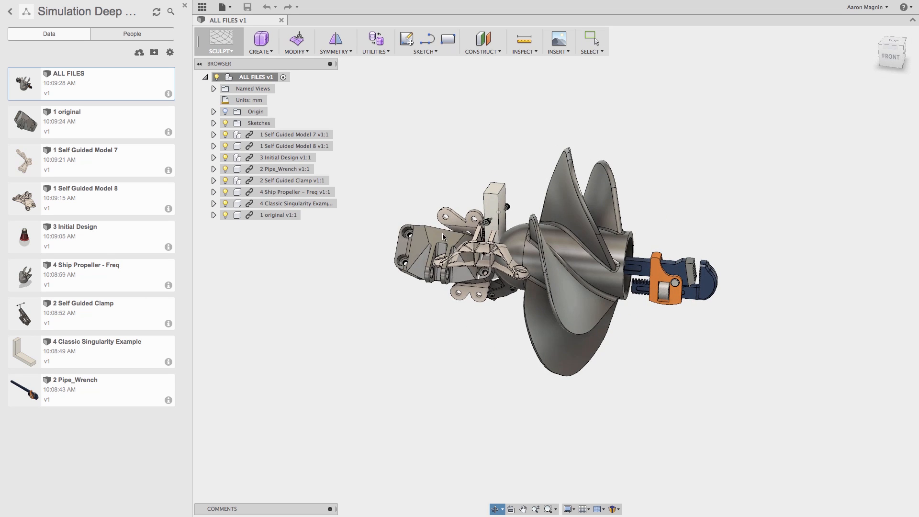
- Open the 1 original design with the data panel hidden and switch to the Simulation workspace
{"action": "double_click", "coordinate": [79, 119]}
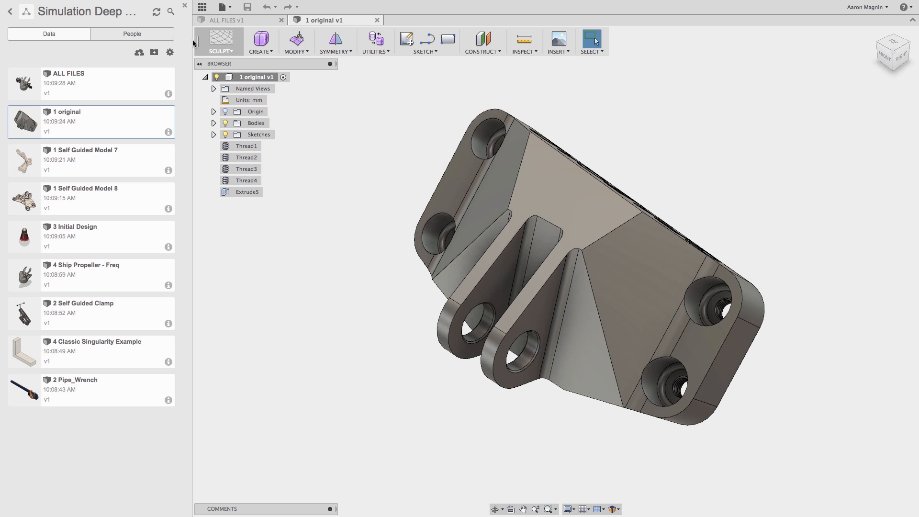
{"action": "left_click", "coordinate": [185, 6]}
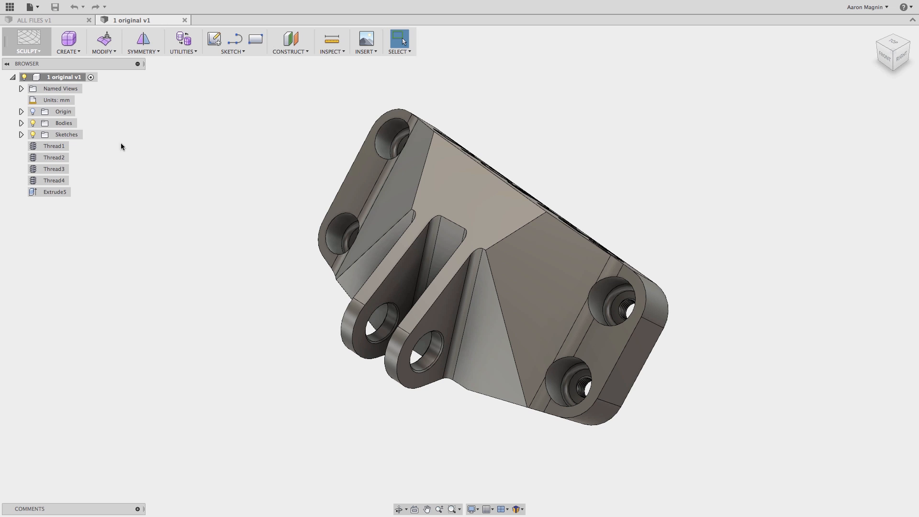
{"action": "left_click", "coordinate": [36, 53]}
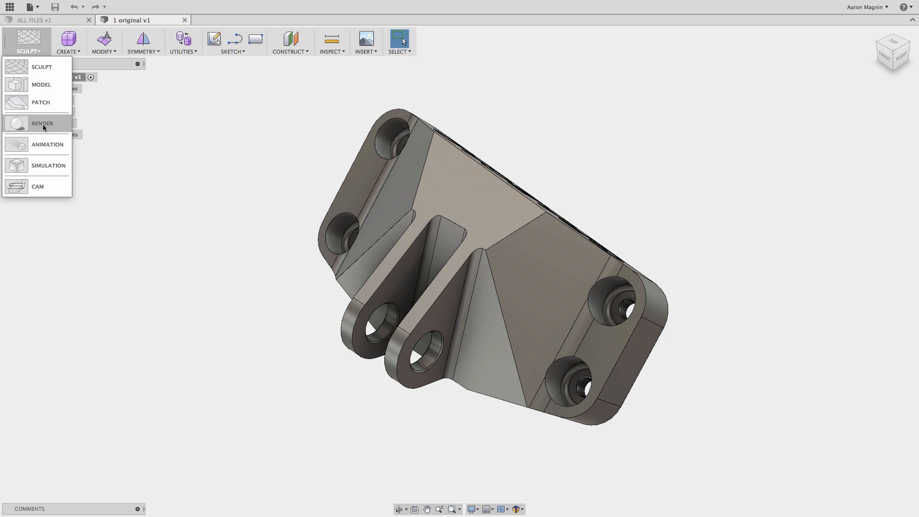
{"action": "left_click", "coordinate": [41, 166]}
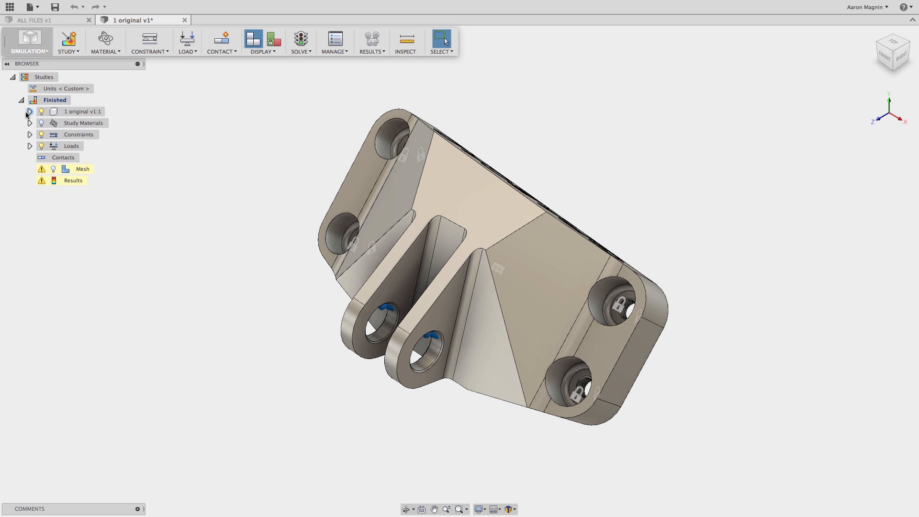
- Review the Finished study's contents and the available simulation study types without creating a study
{"action": "left_click", "coordinate": [22, 100]}
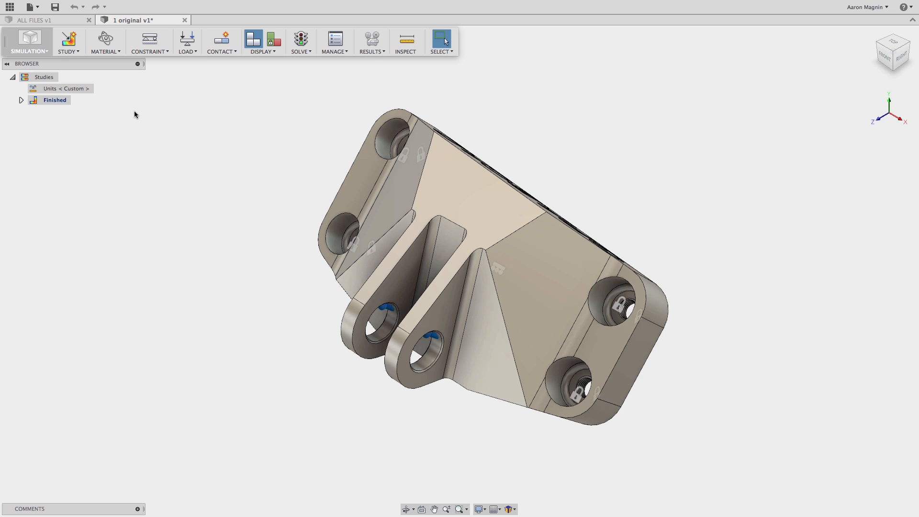
{"action": "left_click", "coordinate": [22, 100]}
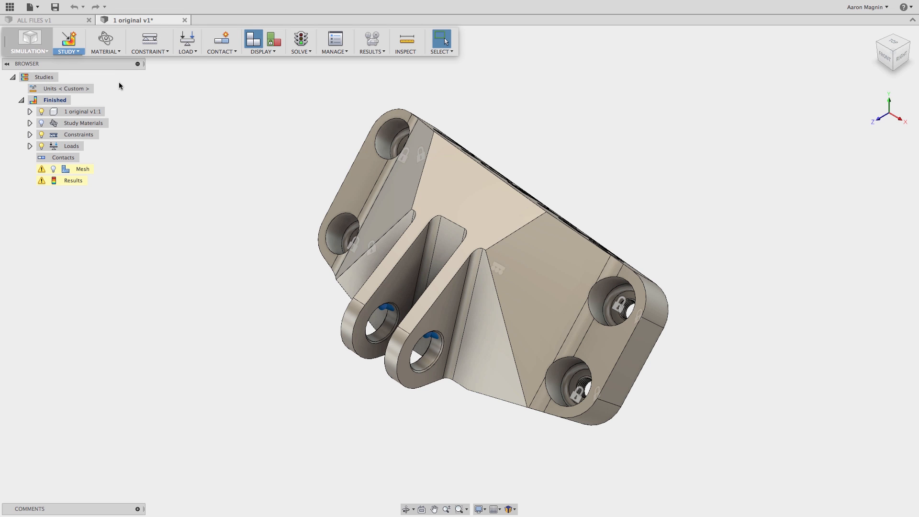
{"action": "left_click", "coordinate": [69, 39]}
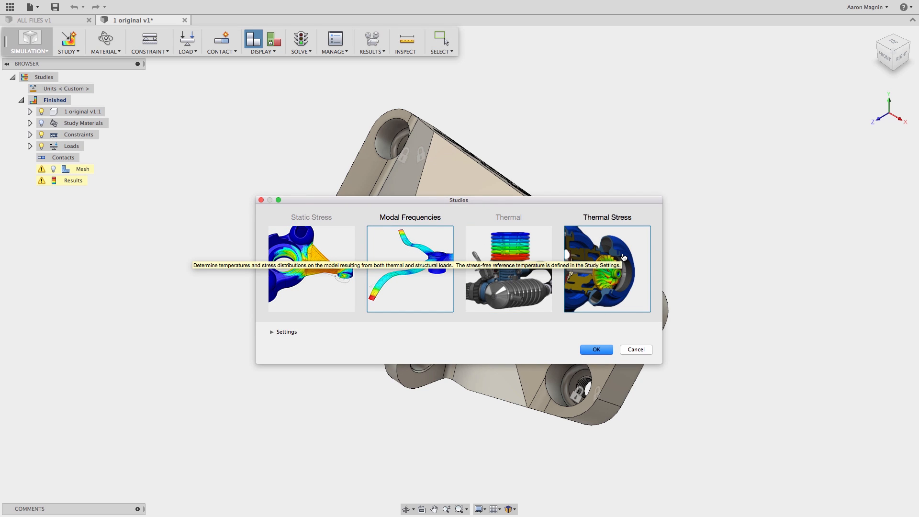
{"action": "left_click", "coordinate": [635, 350]}
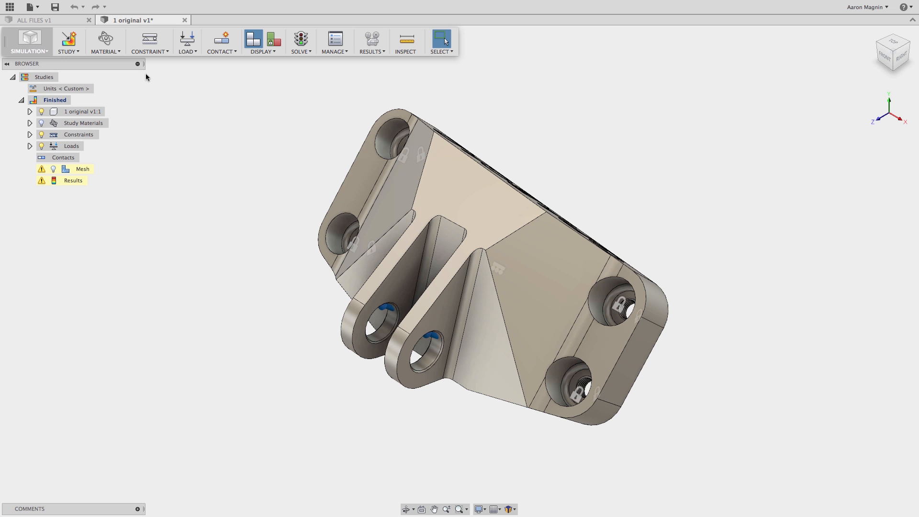
- Create a new Static Stress study for the bracket and collapse its contents in the study tree
{"action": "left_click", "coordinate": [21, 100]}
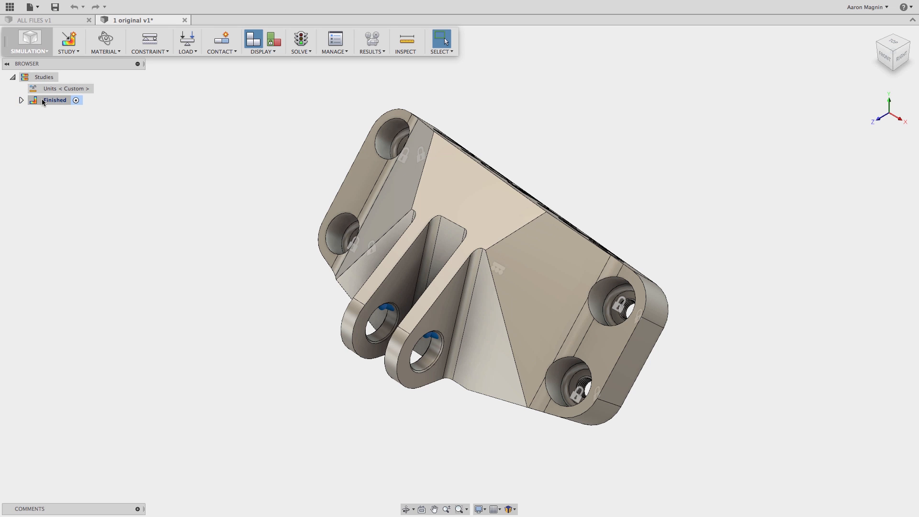
{"action": "left_click", "coordinate": [70, 43]}
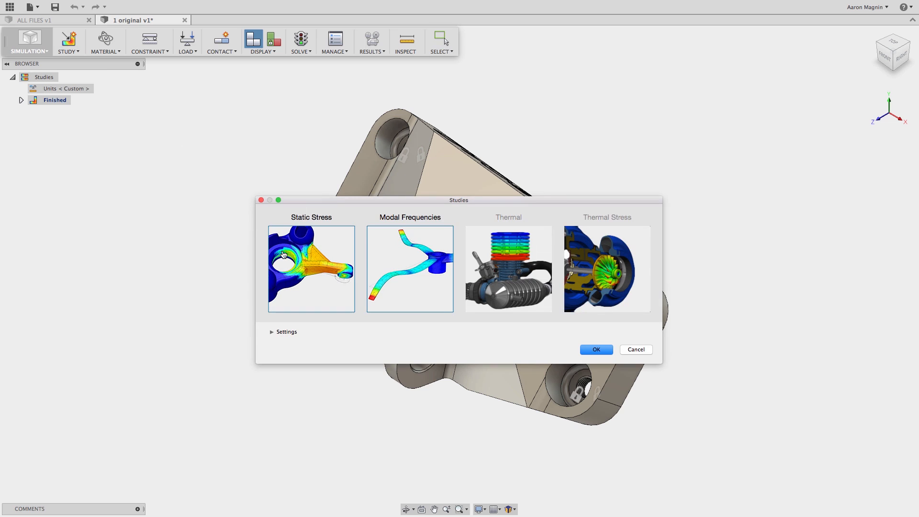
{"action": "left_click", "coordinate": [596, 349]}
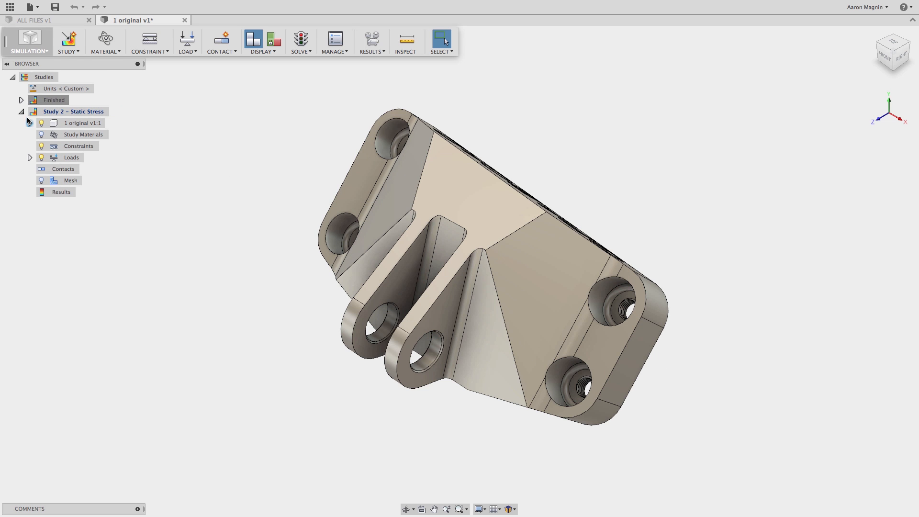
{"action": "left_click", "coordinate": [21, 112]}
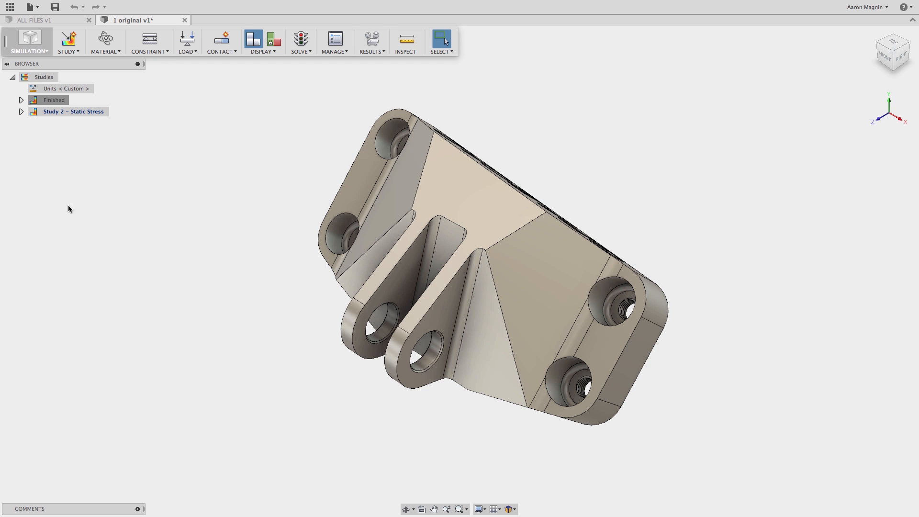
- Activate the Finished study and examine Body1 and the commands available for it
{"action": "left_click", "coordinate": [75, 101]}
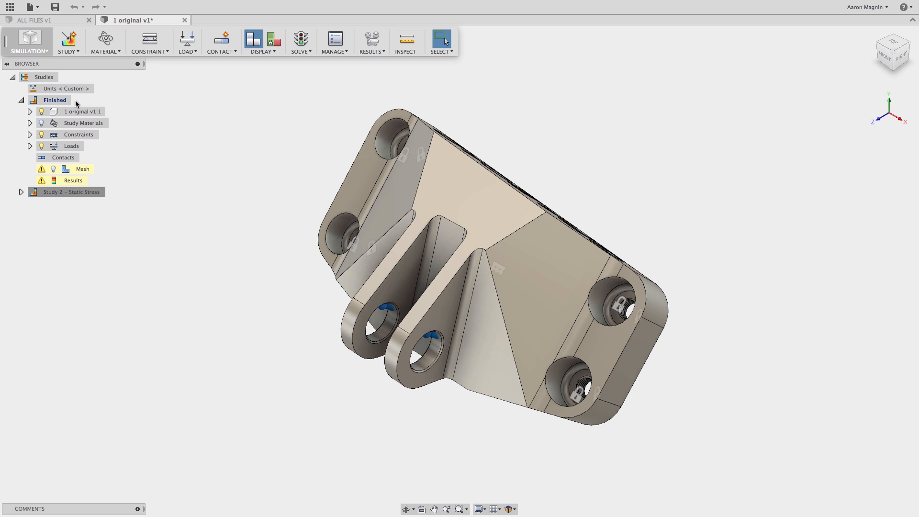
{"action": "right_click", "coordinate": [54, 98]}
{"action": "left_click", "coordinate": [145, 105]}
{"action": "left_click", "coordinate": [30, 112]}
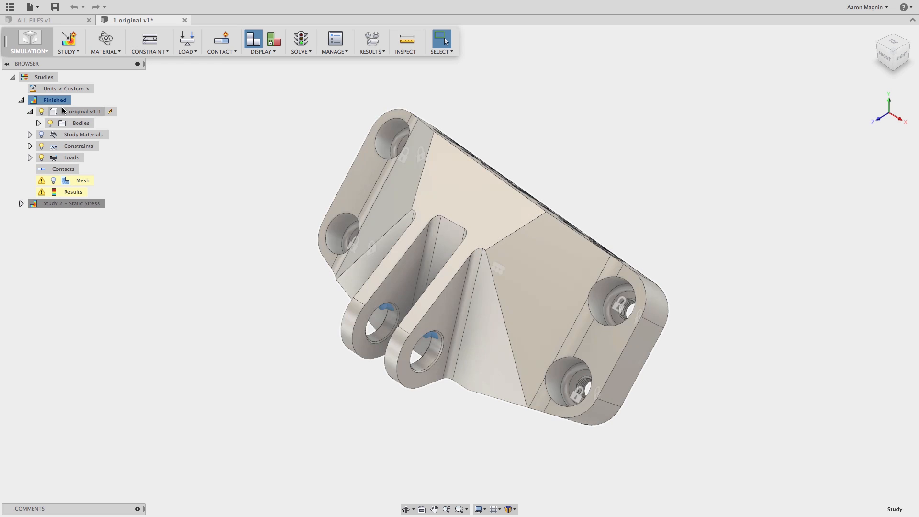
{"action": "left_click", "coordinate": [39, 123]}
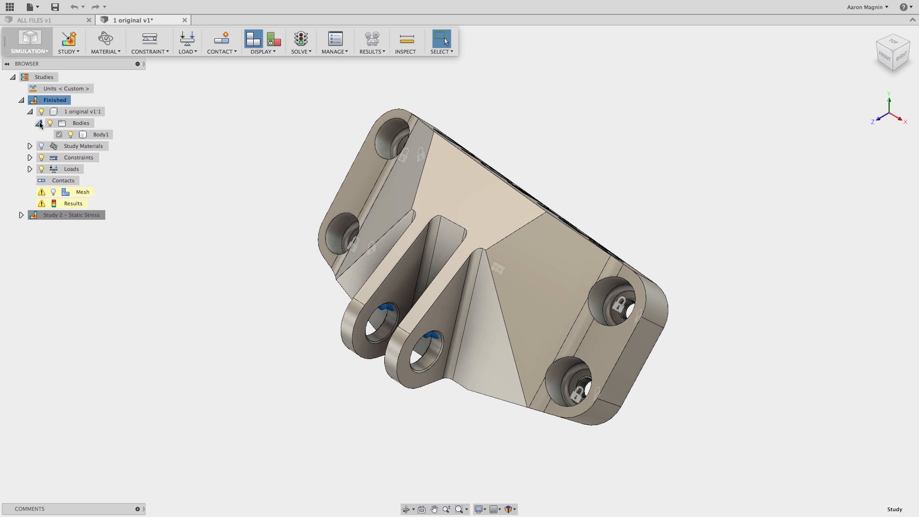
{"action": "right_click", "coordinate": [90, 134]}
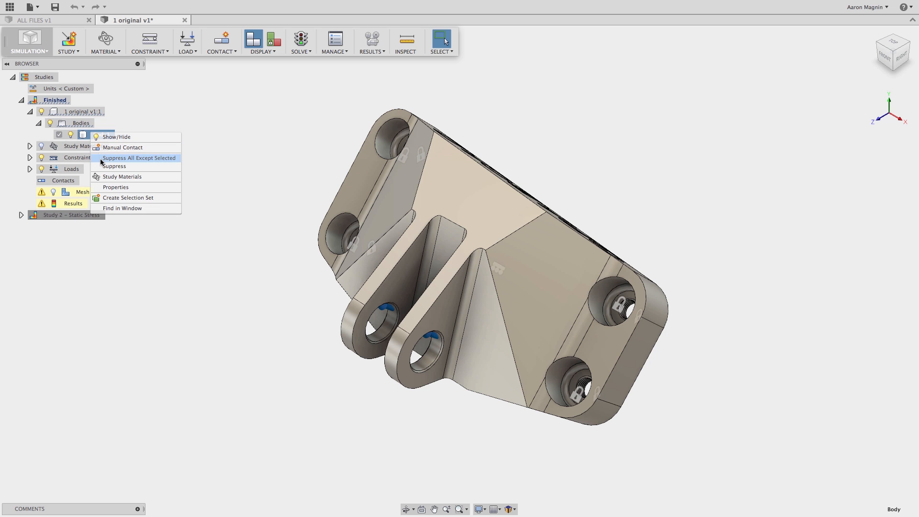
{"action": "left_click", "coordinate": [148, 116]}
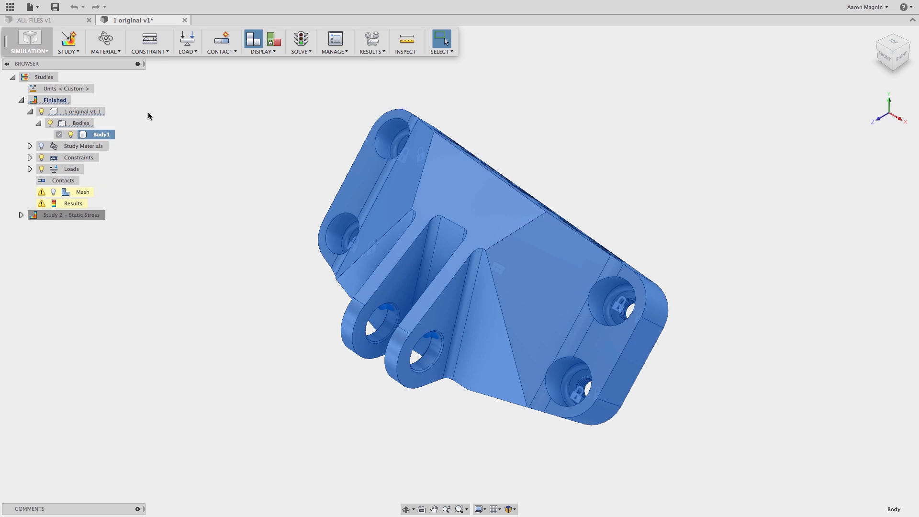
{"action": "right_click", "coordinate": [104, 136]}
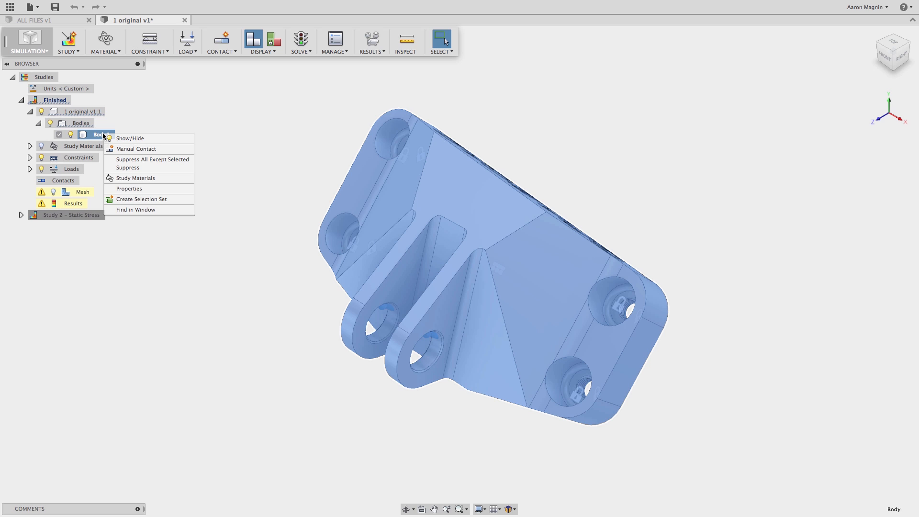
{"action": "left_click", "coordinate": [115, 123]}
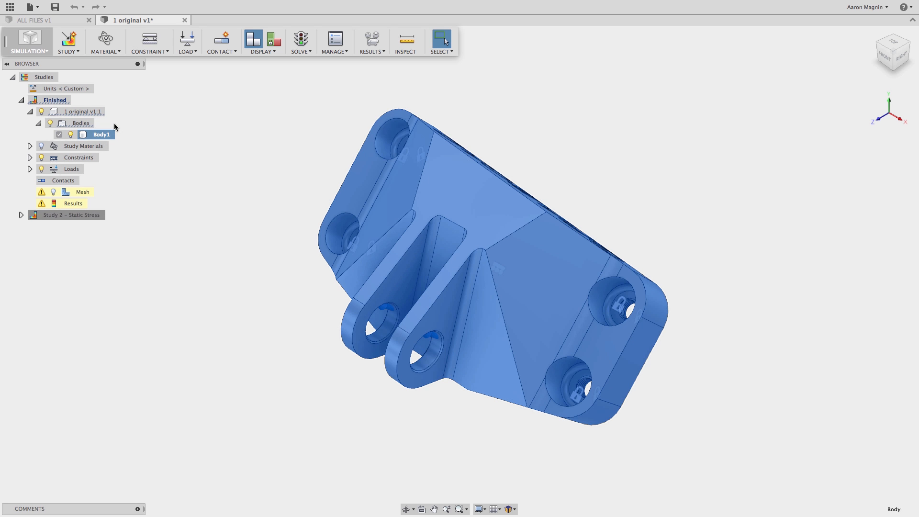
- Review the Finished study's materials, constraints, loads, contacts and mesh entries, and collapse the model and material entries
{"action": "left_click", "coordinate": [30, 146]}
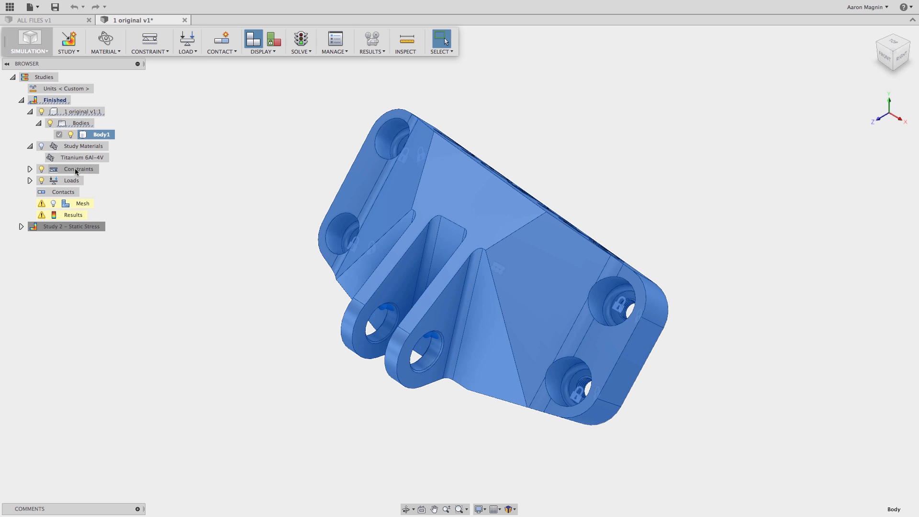
{"action": "left_click", "coordinate": [77, 170]}
{"action": "left_click", "coordinate": [74, 181]}
{"action": "left_click", "coordinate": [39, 192]}
{"action": "left_click", "coordinate": [73, 205]}
{"action": "left_click", "coordinate": [151, 209]}
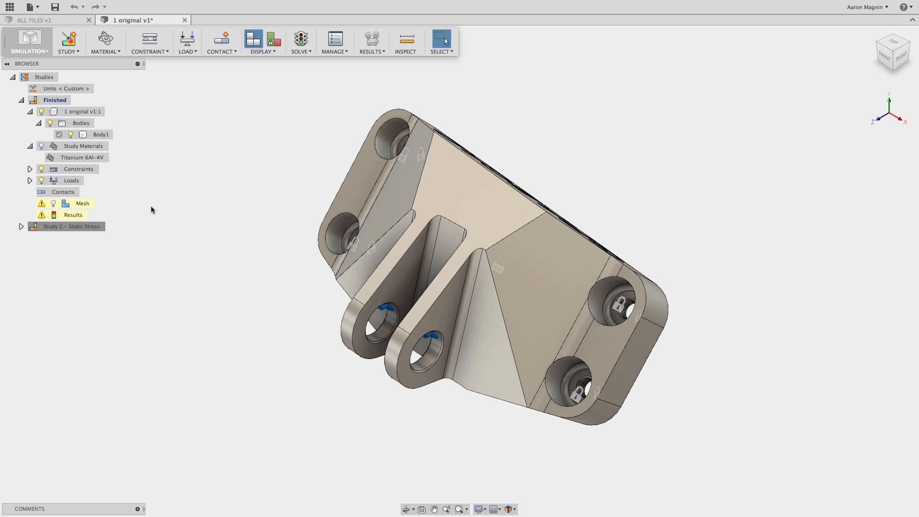
{"action": "left_click", "coordinate": [29, 111]}
{"action": "left_click", "coordinate": [29, 123]}
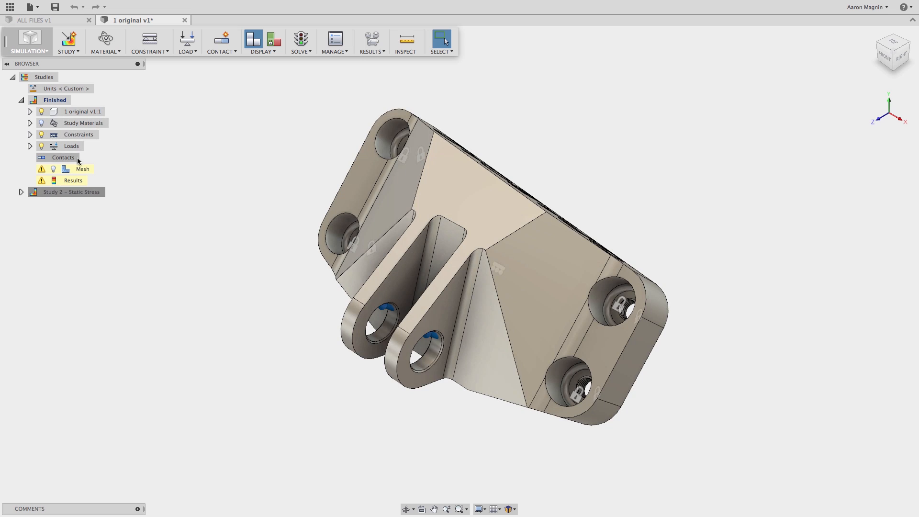
- Activate the Study 2 - Static Stress study and check whether its setup is ready to solve
{"action": "left_click", "coordinate": [108, 193]}
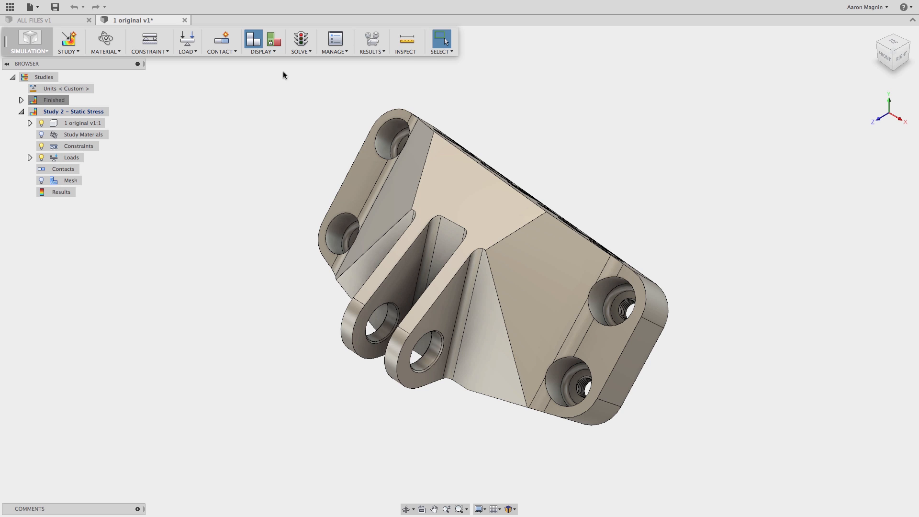
{"action": "left_click", "coordinate": [299, 44]}
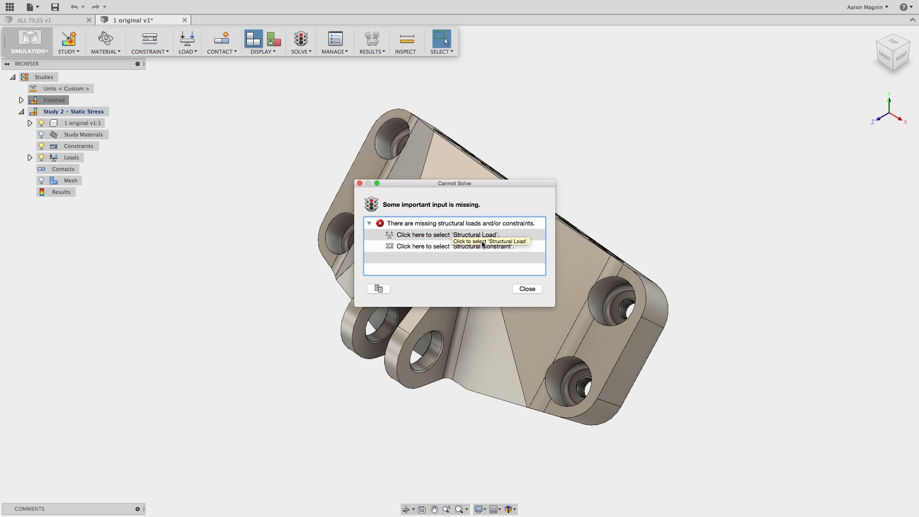
{"action": "left_click", "coordinate": [524, 289]}
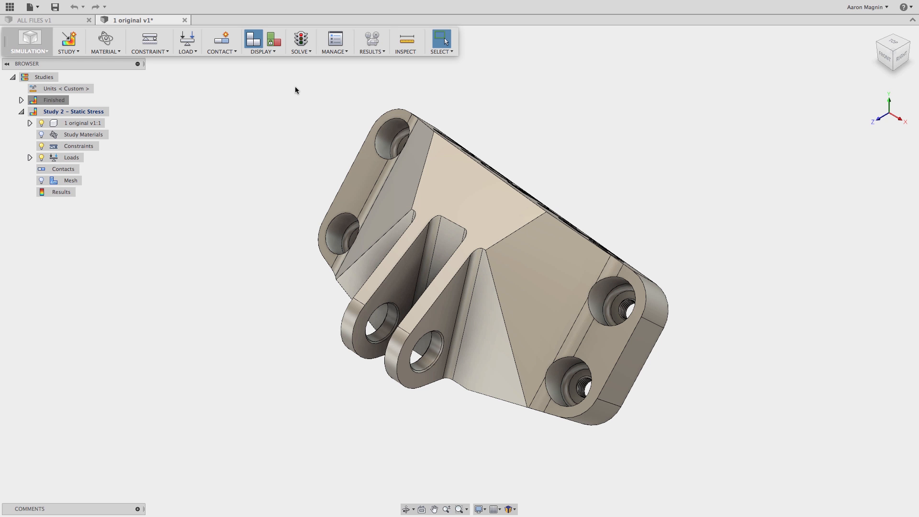
- Switch to the PowerPoint presentation and advance to the From GrabCAD Challenge slide with the static load conditions
{"action": "key", "text": "super+Tab"}
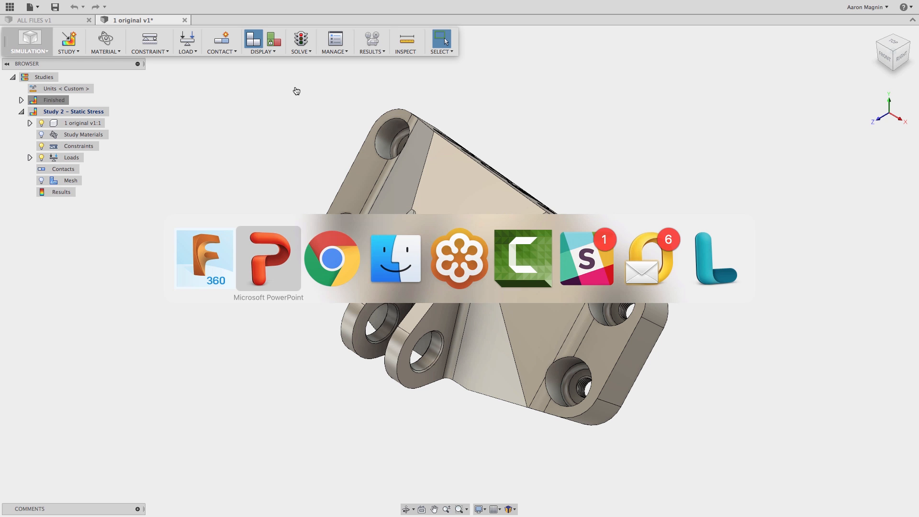
{"action": "key", "text": "Right"}
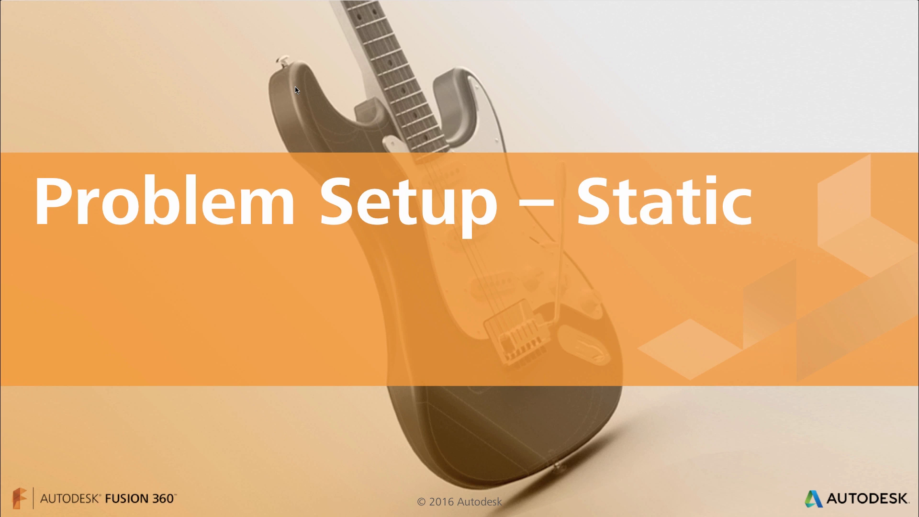
{"action": "key", "text": "Right"}
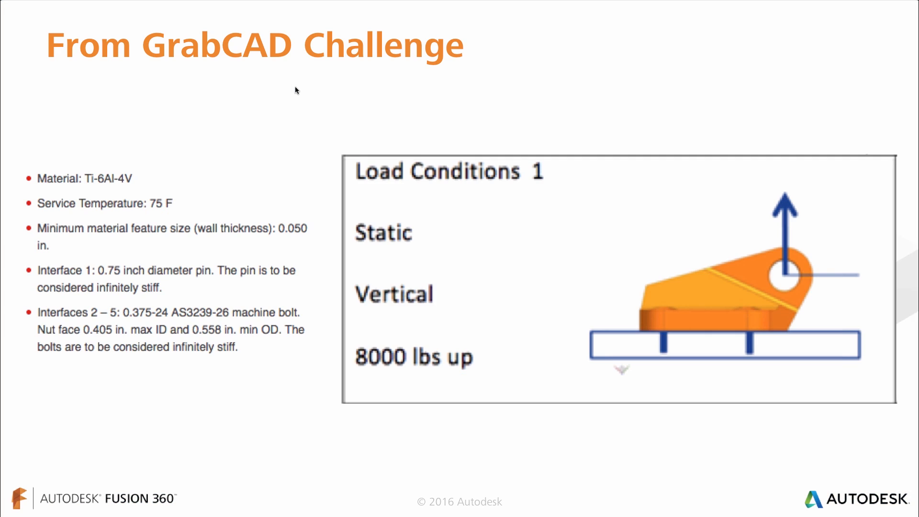
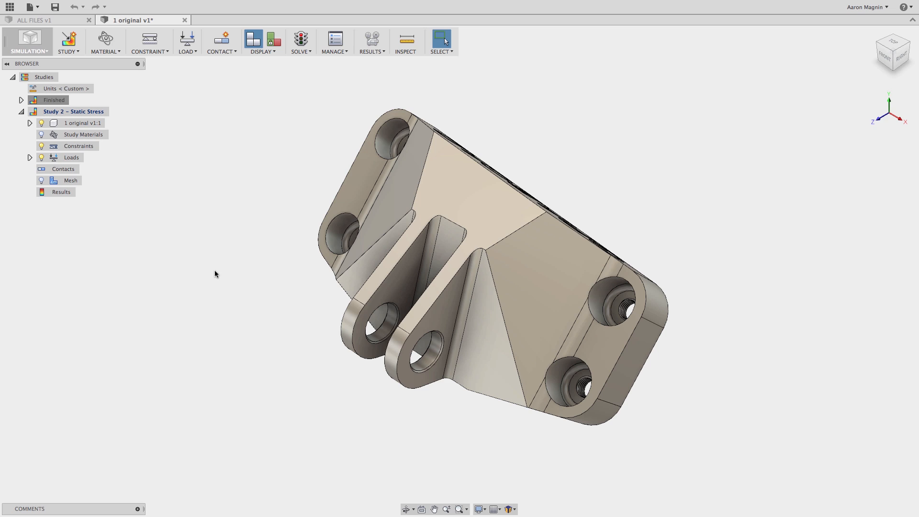
- Inspect the bracket from the back and front, and examine one of its threaded bolt holes up close
{"action": "middle_click_drag", "start_coordinate": [264, 305], "coordinate": [330, 318], "text": "shift"}
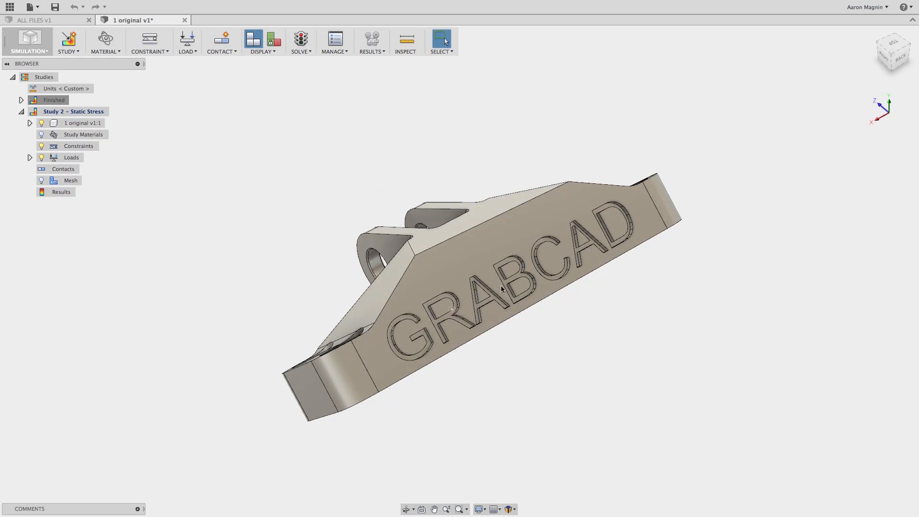
{"action": "middle_click_drag", "start_coordinate": [501, 289], "coordinate": [246, 242], "text": "shift"}
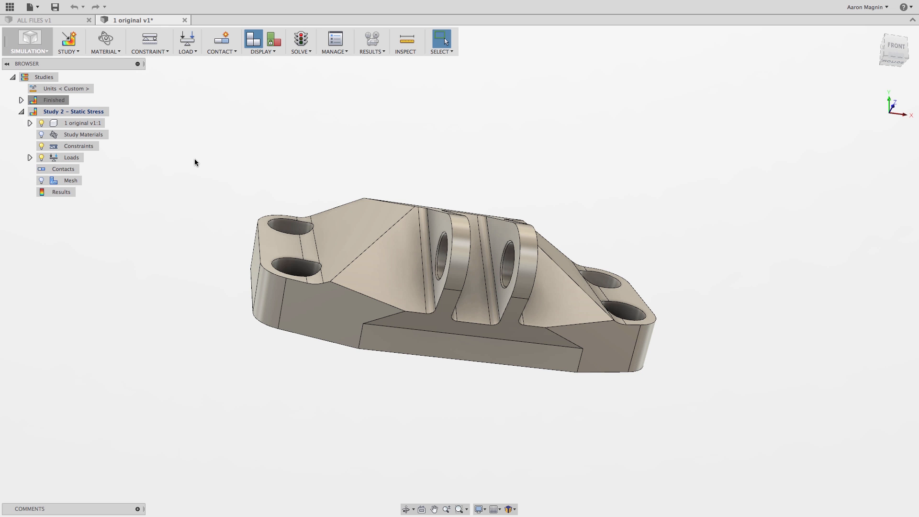
{"action": "middle_click_drag", "start_coordinate": [193, 162], "coordinate": [294, 258], "text": "shift"}
{"action": "scroll", "coordinate": [306, 304], "scroll_direction": "up", "scroll_amount": 5}
{"action": "scroll", "coordinate": [307, 335], "scroll_direction": "up", "scroll_amount": 7}
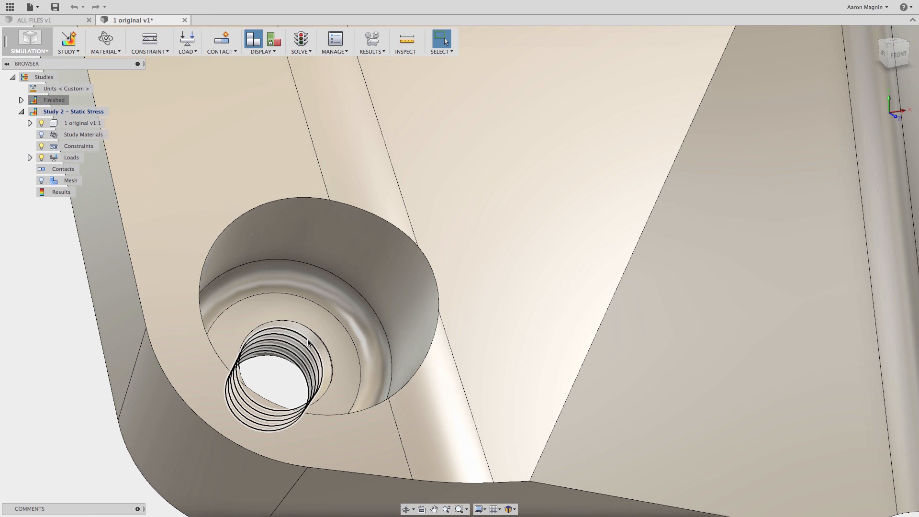
- Switch to the Model workspace and inspect the seat around the threaded bolt hole and the adjacent sloped face
{"action": "left_click", "coordinate": [42, 52]}
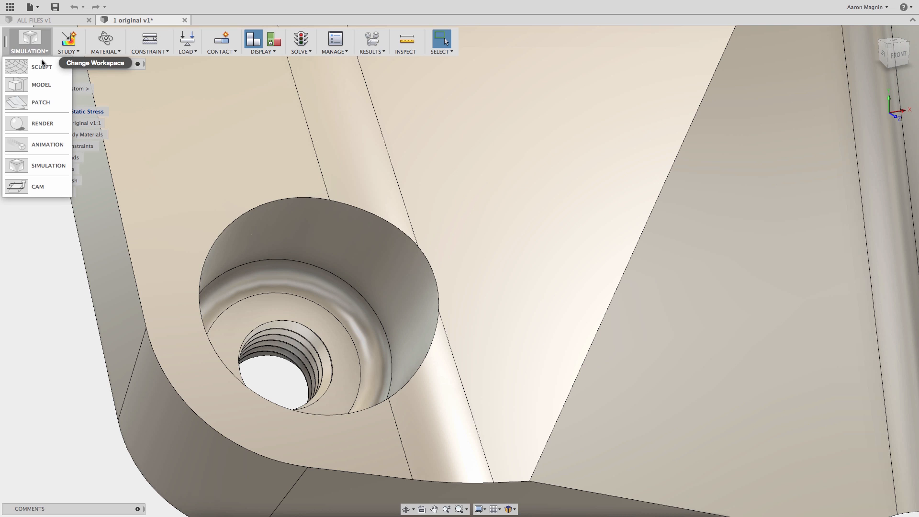
{"action": "left_click", "coordinate": [40, 85]}
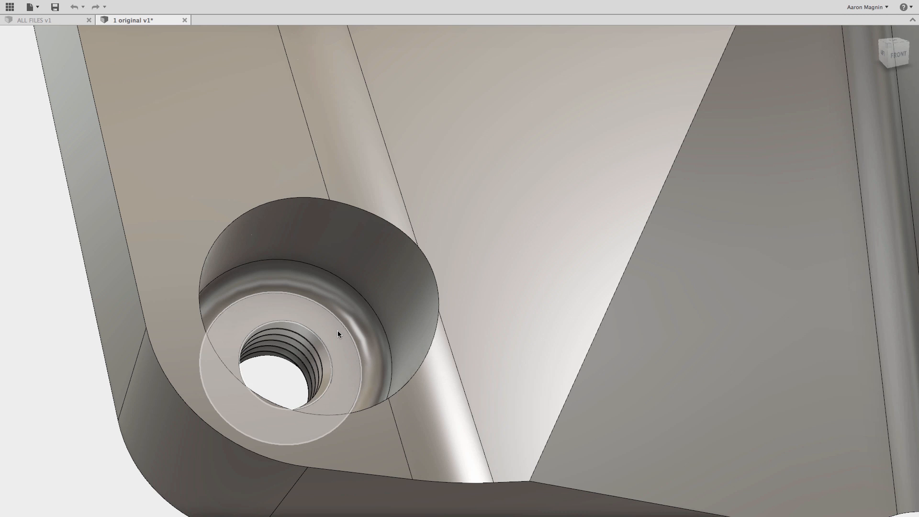
{"action": "left_click", "coordinate": [337, 330]}
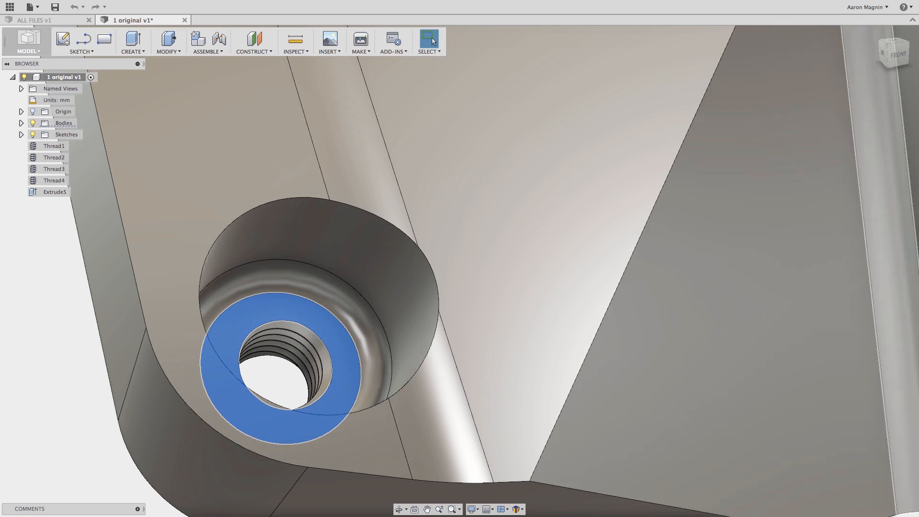
{"action": "left_click", "coordinate": [510, 324]}
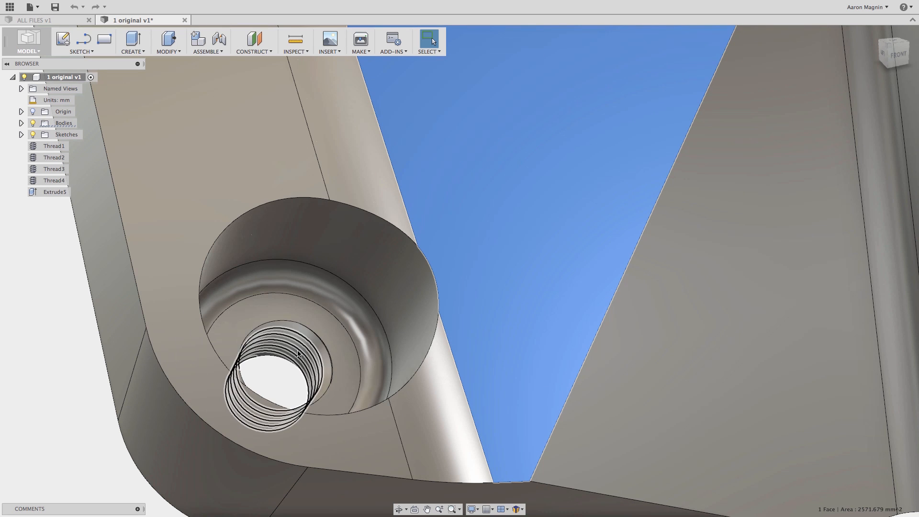
{"action": "scroll", "coordinate": [289, 369], "scroll_direction": "down", "scroll_amount": 10}
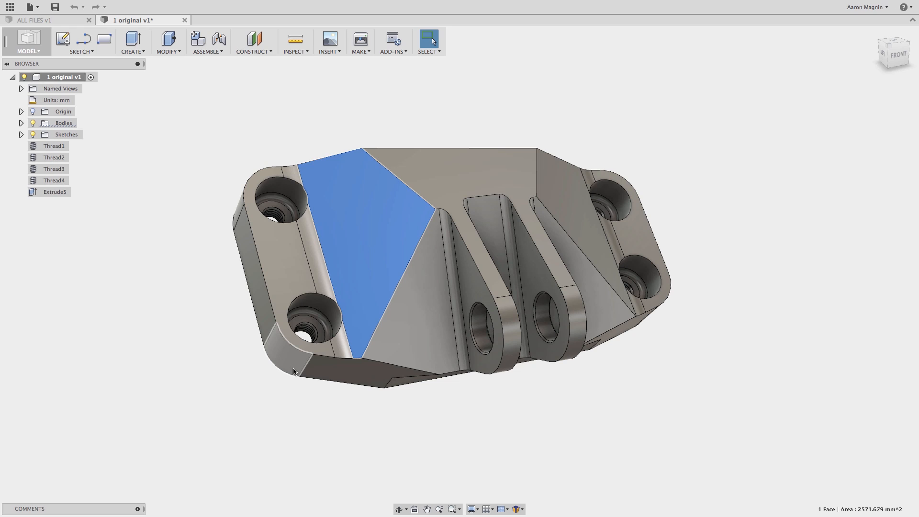
{"action": "left_click", "coordinate": [219, 348]}
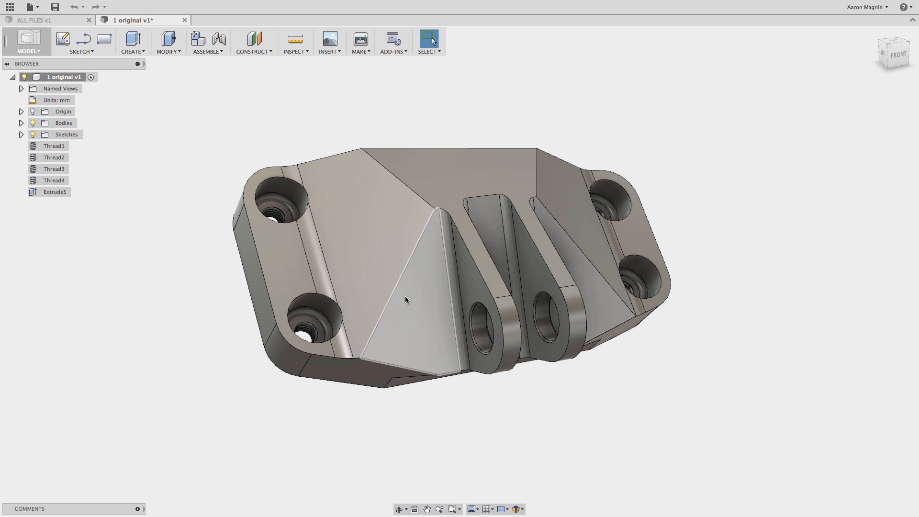
- Review the commands available for the bracket's narrow vertical front face and view the part from above
{"action": "middle_click_drag", "start_coordinate": [407, 295], "coordinate": [455, 307], "text": "shift"}
{"action": "left_click", "coordinate": [445, 309]}
{"action": "right_click", "coordinate": [455, 311]}
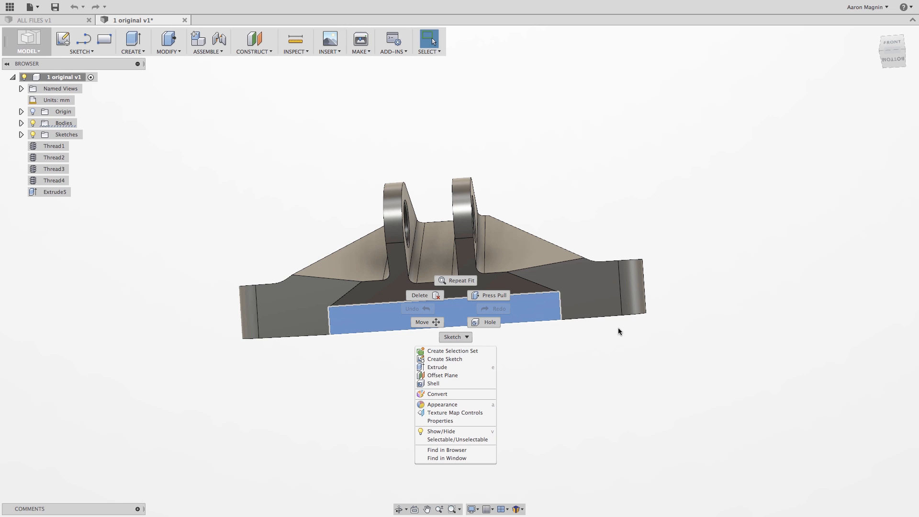
{"action": "left_click", "coordinate": [573, 148]}
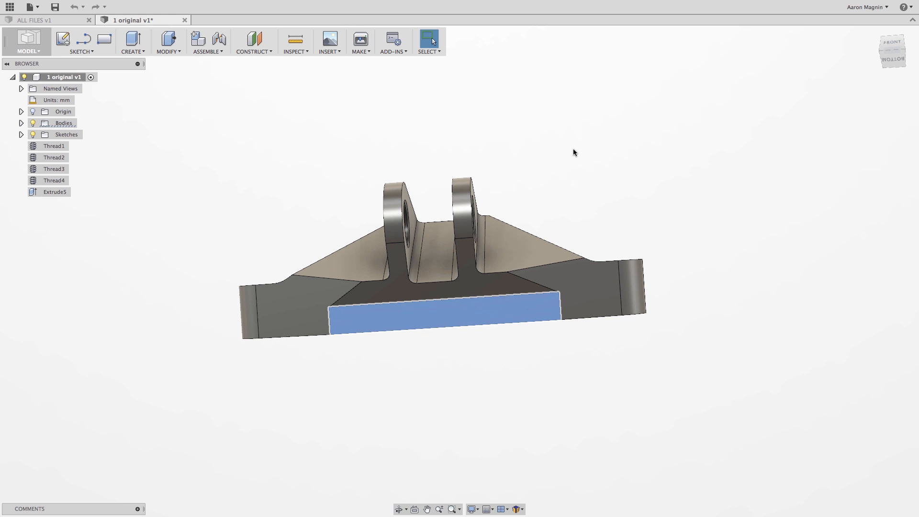
{"action": "middle_click_drag", "start_coordinate": [573, 148], "coordinate": [577, 227], "text": "shift"}
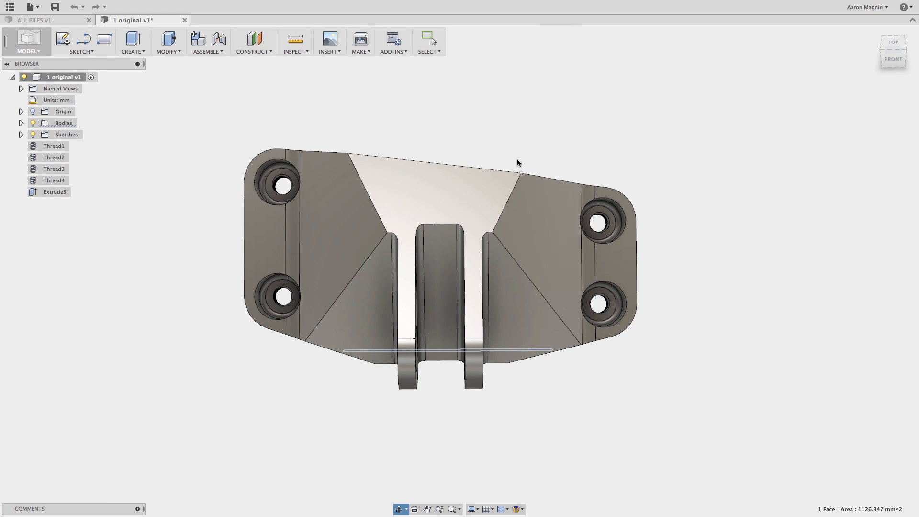
{"action": "key", "text": "Escape"}
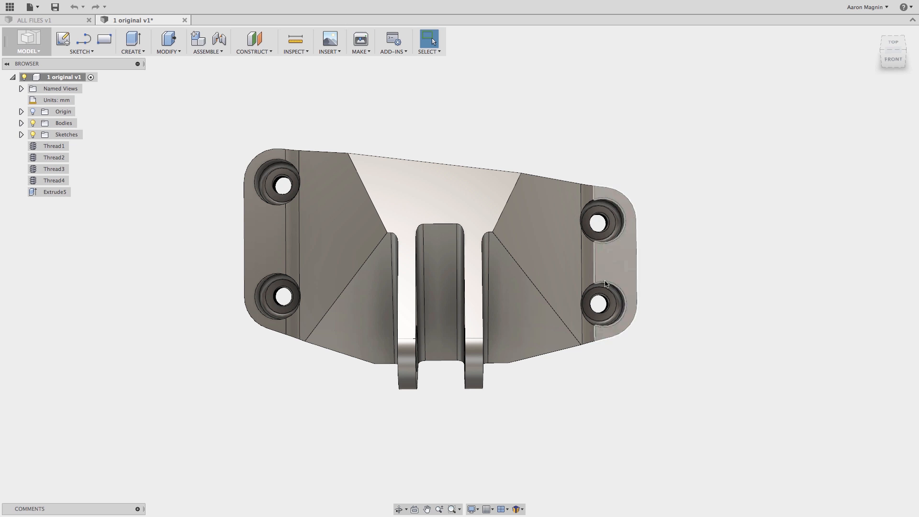
- Check the available orbit modes and the commands offered for the flat flange face between two bolt holes
{"action": "left_click", "coordinate": [402, 510]}
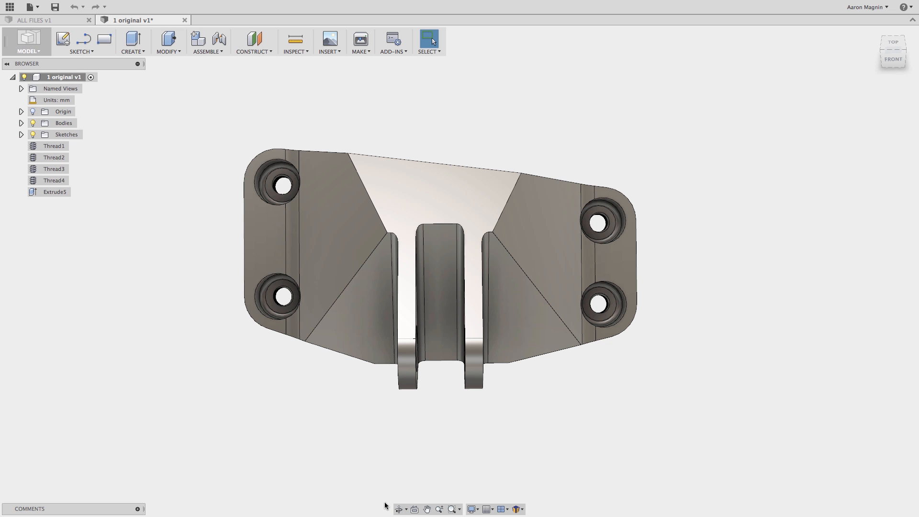
{"action": "left_click", "coordinate": [405, 510]}
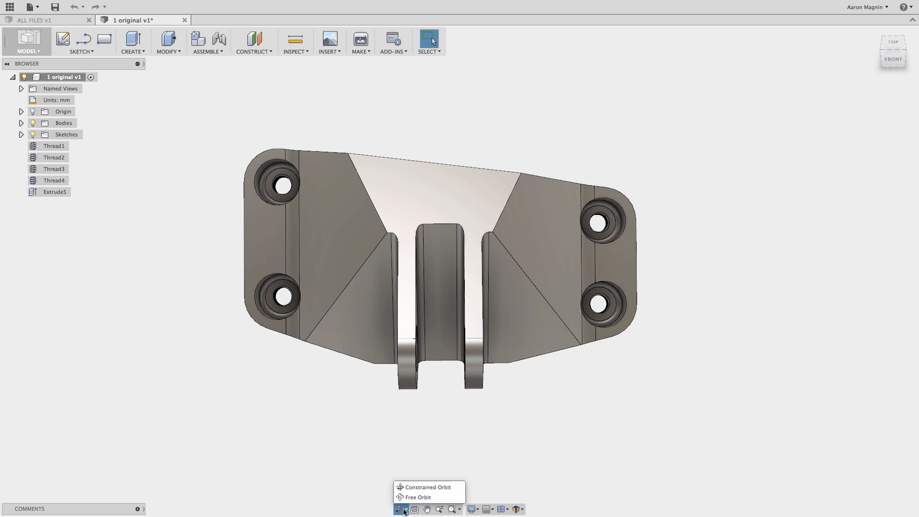
{"action": "left_click", "coordinate": [425, 439]}
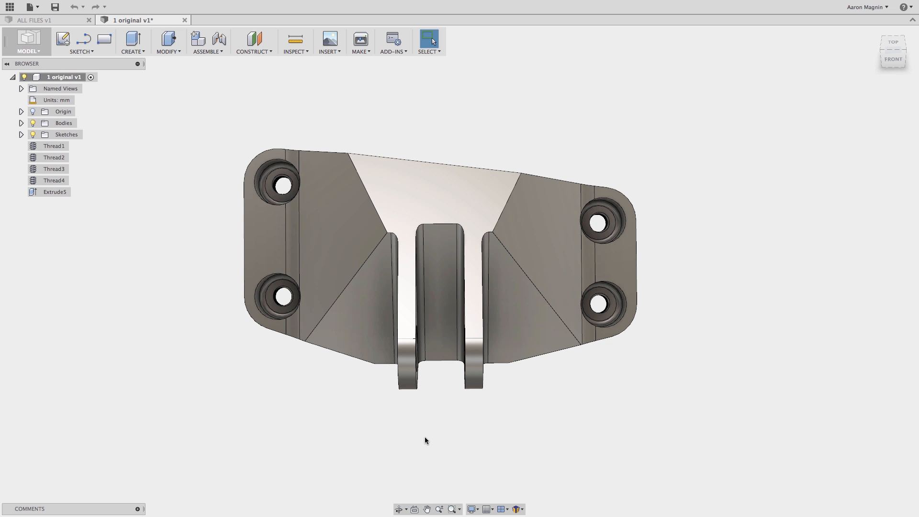
{"action": "middle_click_drag", "start_coordinate": [423, 424], "coordinate": [429, 398], "text": "shift"}
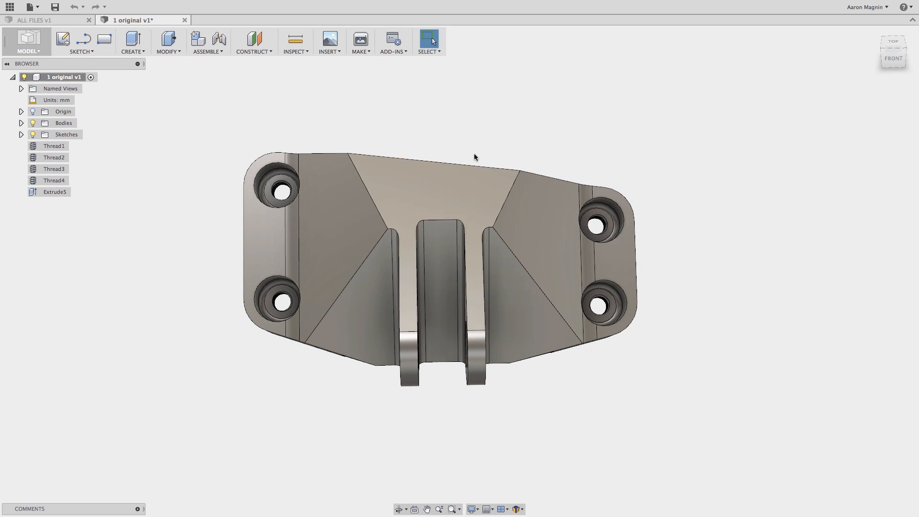
{"action": "right_click", "coordinate": [269, 244]}
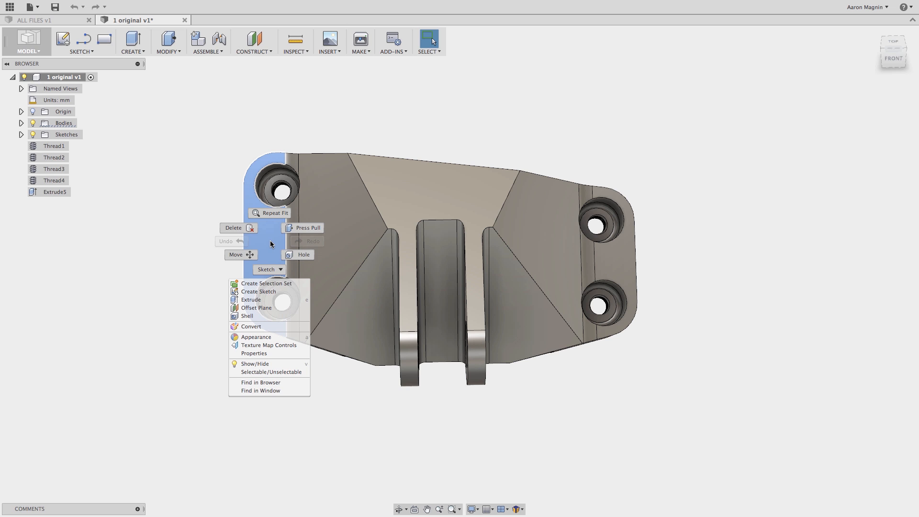
{"action": "left_click", "coordinate": [556, 91]}
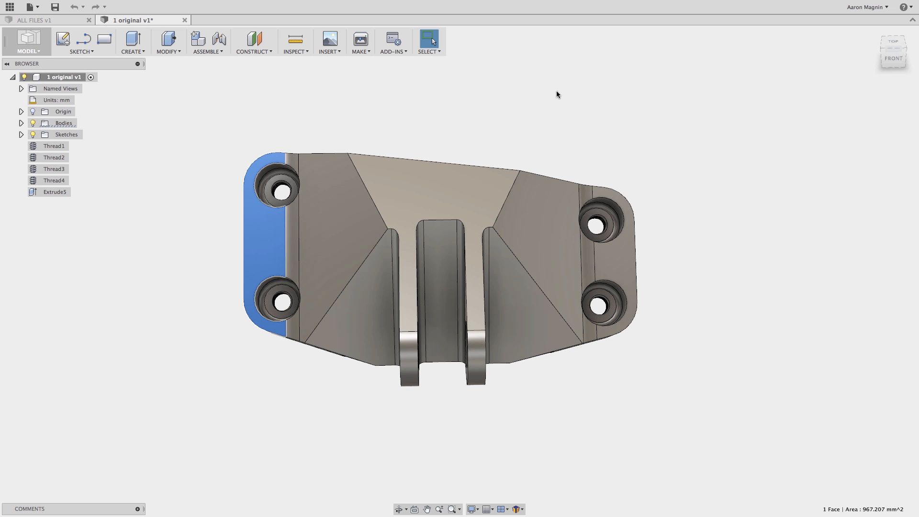
{"action": "left_click", "coordinate": [598, 147]}
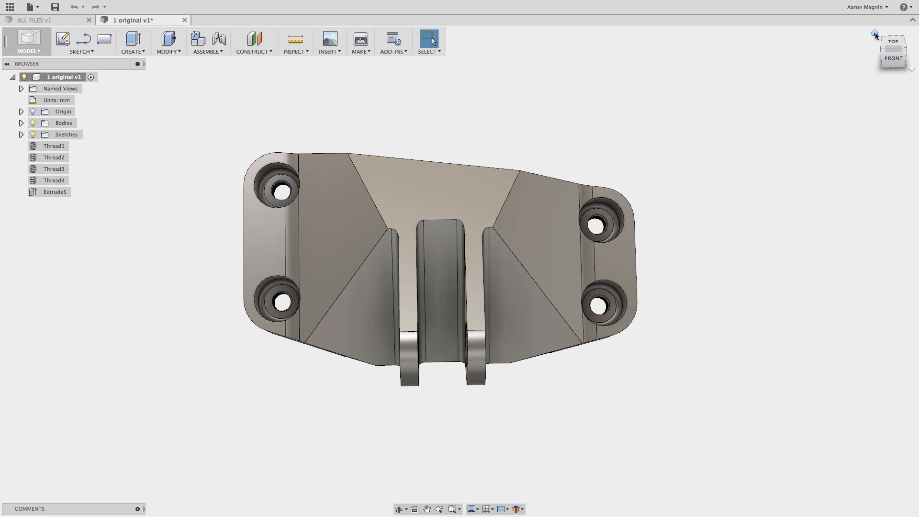
- Define the current view, looking down on the bracket's bolt holes, as the Top view
{"action": "right_click", "coordinate": [875, 33]}
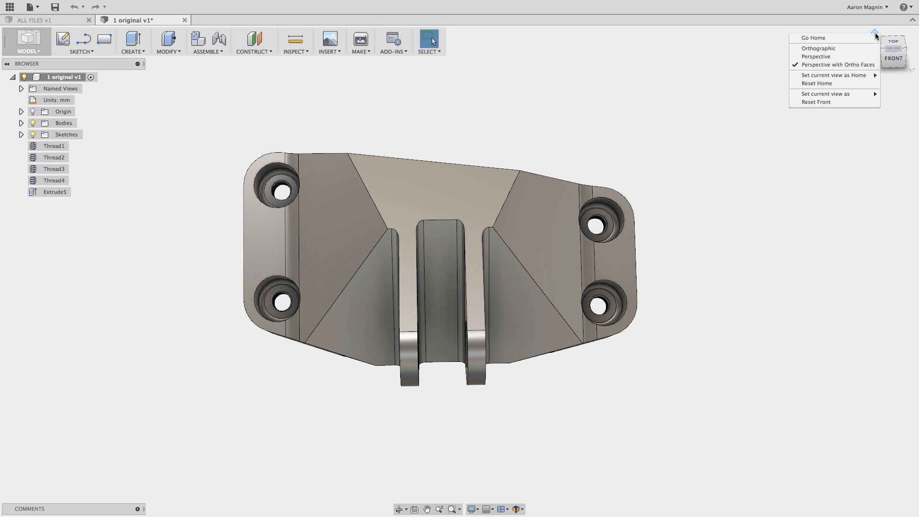
{"action": "mouse_move", "coordinate": [848, 75]}
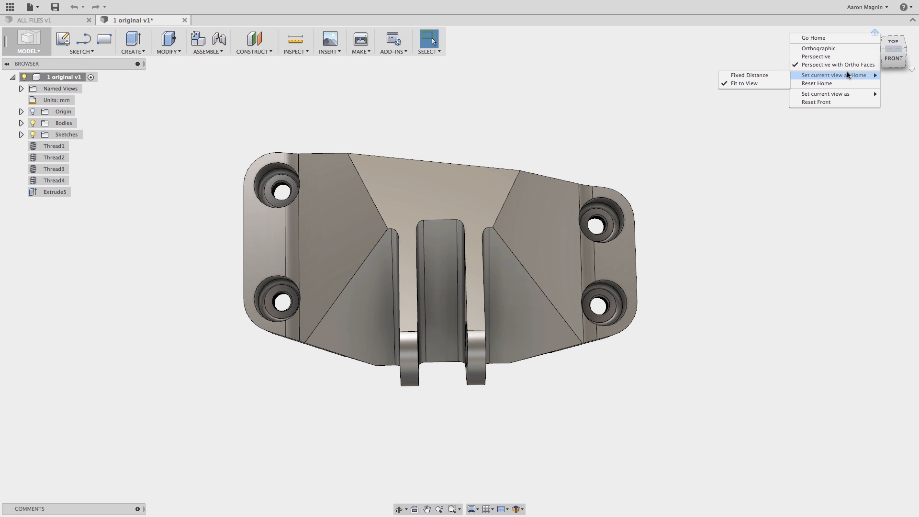
{"action": "mouse_move", "coordinate": [840, 94]}
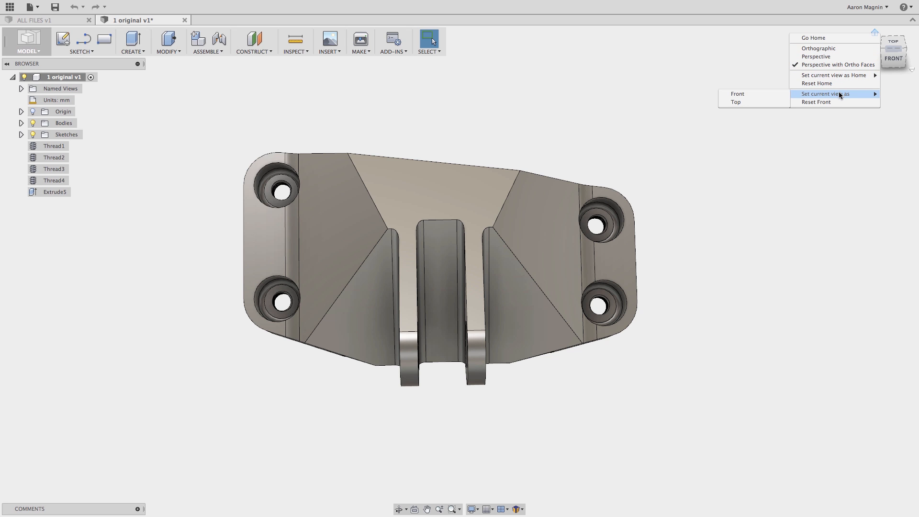
{"action": "left_click", "coordinate": [769, 103]}
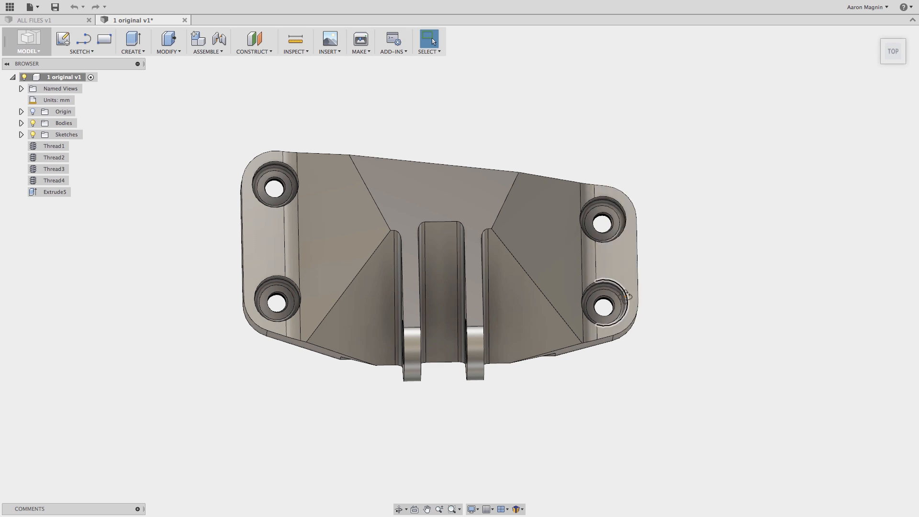
- View the bracket at an angle and review the options for setting the current view as Front or Top
{"action": "middle_click_drag", "start_coordinate": [661, 279], "coordinate": [633, 292], "text": "shift"}
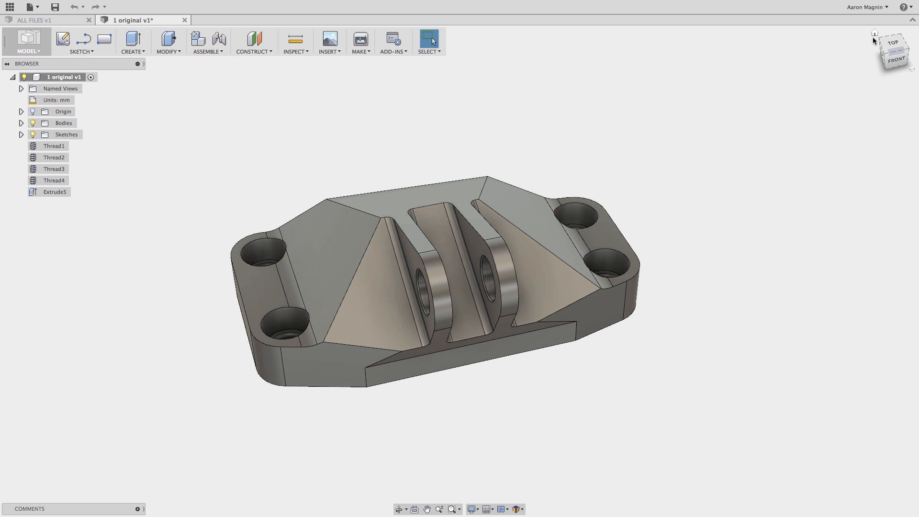
{"action": "left_click", "coordinate": [873, 32]}
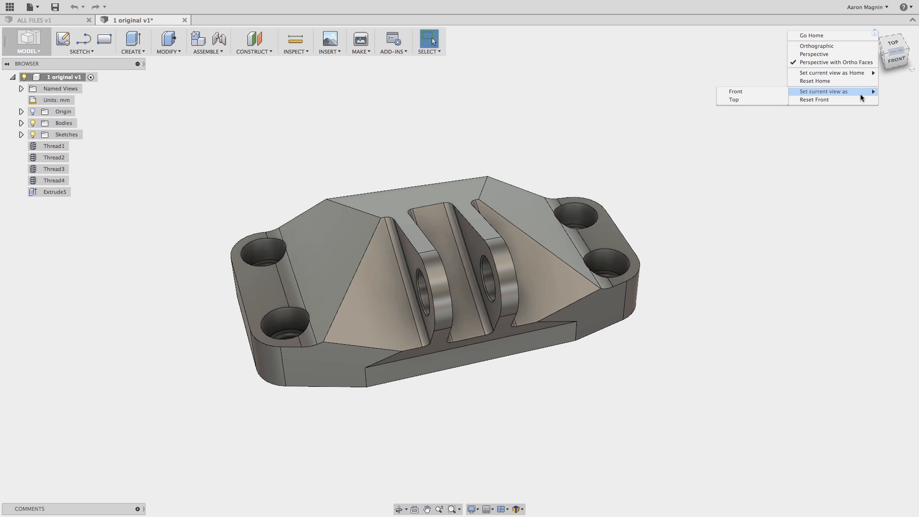
{"action": "left_click", "coordinate": [600, 99]}
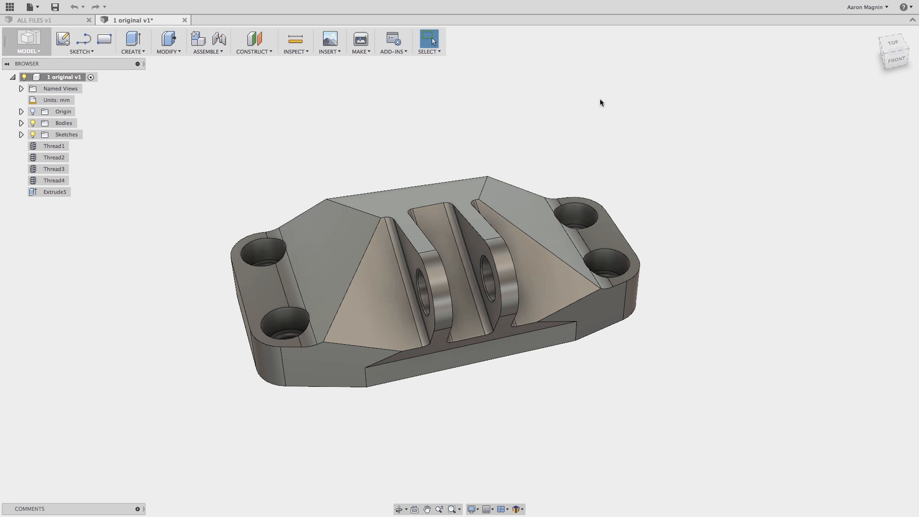
{"action": "middle_click_drag", "start_coordinate": [540, 103], "coordinate": [544, 126], "text": "shift"}
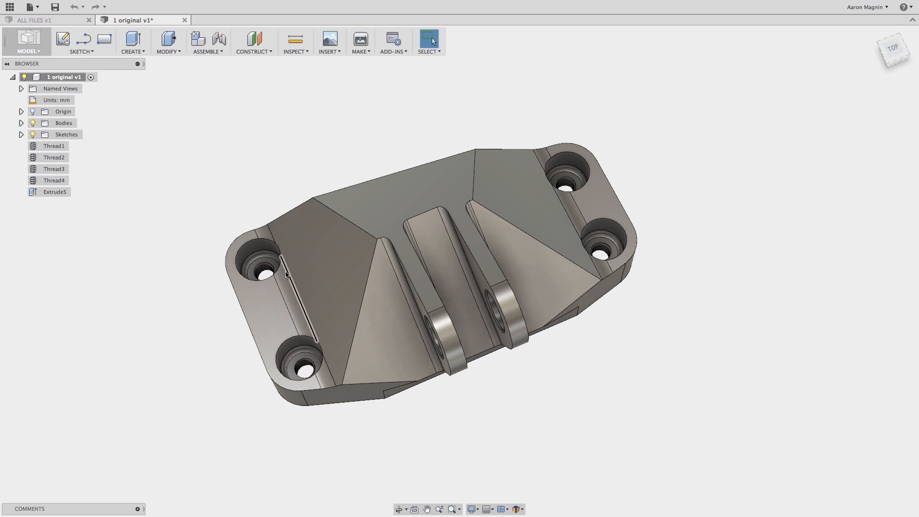
- Locate the Extrude5 feature in the model window, looking at the GRABCAD lettering on the bracket's back face
{"action": "middle_click_drag", "start_coordinate": [311, 179], "coordinate": [391, 217], "text": "shift"}
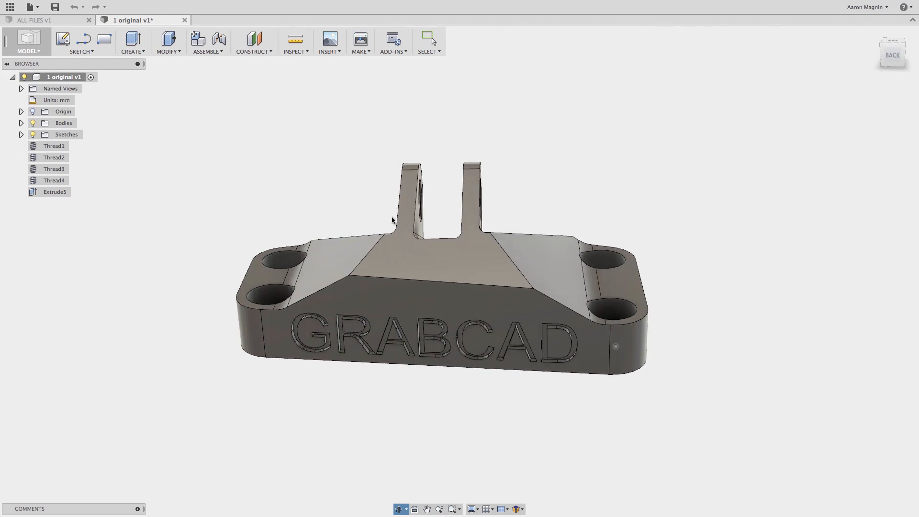
{"action": "scroll", "coordinate": [345, 309], "scroll_direction": "up", "scroll_amount": 5}
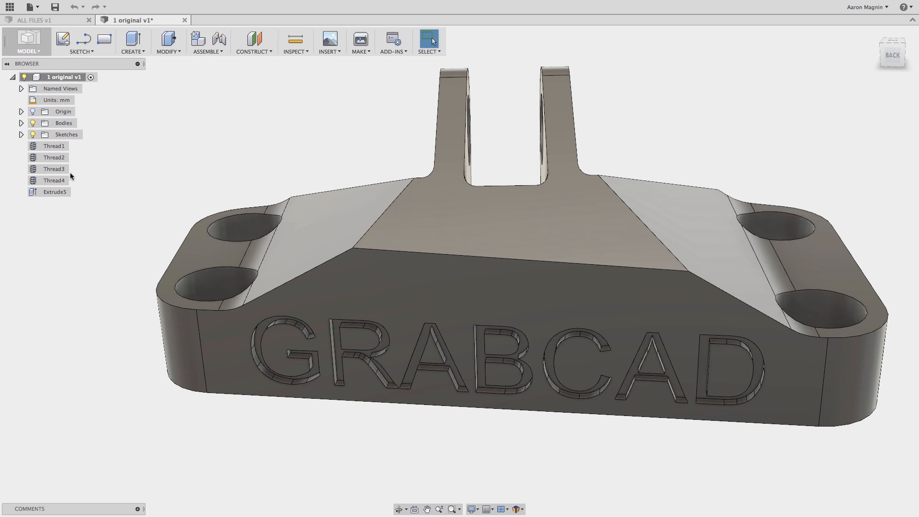
{"action": "left_click", "coordinate": [56, 191]}
{"action": "right_click", "coordinate": [56, 192]}
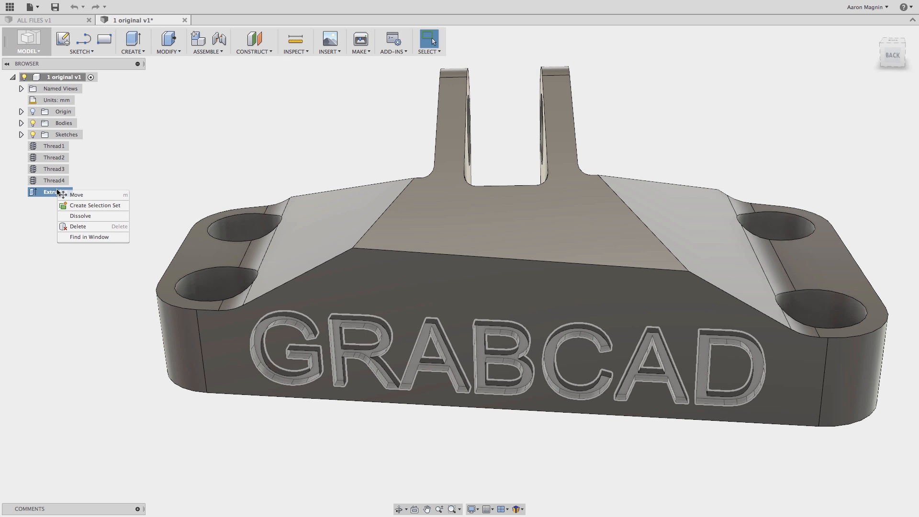
{"action": "left_click", "coordinate": [89, 237]}
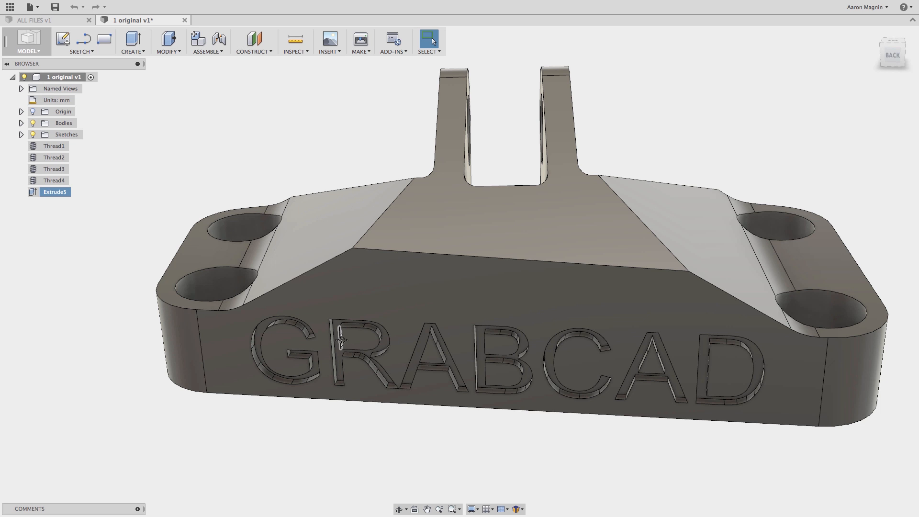
- Examine the GRABCAD letters on the bracket's back face up close and from a slightly turned angle
{"action": "scroll", "coordinate": [689, 371], "scroll_direction": "up", "scroll_amount": 5}
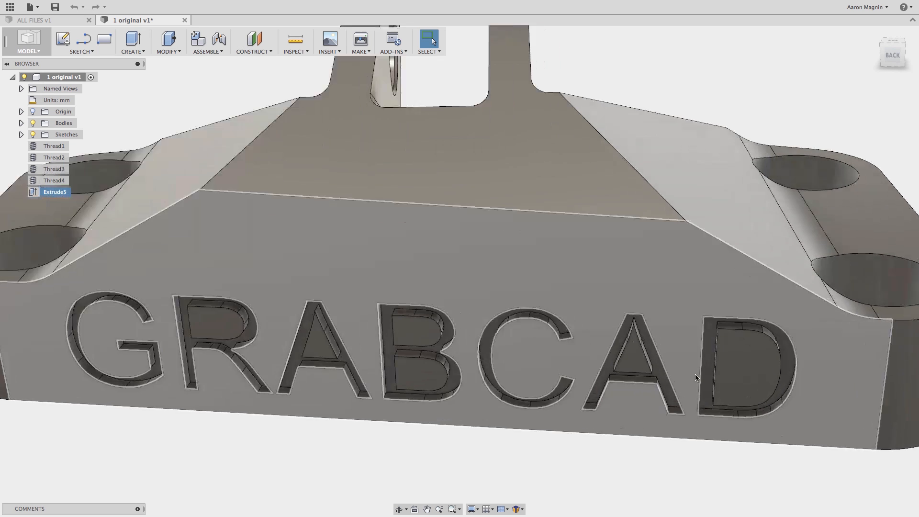
{"action": "middle_click_drag", "start_coordinate": [737, 362], "coordinate": [664, 377], "text": "shift"}
{"action": "scroll", "coordinate": [663, 377], "scroll_direction": "down", "scroll_amount": 4}
{"action": "middle_click_drag", "start_coordinate": [441, 359], "coordinate": [547, 347]}
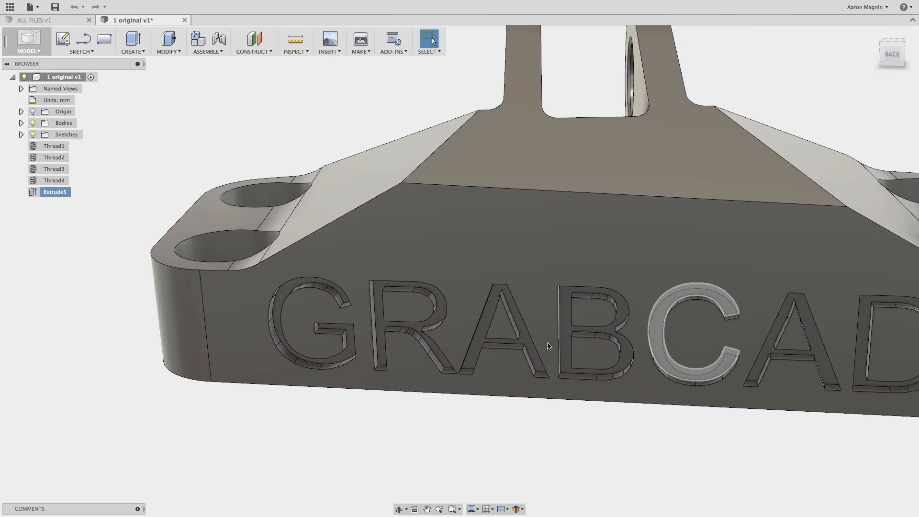
{"action": "scroll", "coordinate": [414, 308], "scroll_direction": "down", "scroll_amount": 5}
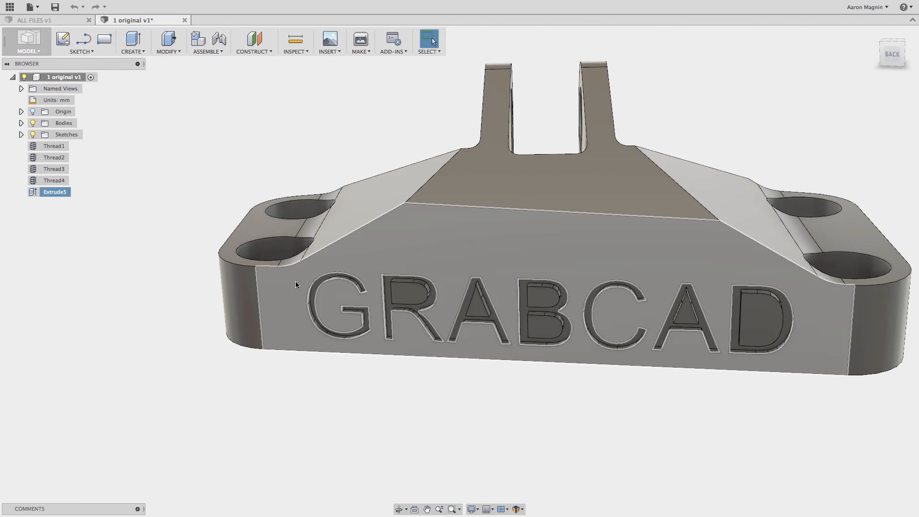
- Restrict the selection filters to Body Faces only, with Select Through turned off
{"action": "left_click_drag", "start_coordinate": [300, 377], "coordinate": [375, 267]}
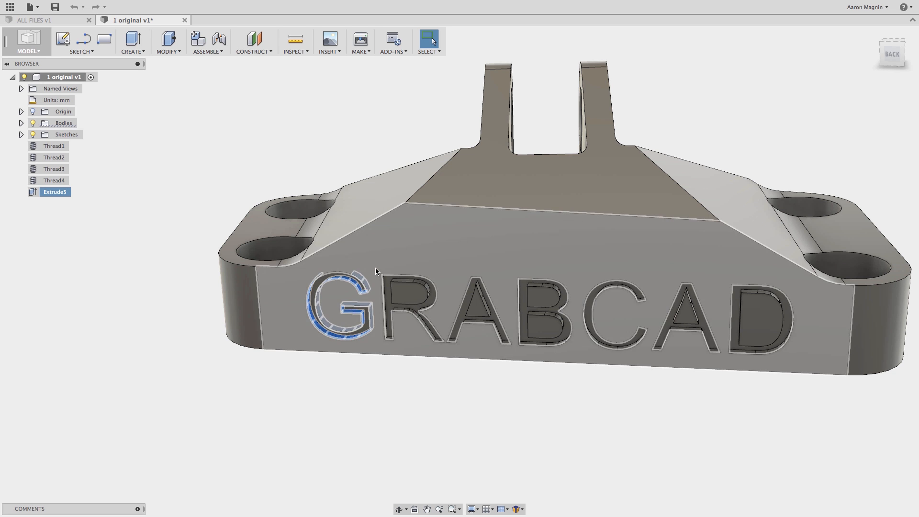
{"action": "left_click", "coordinate": [302, 133]}
{"action": "left_click", "coordinate": [434, 54]}
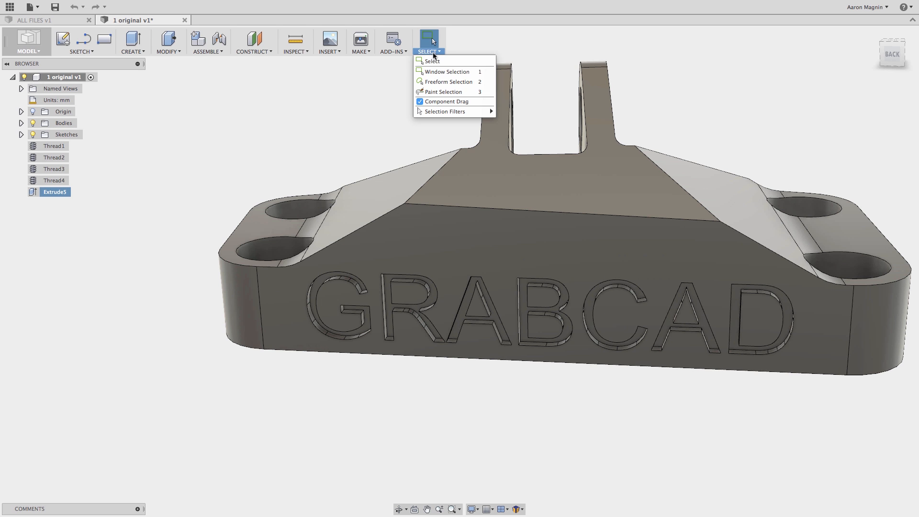
{"action": "mouse_move", "coordinate": [442, 113]}
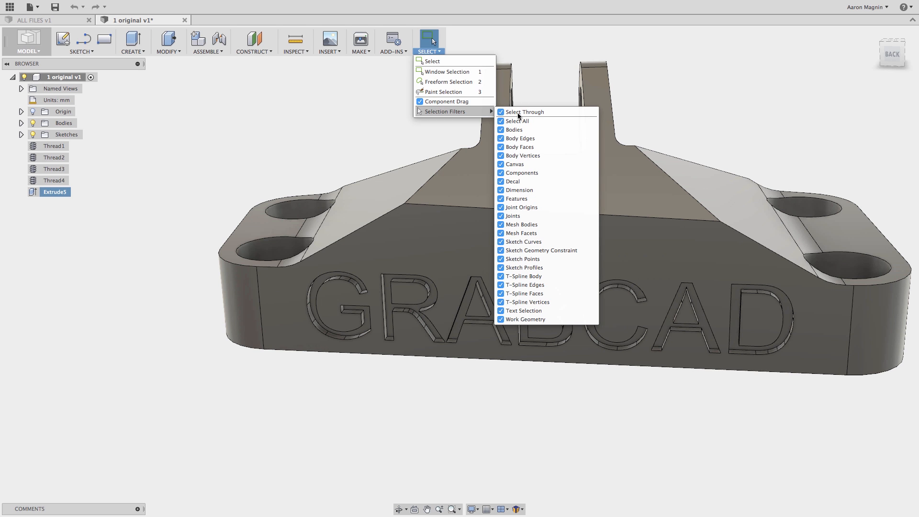
{"action": "left_click", "coordinate": [500, 113]}
{"action": "left_click", "coordinate": [426, 52]}
{"action": "mouse_move", "coordinate": [435, 109]}
{"action": "left_click", "coordinate": [500, 121]}
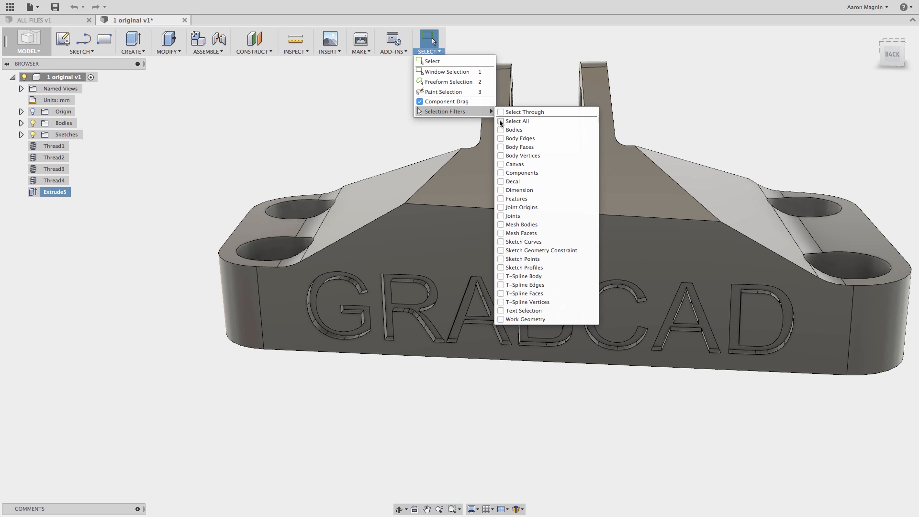
{"action": "left_click", "coordinate": [500, 147]}
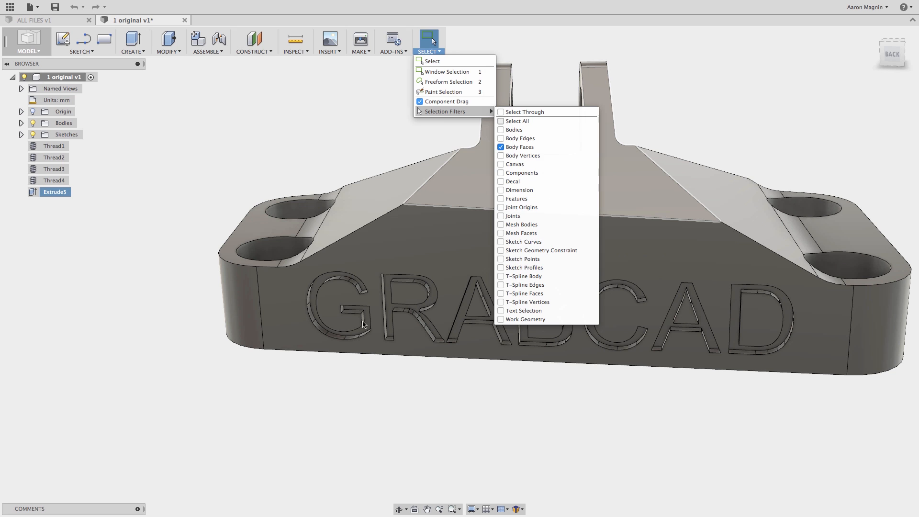
- Try to window-select the faces of the letter G, checking from several angles which faces are selected
{"action": "left_click_drag", "start_coordinate": [292, 386], "coordinate": [376, 270]}
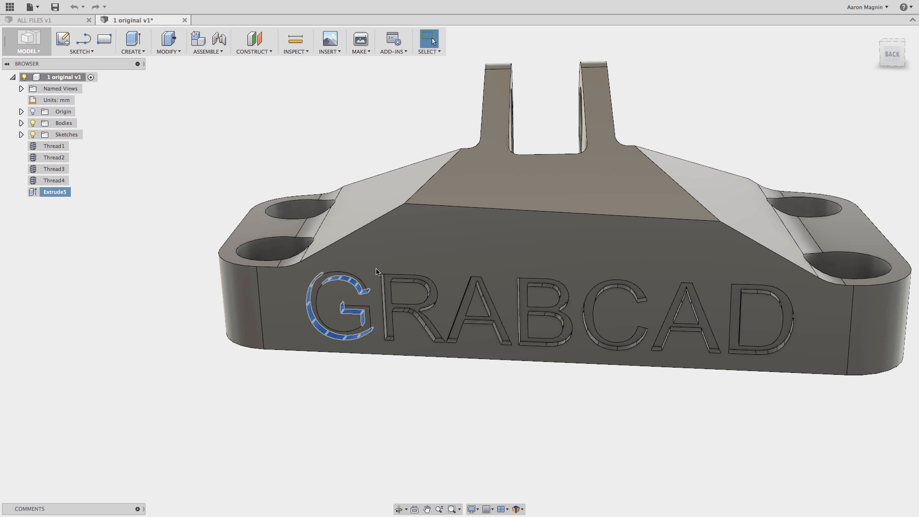
{"action": "middle_click_drag", "start_coordinate": [371, 272], "coordinate": [382, 238], "text": "shift"}
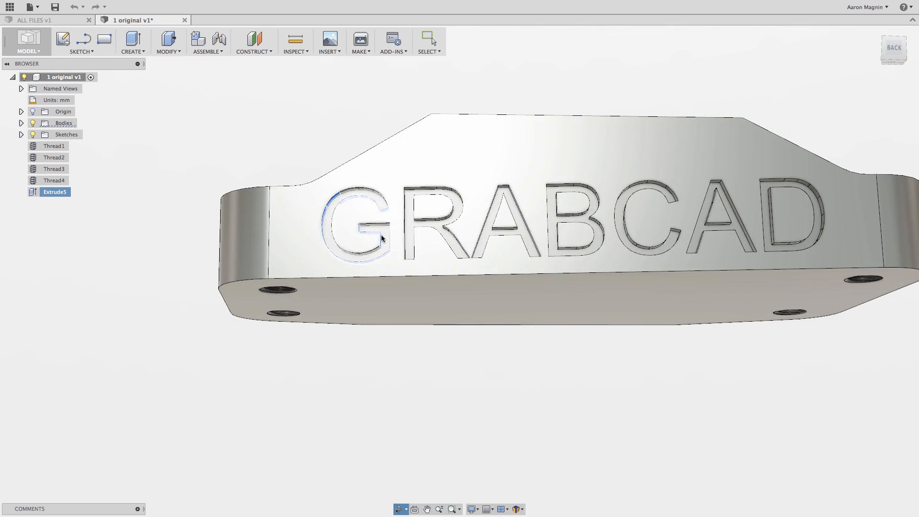
{"action": "scroll", "coordinate": [381, 238], "scroll_direction": "up", "scroll_amount": 4}
{"action": "scroll", "coordinate": [373, 271], "scroll_direction": "down", "scroll_amount": 3}
{"action": "middle_click_drag", "start_coordinate": [373, 271], "coordinate": [378, 287], "text": "shift"}
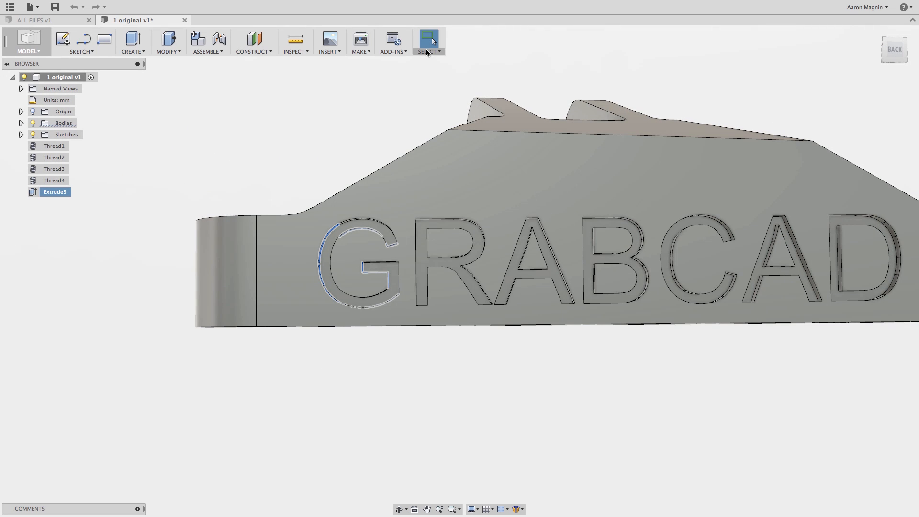
- Turn Select Through back on and clear the current face selection
{"action": "left_click", "coordinate": [426, 50]}
{"action": "mouse_move", "coordinate": [459, 111]}
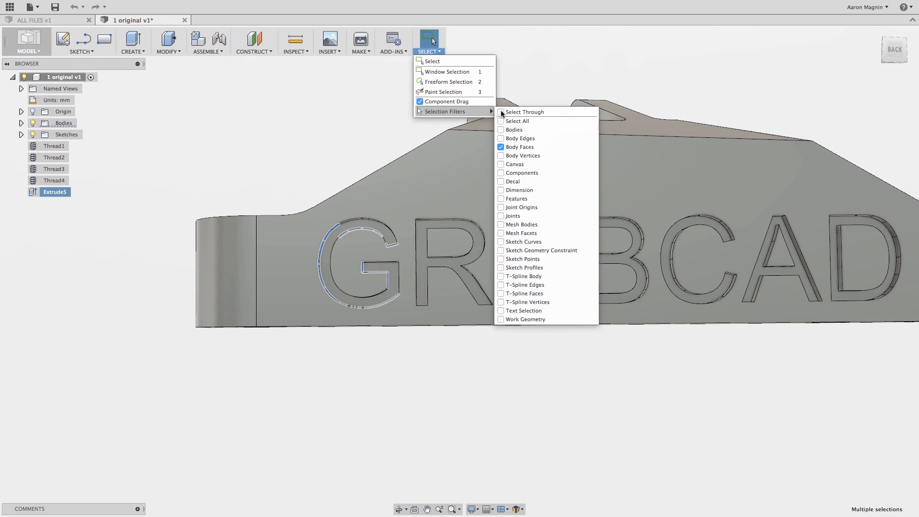
{"action": "middle_click_drag", "start_coordinate": [317, 103], "coordinate": [334, 369], "text": "shift"}
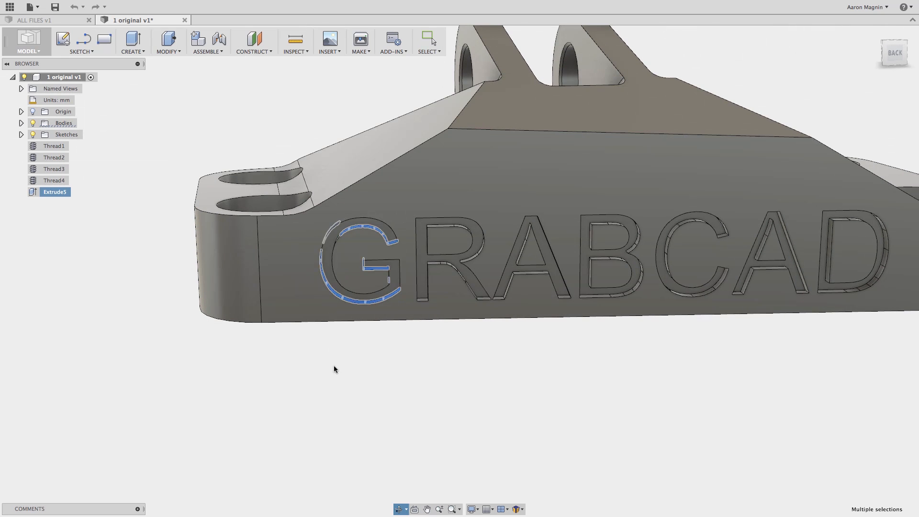
{"action": "key", "text": "Escape"}
- Window-select all faces of the engraved letter G on the bracket's back face and delete them
{"action": "left_click_drag", "start_coordinate": [288, 363], "coordinate": [410, 216]}
{"action": "mouse_move", "coordinate": [410, 216]}
{"action": "middle_mouse_down", "text": "shift"}
{"action": "mouse_move", "coordinate": [326, 287]}
{"action": "mouse_move", "coordinate": [307, 251]}
{"action": "mouse_move", "coordinate": [328, 266]}
{"action": "mouse_move", "coordinate": [300, 418]}
{"action": "middle_mouse_up", "text": "shift"}
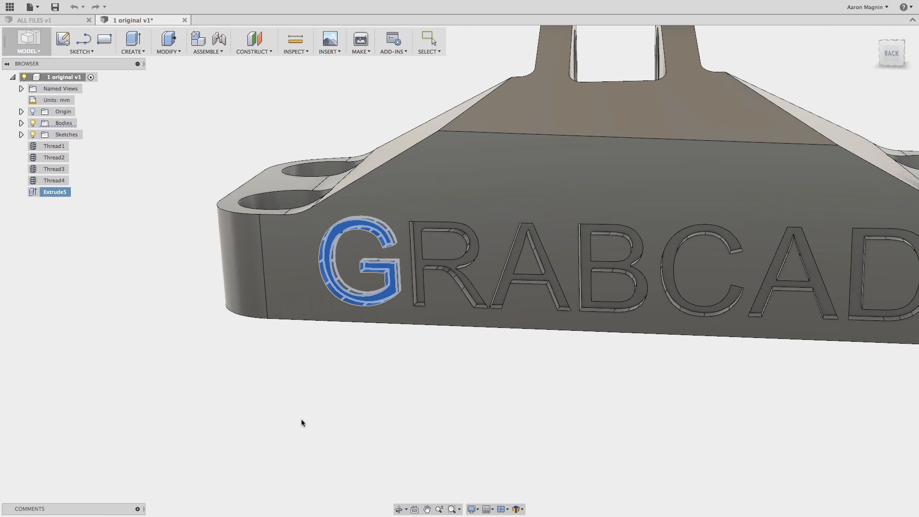
{"action": "key", "text": "Delete"}
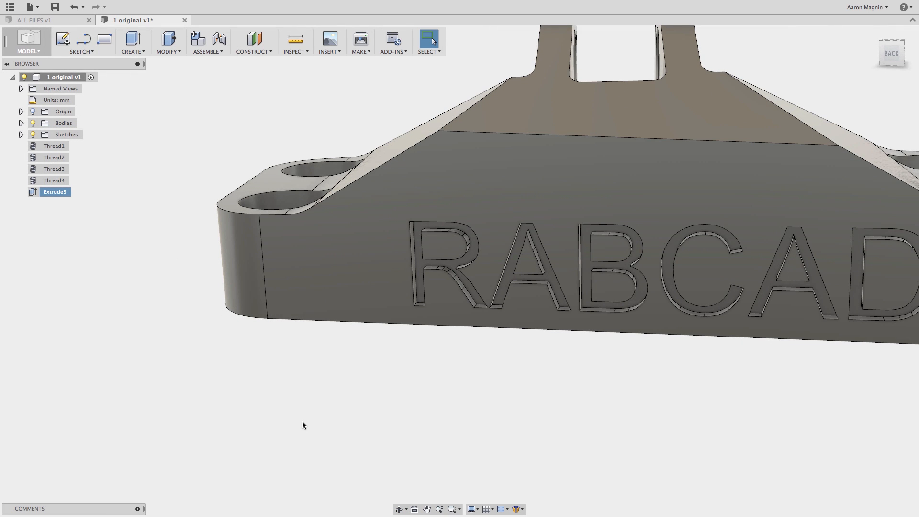
- Window-select all faces of the engraved letter R and delete them
{"action": "middle_click_drag", "start_coordinate": [490, 417], "coordinate": [258, 371], "text": "shift"}
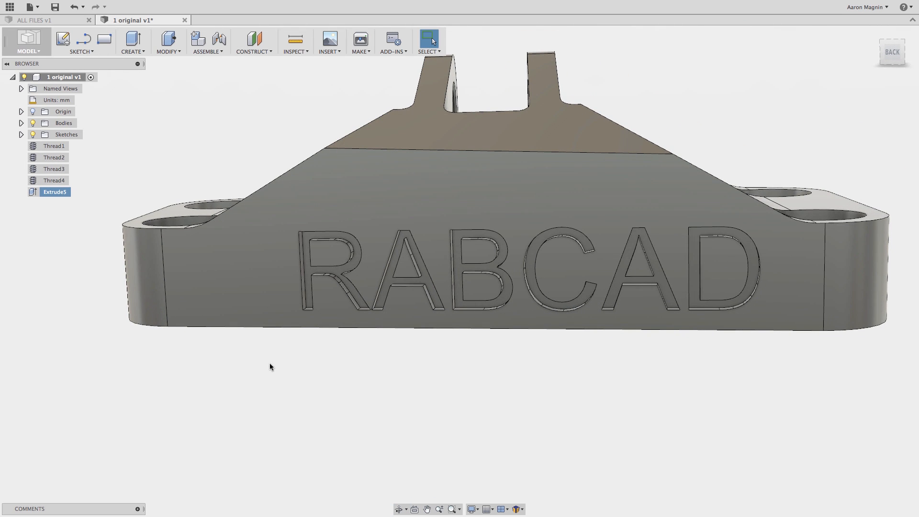
{"action": "left_click_drag", "start_coordinate": [268, 363], "coordinate": [374, 224]}
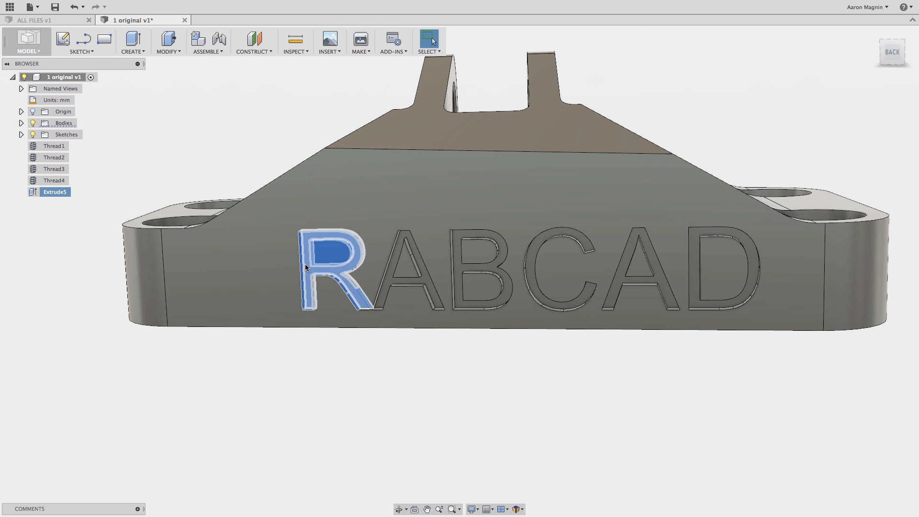
{"action": "middle_click_drag", "start_coordinate": [305, 263], "coordinate": [314, 287], "text": "shift"}
{"action": "scroll", "coordinate": [357, 306], "scroll_direction": "up", "scroll_amount": 5}
{"action": "scroll", "coordinate": [318, 292], "scroll_direction": "down", "scroll_amount": 5}
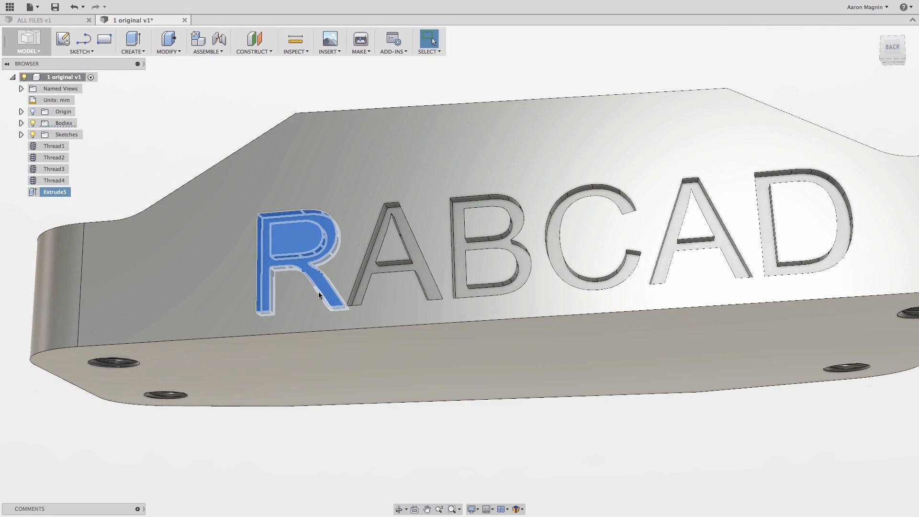
{"action": "key", "text": "Delete"}
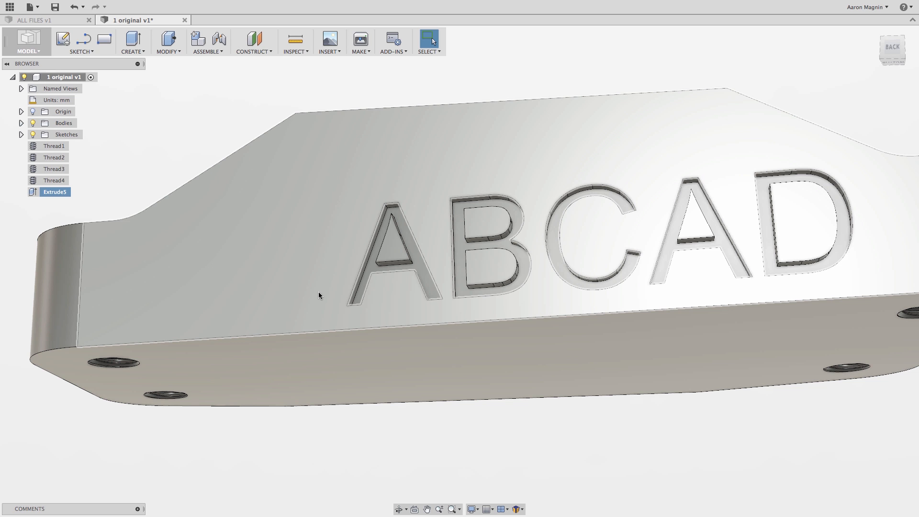
- Delete the Extrude5 feature to remove the remaining engraved letters ABCAD
{"action": "middle_click_drag", "start_coordinate": [318, 291], "coordinate": [318, 230], "text": "shift"}
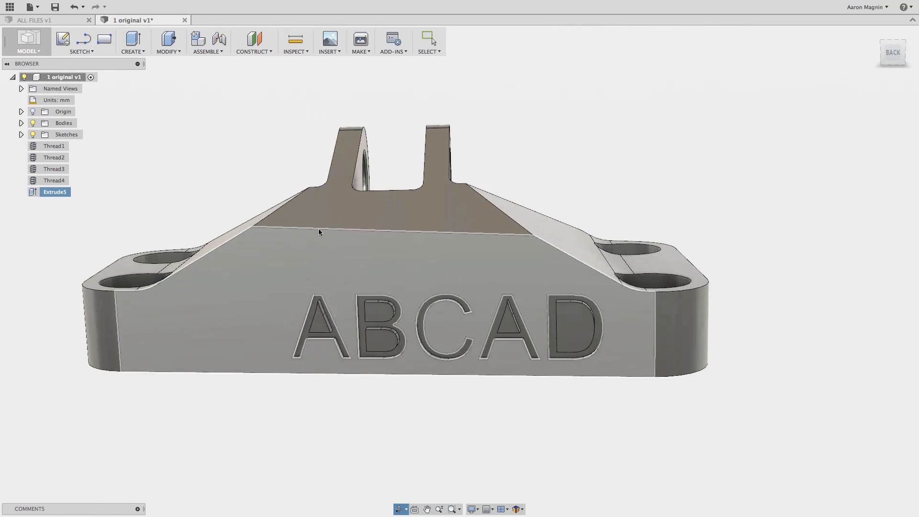
{"action": "mouse_move", "coordinate": [58, 193]}
{"action": "middle_mouse_down", "text": "shift"}
{"action": "mouse_move", "coordinate": [155, 178]}
{"action": "mouse_move", "coordinate": [63, 185]}
{"action": "middle_mouse_up", "text": "shift"}
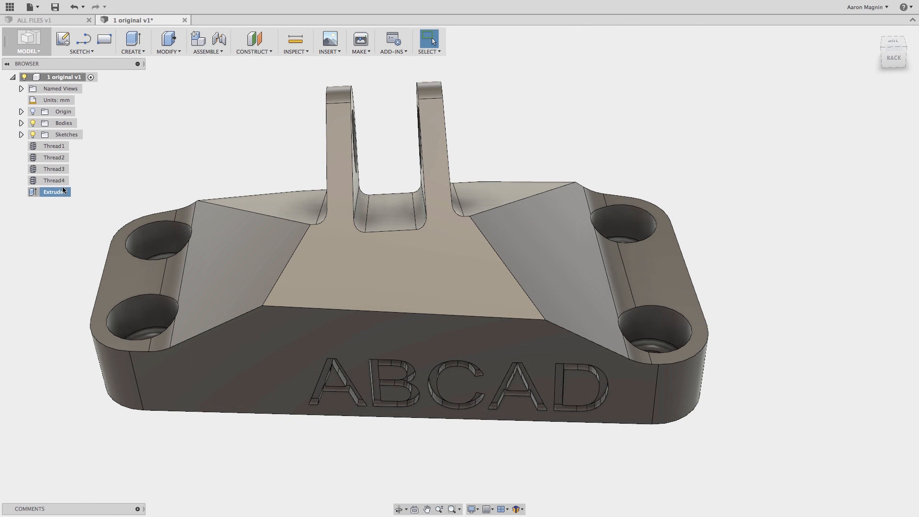
{"action": "right_click", "coordinate": [59, 192]}
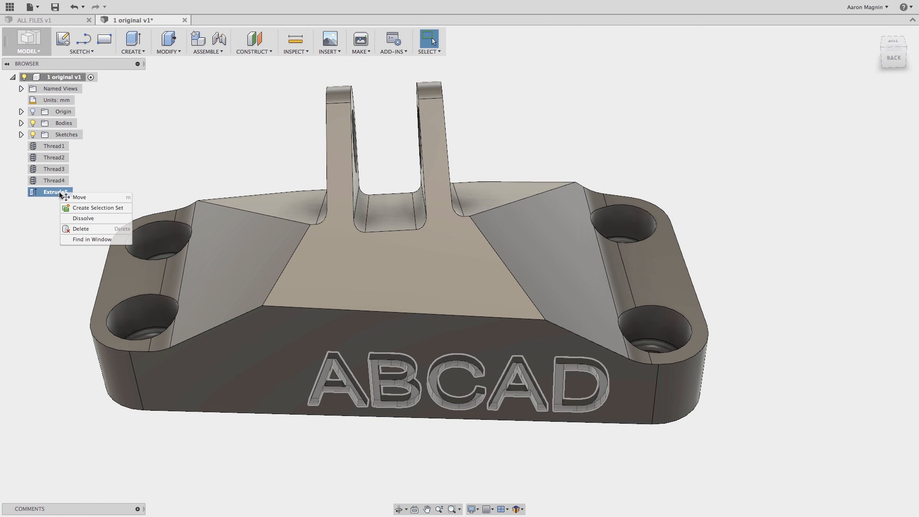
{"action": "left_click", "coordinate": [81, 229]}
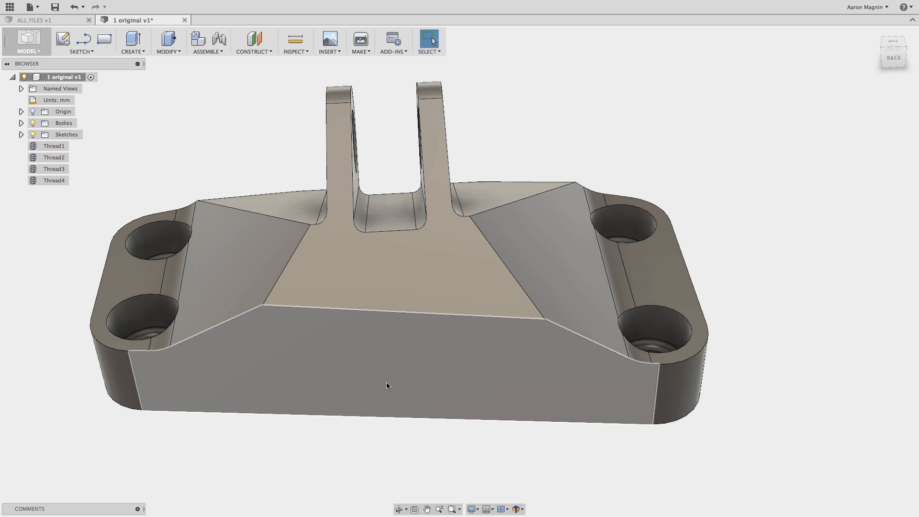
- Inspect the threaded bolt holes and delete the features Thread1 through Thread4 together
{"action": "middle_click_drag", "start_coordinate": [218, 273], "coordinate": [240, 349], "text": "shift"}
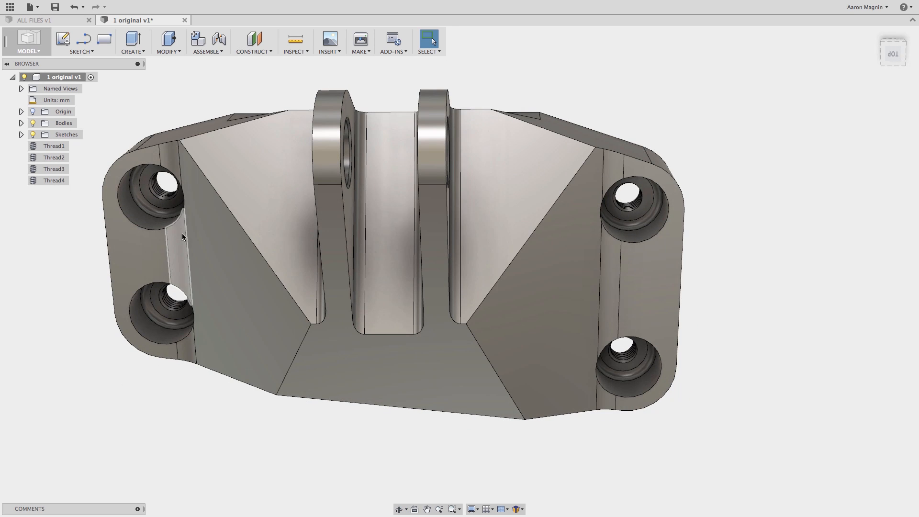
{"action": "scroll", "coordinate": [164, 183], "scroll_direction": "up", "scroll_amount": 5}
{"action": "scroll", "coordinate": [158, 186], "scroll_direction": "down", "scroll_amount": 5}
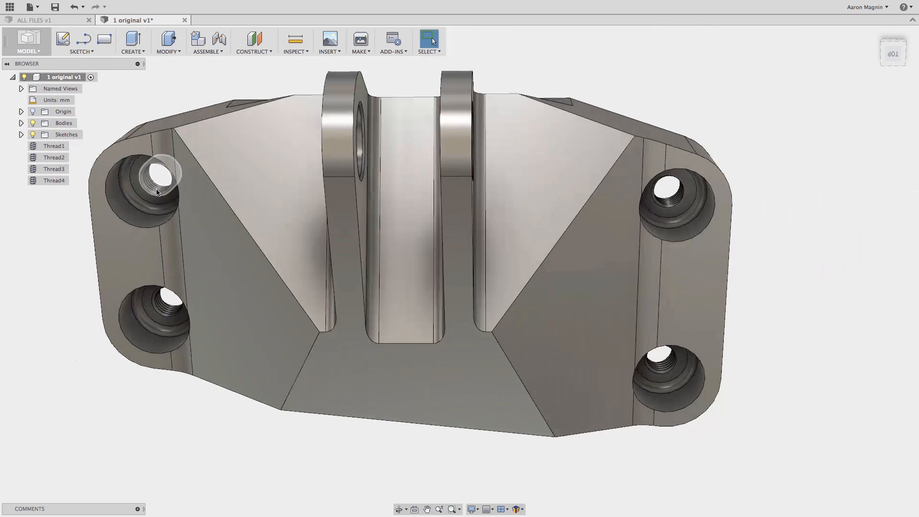
{"action": "middle_click_drag", "start_coordinate": [318, 235], "coordinate": [317, 195], "text": "shift"}
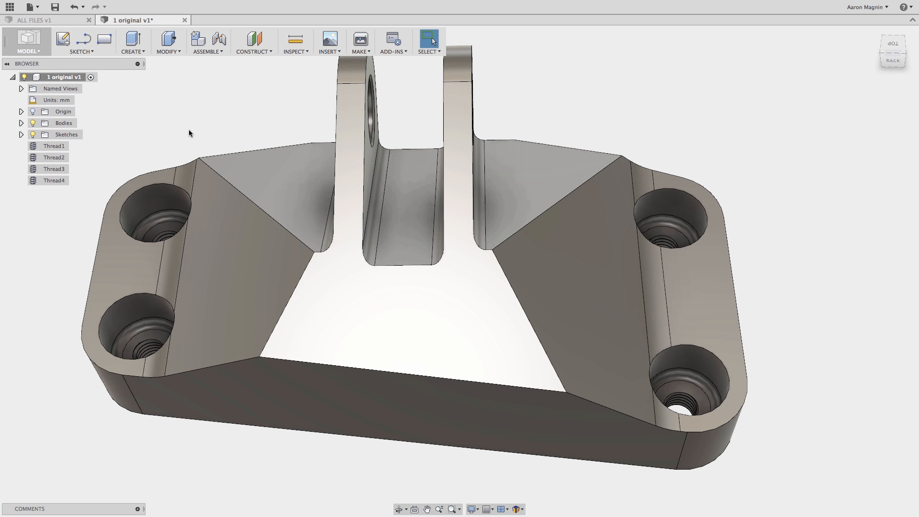
{"action": "left_click", "coordinate": [61, 145]}
{"action": "left_click", "coordinate": [60, 181], "text": "shift"}
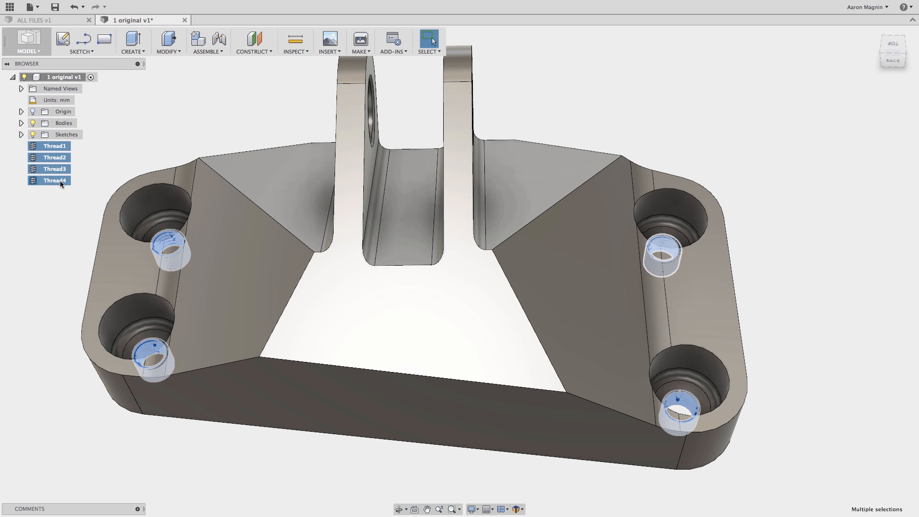
{"action": "right_click", "coordinate": [59, 179]}
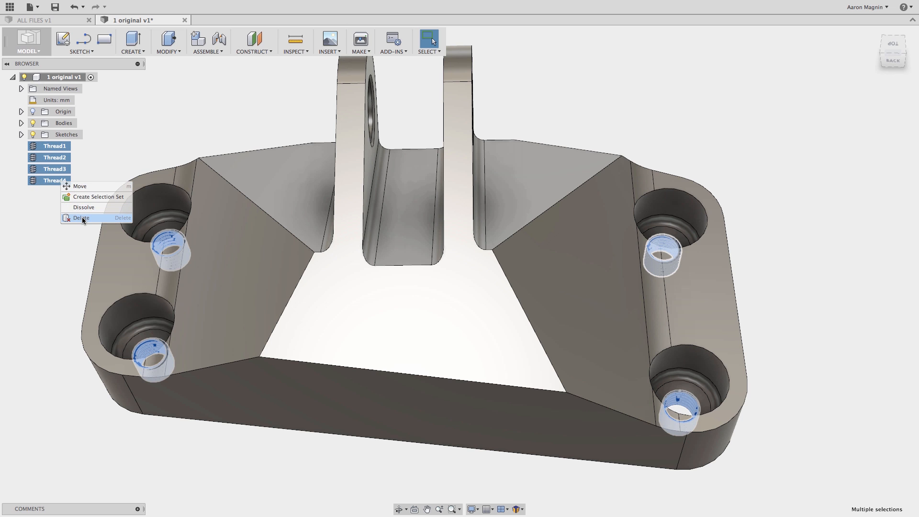
{"action": "left_click", "coordinate": [82, 218]}
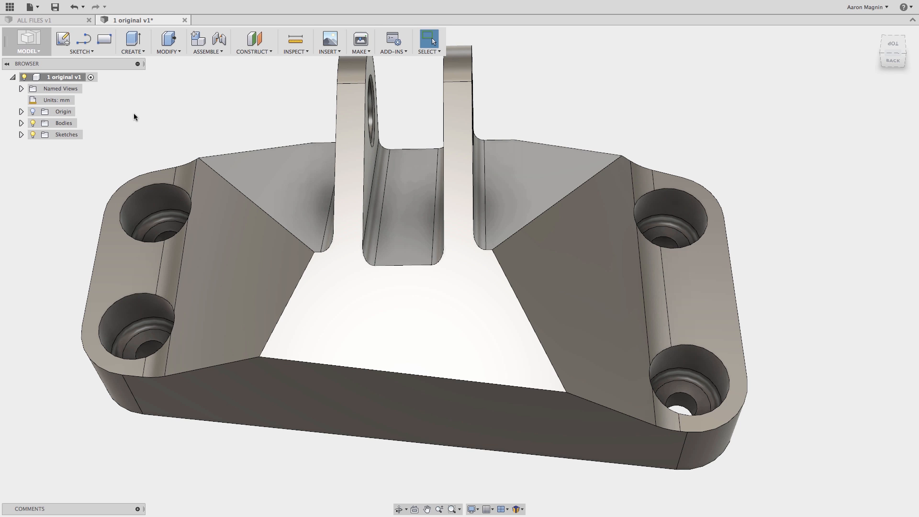
- Switch from the Model workspace to the Simulation workspace, keeping the whole bracket in view
{"action": "scroll", "coordinate": [144, 195], "scroll_direction": "down", "scroll_amount": 3}
{"action": "scroll", "coordinate": [295, 161], "scroll_direction": "down", "scroll_amount": 1}
{"action": "middle_click_drag", "start_coordinate": [294, 156], "coordinate": [303, 166]}
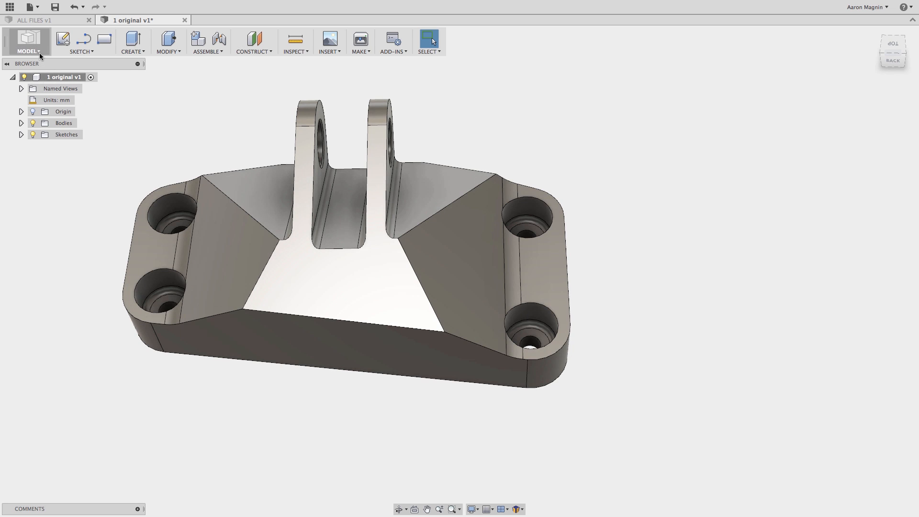
{"action": "left_click", "coordinate": [38, 51]}
{"action": "left_click", "coordinate": [49, 165]}
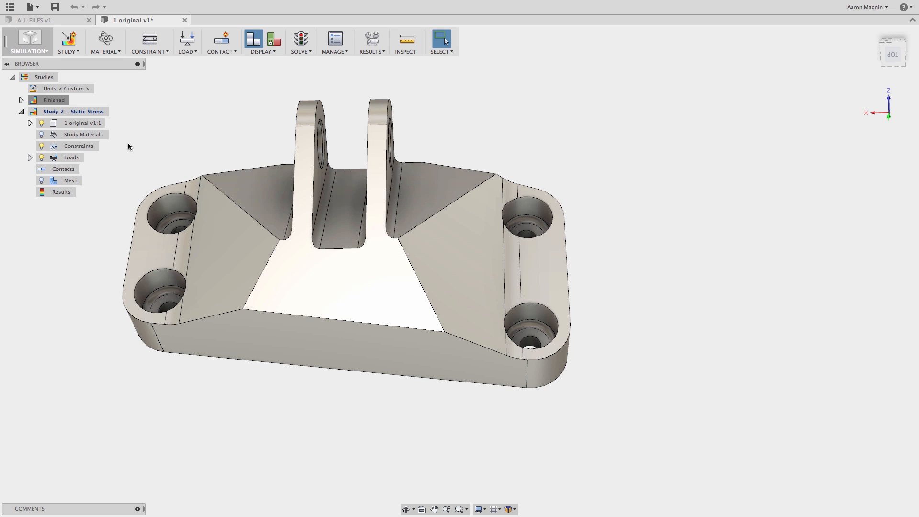
{"action": "middle_click_drag", "start_coordinate": [191, 142], "coordinate": [278, 168]}
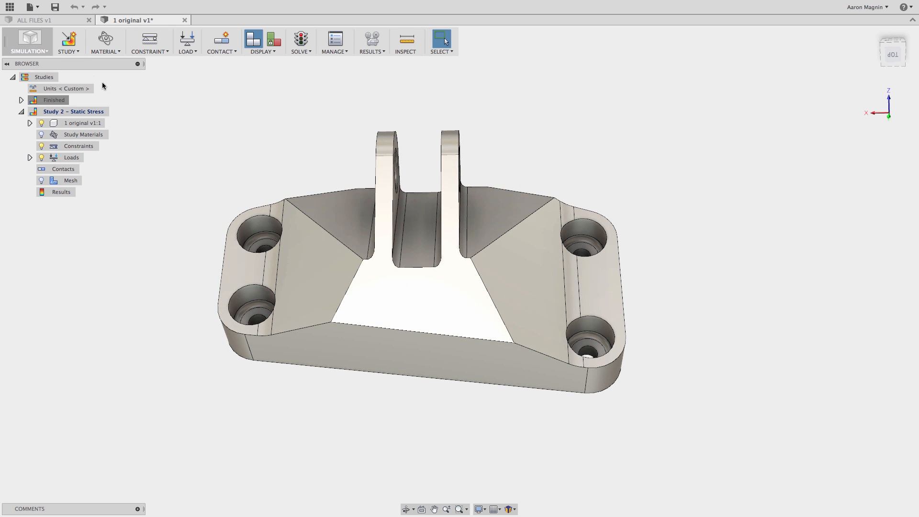
- Start a new simulation study and choose Static Stress as its type
{"action": "left_click", "coordinate": [72, 40]}
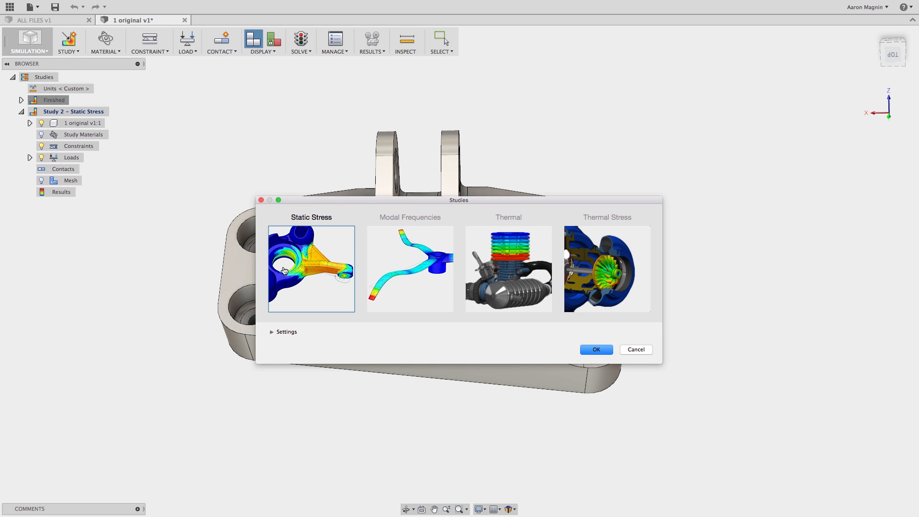
{"action": "left_click", "coordinate": [392, 275]}
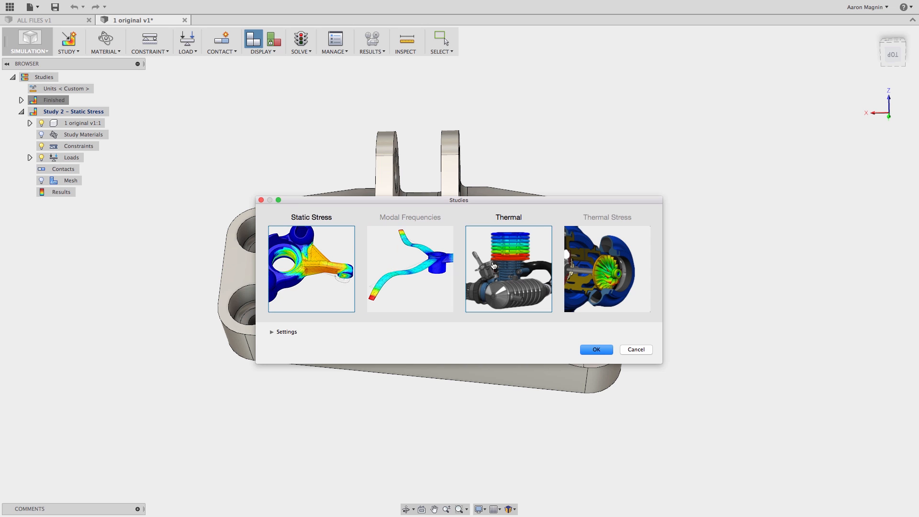
{"action": "left_click", "coordinate": [342, 279]}
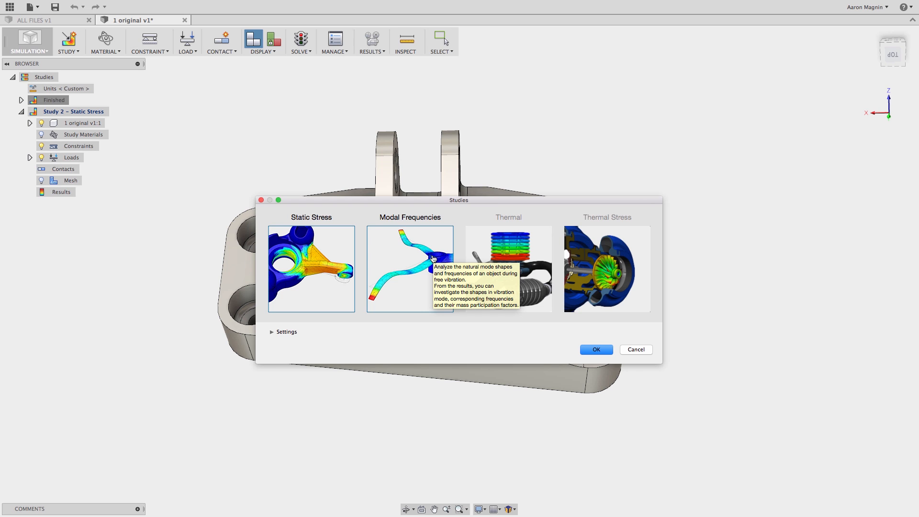
- Name the new static stress study Example1 and keep Bonded as the default contact type with a 0.1 mm contact tolerance
{"action": "left_click", "coordinate": [272, 333]}
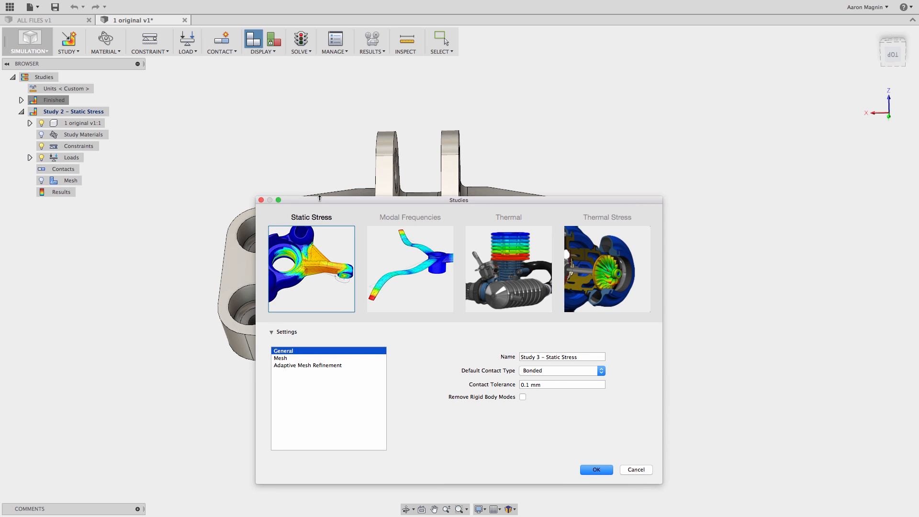
{"action": "left_click_drag", "start_coordinate": [319, 200], "coordinate": [299, 97]}
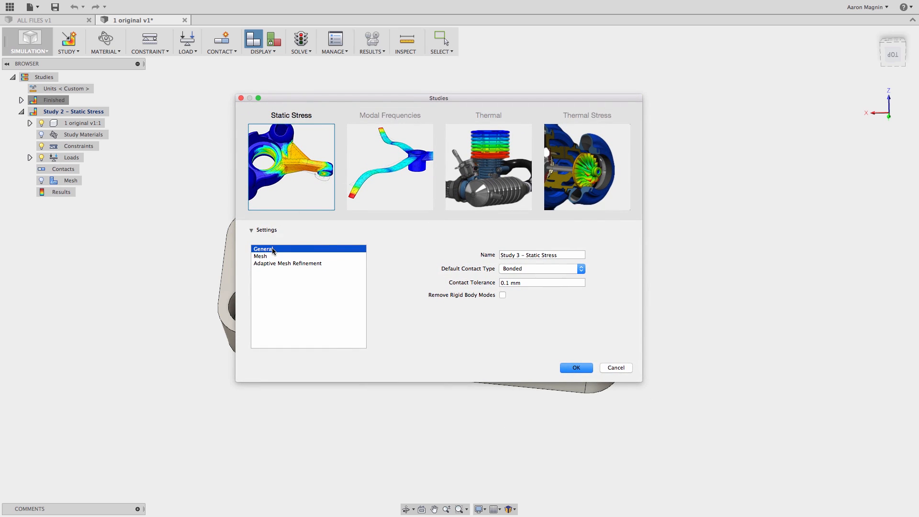
{"action": "left_click", "coordinate": [503, 257]}
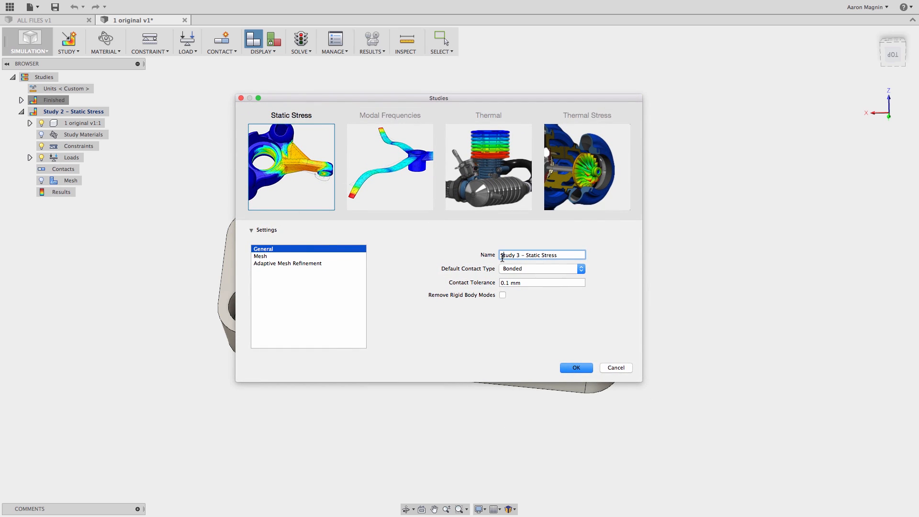
{"action": "left_click_drag", "start_coordinate": [577, 258], "coordinate": [491, 244]}
{"action": "type", "text": "Example1"}
{"action": "left_click", "coordinate": [506, 270]}
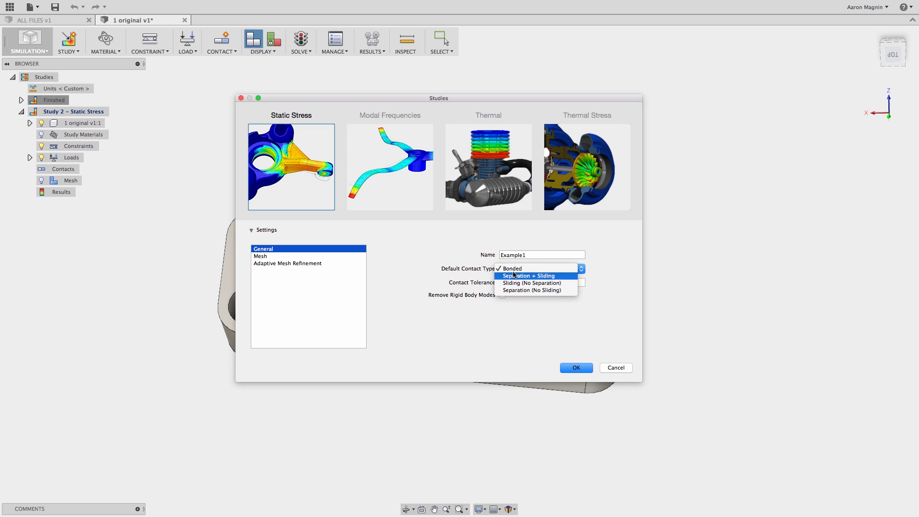
{"action": "left_click", "coordinate": [521, 268]}
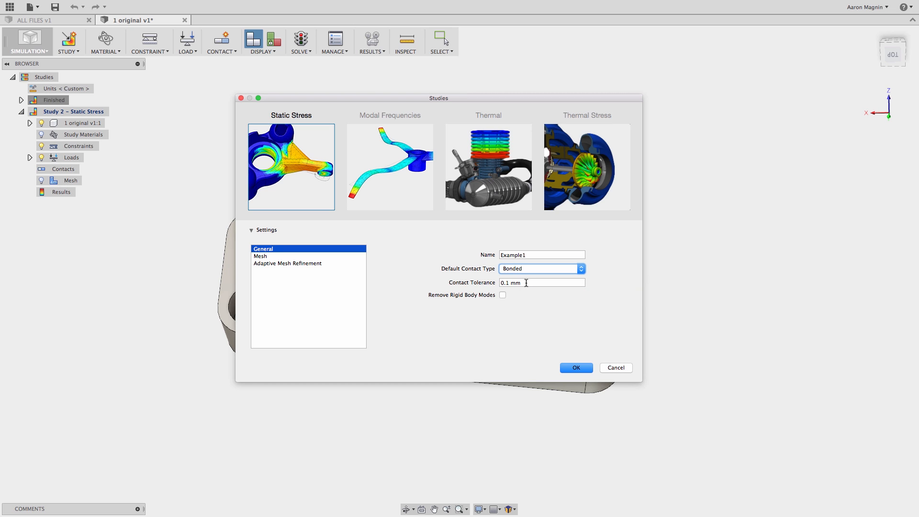
{"action": "left_click", "coordinate": [525, 282]}
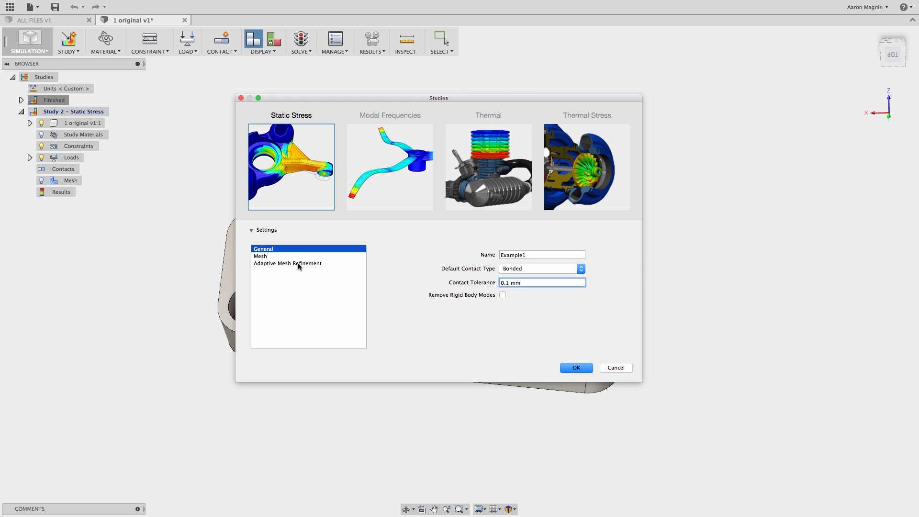
- Review the study's mesh and adaptive mesh refinement settings and create the static stress study
{"action": "left_click", "coordinate": [275, 257]}
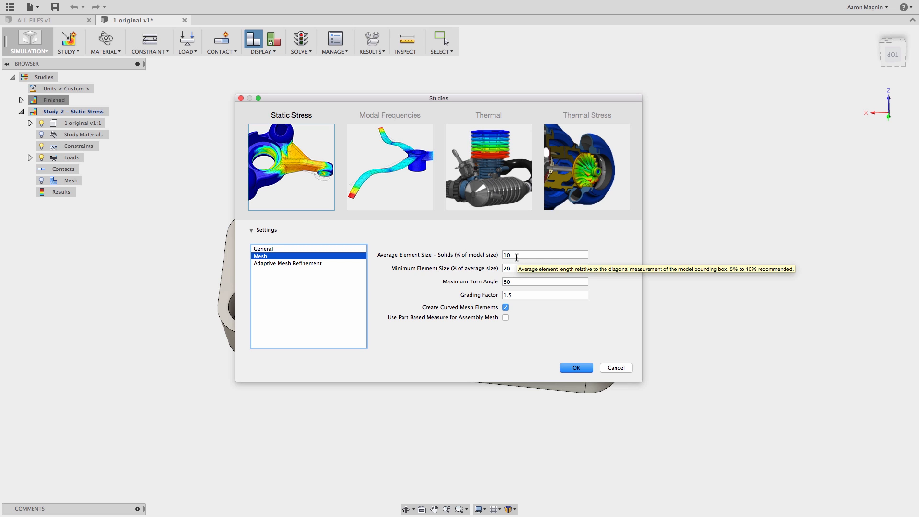
{"action": "left_click", "coordinate": [506, 308]}
{"action": "left_click", "coordinate": [311, 264]}
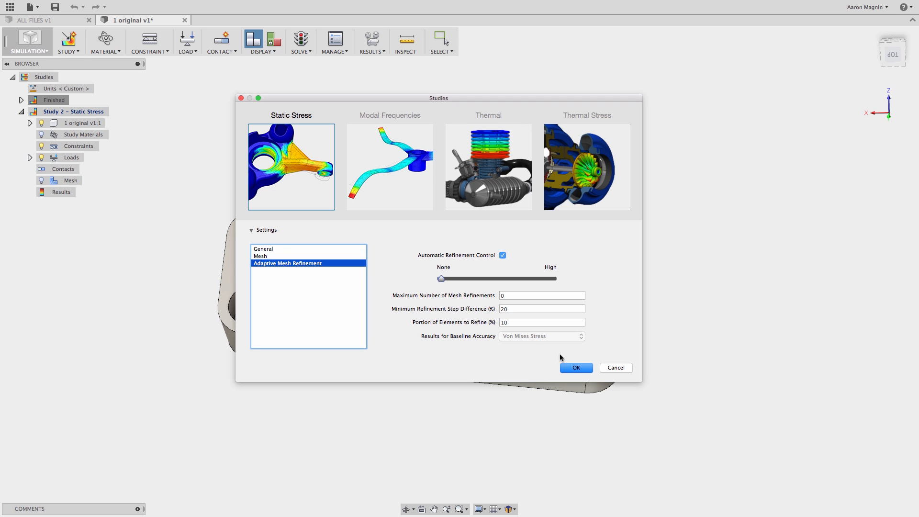
{"action": "left_click", "coordinate": [576, 368]}
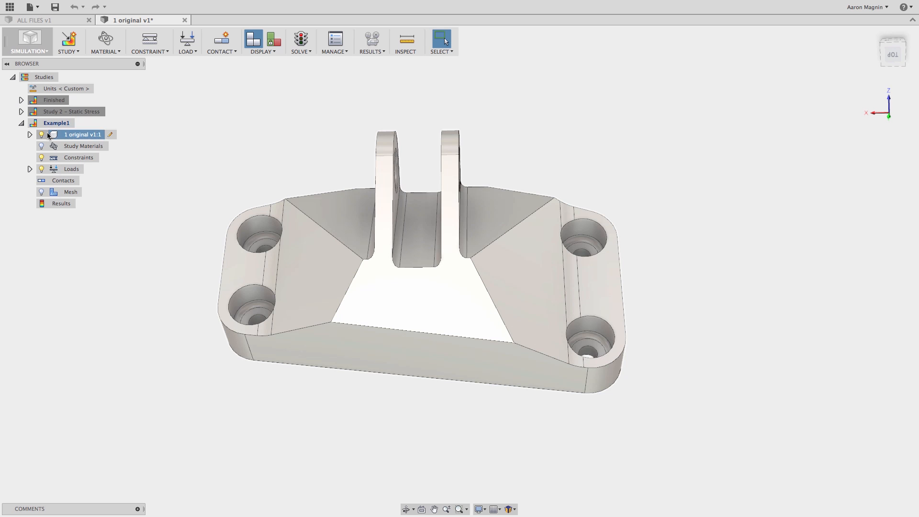
- Inspect which bodies of the bracket component are included in the Example1 study
{"action": "left_click", "coordinate": [30, 135]}
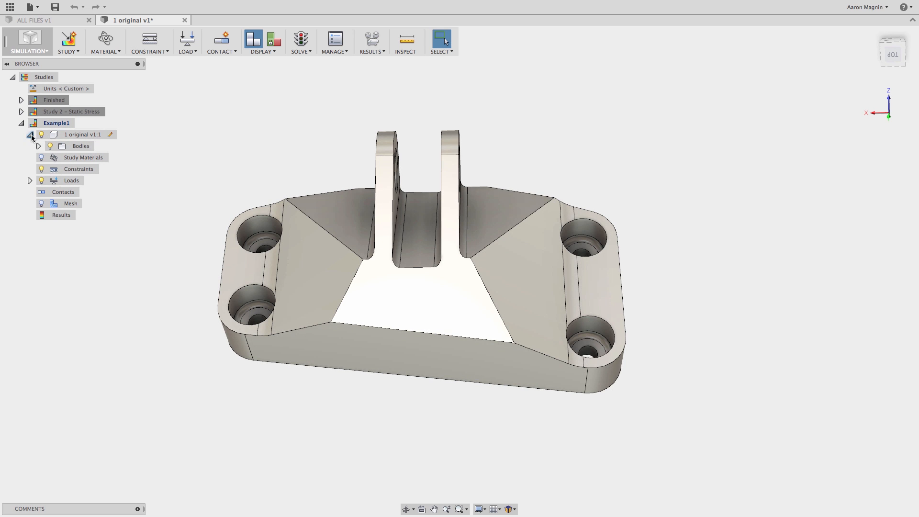
{"action": "left_click", "coordinate": [39, 146]}
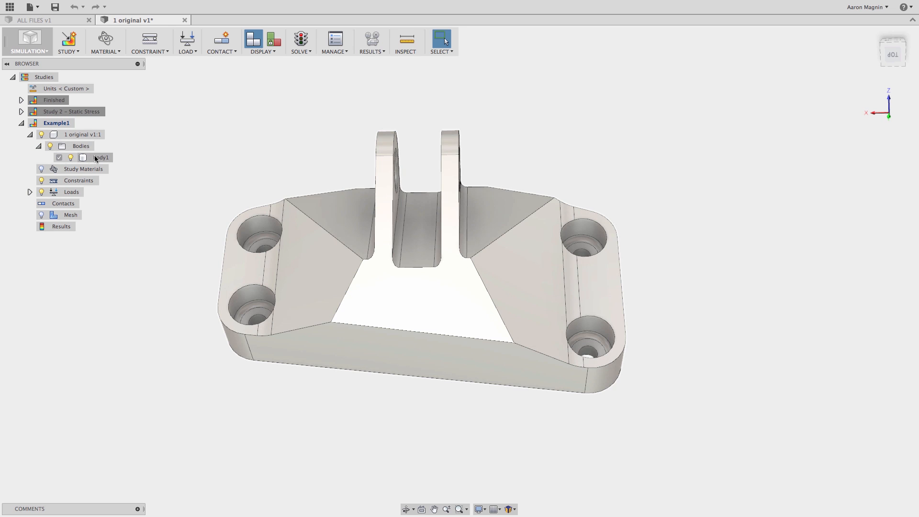
{"action": "left_click", "coordinate": [29, 135]}
{"action": "left_click", "coordinate": [63, 146]}
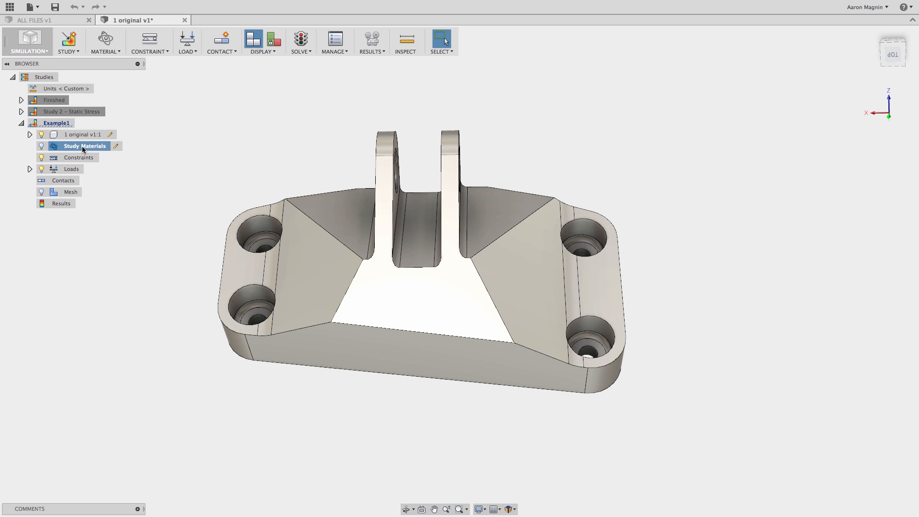
- Switch to the presentation, check the material and load requirements on the GrabCAD Challenge slide, and return to Fusion 360
{"action": "key", "text": "super+Tab"}
{"action": "key", "text": "super+Tab"}
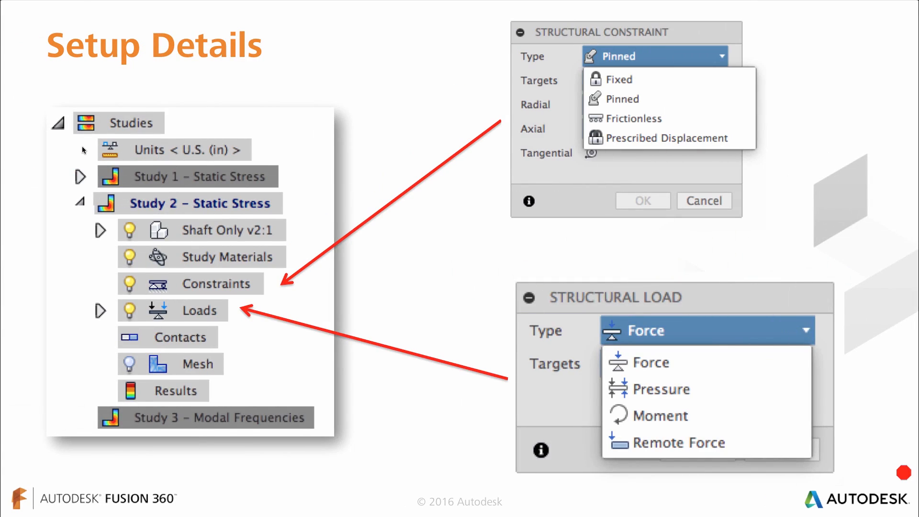
{"action": "key", "text": "Left"}
{"action": "key", "text": "Left"}
{"action": "key", "text": "Left"}
{"action": "key", "text": "Left"}
{"action": "key", "text": "Left"}
{"action": "key", "text": "Left"}
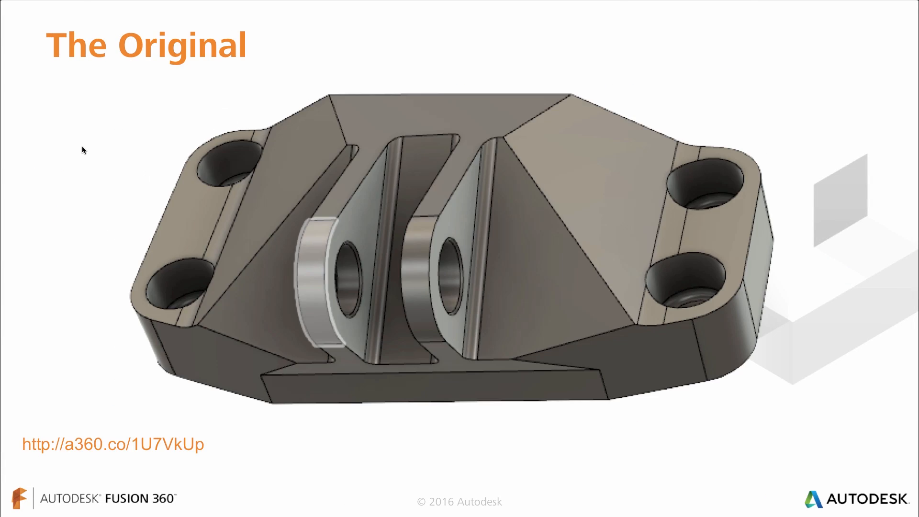
{"action": "key", "text": "Right"}
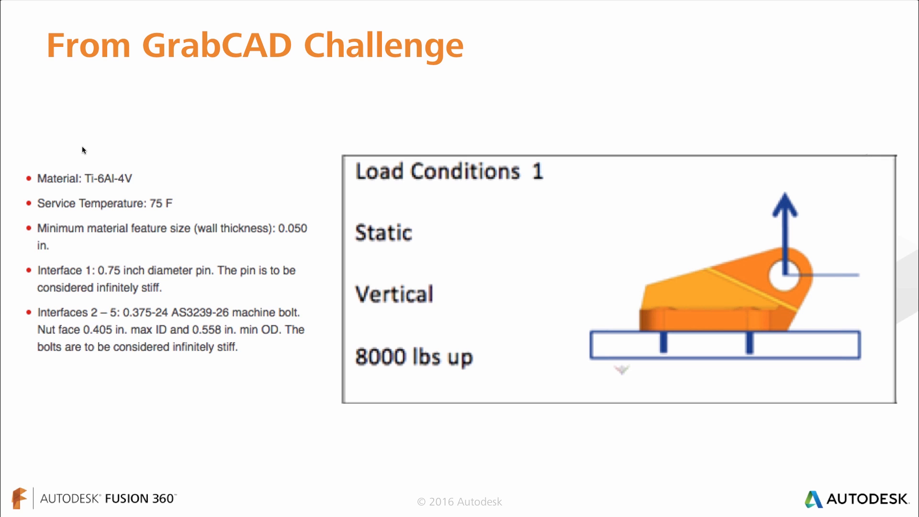
{"action": "key", "text": "super+Tab"}
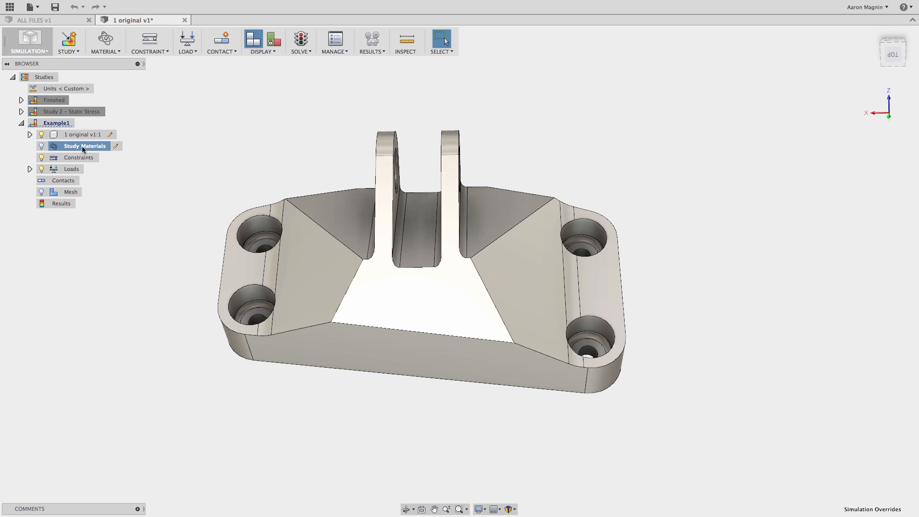
- Open the study materials of Example1 and assign Titanium 6Al-4V as the bracket's study material
{"action": "right_click", "coordinate": [81, 146]}
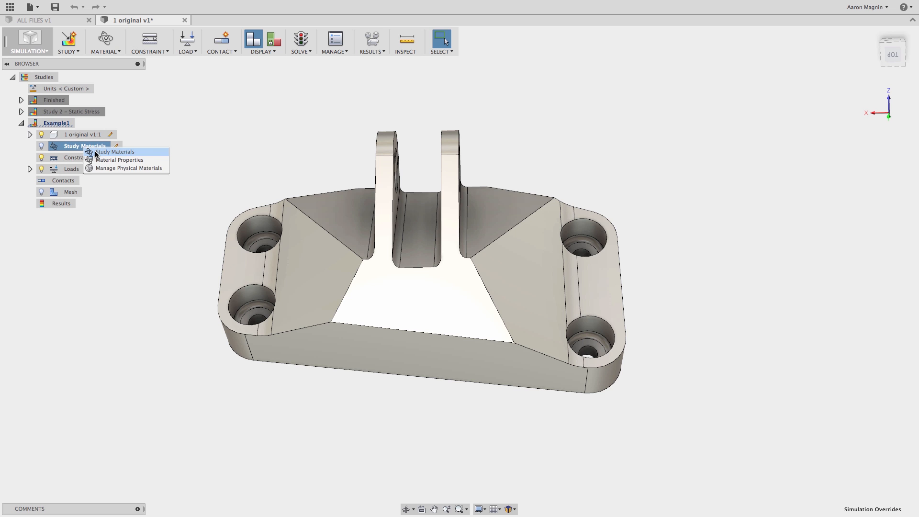
{"action": "left_click", "coordinate": [95, 151]}
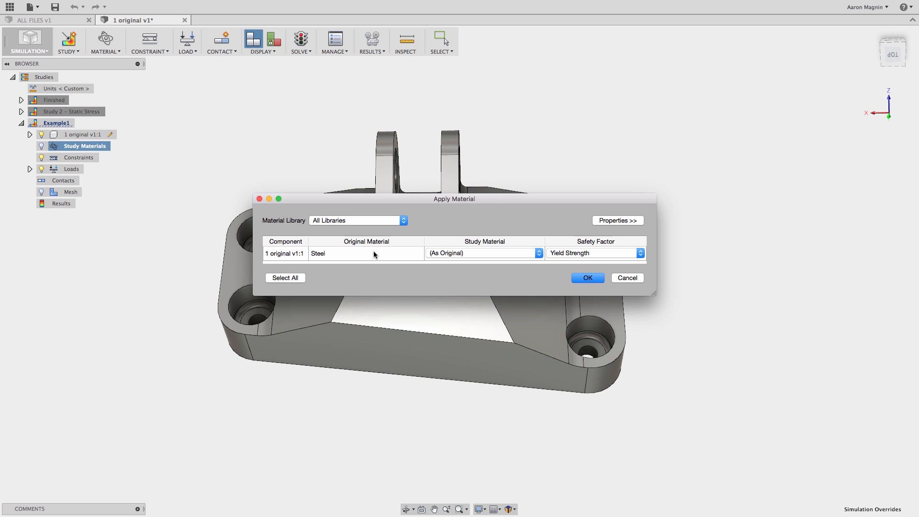
{"action": "left_click", "coordinate": [504, 255]}
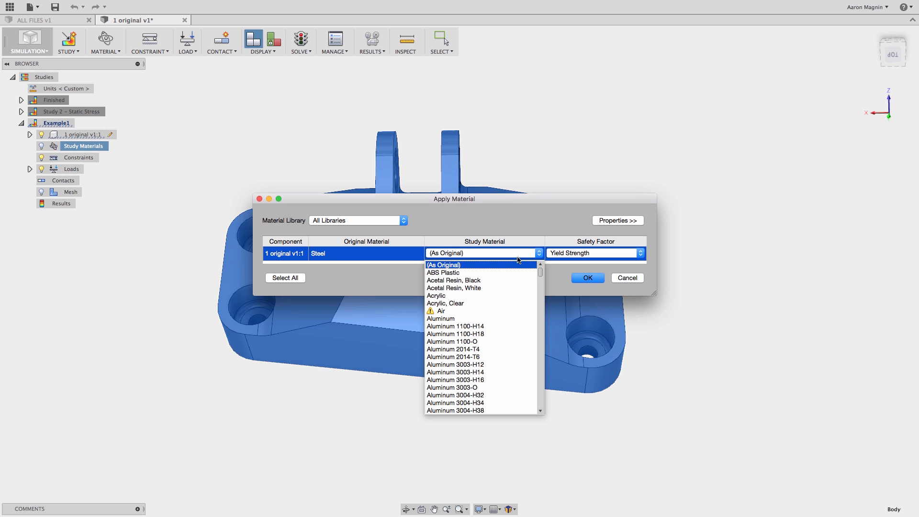
{"action": "left_click_drag", "start_coordinate": [539, 271], "coordinate": [538, 280]}
{"action": "left_click", "coordinate": [478, 255]}
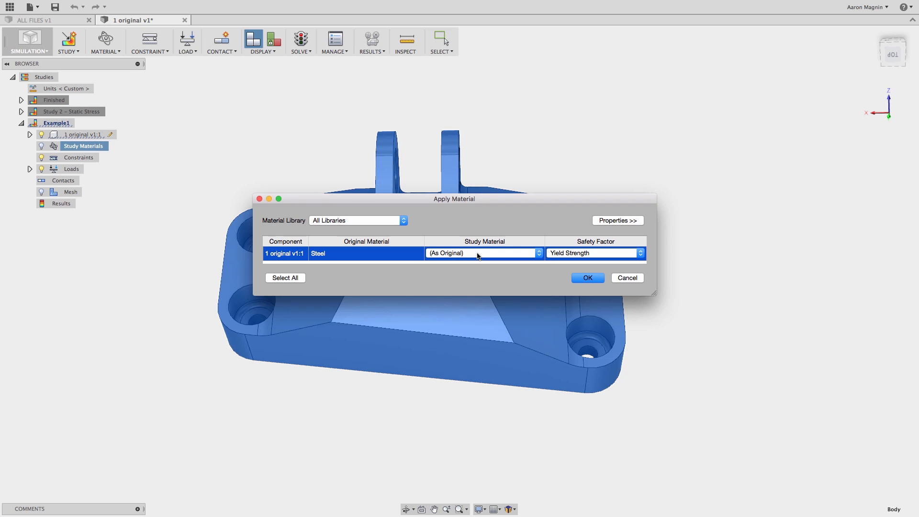
{"action": "left_click", "coordinate": [444, 252]}
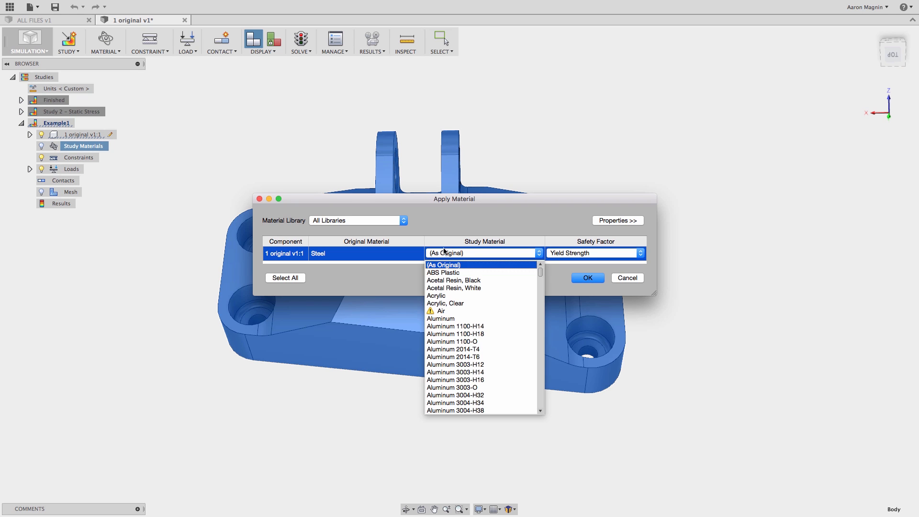
{"action": "key", "text": "t"}
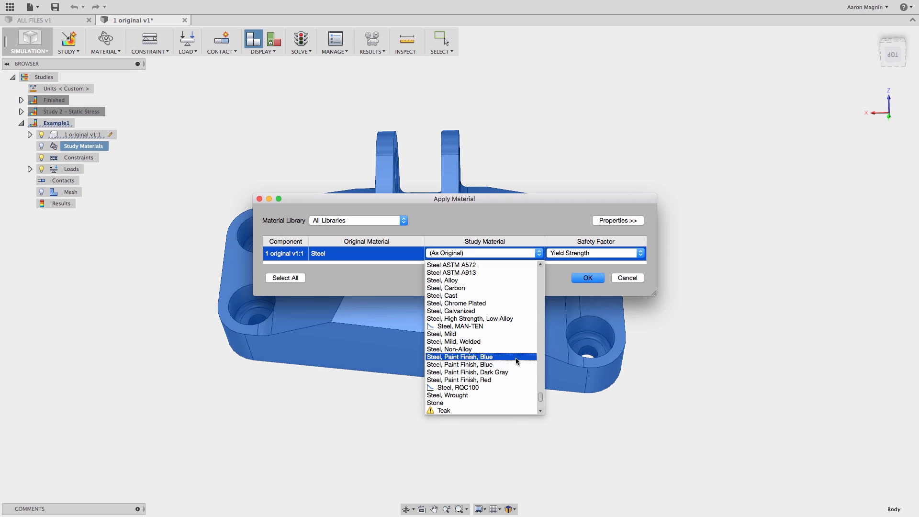
{"action": "scroll", "coordinate": [541, 398], "scroll_direction": "down", "scroll_amount": 4}
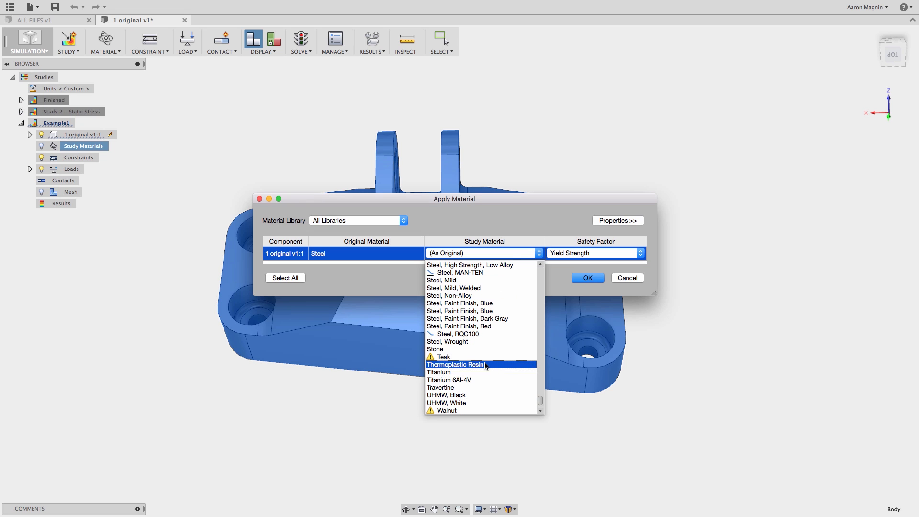
{"action": "left_click", "coordinate": [461, 381]}
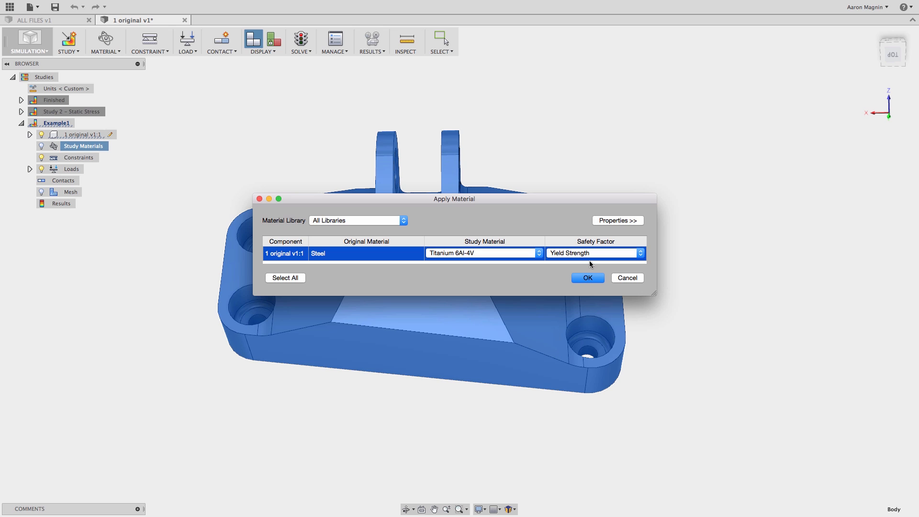
- Keep Yield Strength as the safety factor basis, review the titanium's material properties, and apply the material
{"action": "left_click", "coordinate": [602, 256]}
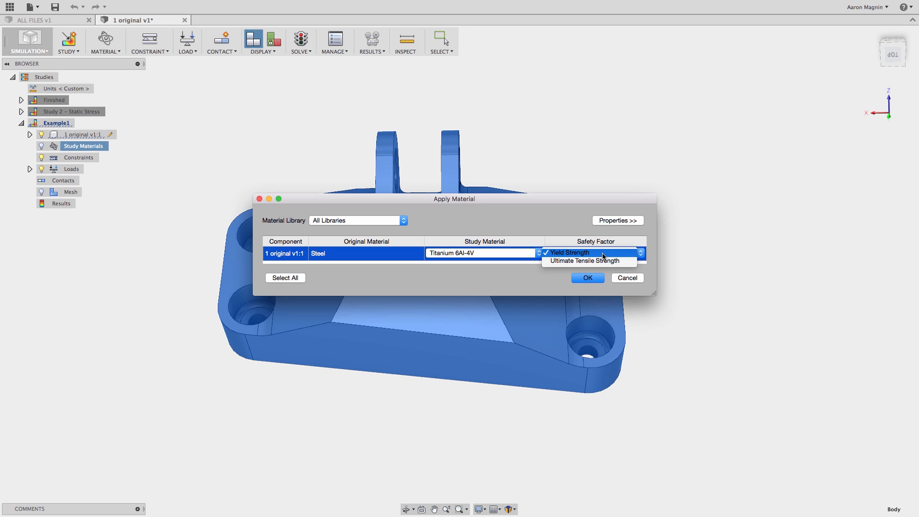
{"action": "left_click", "coordinate": [603, 254]}
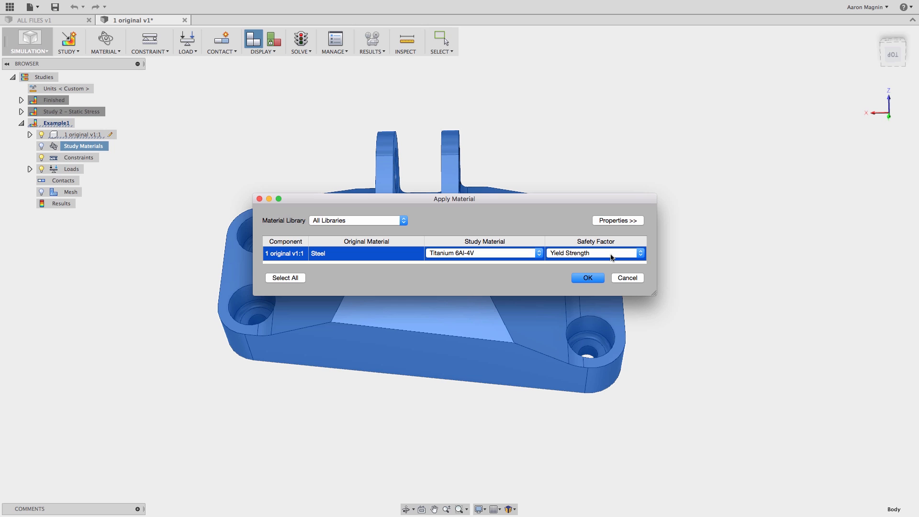
{"action": "left_click", "coordinate": [619, 220]}
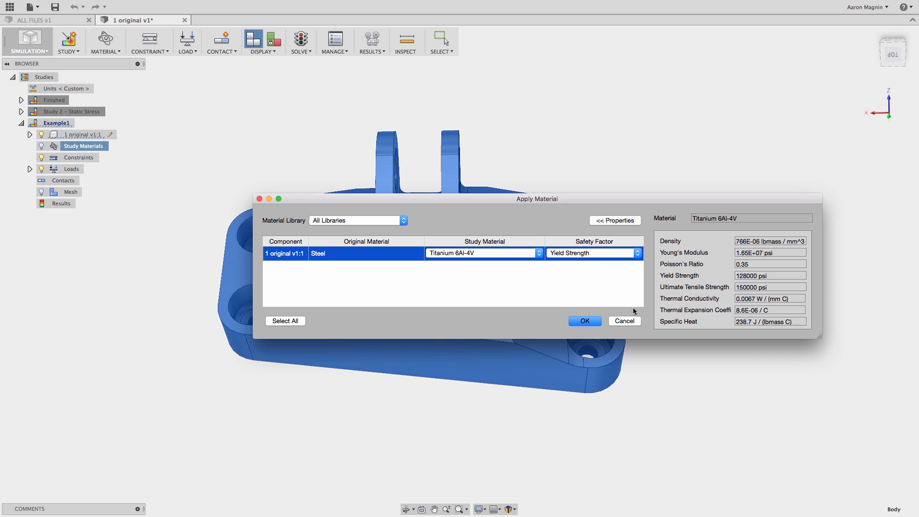
{"action": "left_click", "coordinate": [583, 322]}
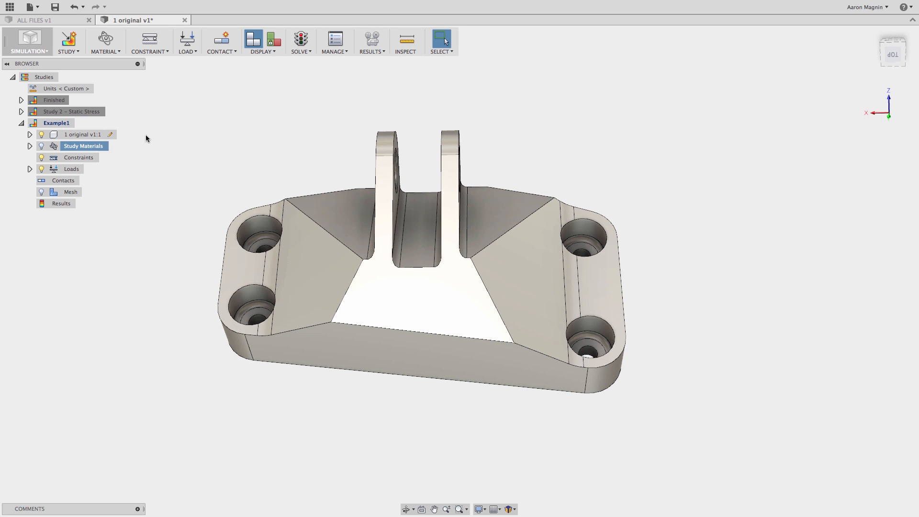
- Expand the study materials of Example1 to check the assigned material
{"action": "left_click", "coordinate": [30, 146]}
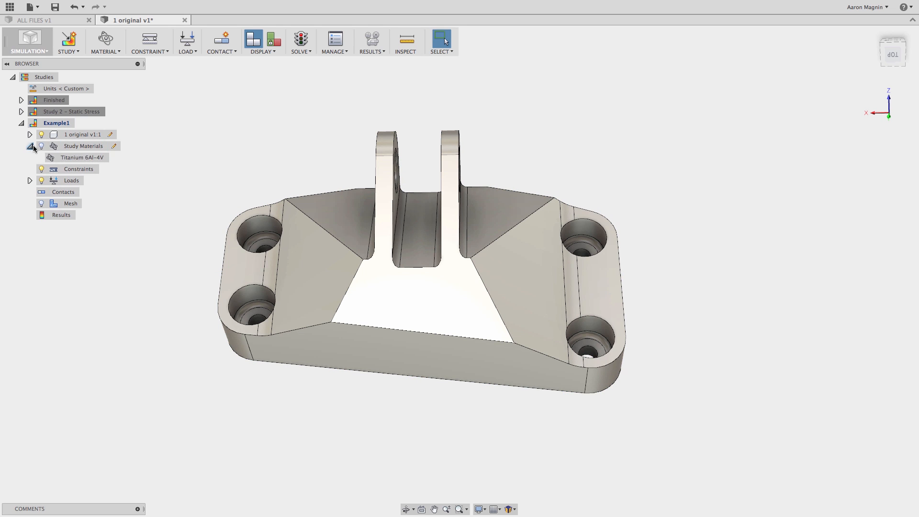
{"action": "left_click", "coordinate": [55, 158]}
{"action": "left_click", "coordinate": [189, 153]}
{"action": "left_click", "coordinate": [47, 147]}
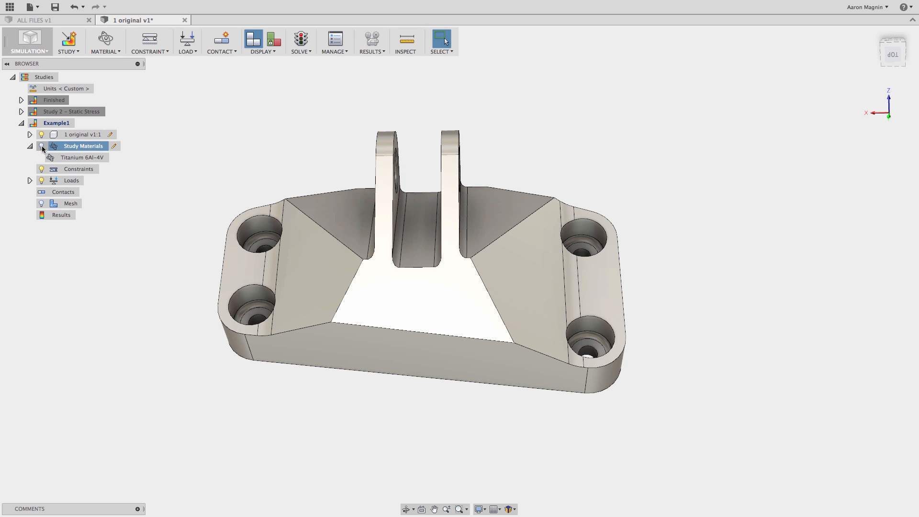
{"action": "key", "text": "Escape"}
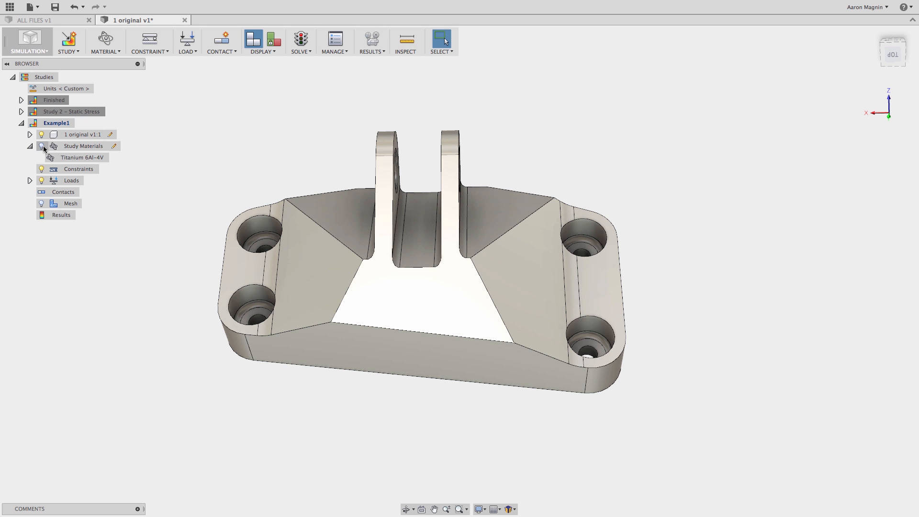
- Toggle the study materials' visibility to compare the bracket's titanium appearance with its original appearance
{"action": "left_click", "coordinate": [42, 148]}
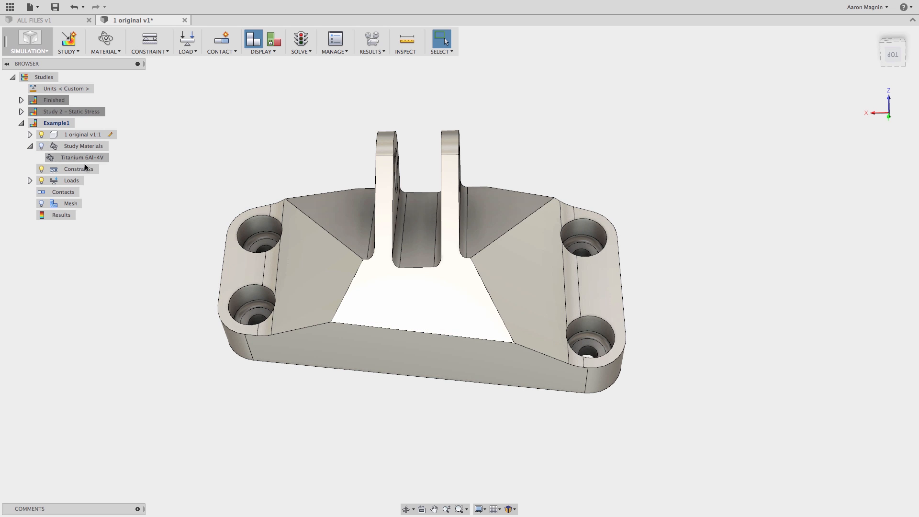
{"action": "left_click", "coordinate": [40, 147]}
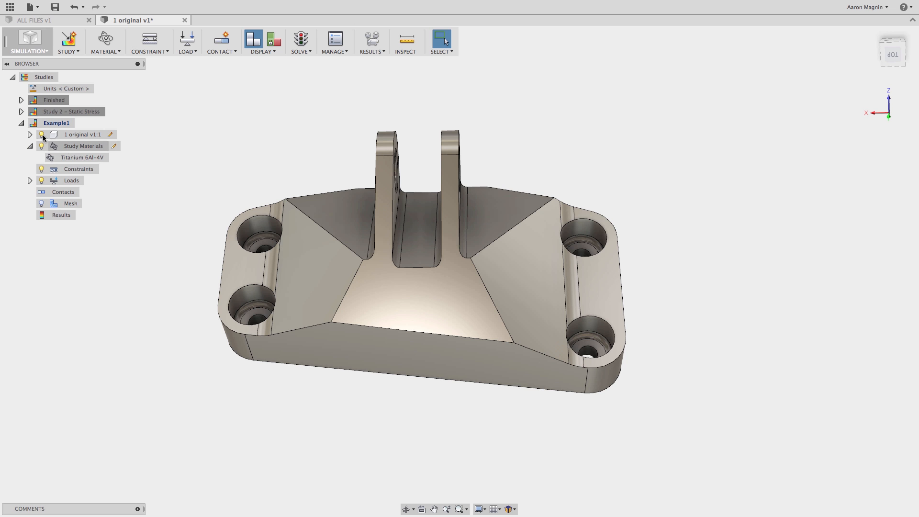
{"action": "left_click", "coordinate": [43, 149]}
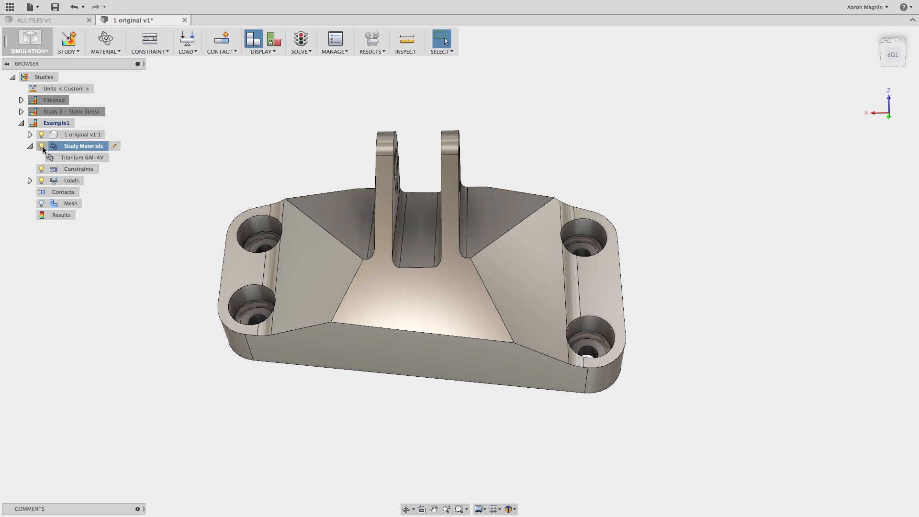
{"action": "left_click", "coordinate": [43, 149]}
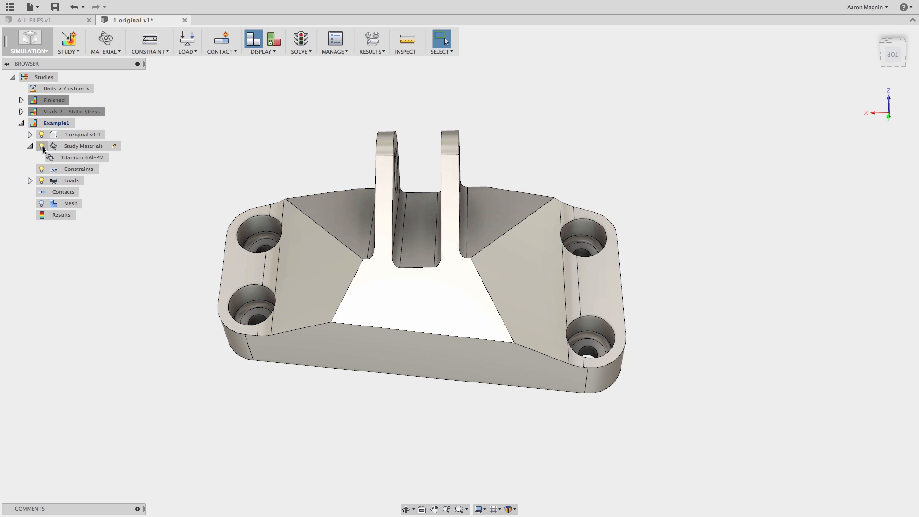
- Show the study materials again and select the four bolt holes' inner cylindrical faces as targets of a new Fixed structural constraint
{"action": "left_click", "coordinate": [43, 149]}
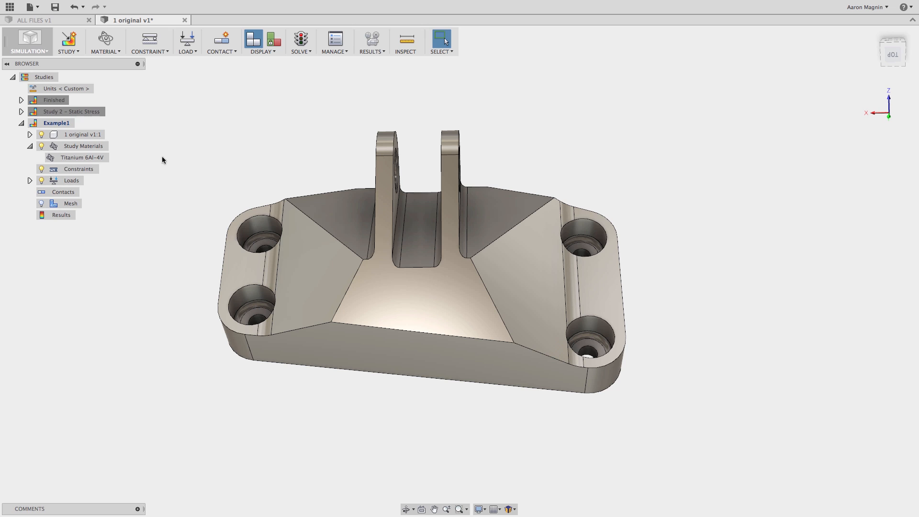
{"action": "right_click", "coordinate": [86, 169]}
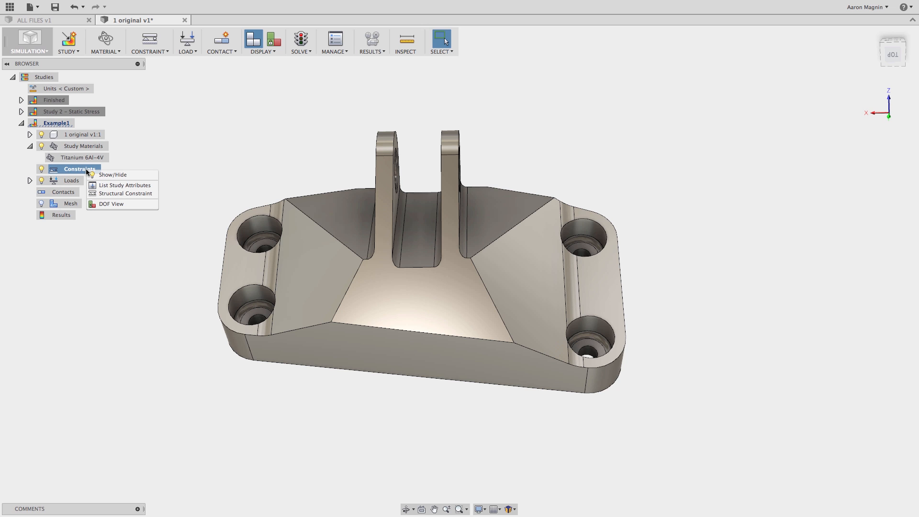
{"action": "left_click", "coordinate": [105, 195]}
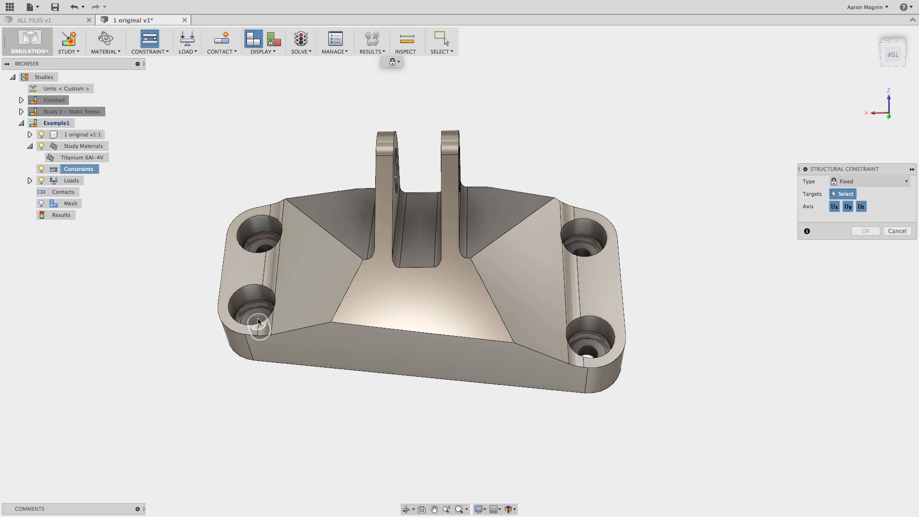
{"action": "left_click", "coordinate": [258, 321]}
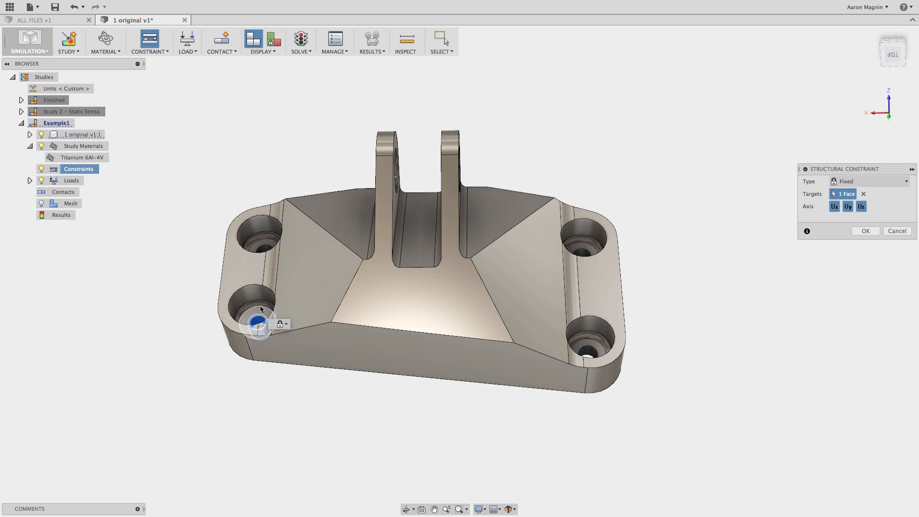
{"action": "left_click", "coordinate": [264, 252]}
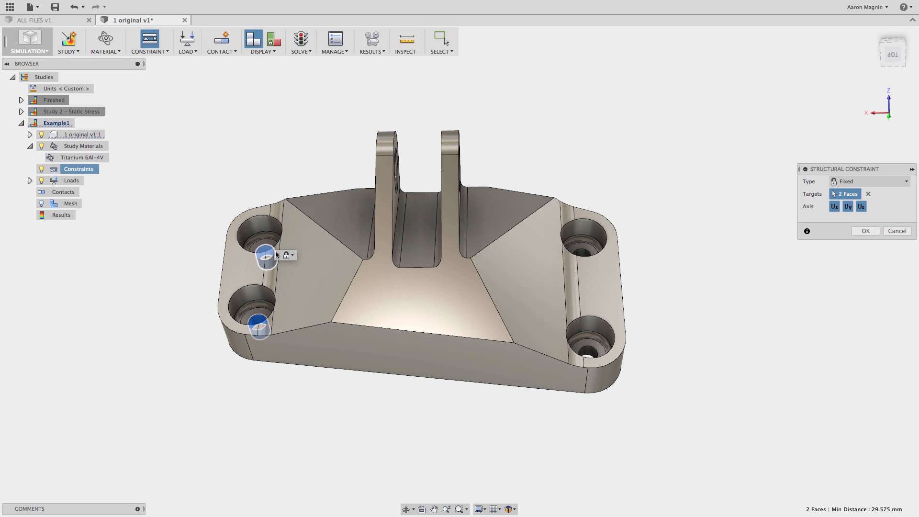
{"action": "left_click", "coordinate": [578, 257]}
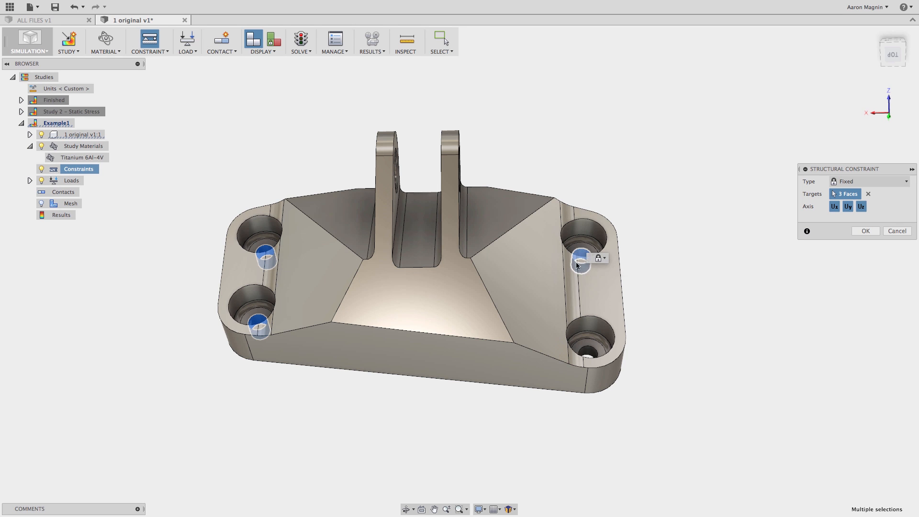
{"action": "left_click", "coordinate": [587, 353]}
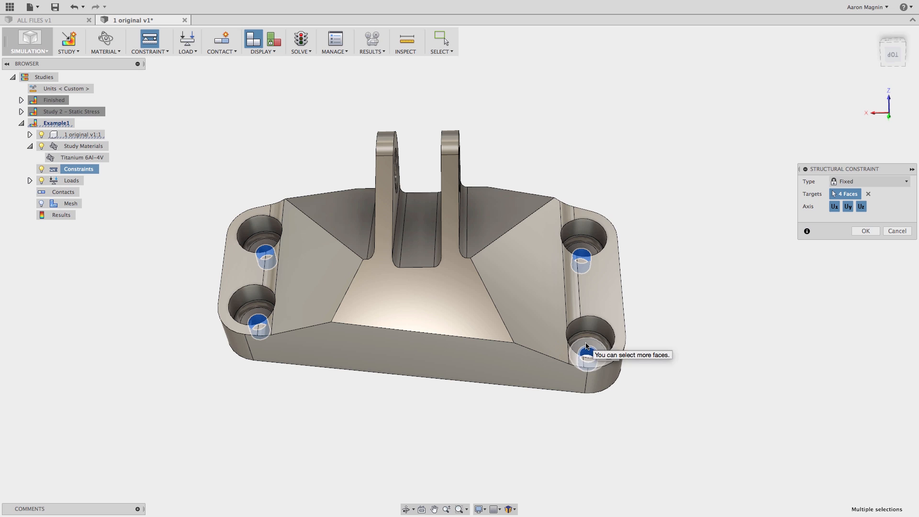
- Add the four ring-shaped seat faces inside the bolt holes to the targets and apply the Fixed constraint on all three axes
{"action": "left_click", "coordinate": [584, 356]}
{"action": "left_click", "coordinate": [581, 257]}
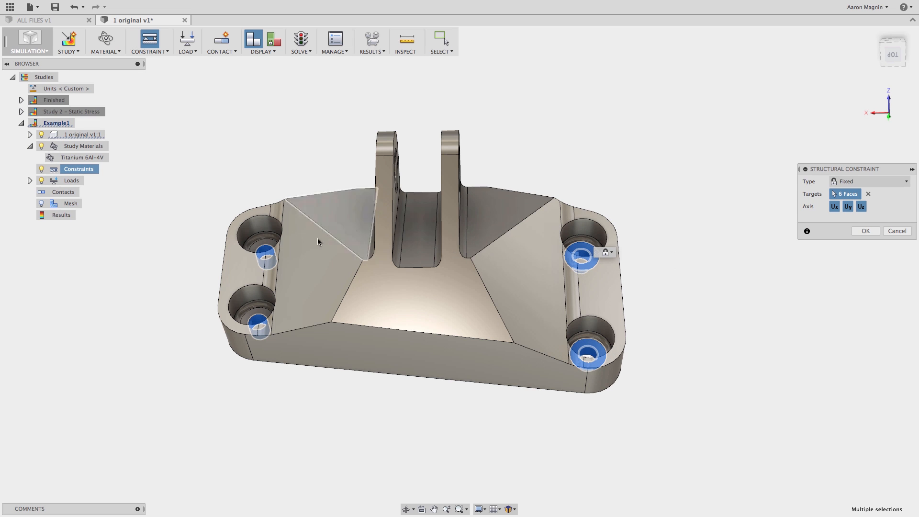
{"action": "left_click", "coordinate": [265, 253]}
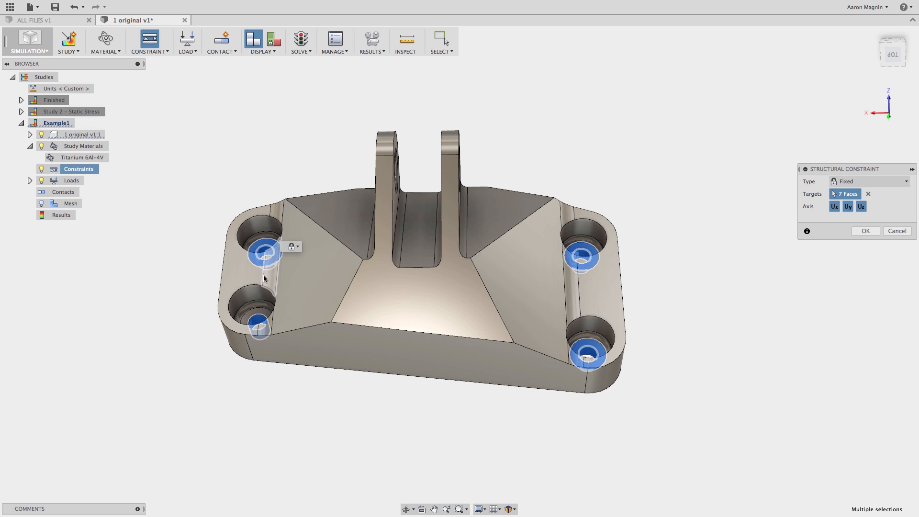
{"action": "left_click", "coordinate": [256, 319]}
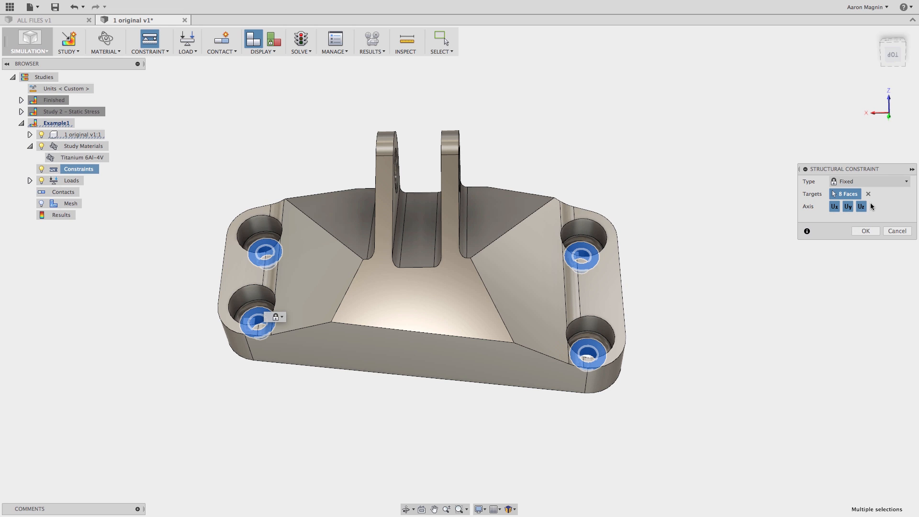
{"action": "left_click", "coordinate": [883, 182]}
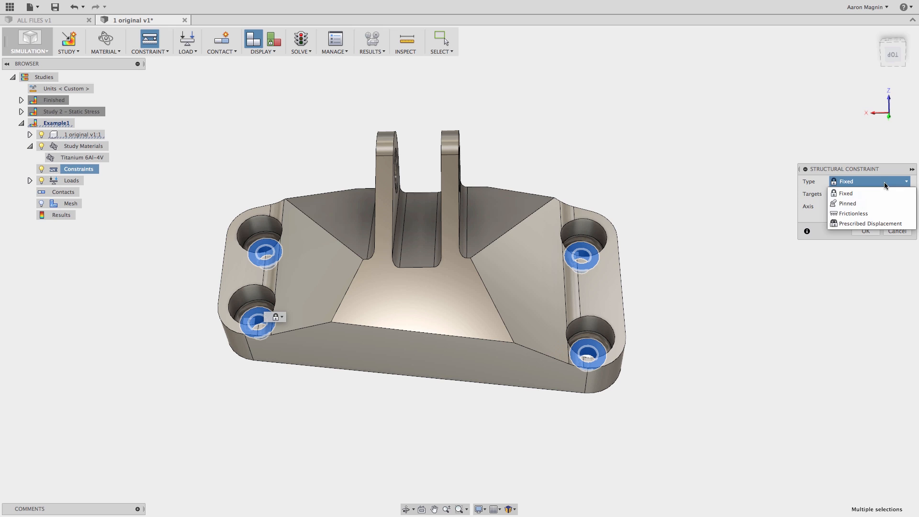
{"action": "left_click", "coordinate": [883, 182]}
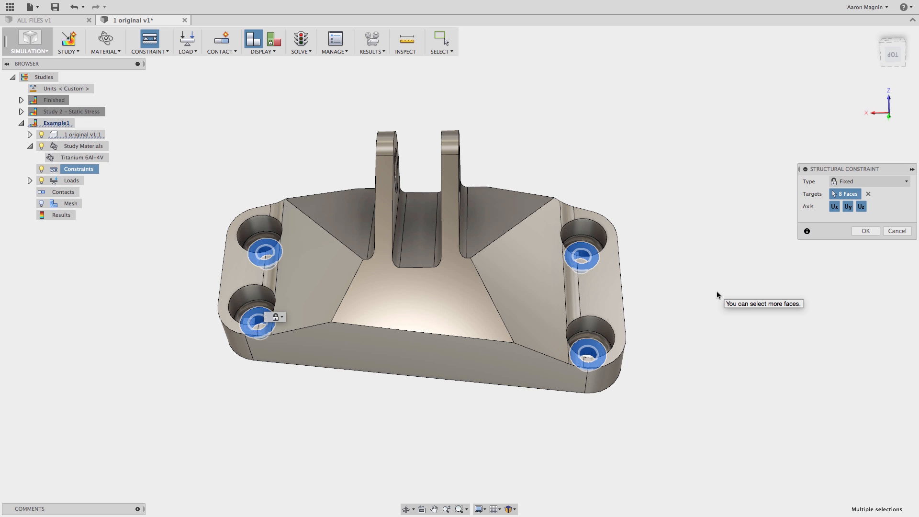
{"action": "left_click", "coordinate": [865, 232]}
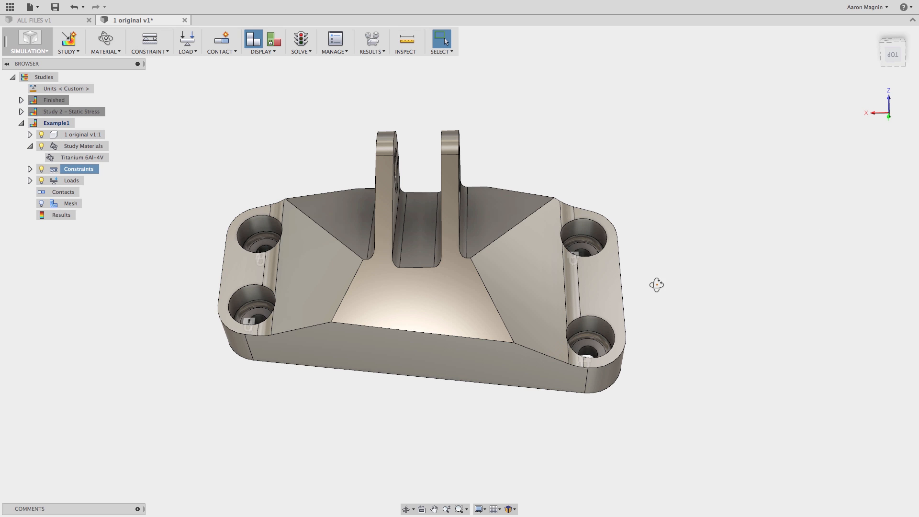
- Apply a Frictionless structural constraint to the bracket's flat bottom face
{"action": "left_click_drag", "start_coordinate": [657, 285], "coordinate": [649, 202]}
{"action": "key", "text": "Escape"}
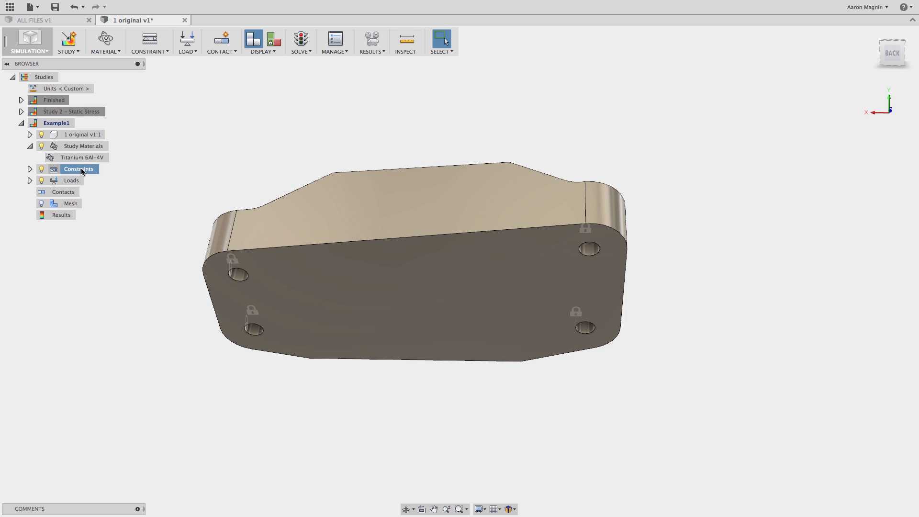
{"action": "right_click", "coordinate": [81, 170]}
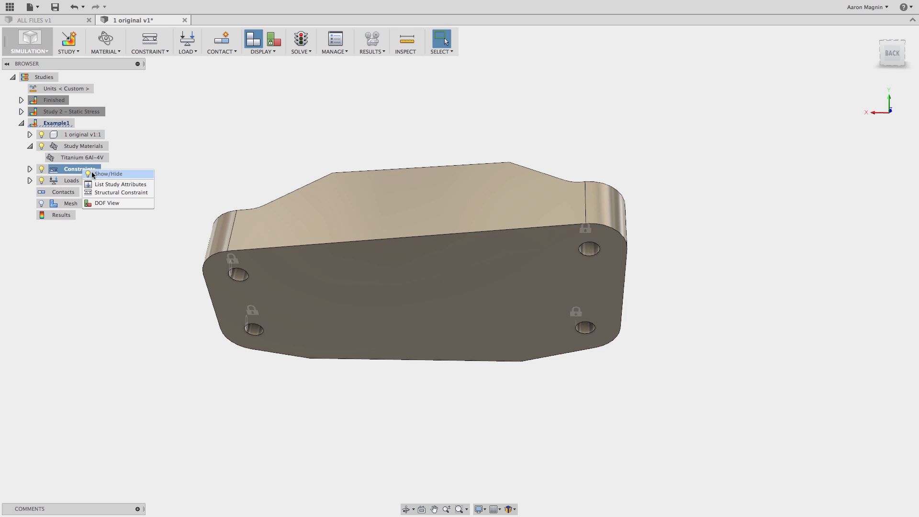
{"action": "left_click", "coordinate": [103, 193]}
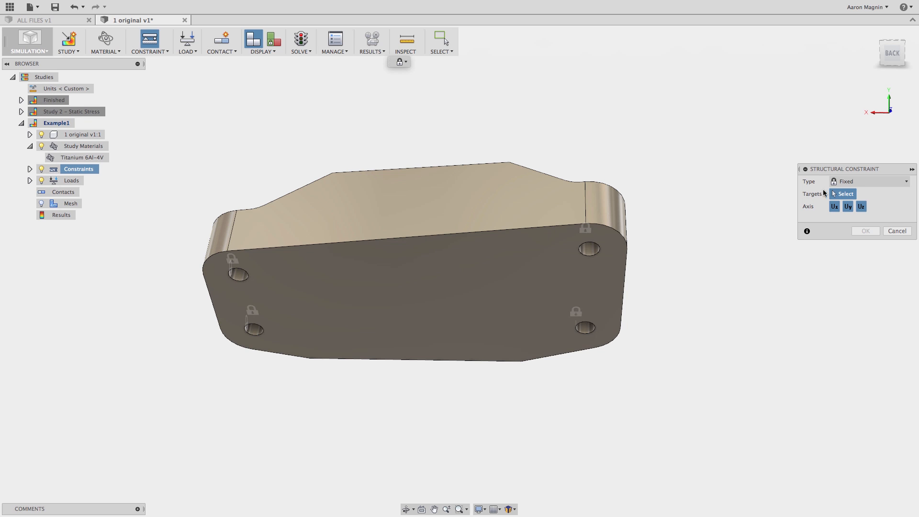
{"action": "left_click", "coordinate": [851, 182]}
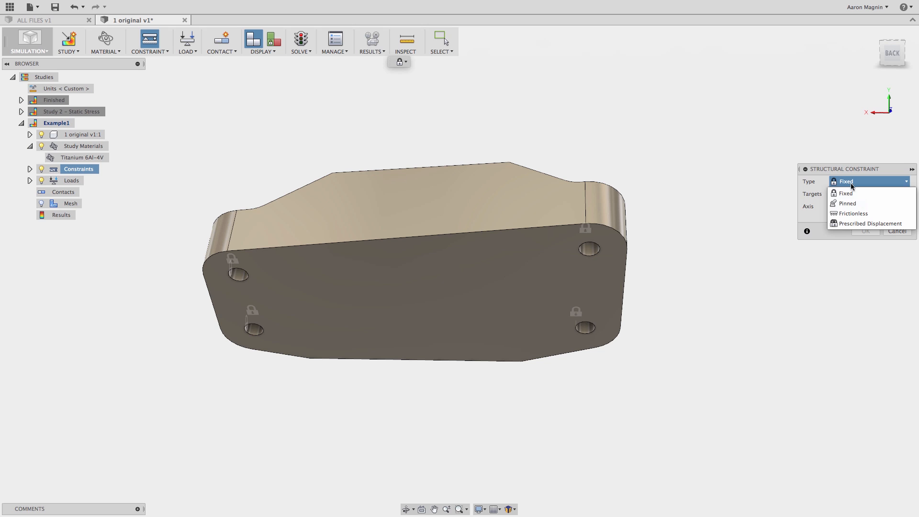
{"action": "left_click", "coordinate": [848, 214]}
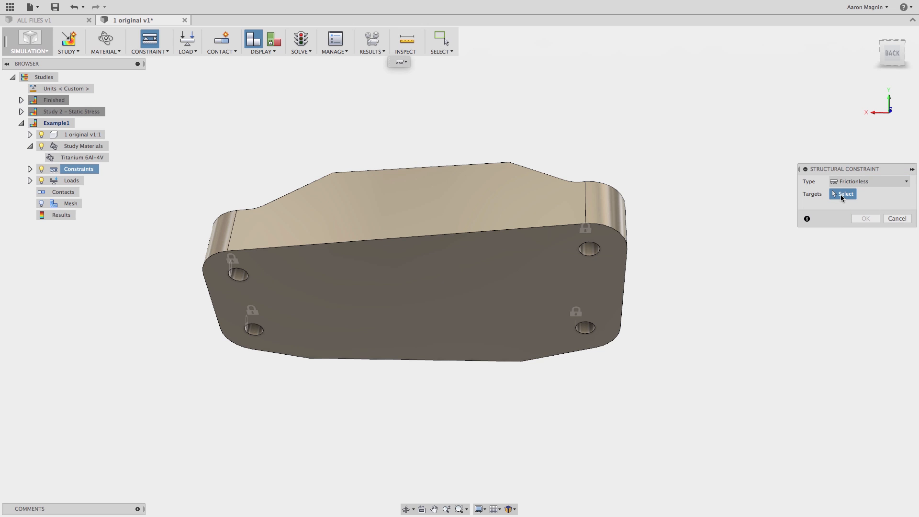
{"action": "left_click", "coordinate": [599, 282]}
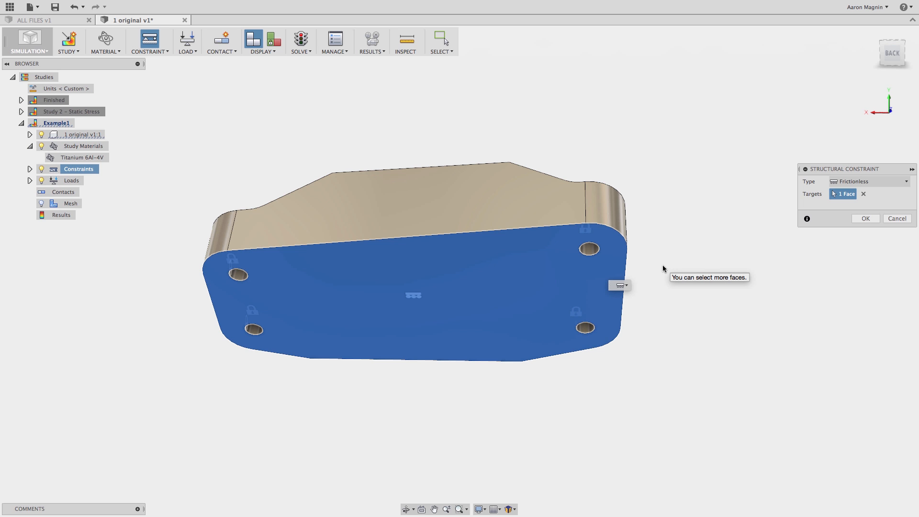
{"action": "left_click", "coordinate": [865, 219]}
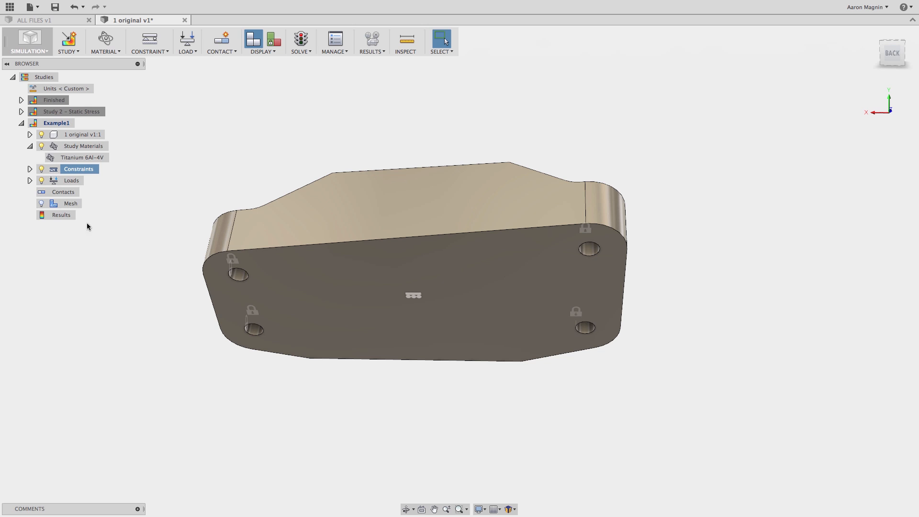
- Expand the constraints of Example1 and hide their symbols on the bracket
{"action": "left_click", "coordinate": [30, 169]}
{"action": "left_click", "coordinate": [42, 172]}
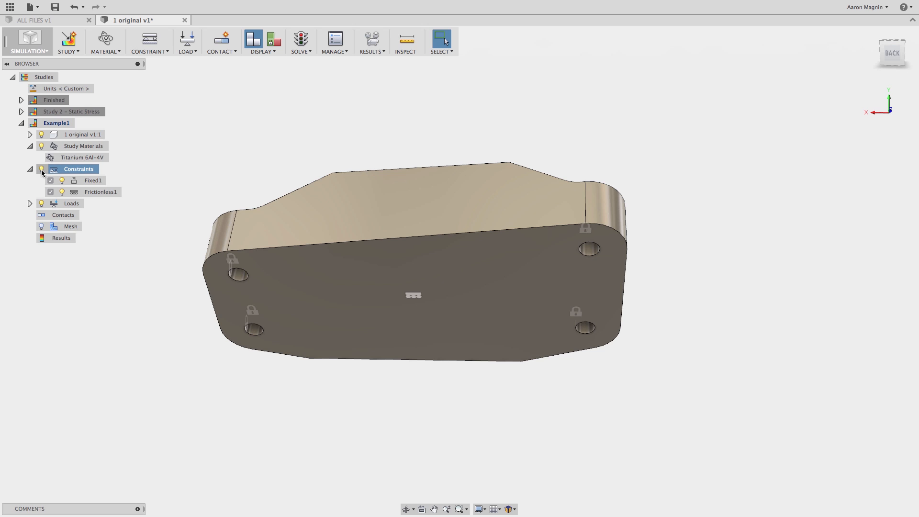
{"action": "left_click", "coordinate": [42, 170]}
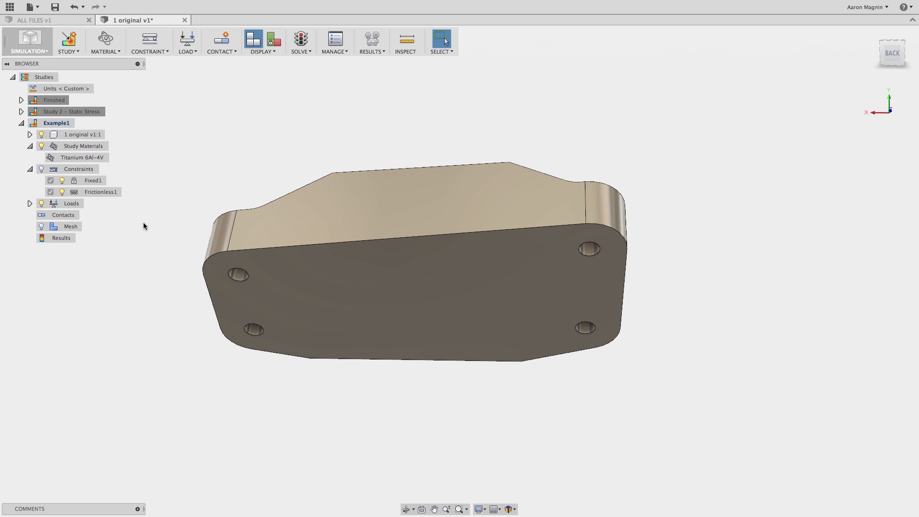
{"action": "mouse_move", "coordinate": [76, 182]}
{"action": "left_click", "coordinate": [69, 191]}
{"action": "left_click", "coordinate": [65, 179]}
- Suppress the frictionless constraint and unsuppress it again
{"action": "right_click", "coordinate": [85, 192]}
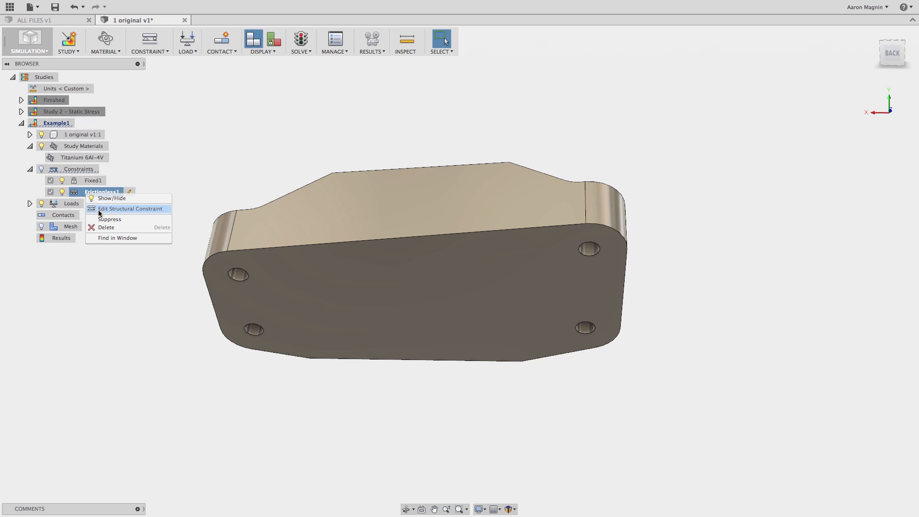
{"action": "left_click", "coordinate": [110, 219]}
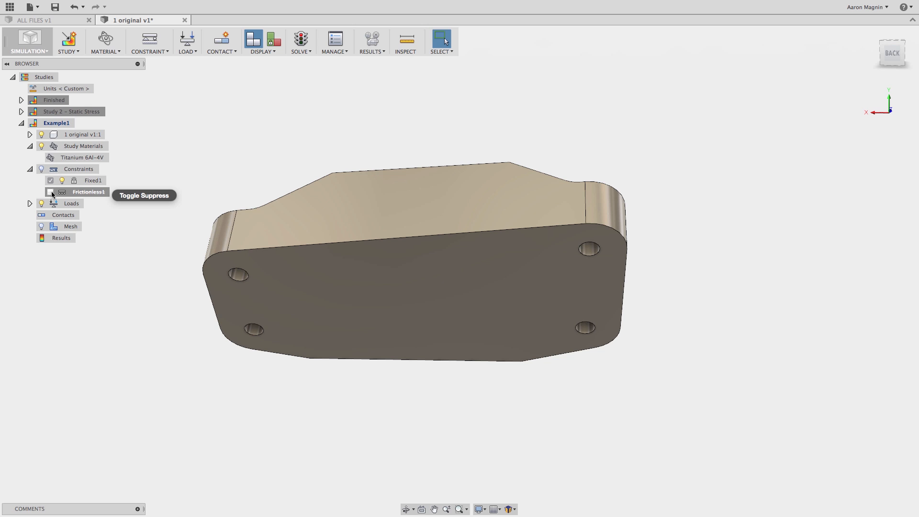
{"action": "right_click", "coordinate": [77, 193]}
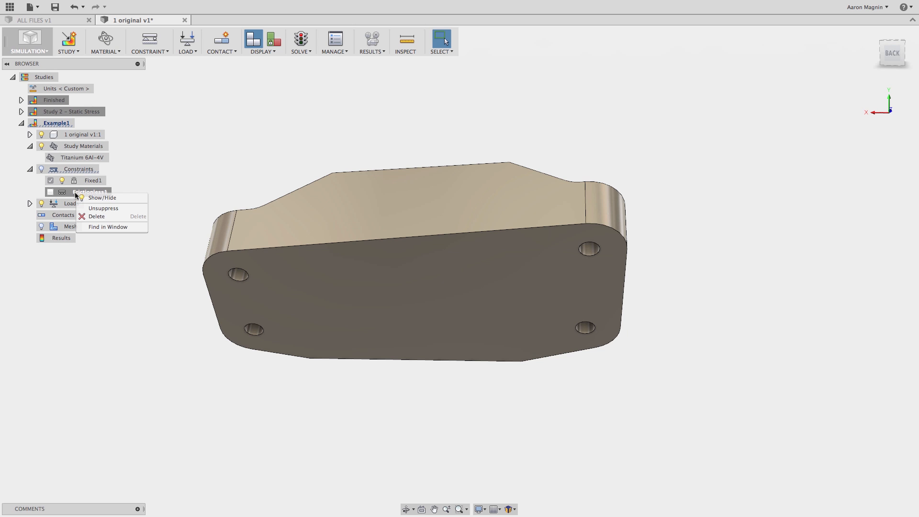
{"action": "left_click", "coordinate": [103, 208]}
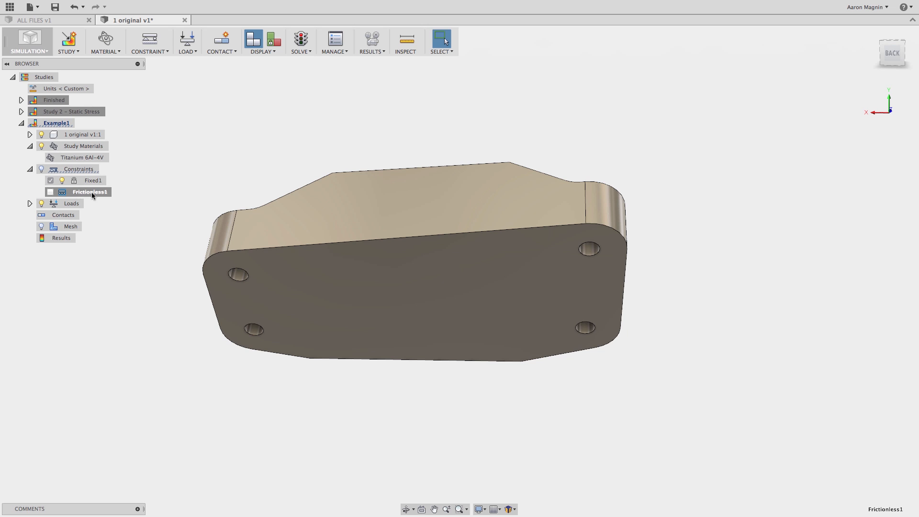
{"action": "left_click", "coordinate": [50, 192]}
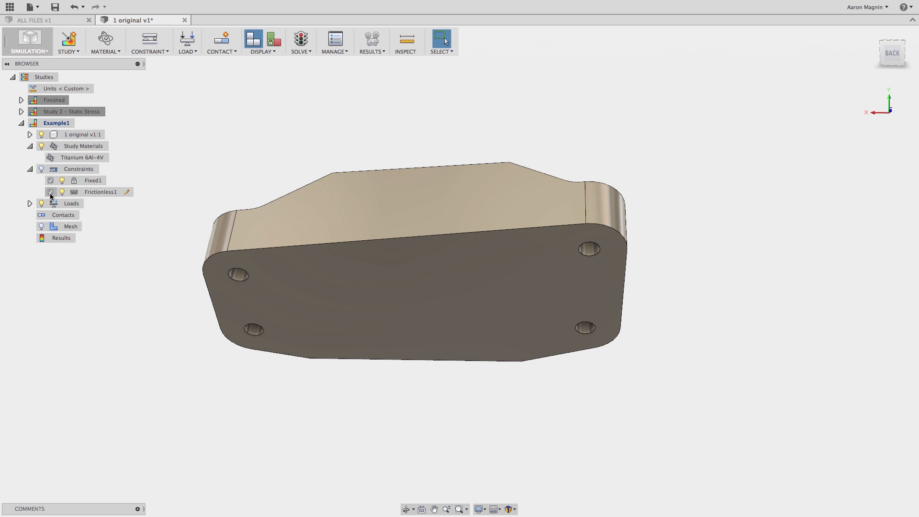
- Define the current view of the bracket's upper side with the two lugs as the Top view
{"action": "left_click", "coordinate": [56, 203]}
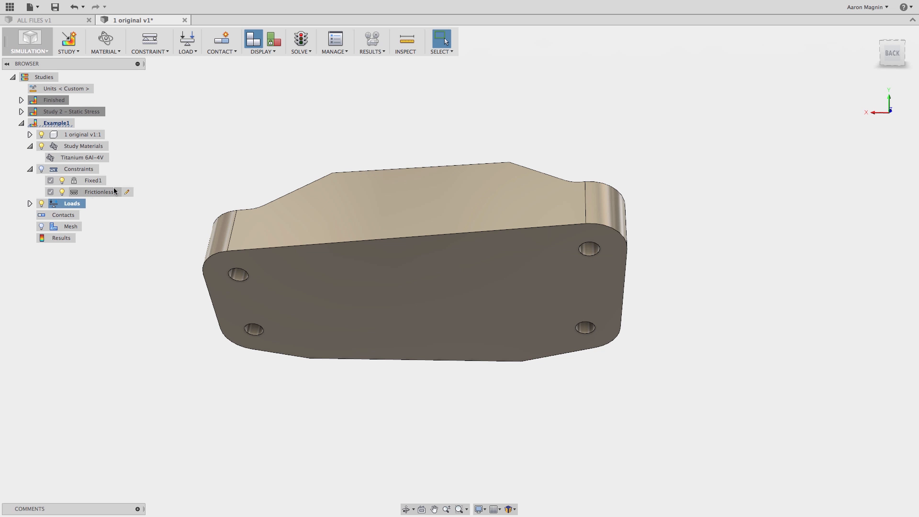
{"action": "middle_click_drag", "start_coordinate": [186, 162], "coordinate": [305, 129], "text": "shift"}
{"action": "middle_click_drag", "start_coordinate": [378, 263], "coordinate": [423, 227], "text": "shift"}
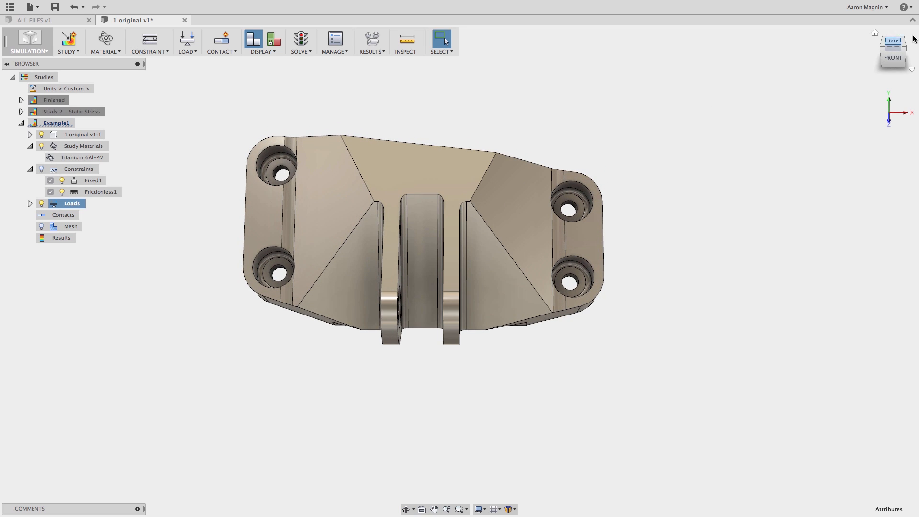
{"action": "left_click", "coordinate": [794, 92]}
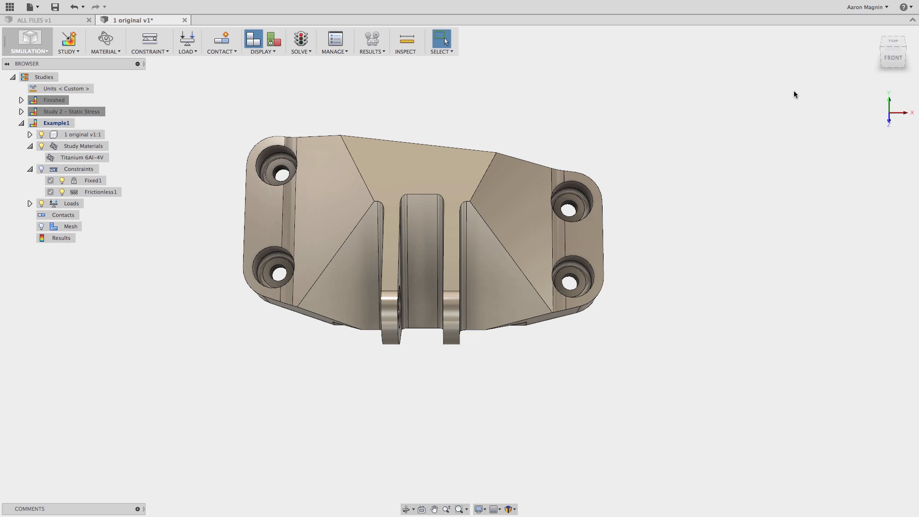
{"action": "mouse_move", "coordinate": [467, 415]}
{"action": "middle_mouse_down", "text": "shift"}
{"action": "mouse_move", "coordinate": [471, 359]}
{"action": "mouse_move", "coordinate": [468, 421]}
{"action": "middle_mouse_up", "text": "shift"}
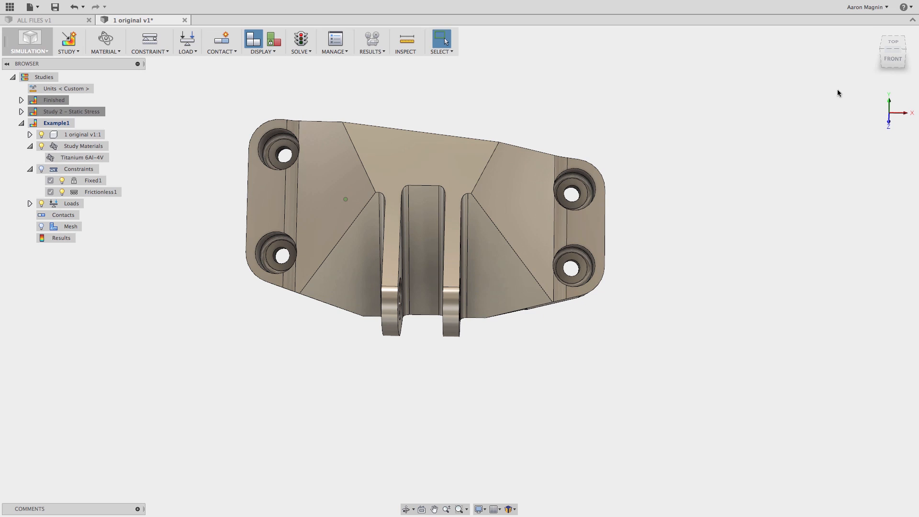
{"action": "right_click", "coordinate": [871, 32]}
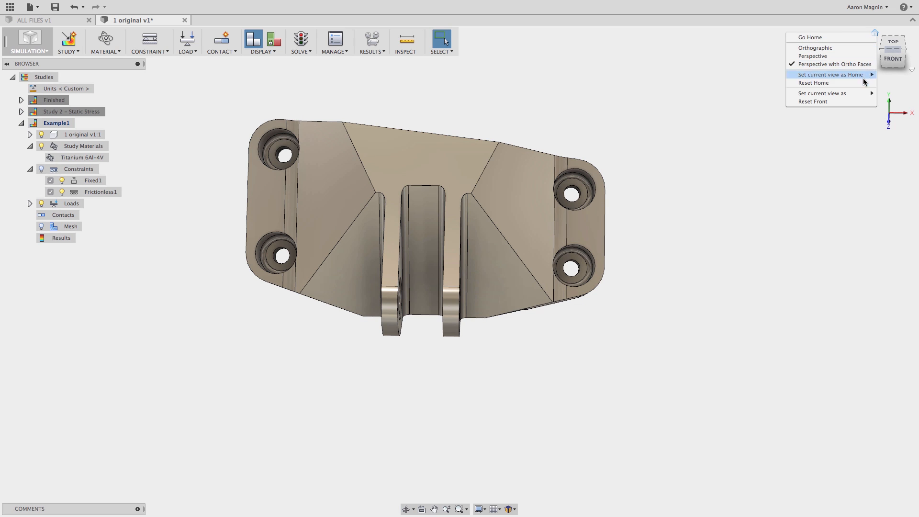
{"action": "mouse_move", "coordinate": [864, 76]}
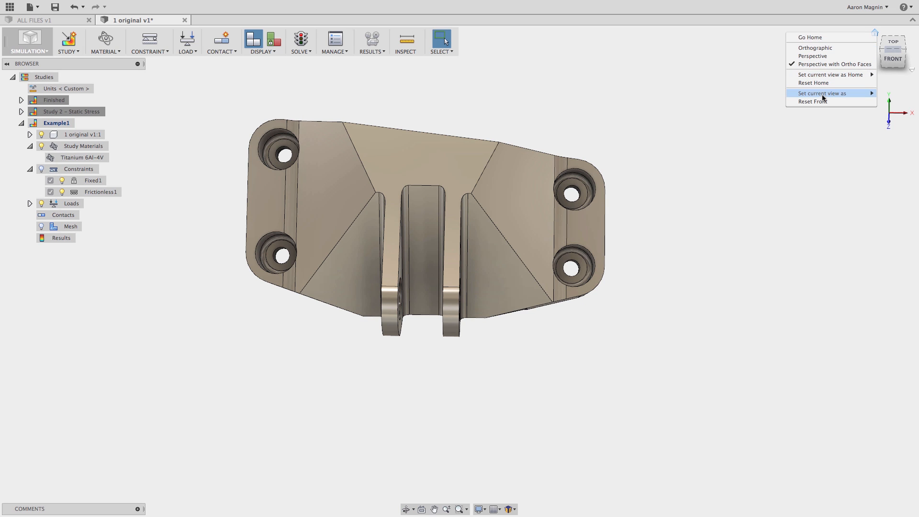
{"action": "mouse_move", "coordinate": [810, 94]}
{"action": "left_click", "coordinate": [775, 101]}
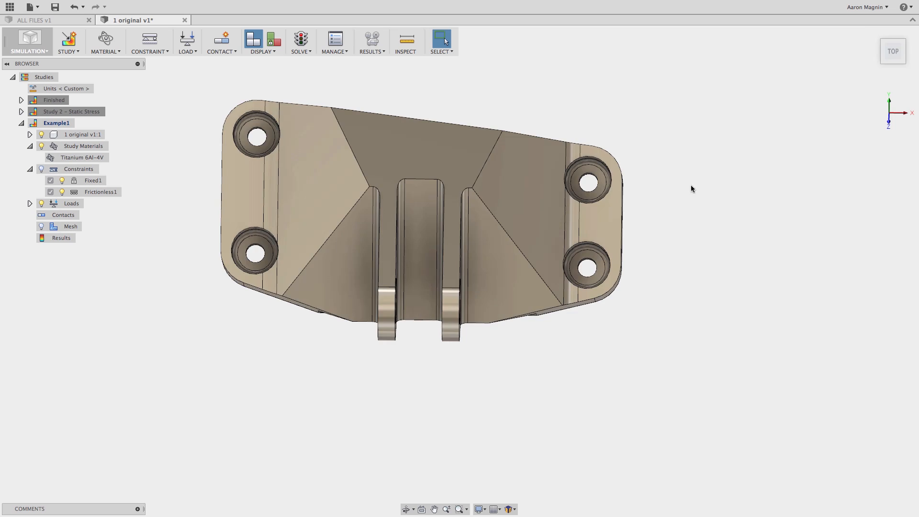
{"action": "middle_click_drag", "start_coordinate": [660, 207], "coordinate": [597, 164], "text": "shift"}
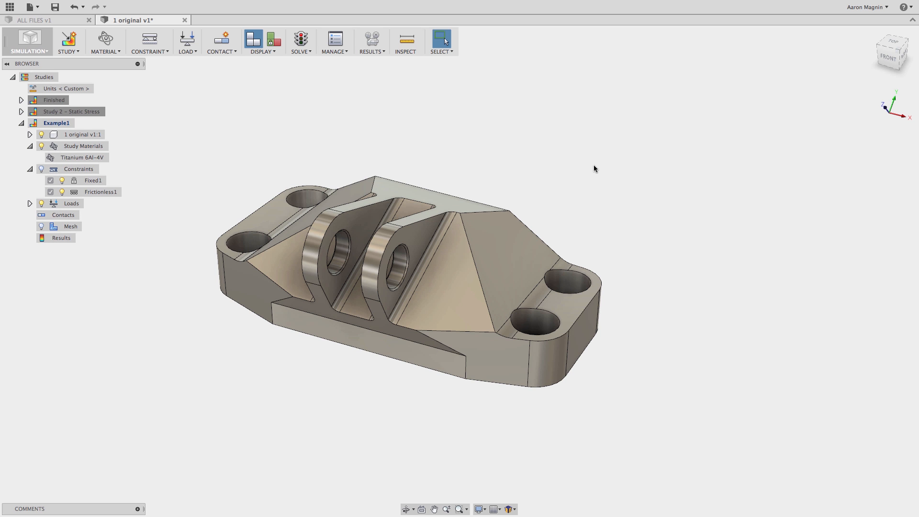
- Create a structural Force load of 8000 lbforce on the inner faces of both lug holes, following Load Conditions 1 of the challenge
{"action": "key", "text": "super+Tab"}
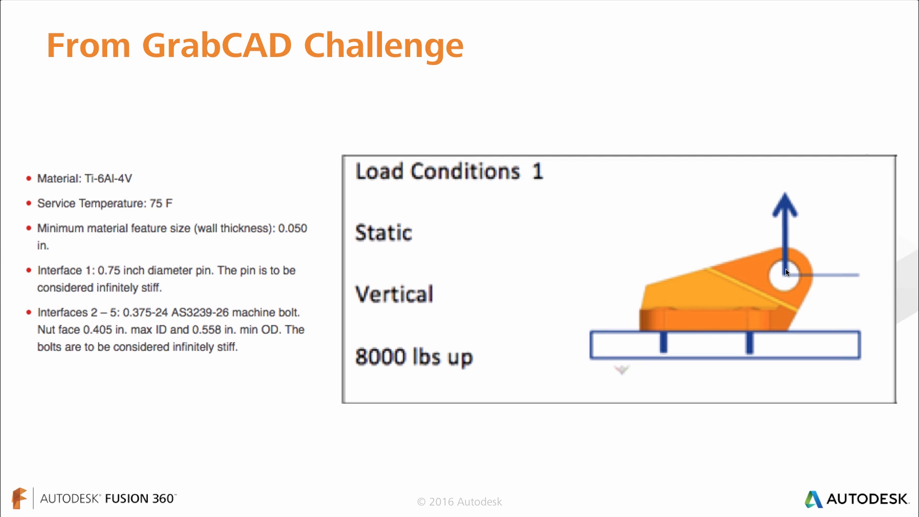
{"action": "key", "text": "super+Tab"}
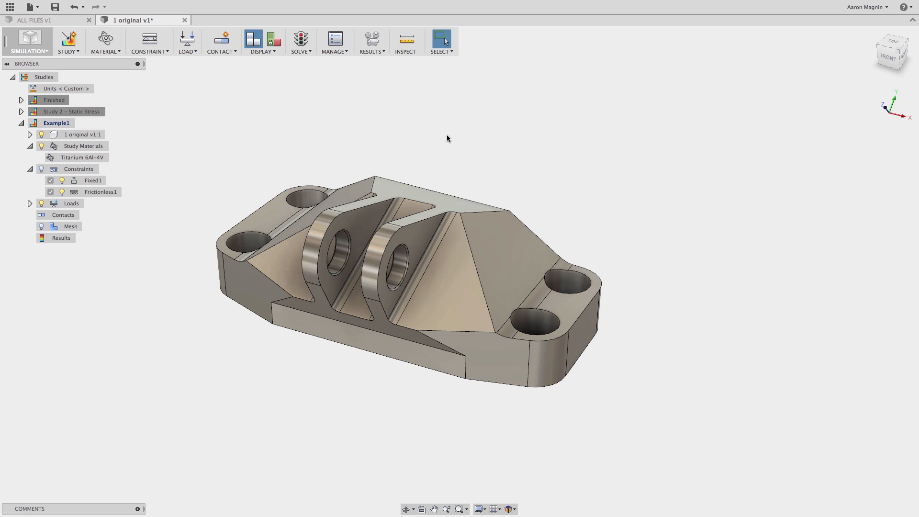
{"action": "key", "text": "s"}
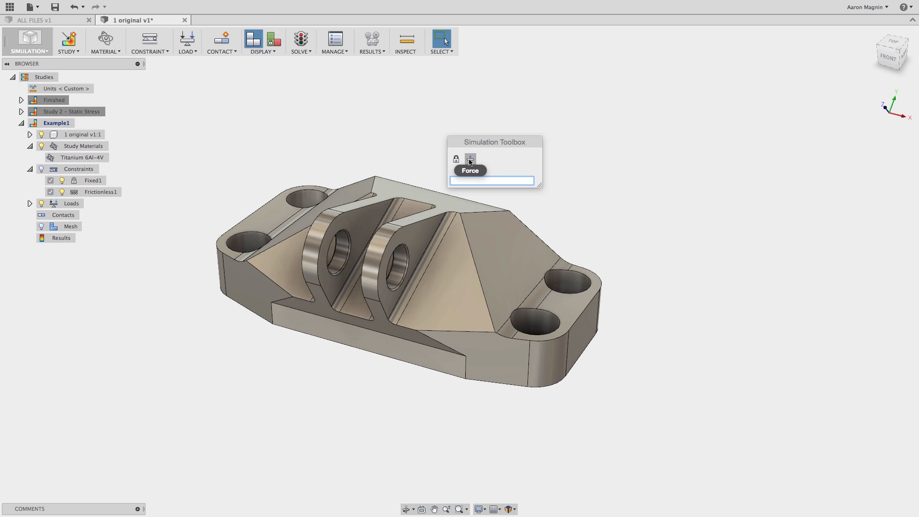
{"action": "right_click", "coordinate": [520, 123]}
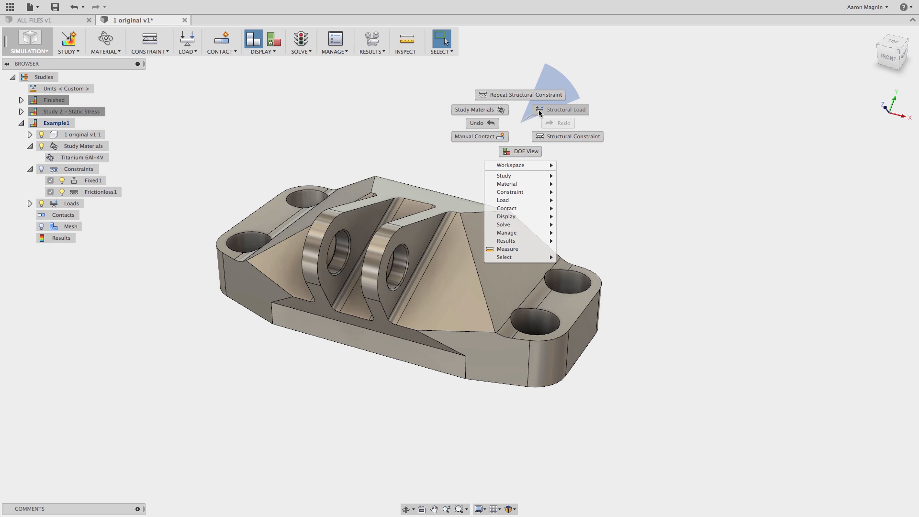
{"action": "left_click", "coordinate": [539, 112]}
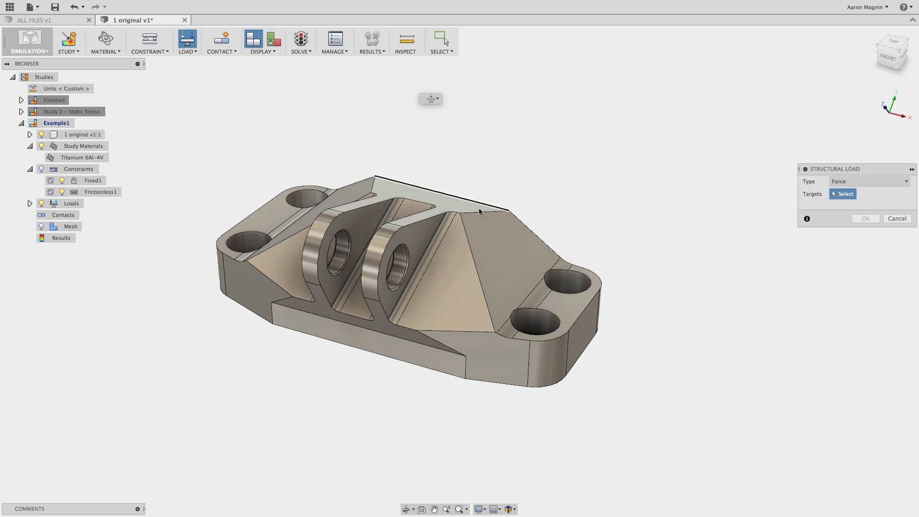
{"action": "left_click", "coordinate": [401, 265]}
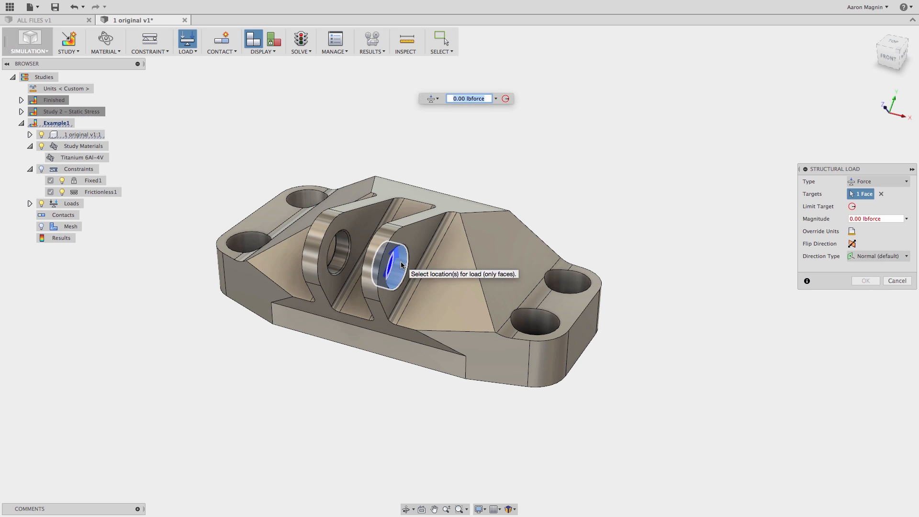
{"action": "left_click", "coordinate": [345, 260]}
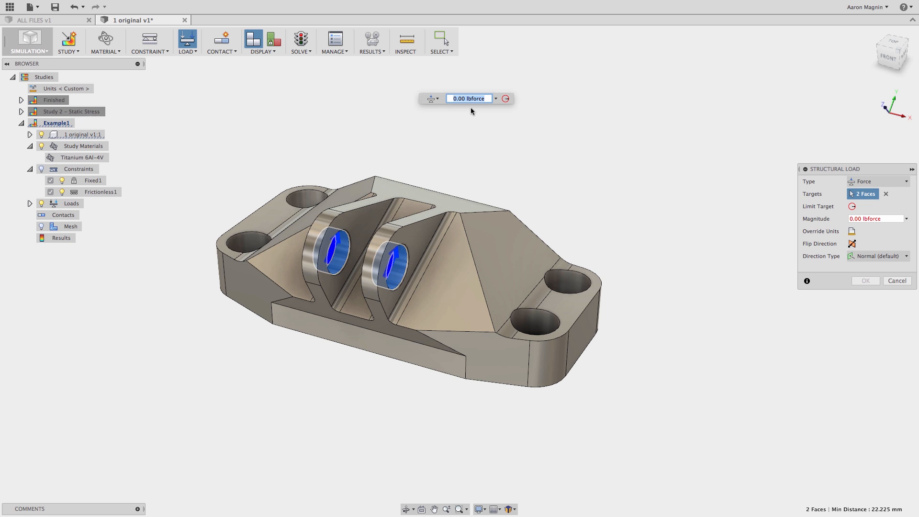
{"action": "key", "text": "Tab"}
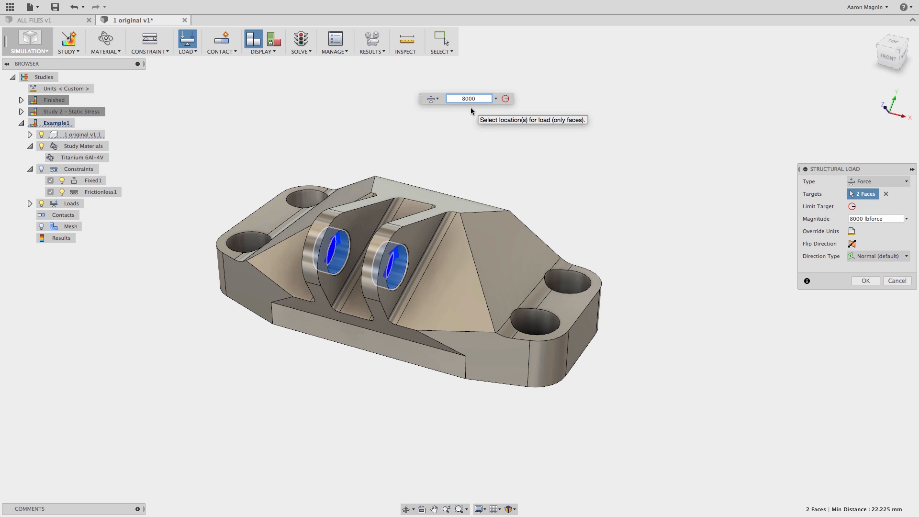
- Try directing the force by Angle (user input), rotating the X angle to about 36.9 deg, and by Vectors (x, y, z)
{"action": "mouse_move", "coordinate": [499, 151]}
{"action": "middle_mouse_down", "text": "shift"}
{"action": "mouse_move", "coordinate": [496, 137]}
{"action": "mouse_move", "coordinate": [456, 141]}
{"action": "mouse_move", "coordinate": [505, 142]}
{"action": "middle_mouse_up", "text": "shift"}
{"action": "scroll", "coordinate": [457, 180], "scroll_direction": "up", "scroll_amount": 3}
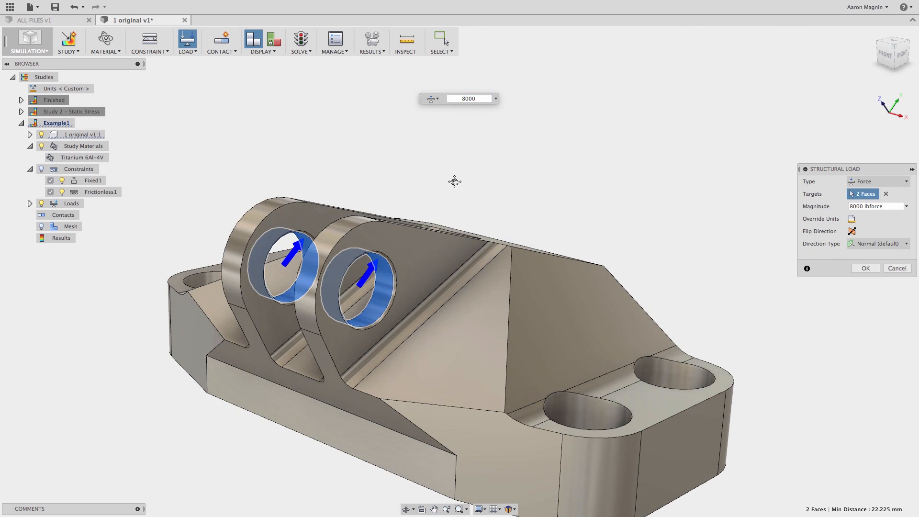
{"action": "middle_click_drag", "start_coordinate": [456, 180], "coordinate": [480, 129]}
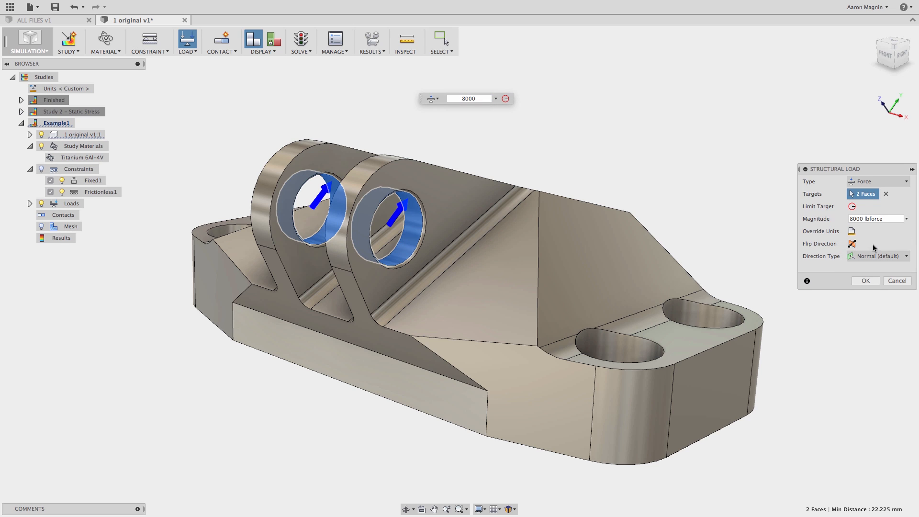
{"action": "left_click", "coordinate": [871, 255]}
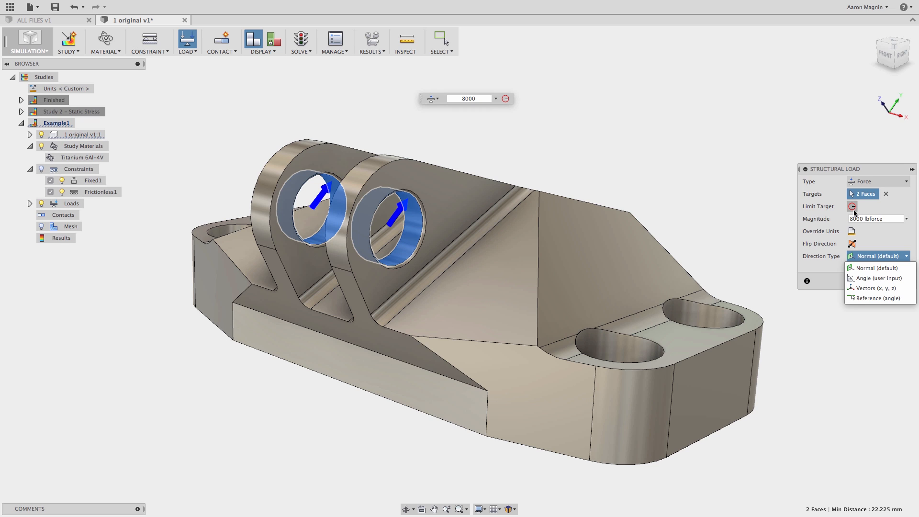
{"action": "left_click", "coordinate": [860, 278]}
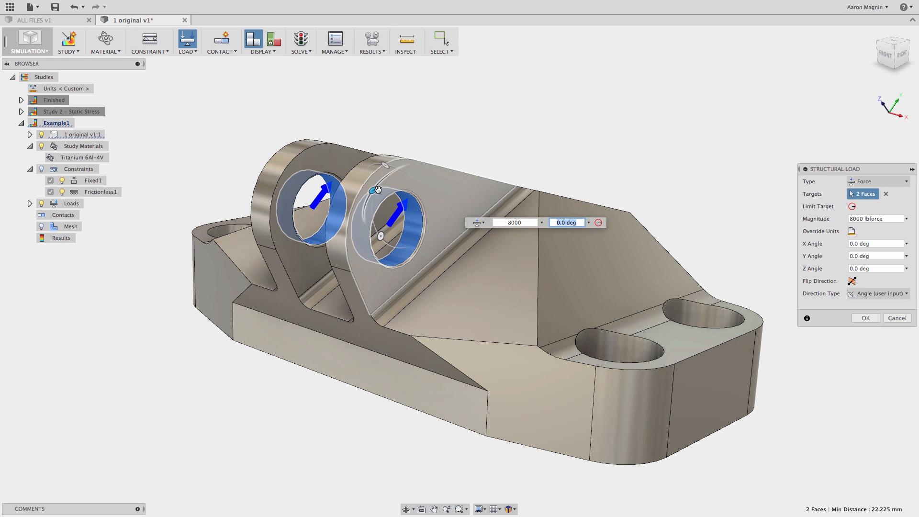
{"action": "left_click_drag", "start_coordinate": [378, 190], "coordinate": [373, 211]}
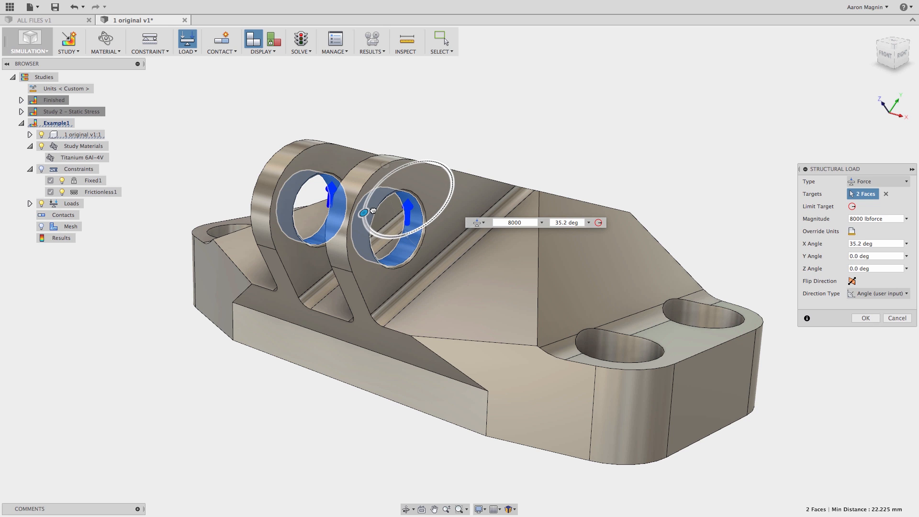
{"action": "mouse_move", "coordinate": [373, 211]}
{"action": "left_mouse_down"}
{"action": "mouse_move", "coordinate": [371, 227]}
{"action": "mouse_move", "coordinate": [374, 211]}
{"action": "left_mouse_up"}
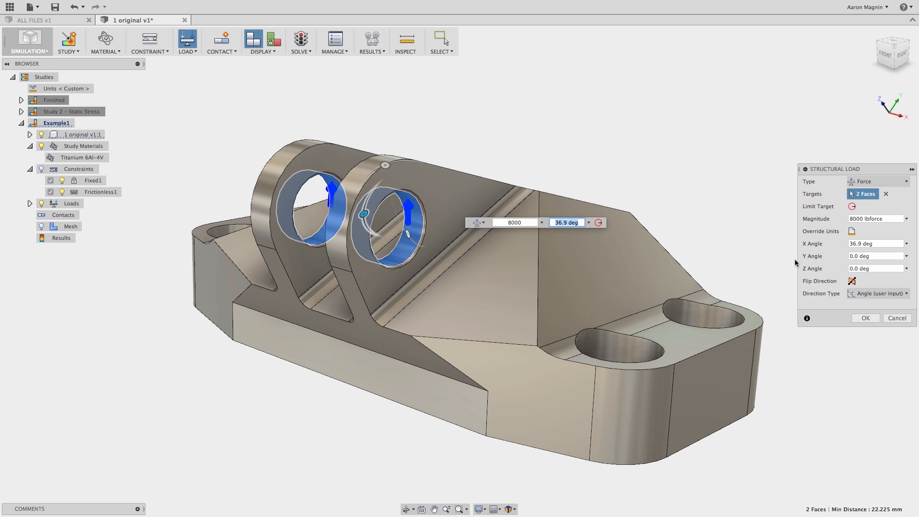
{"action": "left_click", "coordinate": [866, 293]}
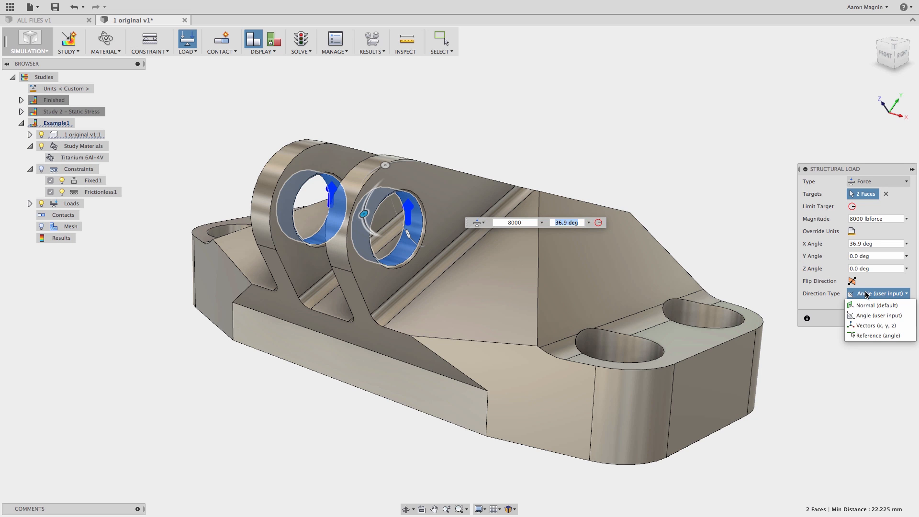
{"action": "left_click", "coordinate": [869, 325]}
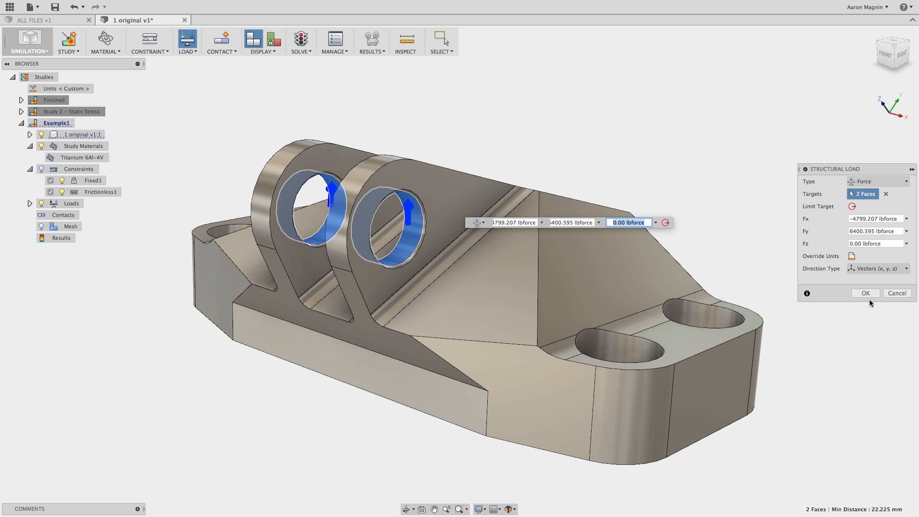
- Set the force's direction type to Reference (angle) and override its units with lbforce
{"action": "left_click", "coordinate": [879, 268]}
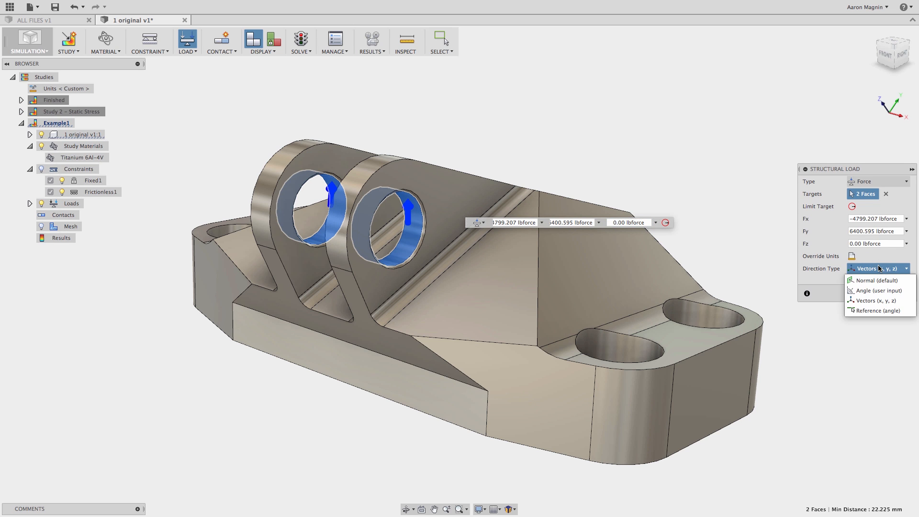
{"action": "left_click", "coordinate": [877, 310]}
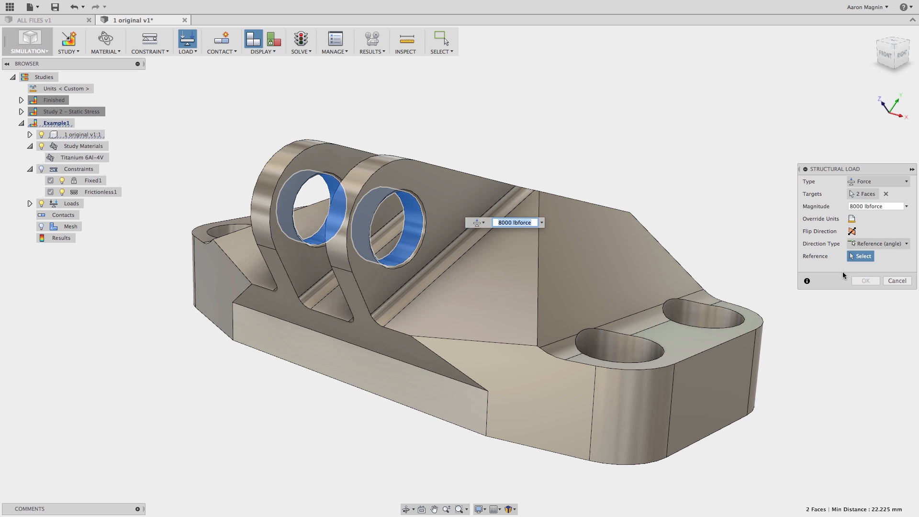
{"action": "left_click", "coordinate": [851, 219]}
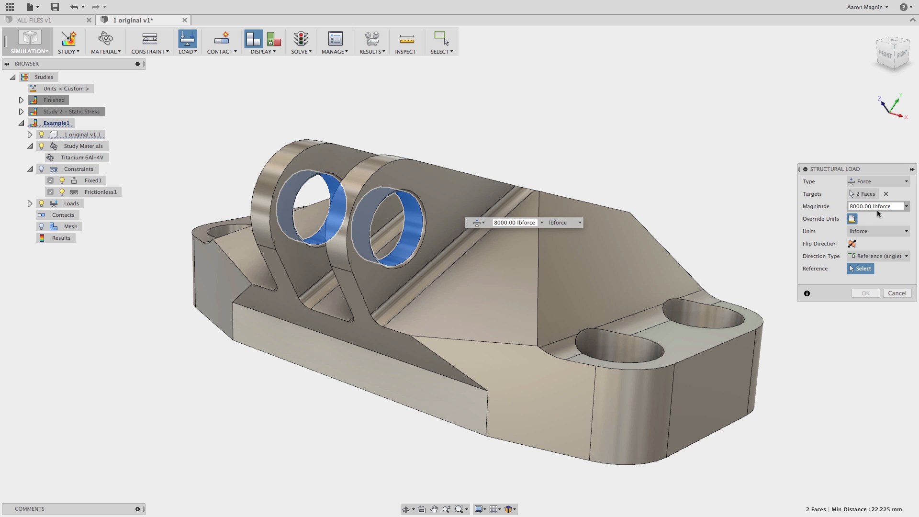
{"action": "left_click", "coordinate": [904, 231]}
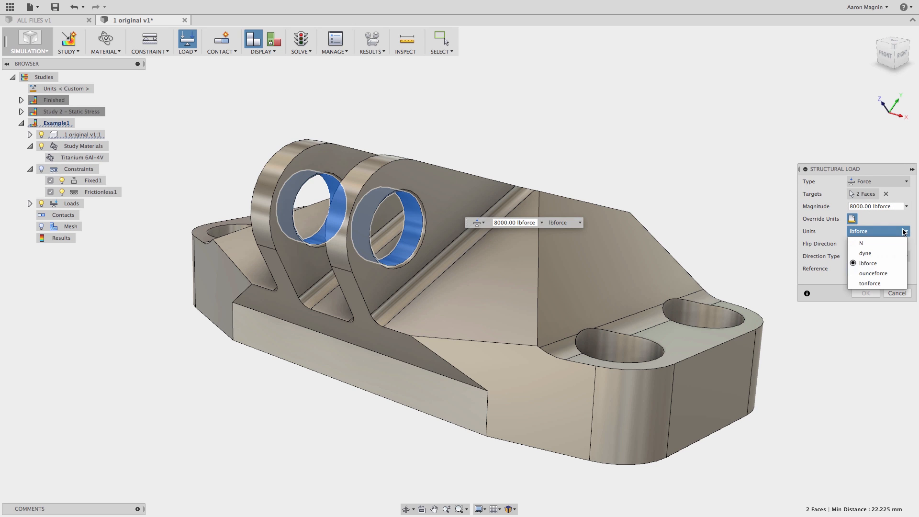
{"action": "left_click", "coordinate": [877, 265]}
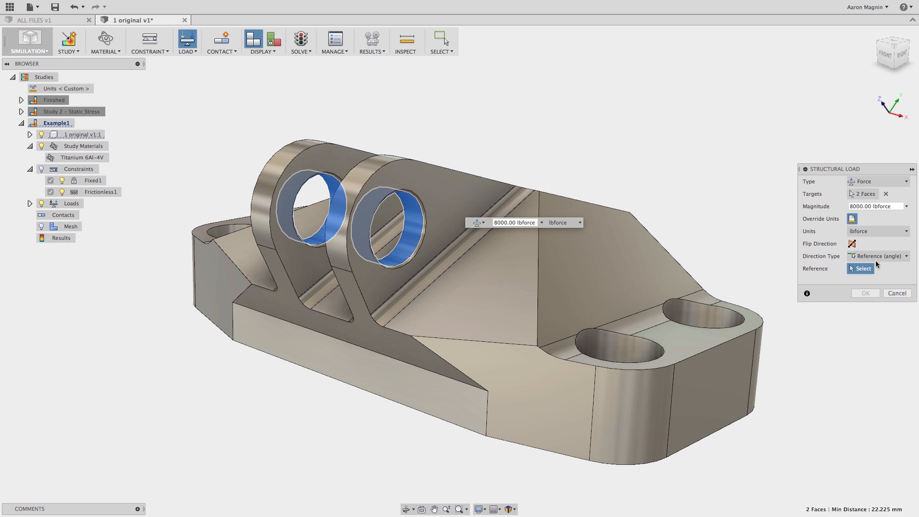
- Use a vertical corner edge of the bracket's base as the force's direction reference and finish the load
{"action": "left_click", "coordinate": [863, 206]}
{"action": "left_click", "coordinate": [879, 257]}
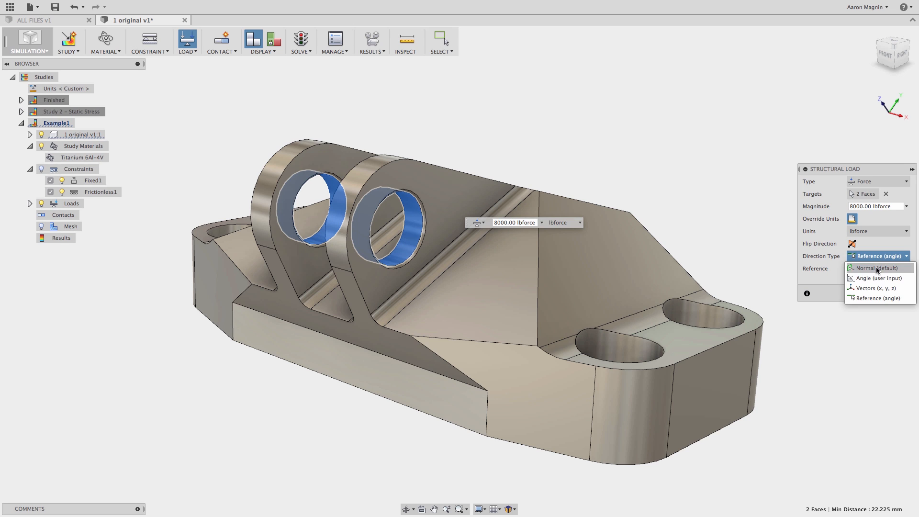
{"action": "left_click", "coordinate": [872, 298]}
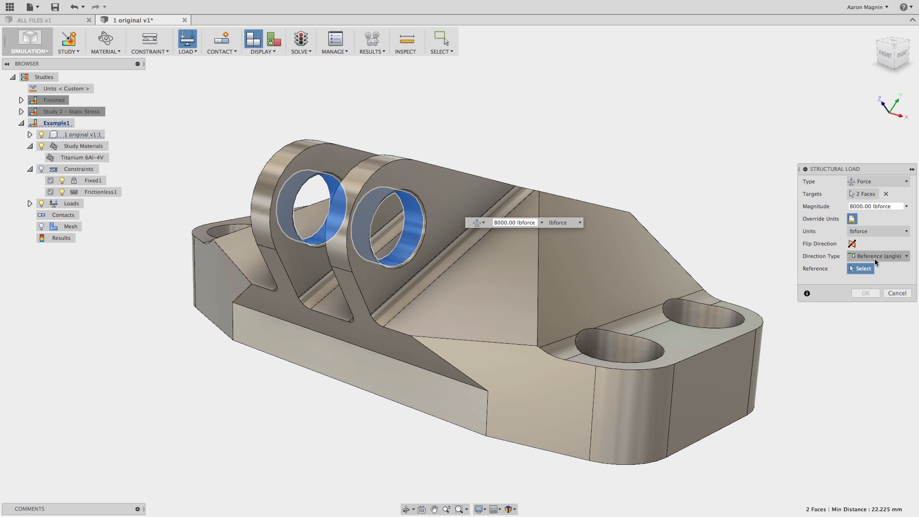
{"action": "left_click", "coordinate": [674, 375]}
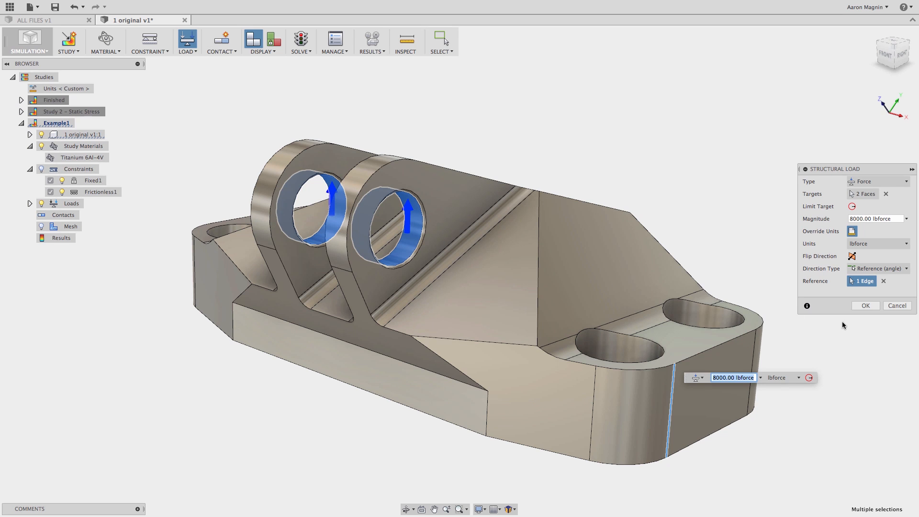
{"action": "left_click", "coordinate": [859, 307]}
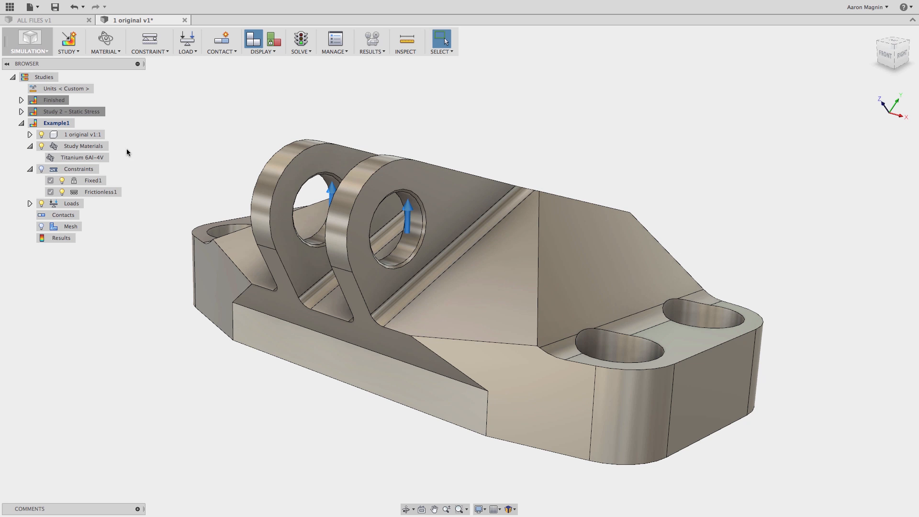
{"action": "left_click", "coordinate": [69, 217]}
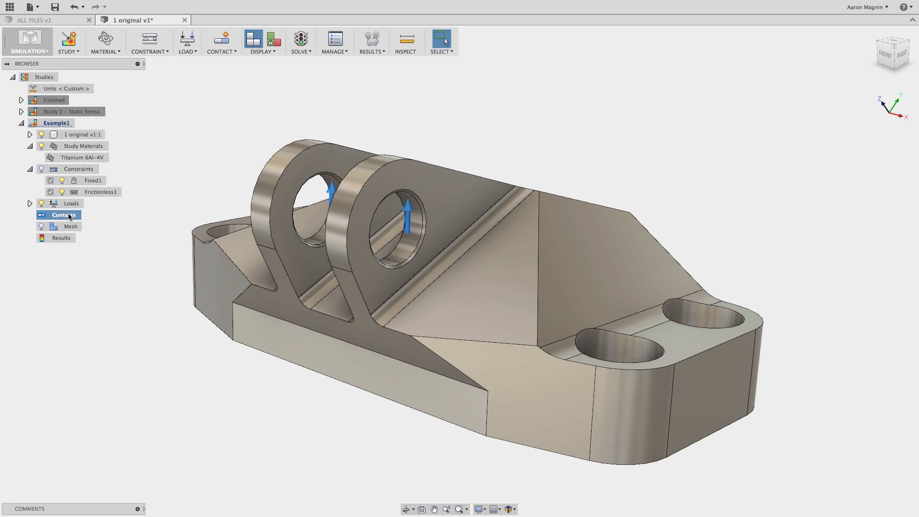
{"action": "key", "text": "super+Tab"}
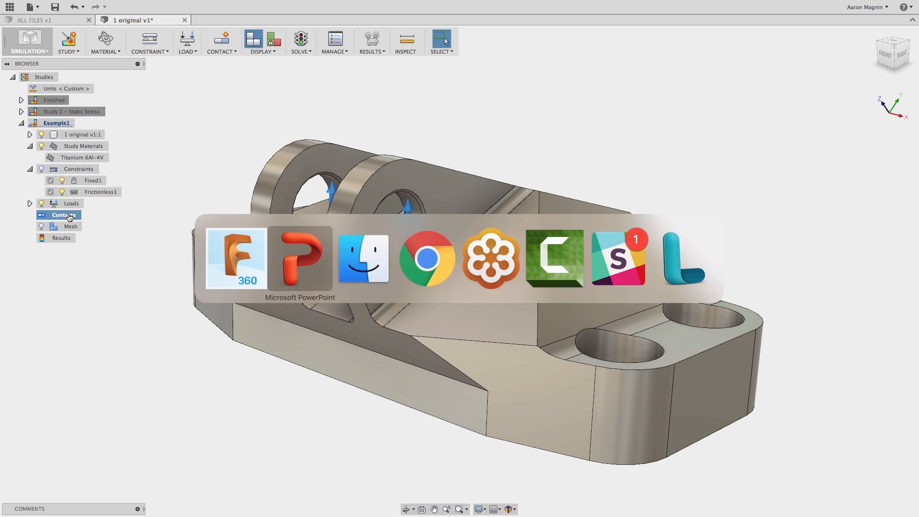
{"action": "key", "text": "Right"}
{"action": "key", "text": "Right"}
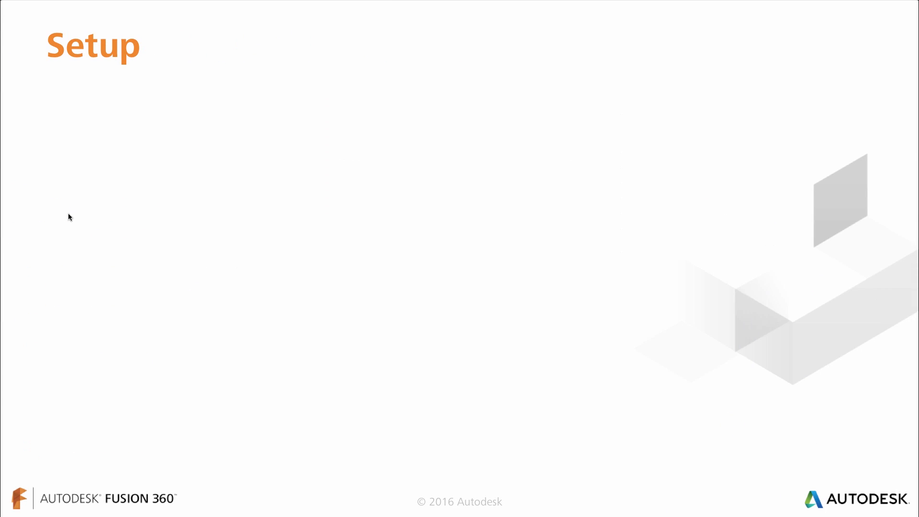
{"action": "key", "text": "Right"}
{"action": "key", "text": "Right"}
{"action": "key", "text": "Right"}
{"action": "key", "text": "Right"}
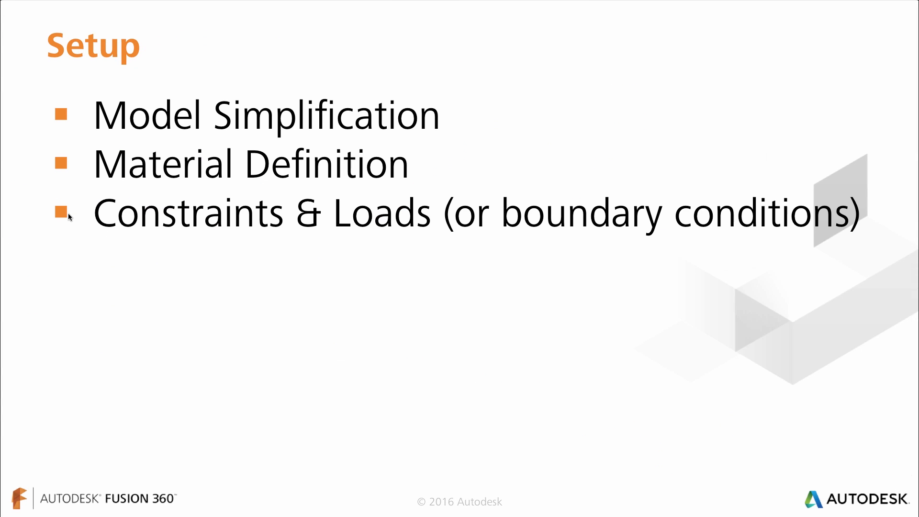
{"action": "key", "text": "Right"}
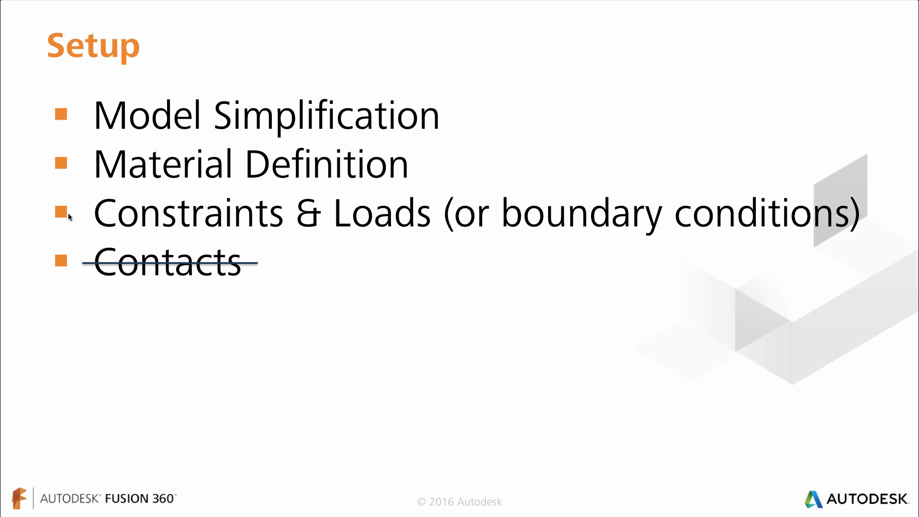
{"action": "key", "text": "Right"}
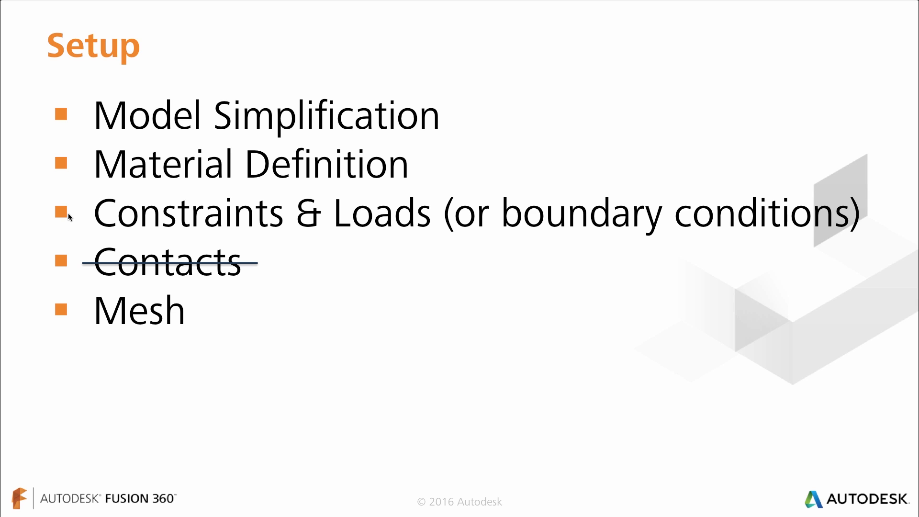
{"action": "key", "text": "Right"}
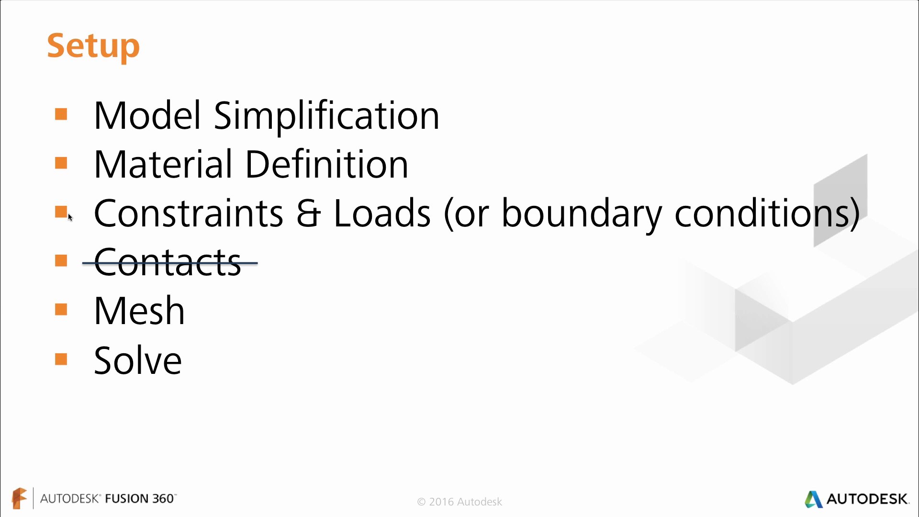
- Switch to Fusion 360 and review Example1's mesh settings, accepting them unchanged
{"action": "key", "text": "super+Tab"}
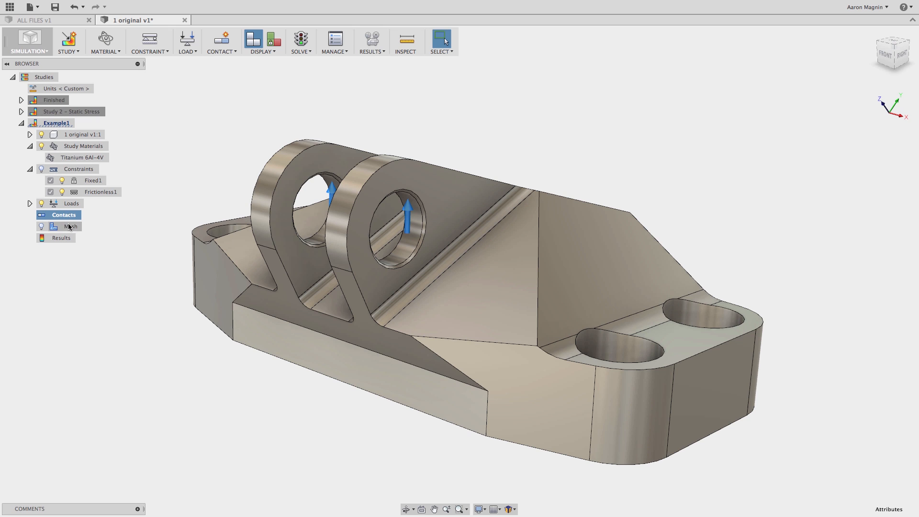
{"action": "right_click", "coordinate": [70, 227]}
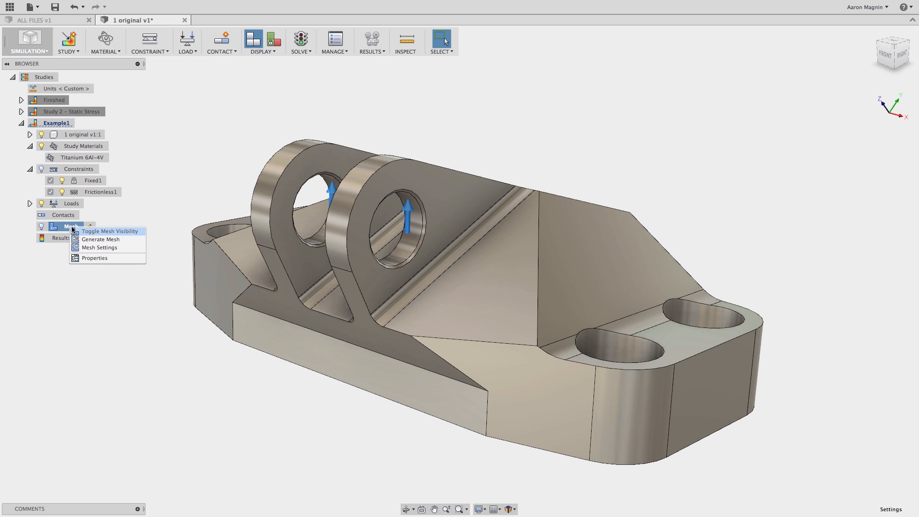
{"action": "left_click", "coordinate": [88, 247]}
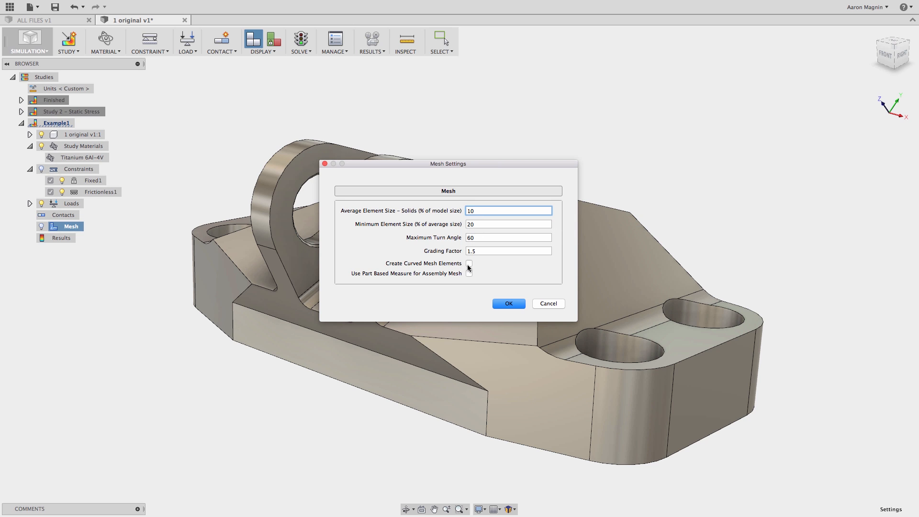
{"action": "left_click", "coordinate": [497, 303]}
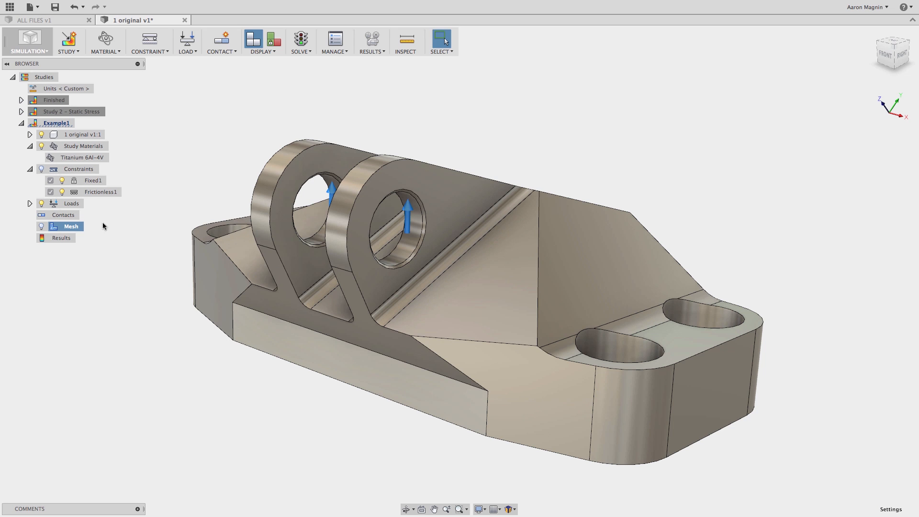
- Generate the mesh for Example1 and solve the study
{"action": "right_click", "coordinate": [76, 225]}
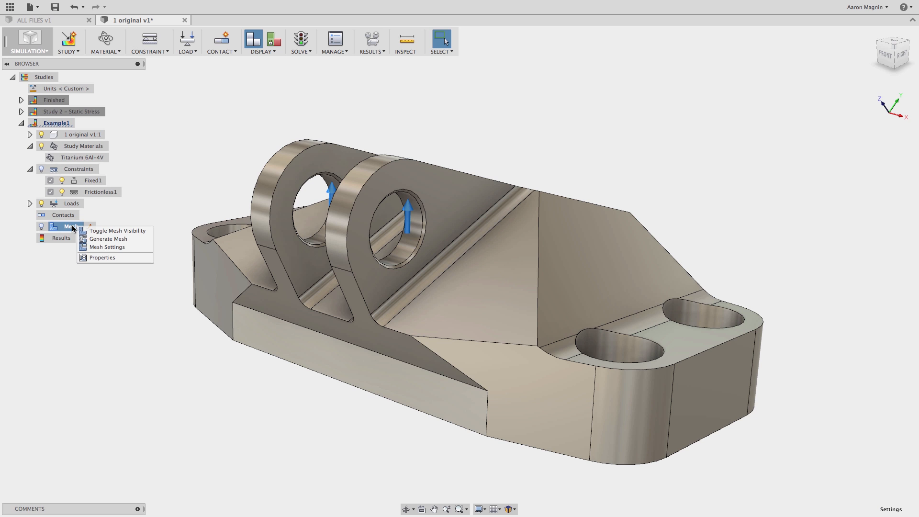
{"action": "left_click", "coordinate": [94, 240]}
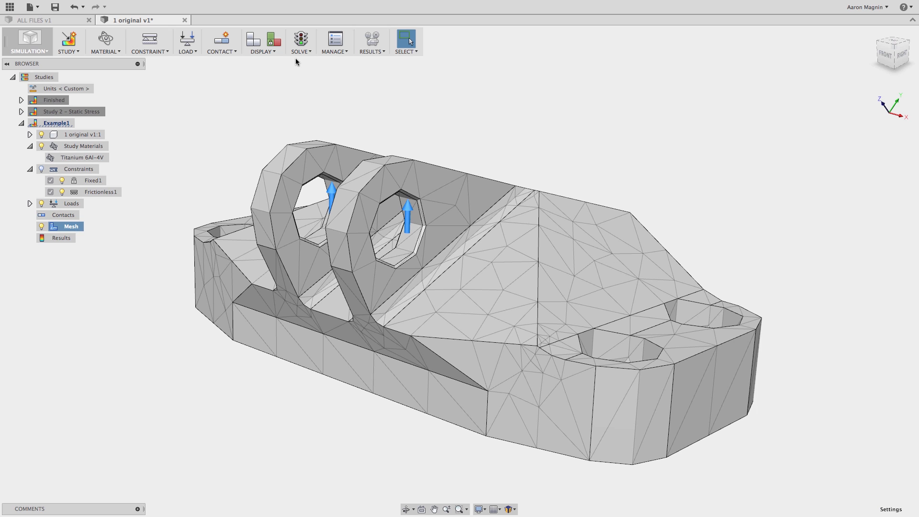
{"action": "left_click", "coordinate": [302, 40]}
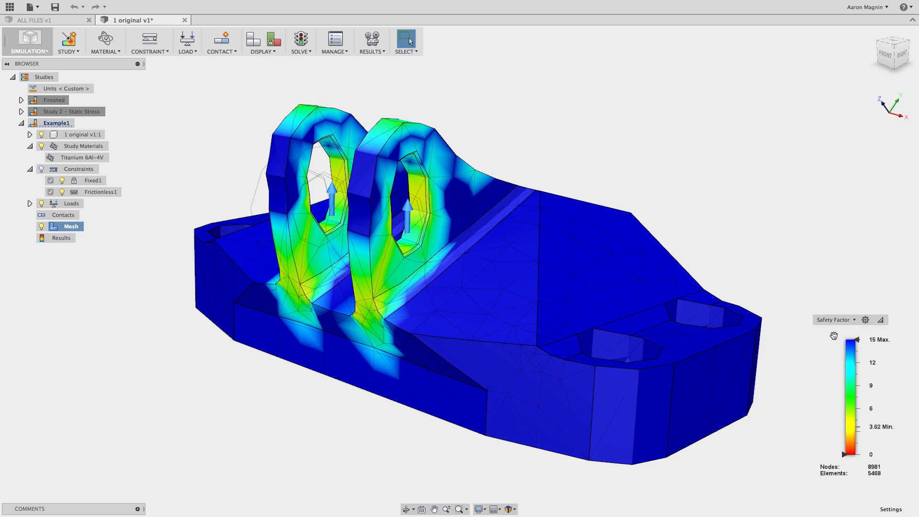
- Move the Safety Factor legend up beside the bracket and set its legend size to Large after trying Normal
{"action": "left_click_drag", "start_coordinate": [831, 333], "coordinate": [721, 101]}
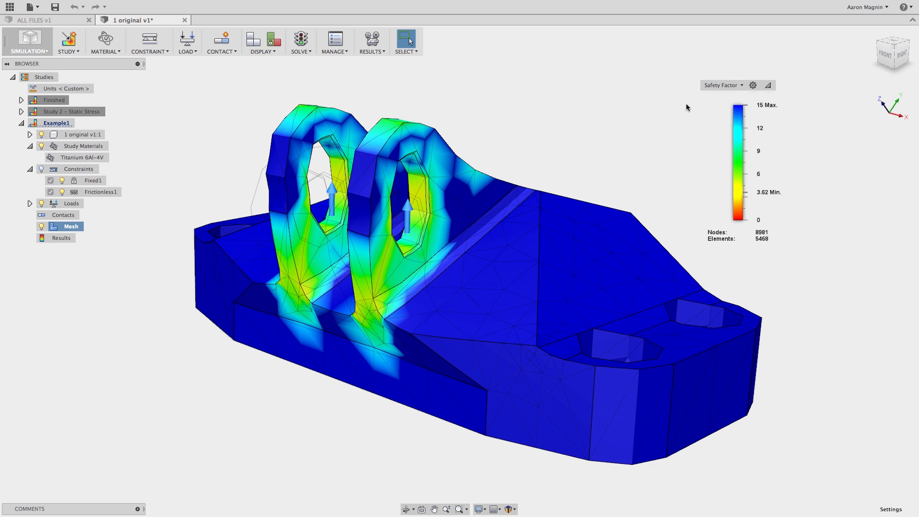
{"action": "mouse_move", "coordinate": [710, 111]}
{"action": "left_mouse_down"}
{"action": "mouse_move", "coordinate": [687, 110]}
{"action": "mouse_move", "coordinate": [710, 107]}
{"action": "left_mouse_up"}
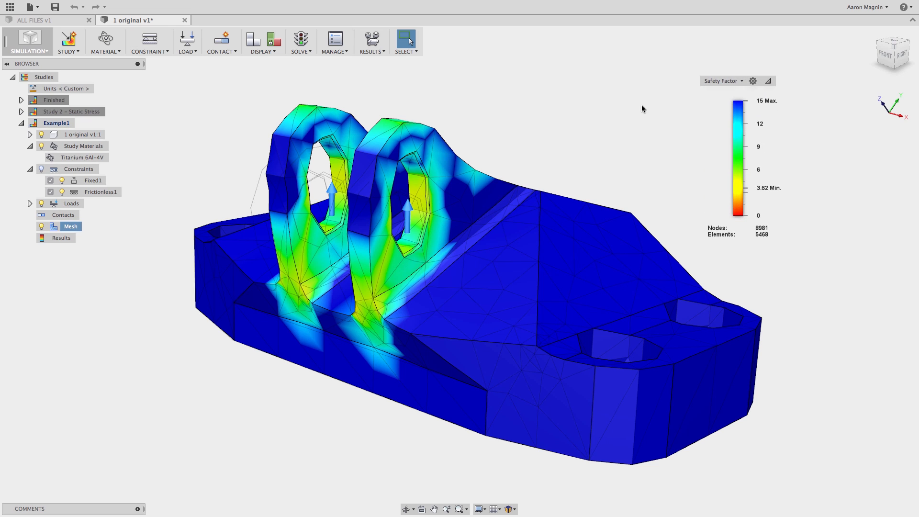
{"action": "left_click", "coordinate": [753, 83]}
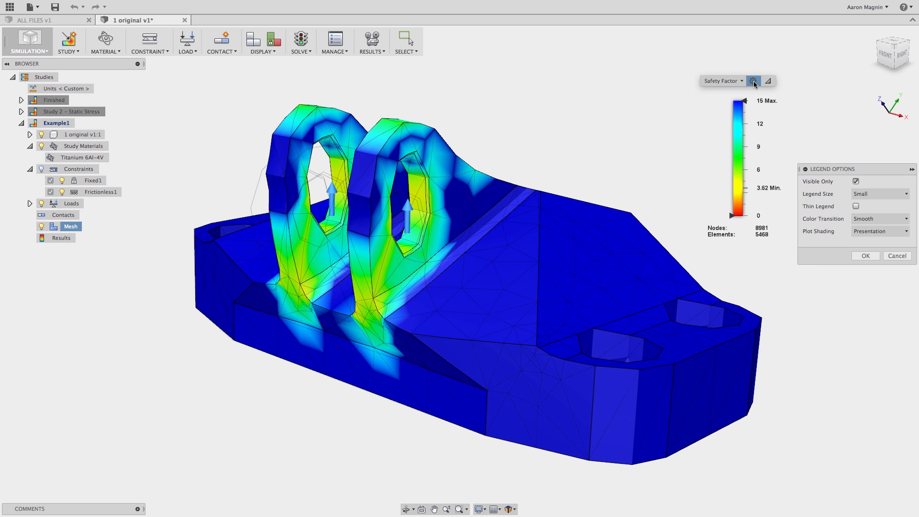
{"action": "left_click", "coordinate": [859, 197]}
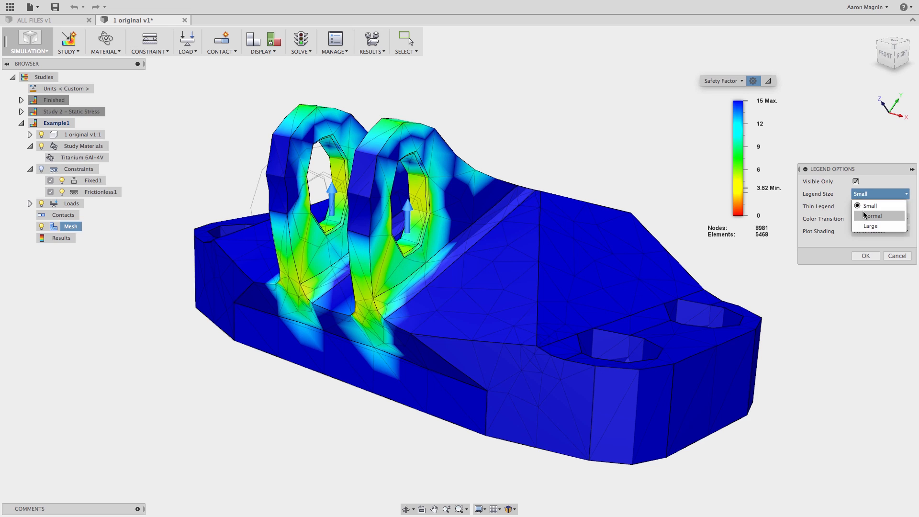
{"action": "left_click", "coordinate": [868, 216]}
{"action": "left_click", "coordinate": [861, 196]}
{"action": "left_click", "coordinate": [865, 225]}
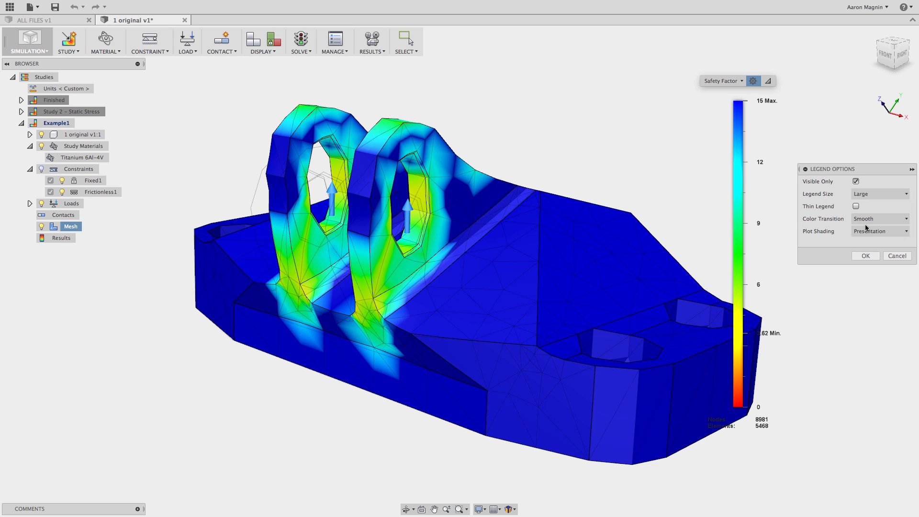
- Try the Banded color transition on the safety factor plot and return it to Smooth
{"action": "left_click", "coordinate": [868, 223]}
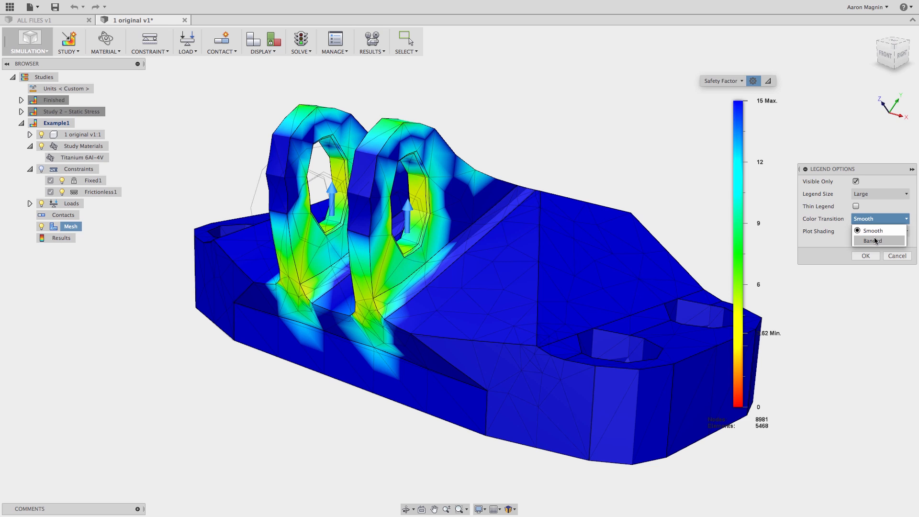
{"action": "left_click", "coordinate": [874, 240]}
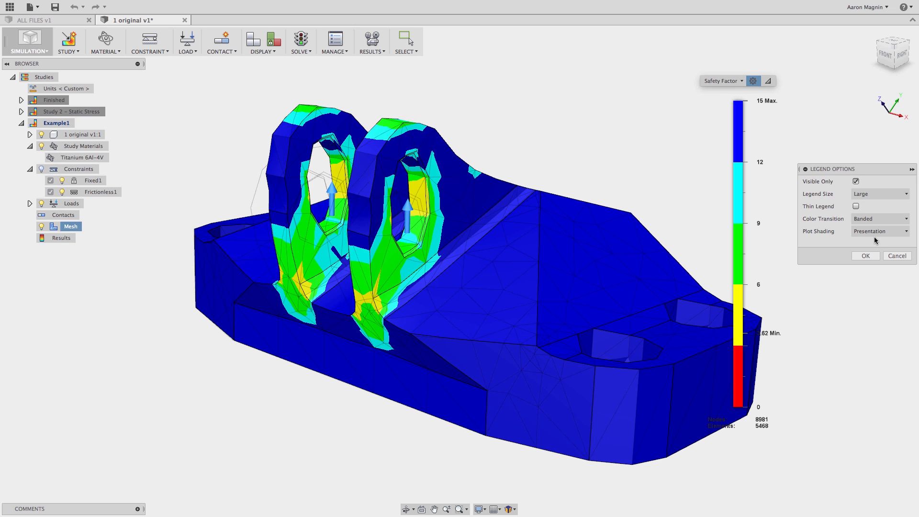
{"action": "left_click_drag", "start_coordinate": [851, 171], "coordinate": [840, 167]}
{"action": "left_click", "coordinate": [858, 215]}
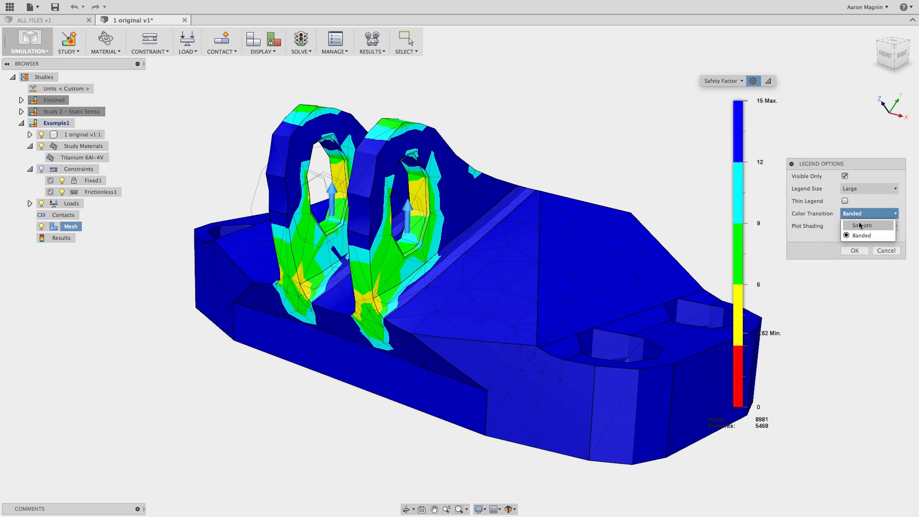
{"action": "left_click", "coordinate": [860, 225]}
- Compare the Shaded, Default Colors and Presentation plot shadings on the safety factor result
{"action": "left_click", "coordinate": [863, 226]}
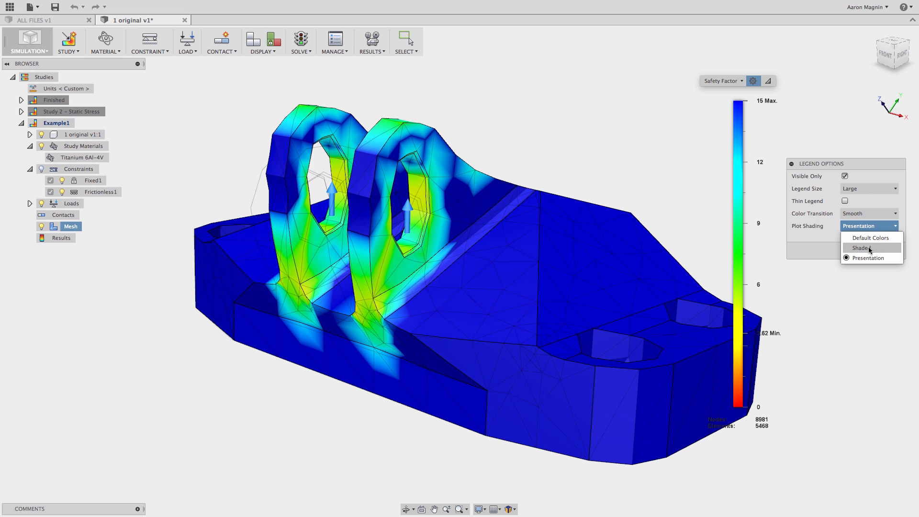
{"action": "left_click", "coordinate": [869, 248]}
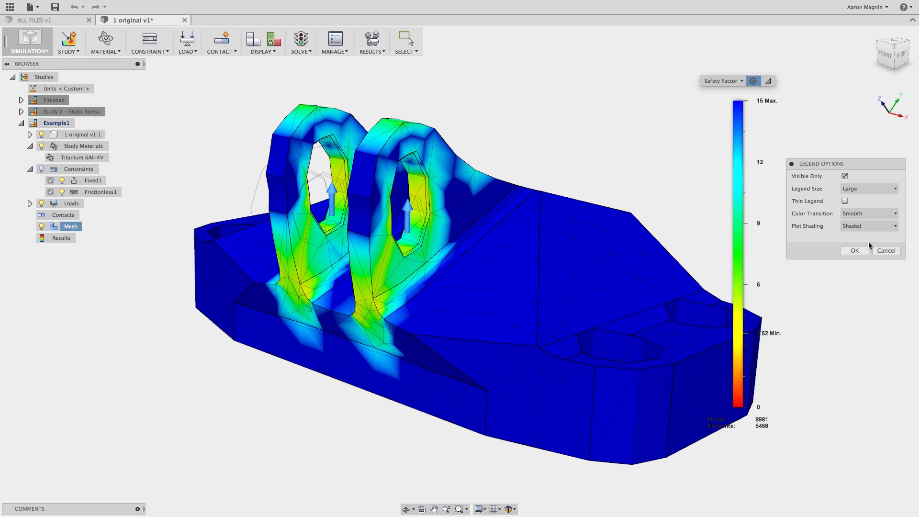
{"action": "left_click", "coordinate": [866, 228]}
{"action": "left_click", "coordinate": [867, 237]}
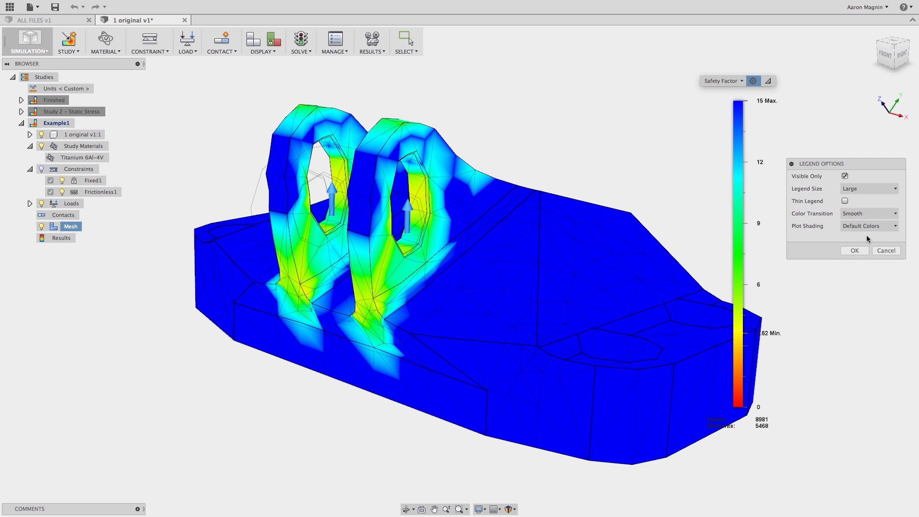
{"action": "left_click", "coordinate": [866, 228]}
{"action": "left_click", "coordinate": [869, 246]}
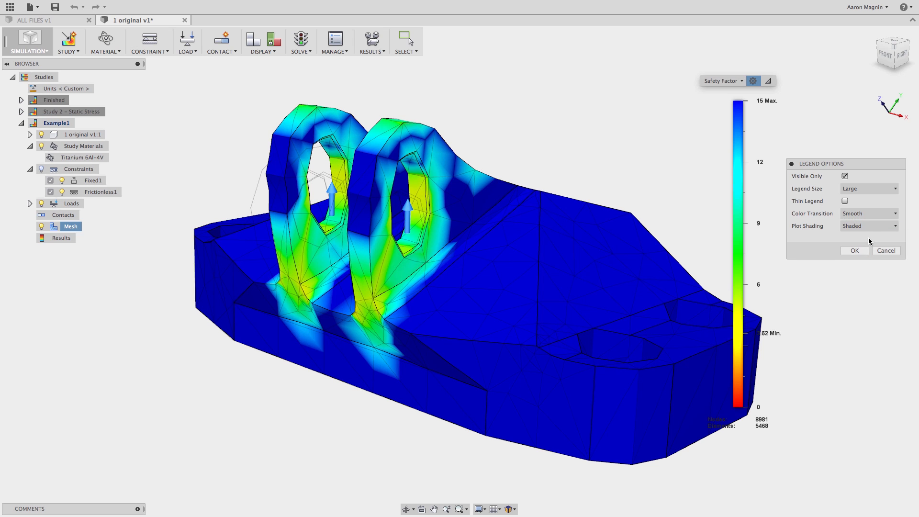
{"action": "left_click", "coordinate": [868, 228]}
{"action": "left_click", "coordinate": [865, 257]}
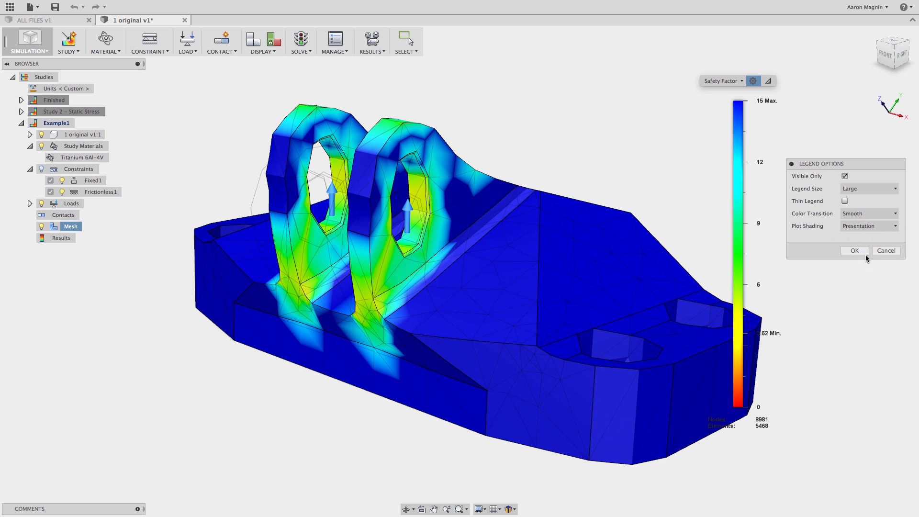
{"action": "left_click", "coordinate": [862, 229]}
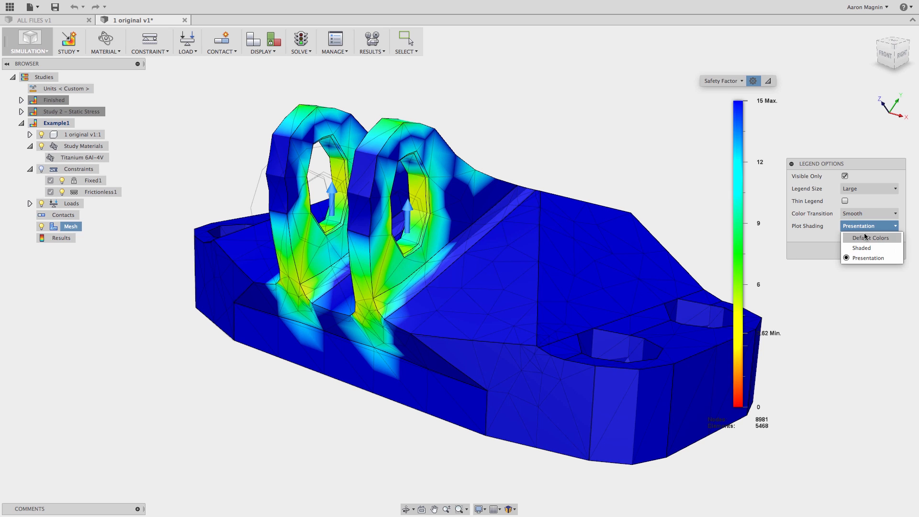
{"action": "left_click", "coordinate": [867, 248]}
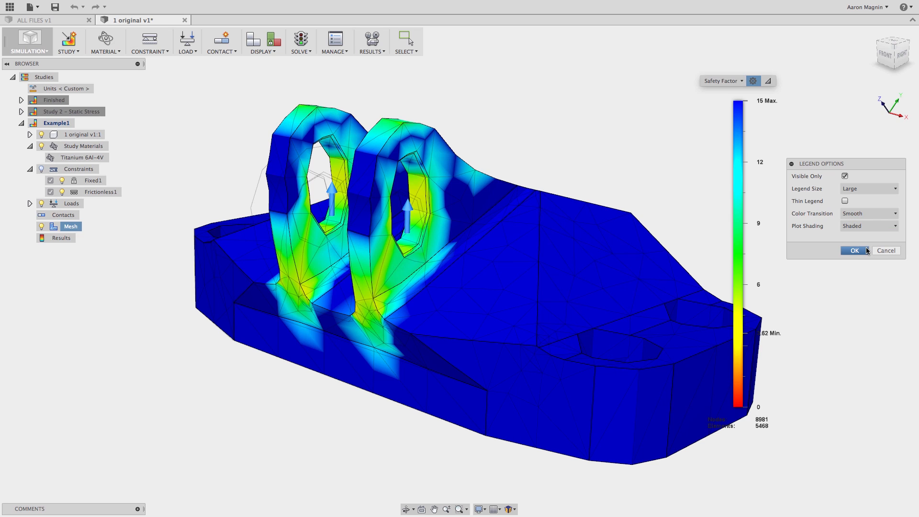
- Set the plot shading to Presentation and accept the legend options
{"action": "left_click", "coordinate": [864, 228]}
{"action": "left_click", "coordinate": [865, 256]}
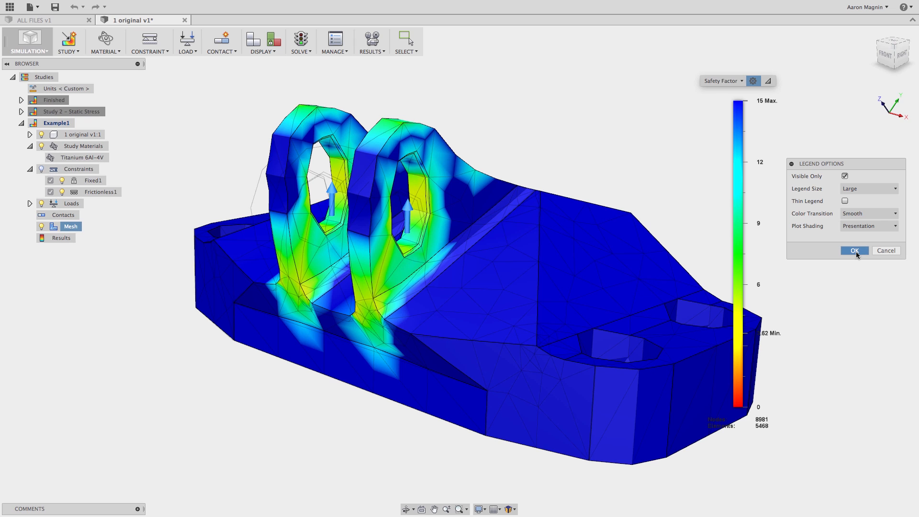
{"action": "left_click", "coordinate": [855, 251]}
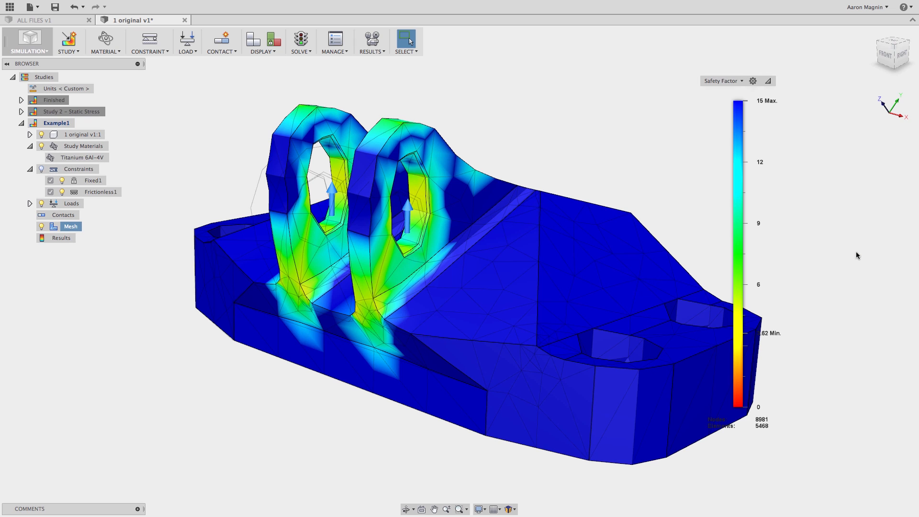
- Move the enlarged Safety Factor legend clear of the bracket
{"action": "left_click", "coordinate": [733, 82]}
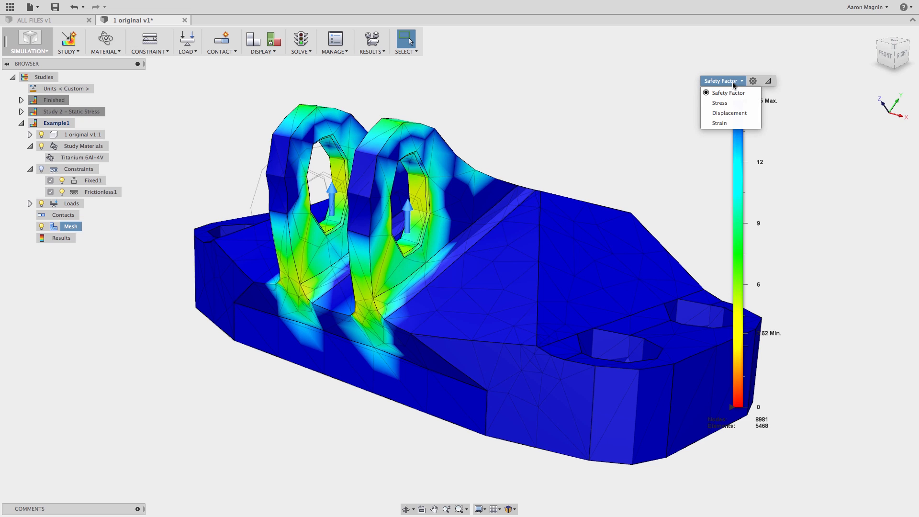
{"action": "left_click", "coordinate": [773, 153]}
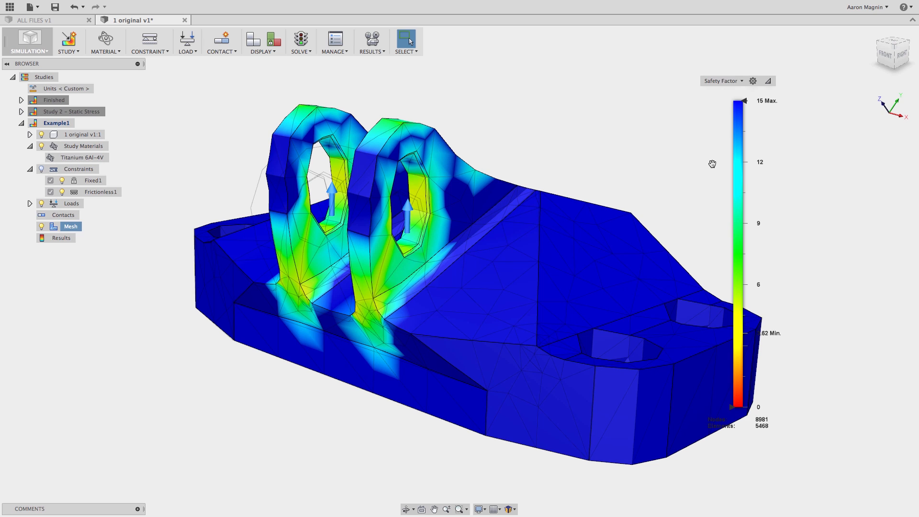
{"action": "left_click_drag", "start_coordinate": [711, 164], "coordinate": [758, 167]}
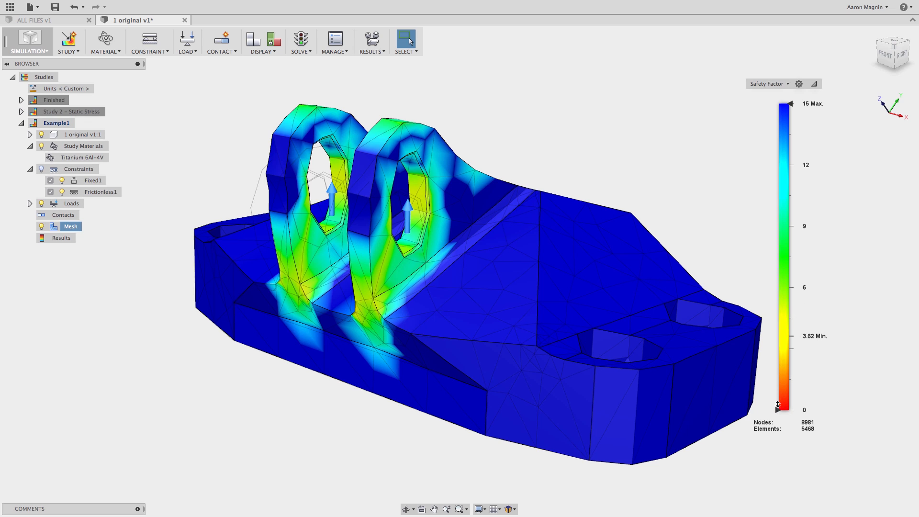
- Limit the displayed safety factor range to 0–6 to isolate the critical regions, and restore the upper threshold to 15
{"action": "mouse_move", "coordinate": [778, 409]}
{"action": "left_mouse_down"}
{"action": "mouse_move", "coordinate": [783, 169]}
{"action": "mouse_move", "coordinate": [786, 409]}
{"action": "left_mouse_up"}
{"action": "left_click_drag", "start_coordinate": [789, 104], "coordinate": [805, 287]}
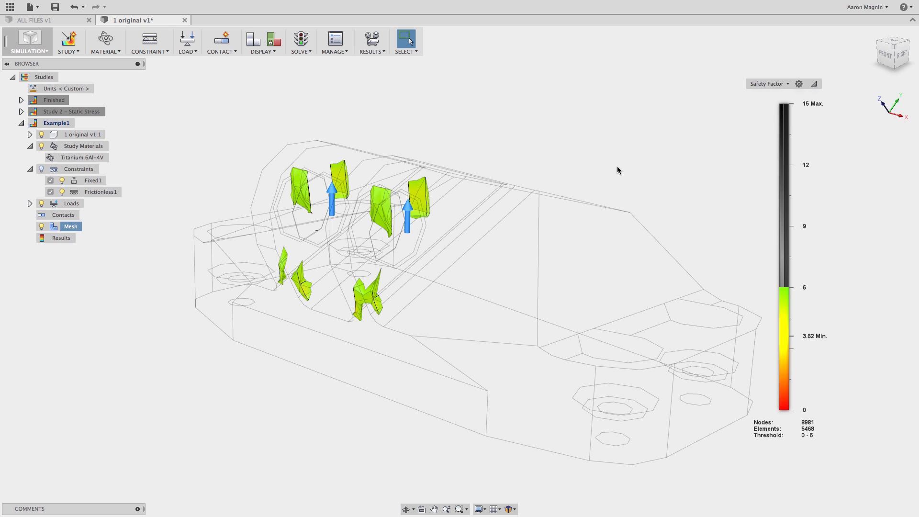
{"action": "mouse_move", "coordinate": [790, 288]}
{"action": "left_click_drag", "start_coordinate": [790, 288], "coordinate": [788, 104]}
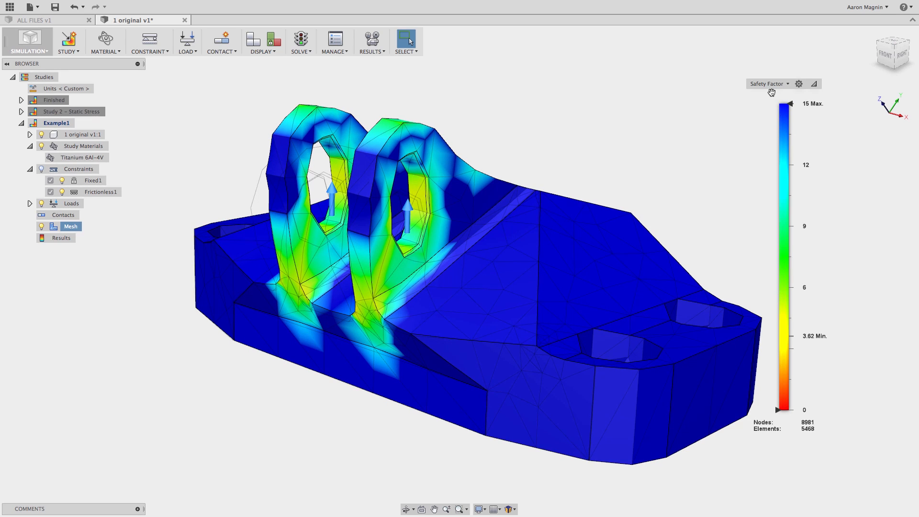
- Display the Von Mises stress result, followed by the total displacement result seen from the bracket's right side
{"action": "left_click", "coordinate": [770, 85]}
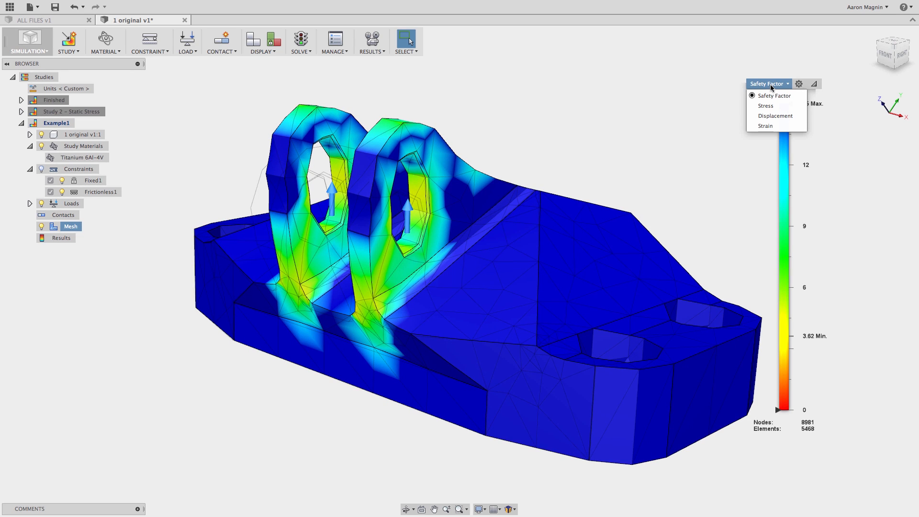
{"action": "left_click", "coordinate": [770, 105]}
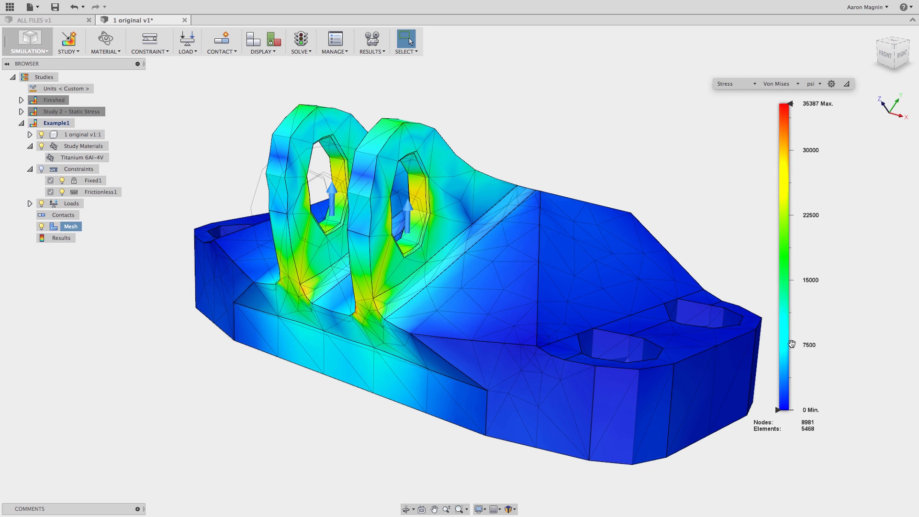
{"action": "left_click", "coordinate": [729, 84]}
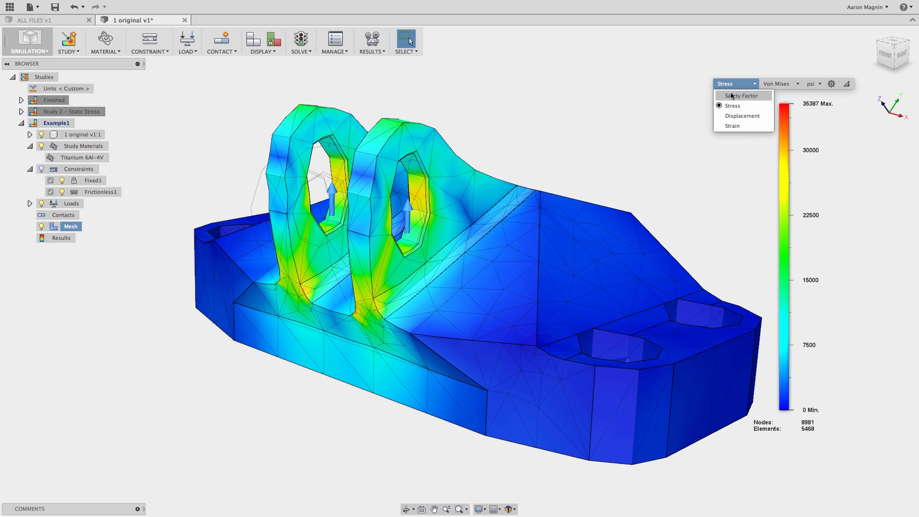
{"action": "left_click", "coordinate": [734, 115]}
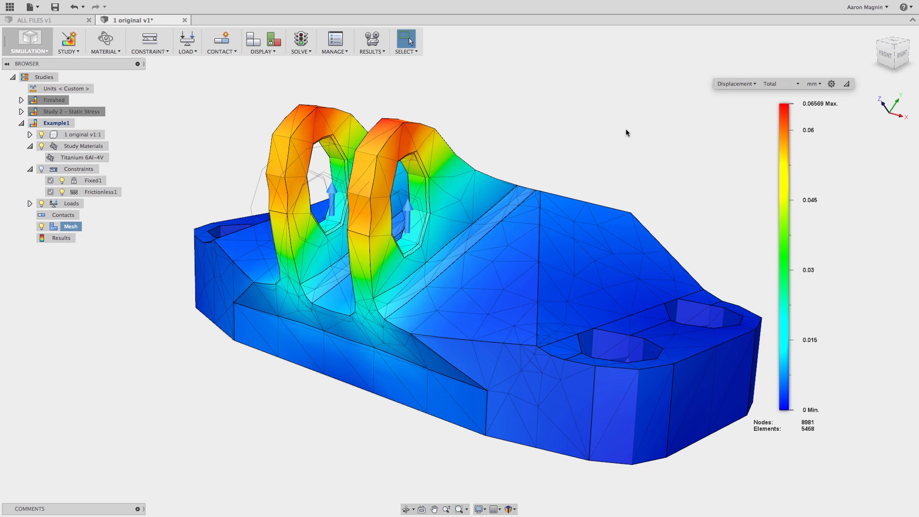
{"action": "middle_click_drag", "start_coordinate": [625, 128], "coordinate": [576, 131], "text": "shift"}
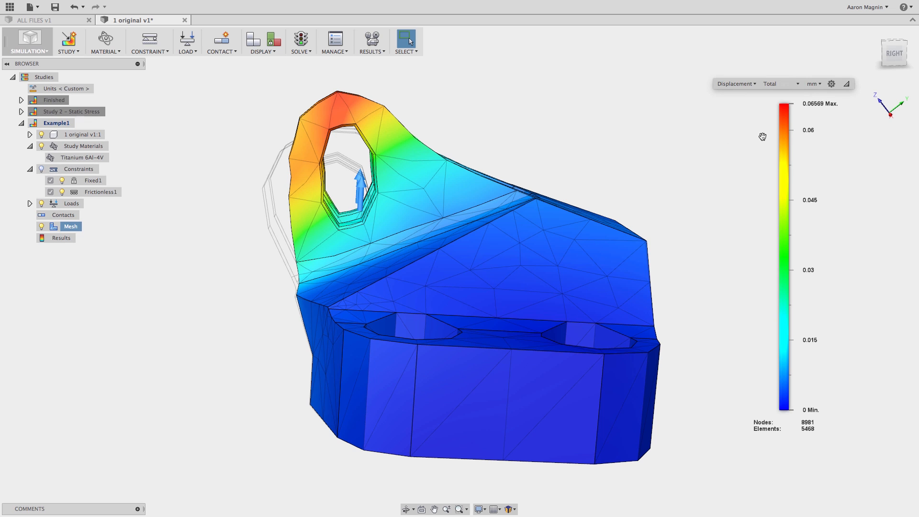
- Set the displacement result units to mil and show the deformation at Actual scale
{"action": "left_click", "coordinate": [816, 89]}
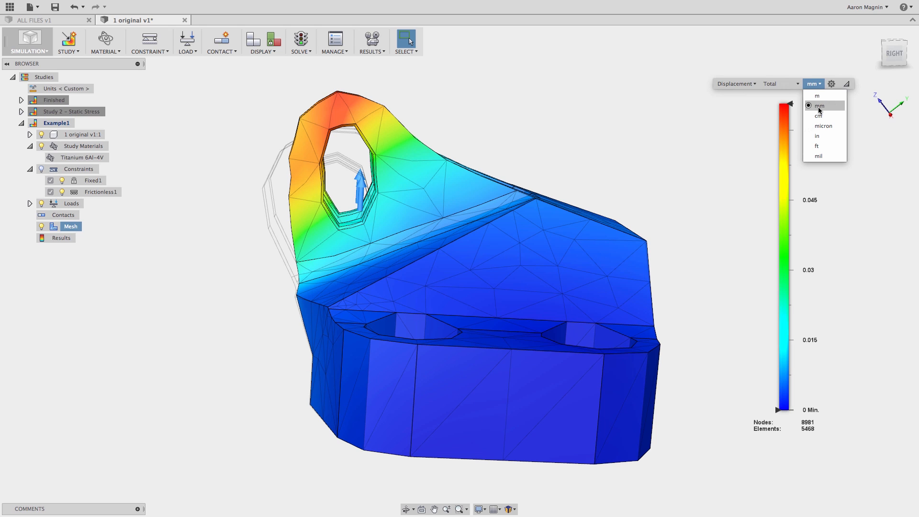
{"action": "left_click", "coordinate": [817, 155]}
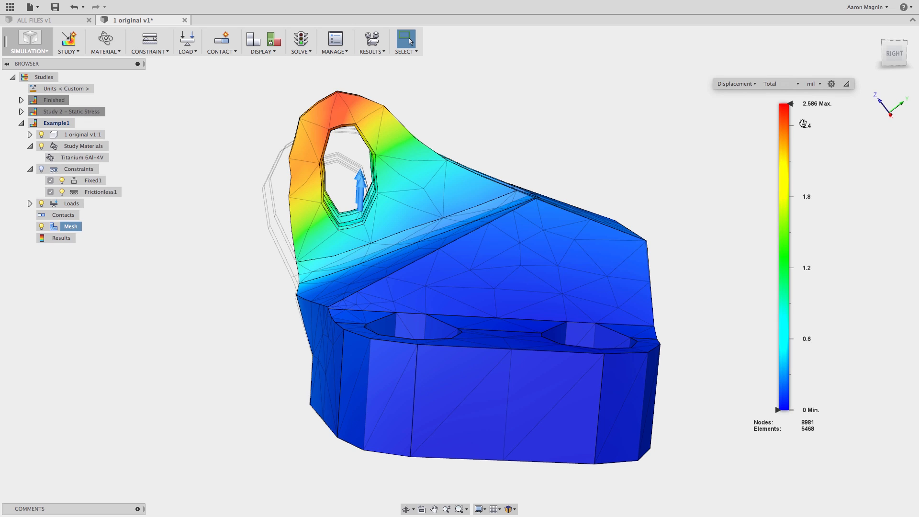
{"action": "left_click", "coordinate": [376, 52]}
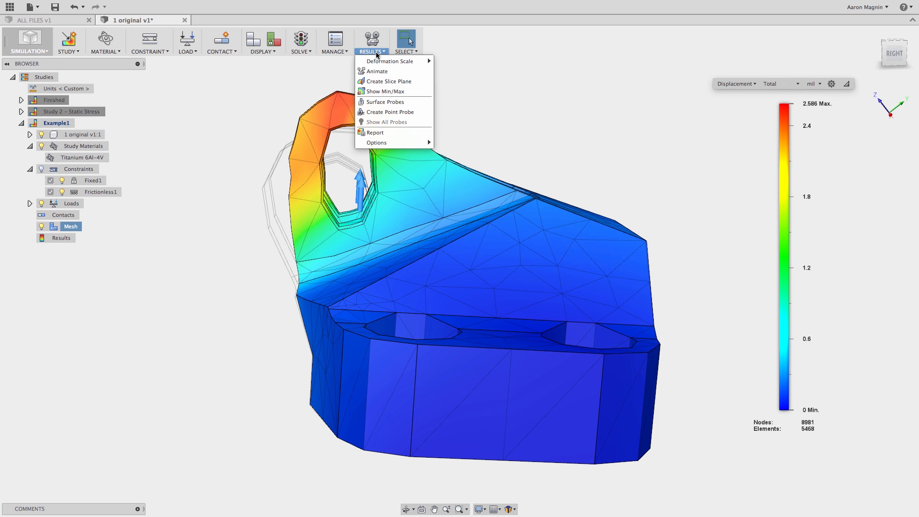
{"action": "mouse_move", "coordinate": [376, 64]}
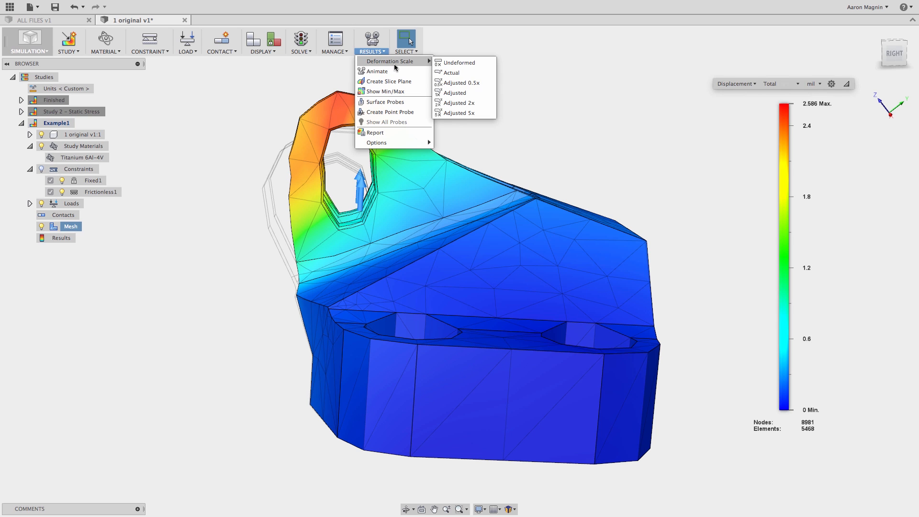
{"action": "left_click", "coordinate": [448, 72]}
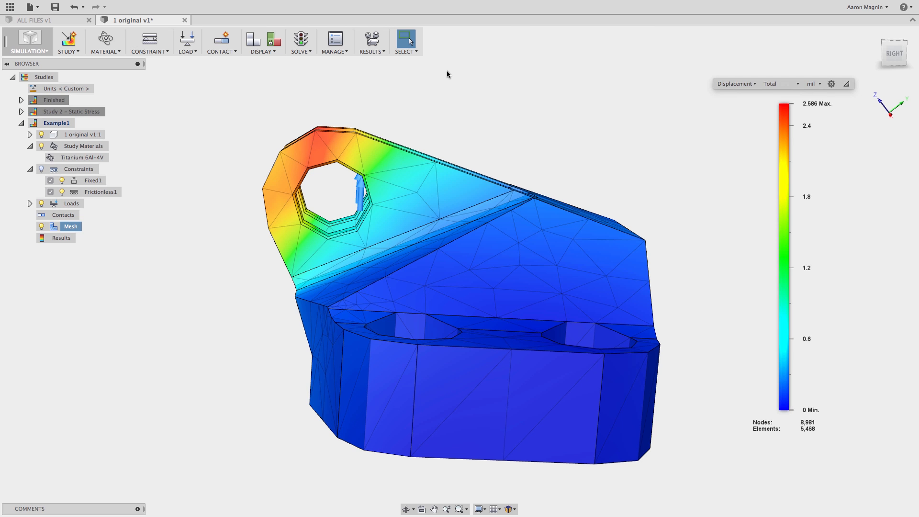
- Exaggerate the bracket's displayed deformation with the Adjusted 5x scale and bring the whole deformed shape into view
{"action": "left_click", "coordinate": [377, 51]}
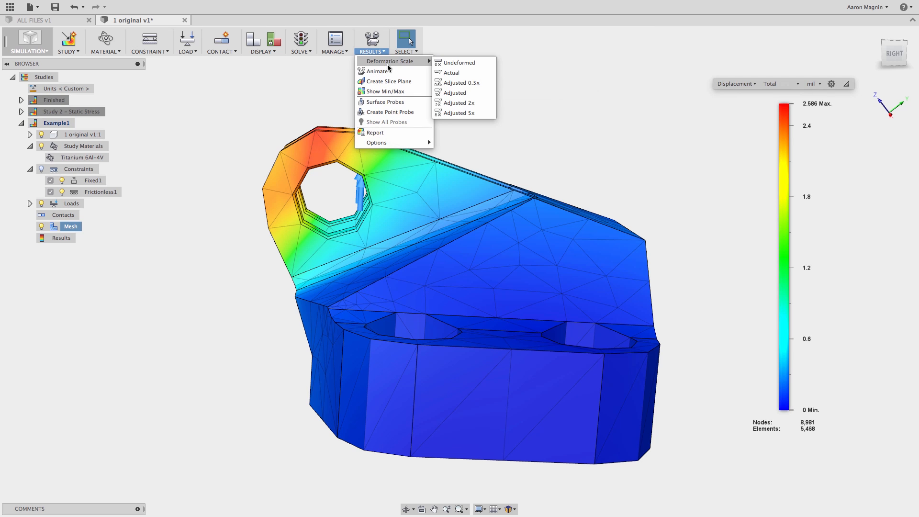
{"action": "mouse_move", "coordinate": [429, 63]}
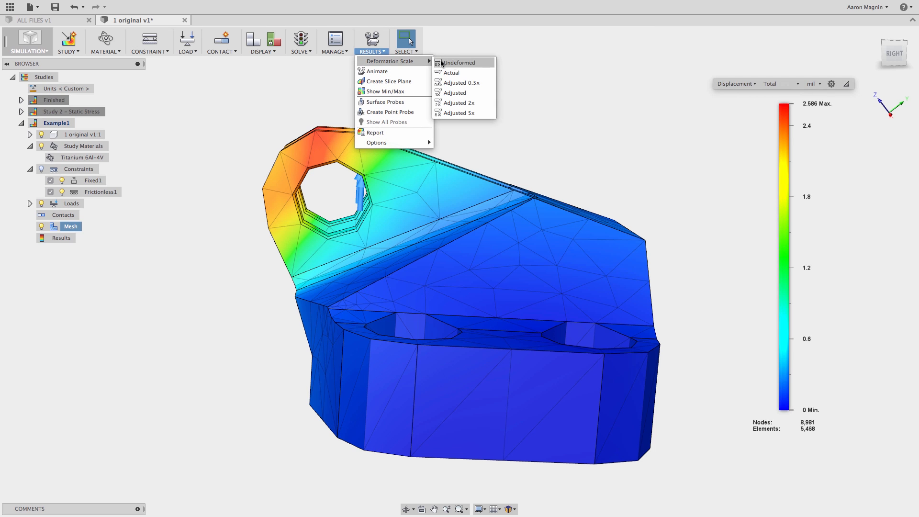
{"action": "left_click", "coordinate": [453, 110]}
{"action": "scroll", "coordinate": [452, 111], "scroll_direction": "down", "scroll_amount": 5}
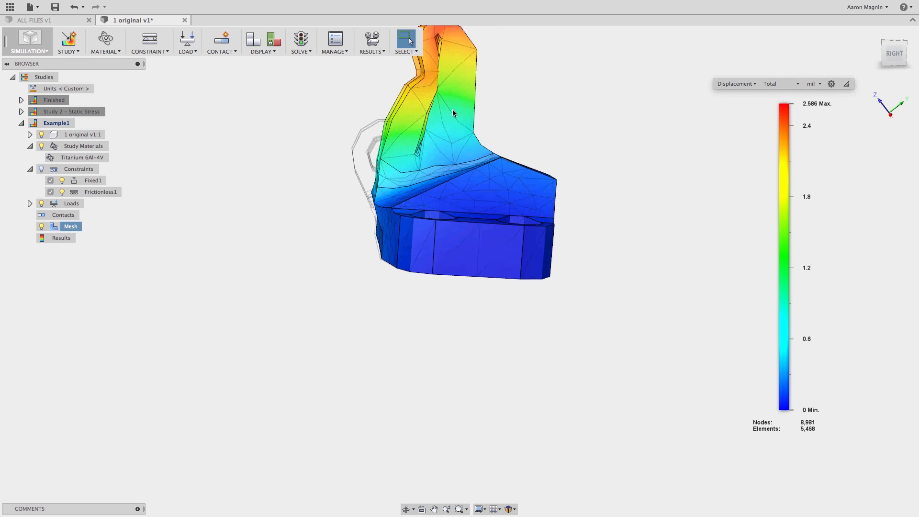
{"action": "middle_click_drag", "start_coordinate": [452, 110], "coordinate": [392, 175]}
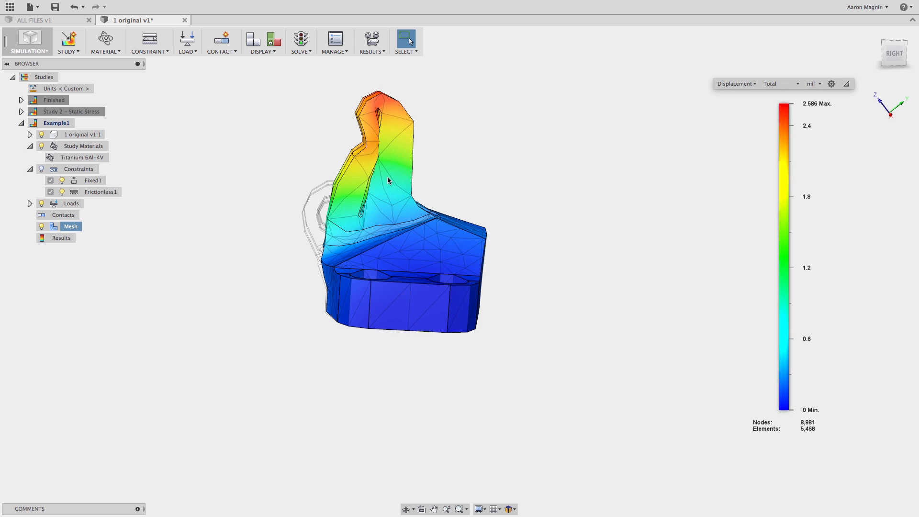
- Set the deformation scale of the displacement result to Adjusted
{"action": "left_click", "coordinate": [376, 53]}
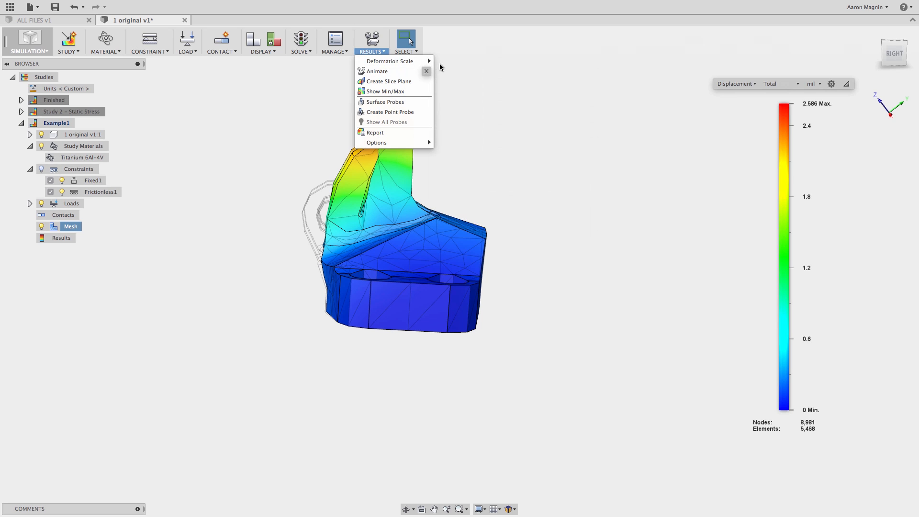
{"action": "mouse_move", "coordinate": [421, 61]}
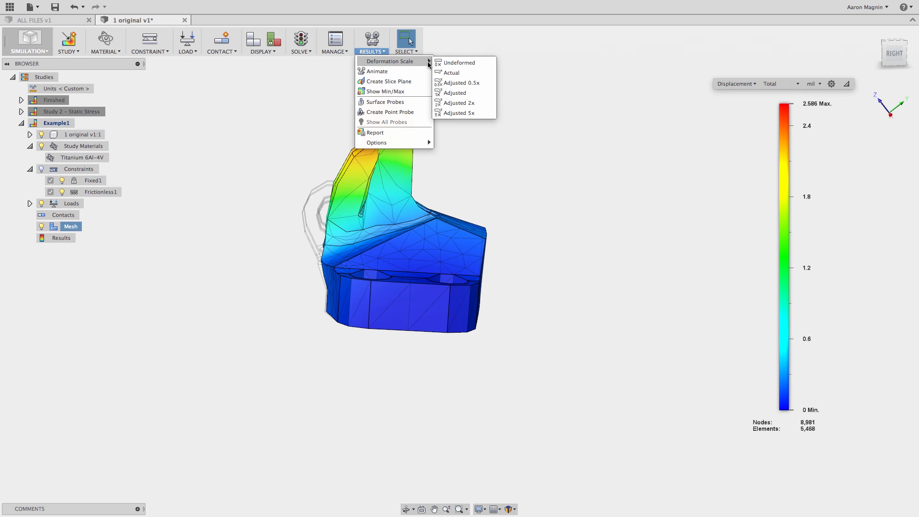
{"action": "left_click", "coordinate": [454, 93]}
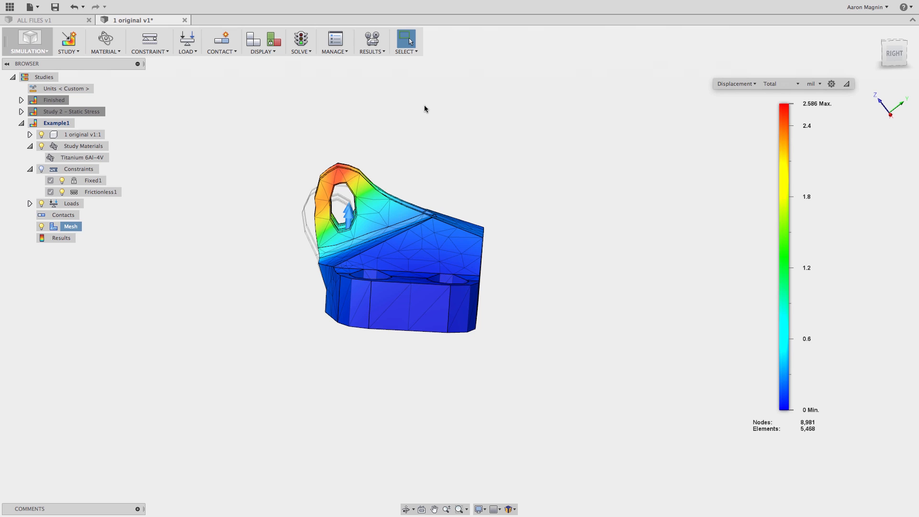
- Start the Animate command for the displacement result and play the animation
{"action": "left_click", "coordinate": [381, 54]}
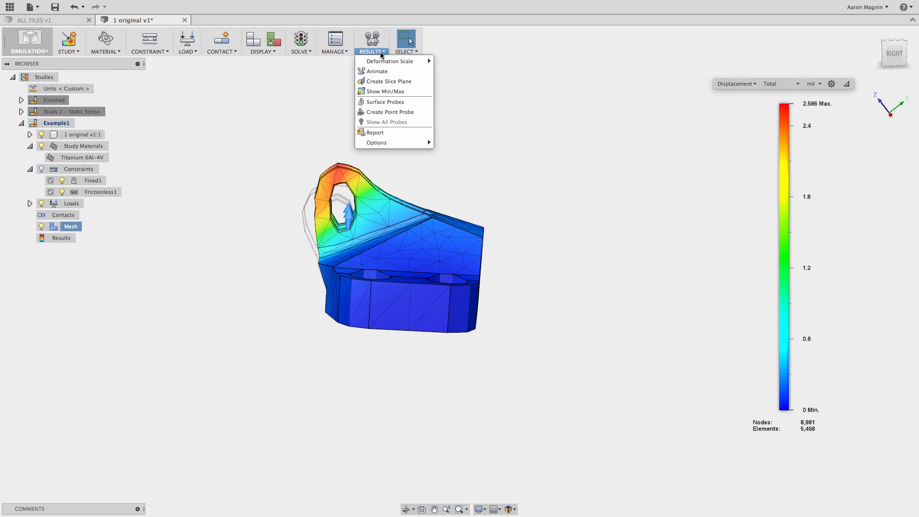
{"action": "left_click", "coordinate": [454, 113]}
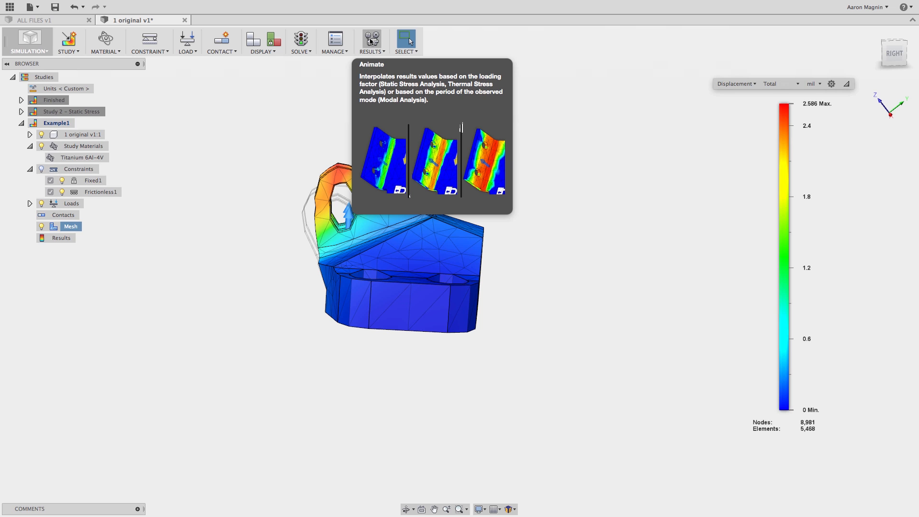
{"action": "left_click", "coordinate": [371, 41]}
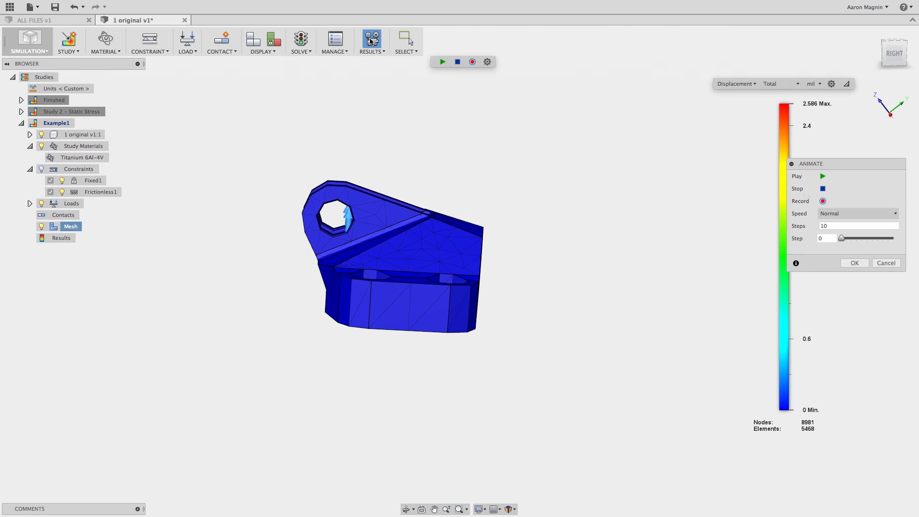
{"action": "left_click", "coordinate": [439, 60]}
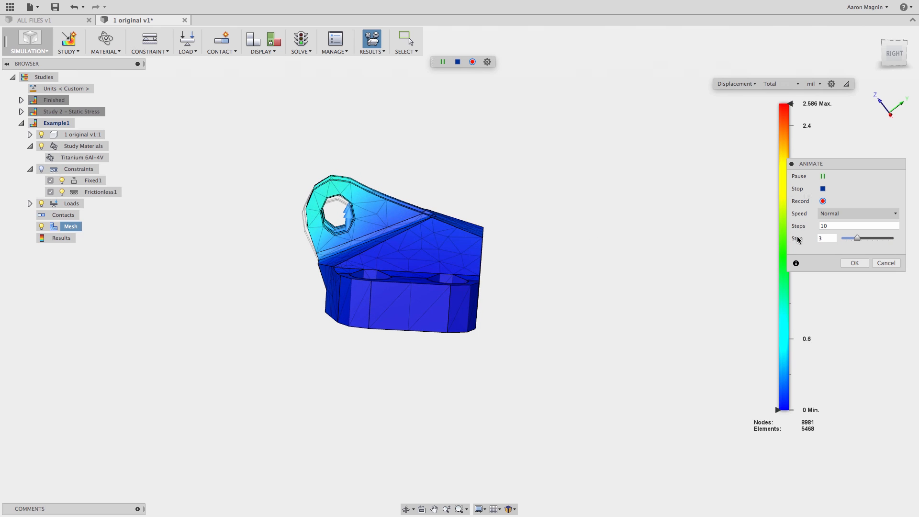
- Set the number of animation steps to 40 for a smoother playback of the deforming bracket
{"action": "left_click_drag", "start_coordinate": [829, 227], "coordinate": [808, 228]}
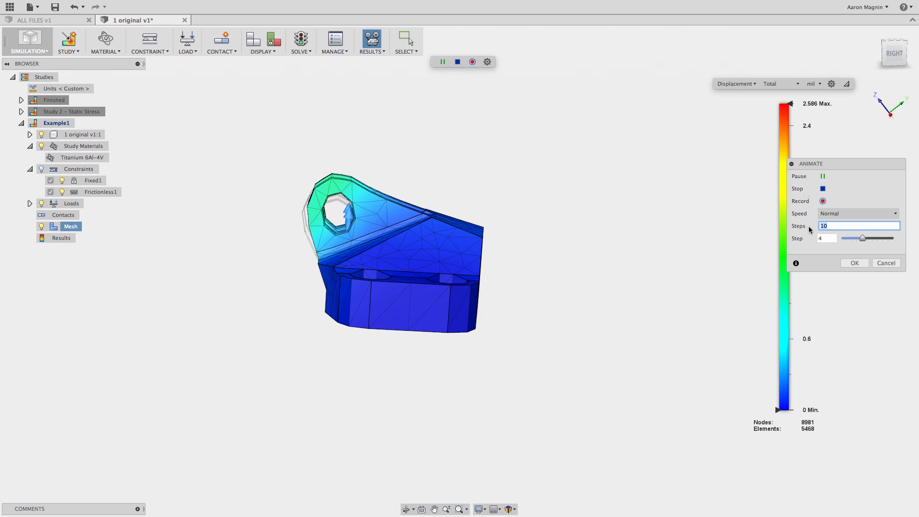
{"action": "type", "text": "4"}
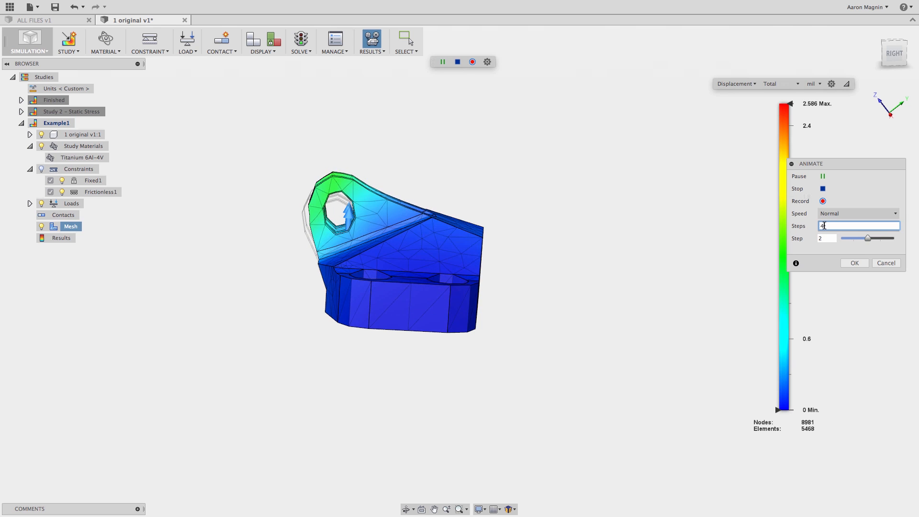
{"action": "type", "text": "0"}
{"action": "key", "text": "Return"}
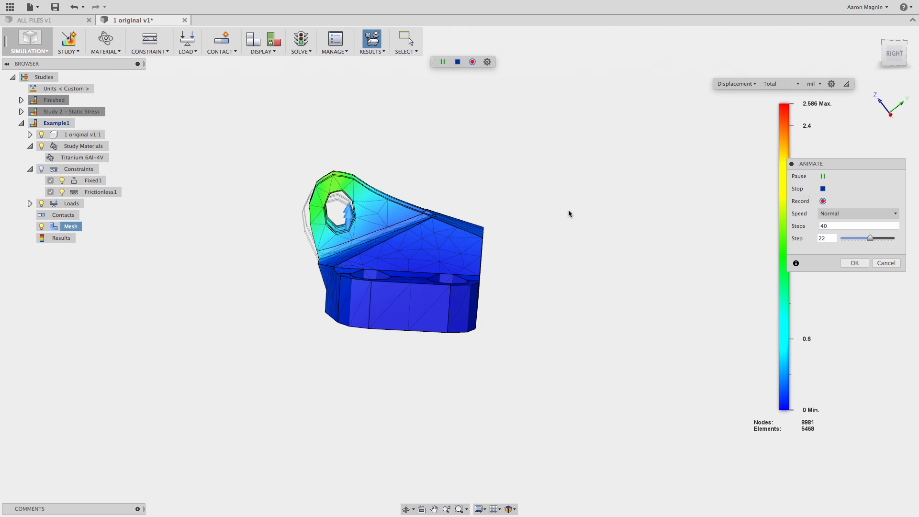
{"action": "scroll", "coordinate": [369, 205], "scroll_direction": "up", "scroll_amount": 5}
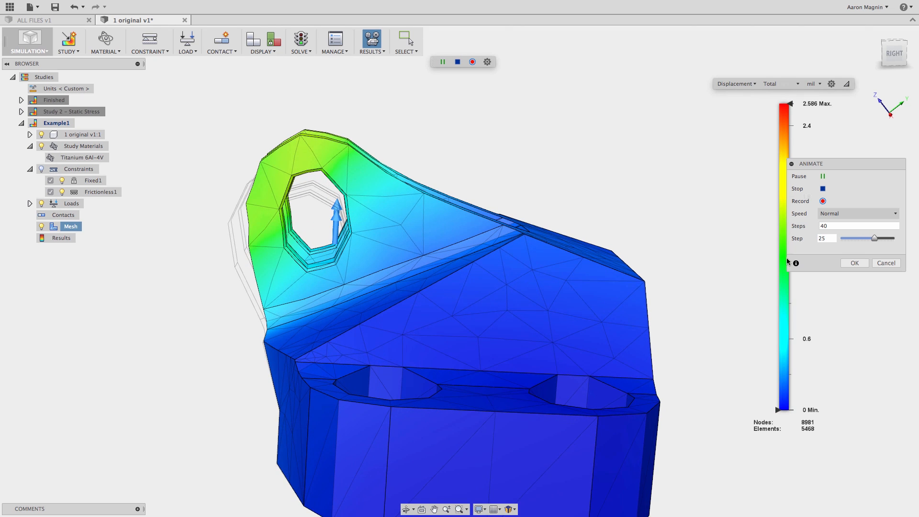
- Try the Slowest animation speed and switch the playback to Fastest
{"action": "left_click", "coordinate": [826, 213]}
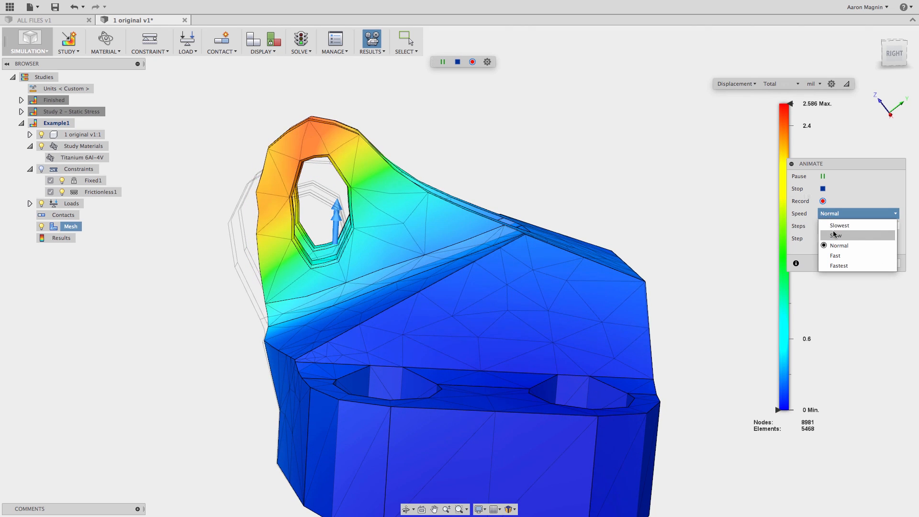
{"action": "left_click", "coordinate": [836, 226]}
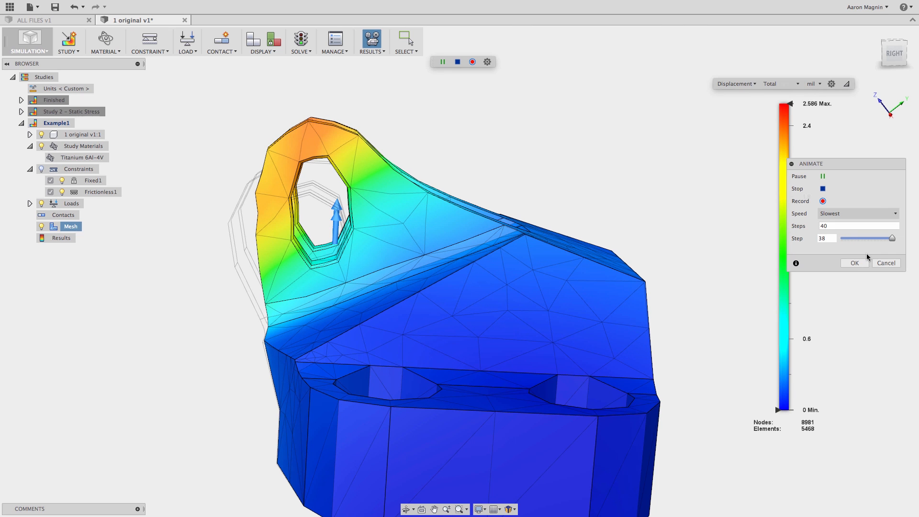
{"action": "left_click", "coordinate": [844, 216]}
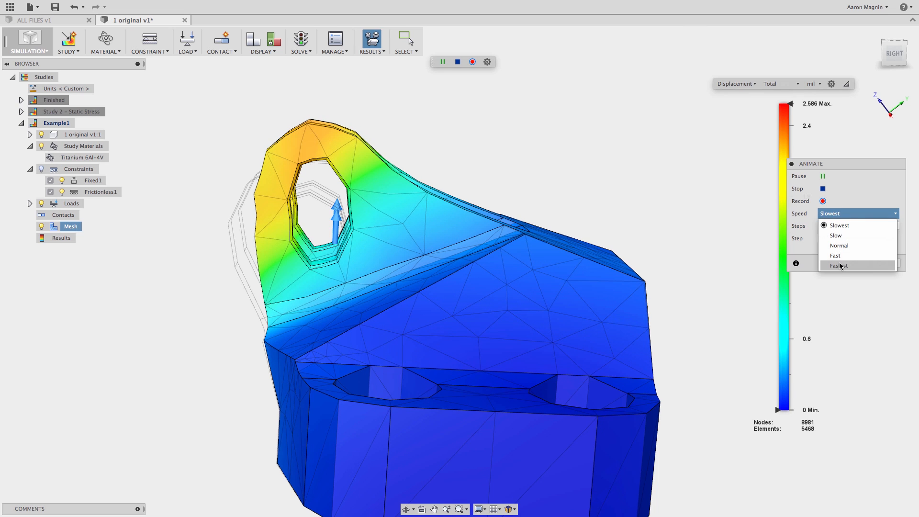
{"action": "left_click", "coordinate": [839, 262]}
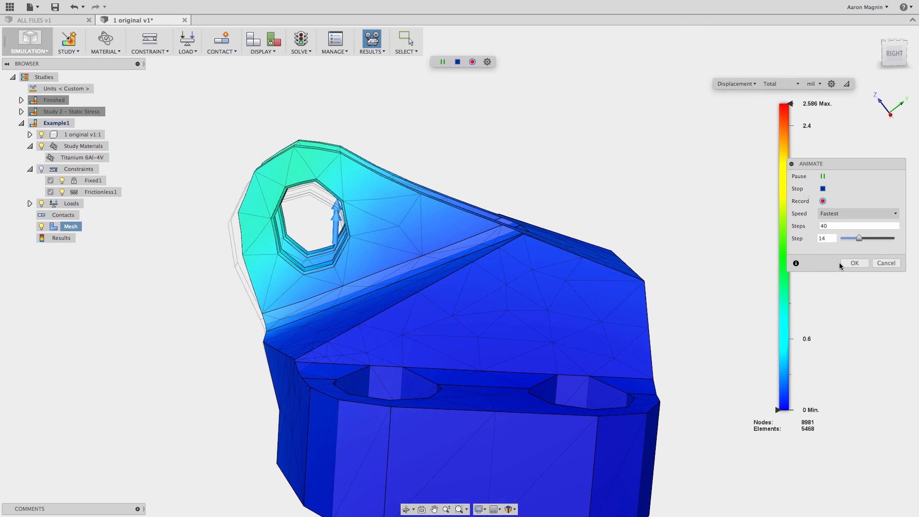
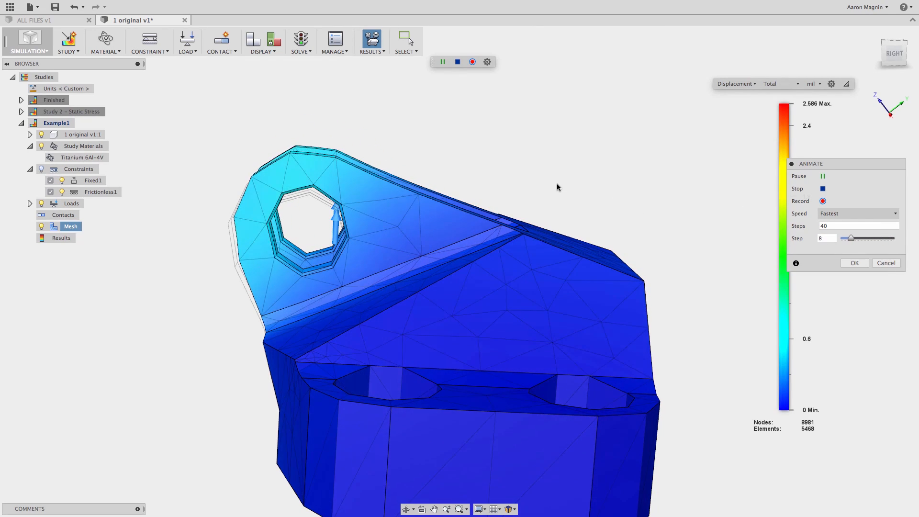
- Watch the animated displacement from the front of the bracket and cancel the animation
{"action": "middle_click_drag", "start_coordinate": [509, 180], "coordinate": [472, 188], "text": "shift"}
{"action": "scroll", "coordinate": [568, 181], "scroll_direction": "up", "scroll_amount": 2}
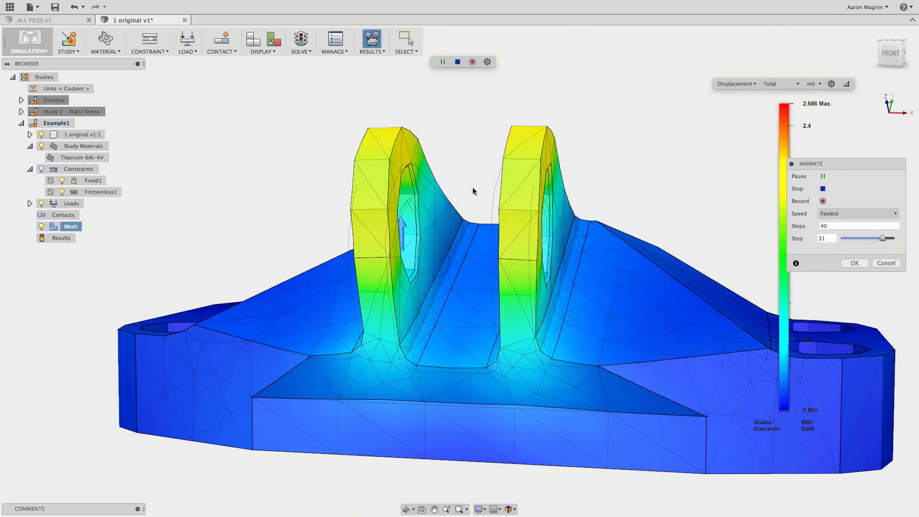
{"action": "left_click", "coordinate": [876, 263]}
- Create a slice plane from the bracket's right end face, offset it about -77.4 mm in Z through the body, and accept it
{"action": "middle_click_drag", "start_coordinate": [674, 174], "coordinate": [524, 102], "text": "shift"}
{"action": "left_click", "coordinate": [381, 51]}
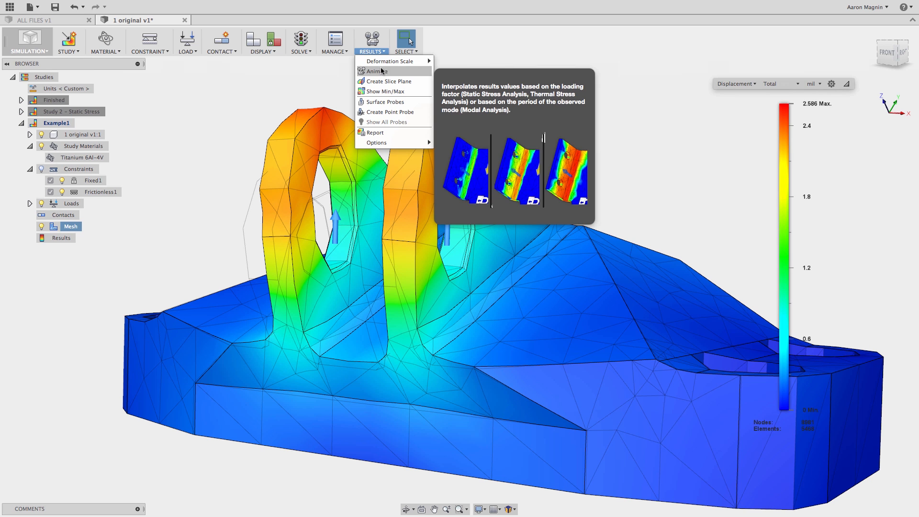
{"action": "left_click", "coordinate": [385, 81]}
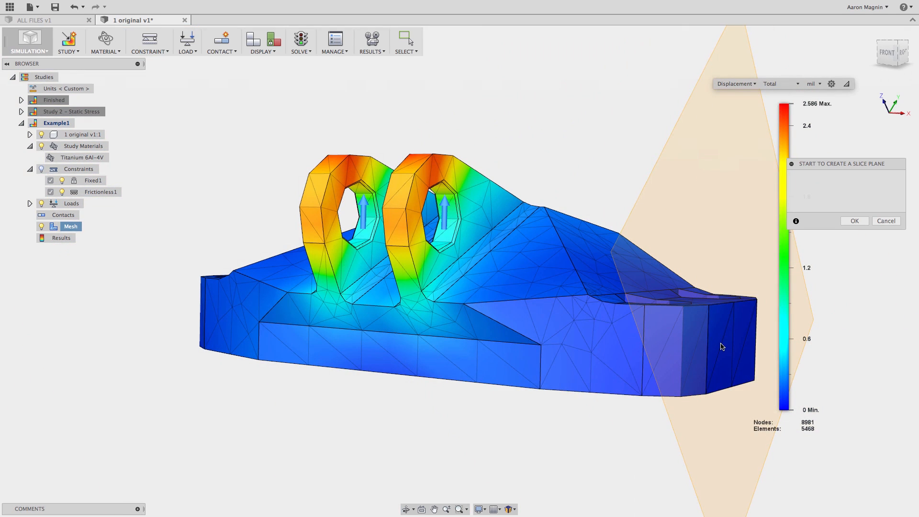
{"action": "left_click", "coordinate": [717, 344]}
{"action": "scroll", "coordinate": [689, 312], "scroll_direction": "down", "scroll_amount": 4}
{"action": "middle_click_drag", "start_coordinate": [732, 331], "coordinate": [687, 327]}
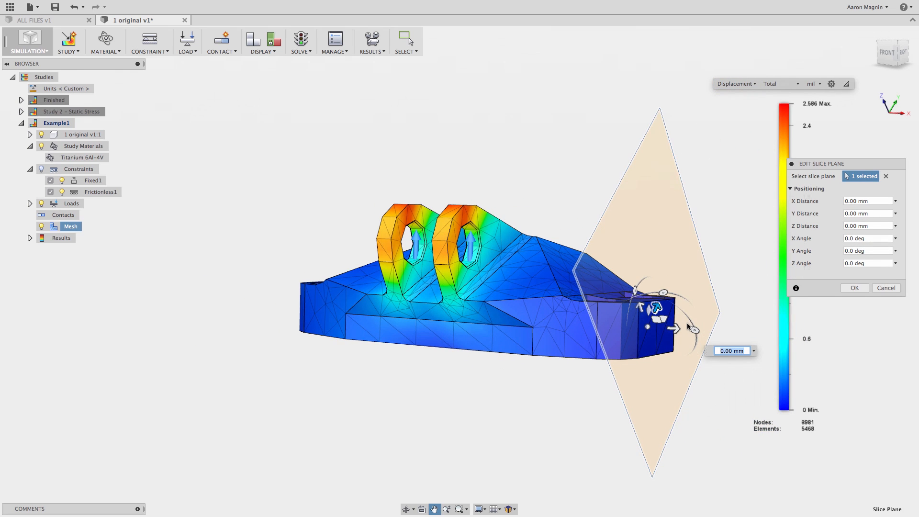
{"action": "left_click_drag", "start_coordinate": [676, 327], "coordinate": [513, 280]}
{"action": "mouse_move", "coordinate": [480, 239]}
{"action": "middle_mouse_down", "text": "shift"}
{"action": "mouse_move", "coordinate": [472, 247]}
{"action": "mouse_move", "coordinate": [433, 240]}
{"action": "mouse_move", "coordinate": [481, 250]}
{"action": "mouse_move", "coordinate": [470, 225]}
{"action": "middle_mouse_up", "text": "shift"}
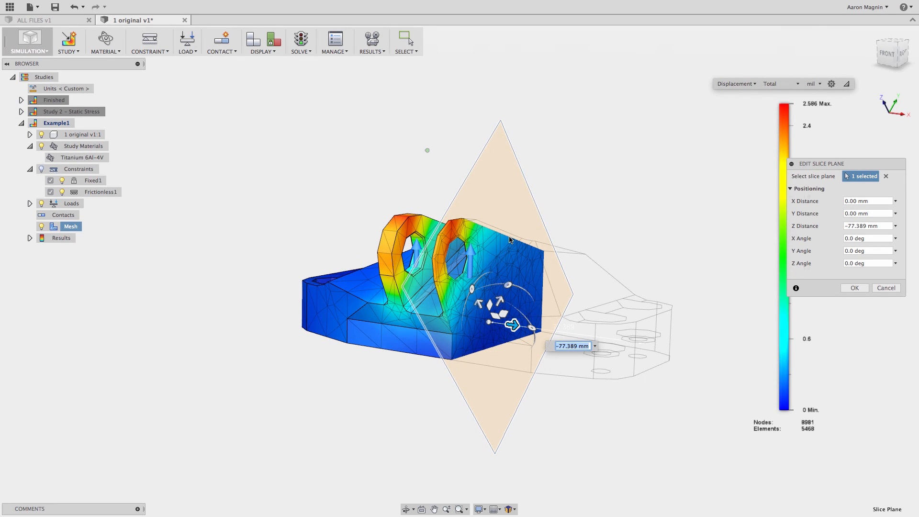
{"action": "left_click", "coordinate": [853, 288]}
- Show the Stress result on the sliced bracket, check the Strain result, and return to Stress
{"action": "left_click", "coordinate": [734, 87]}
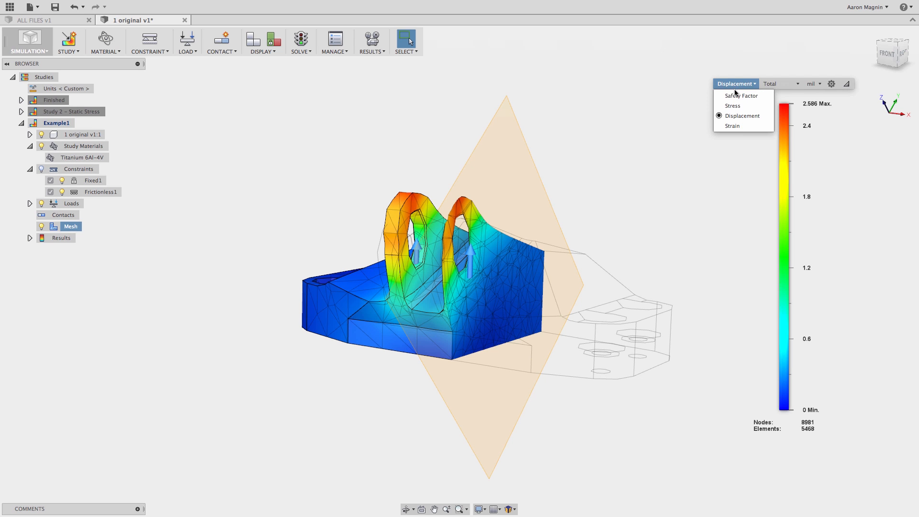
{"action": "left_click", "coordinate": [728, 107]}
{"action": "left_click", "coordinate": [736, 84]}
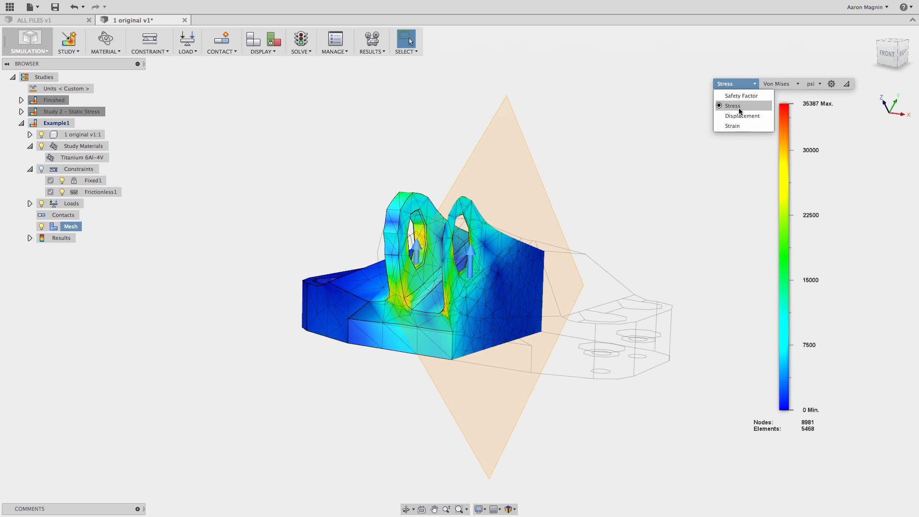
{"action": "left_click", "coordinate": [730, 126]}
{"action": "left_click", "coordinate": [741, 85]}
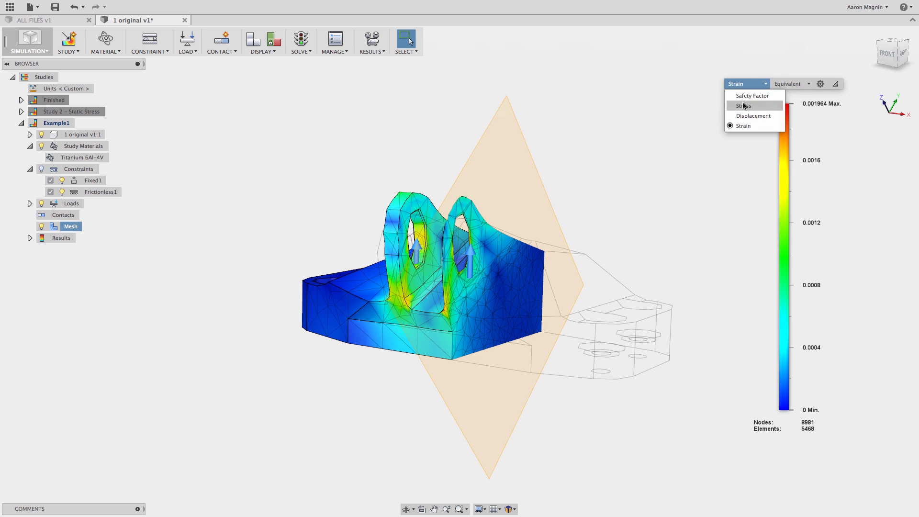
{"action": "left_click", "coordinate": [743, 106]}
- Check the available stress components and units for the Stress result, leaving Von Mises and psi selected
{"action": "left_click", "coordinate": [777, 83]}
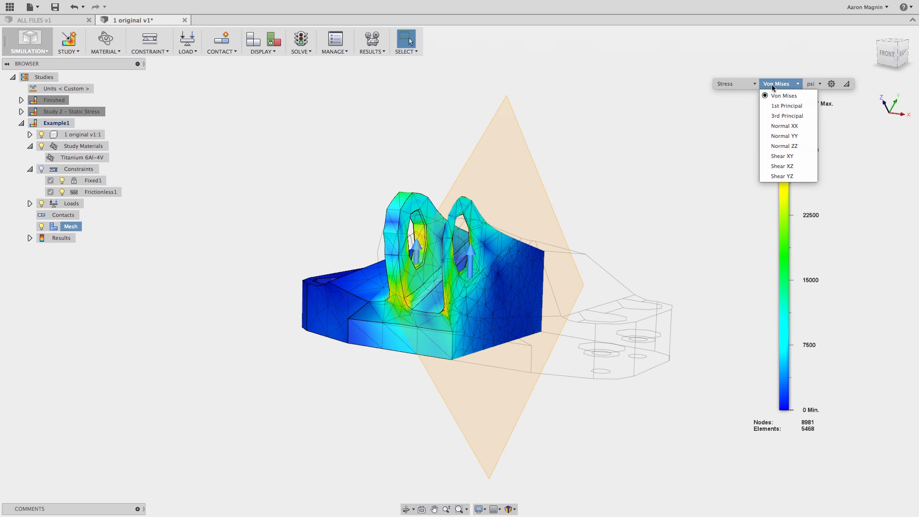
{"action": "left_click", "coordinate": [713, 110]}
{"action": "left_click", "coordinate": [811, 85]}
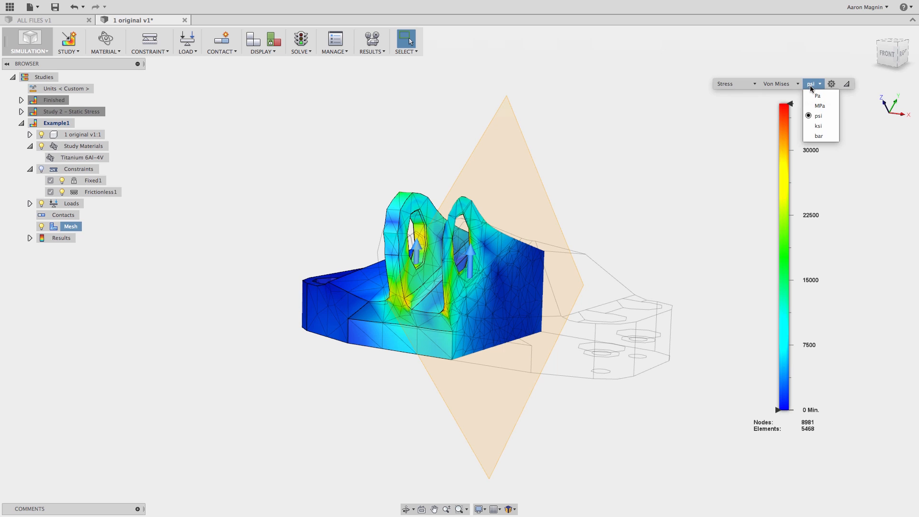
{"action": "left_click", "coordinate": [745, 85]}
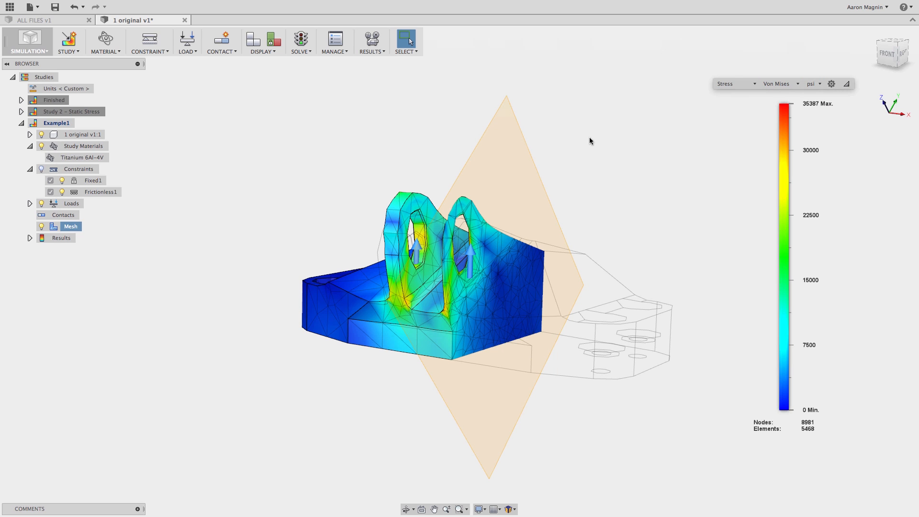
- Show the minimum and maximum stress markers and move their labels clear of the bracket
{"action": "left_click", "coordinate": [382, 51]}
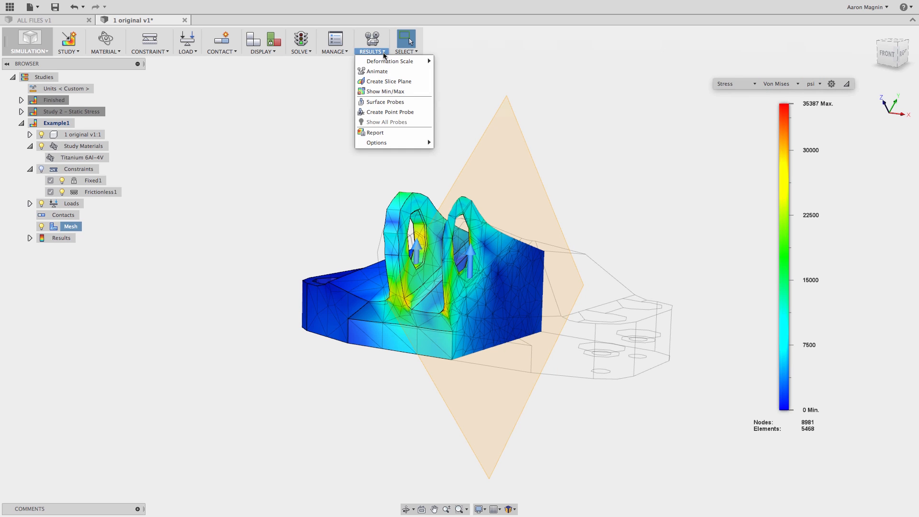
{"action": "left_click", "coordinate": [384, 92]}
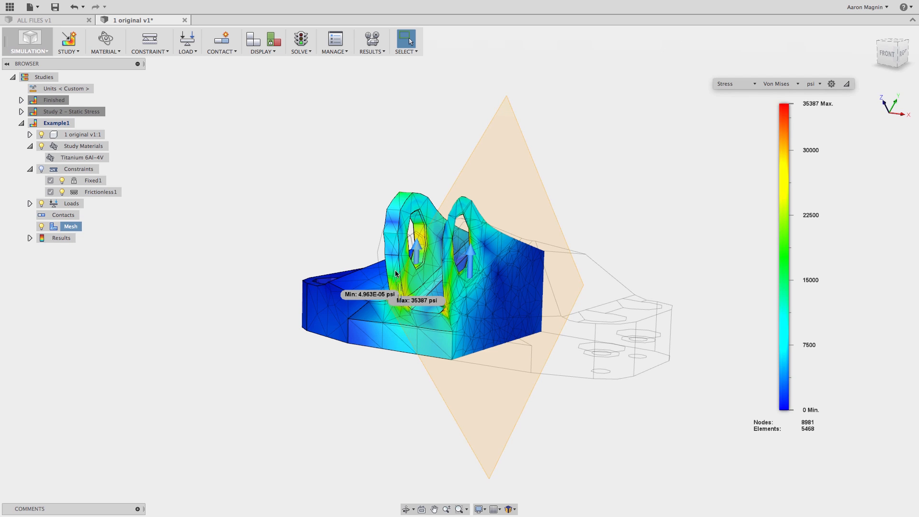
{"action": "left_click_drag", "start_coordinate": [355, 294], "coordinate": [311, 185]}
{"action": "left_click", "coordinate": [296, 225]}
{"action": "scroll", "coordinate": [396, 221], "scroll_direction": "up", "scroll_amount": 5}
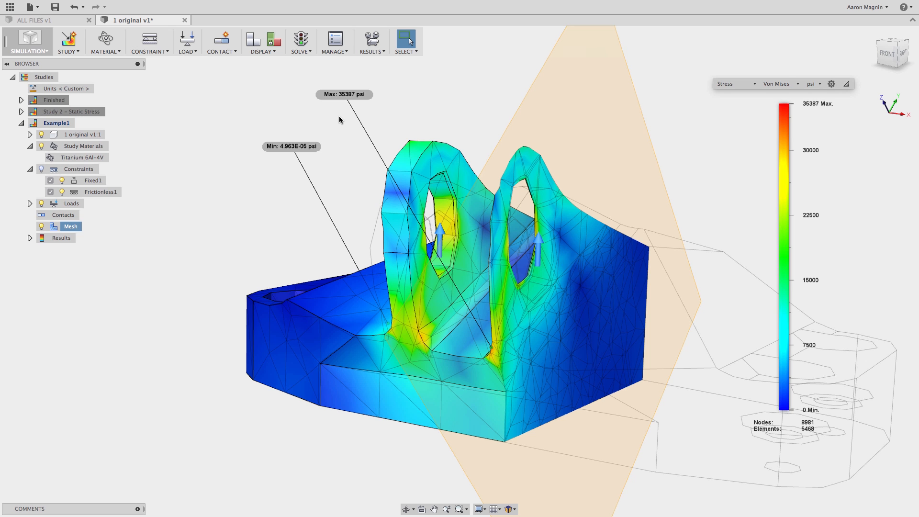
- Switch the result plot to Displacement and inspect the minimum and maximum locations from the front of the bracket
{"action": "left_click", "coordinate": [740, 85]}
{"action": "left_click", "coordinate": [740, 115]}
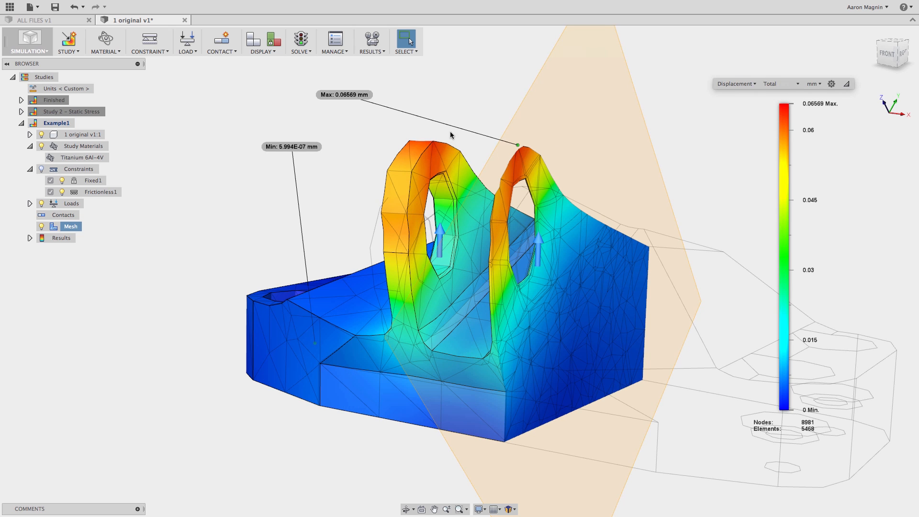
{"action": "middle_click_drag", "start_coordinate": [482, 125], "coordinate": [562, 145], "text": "shift"}
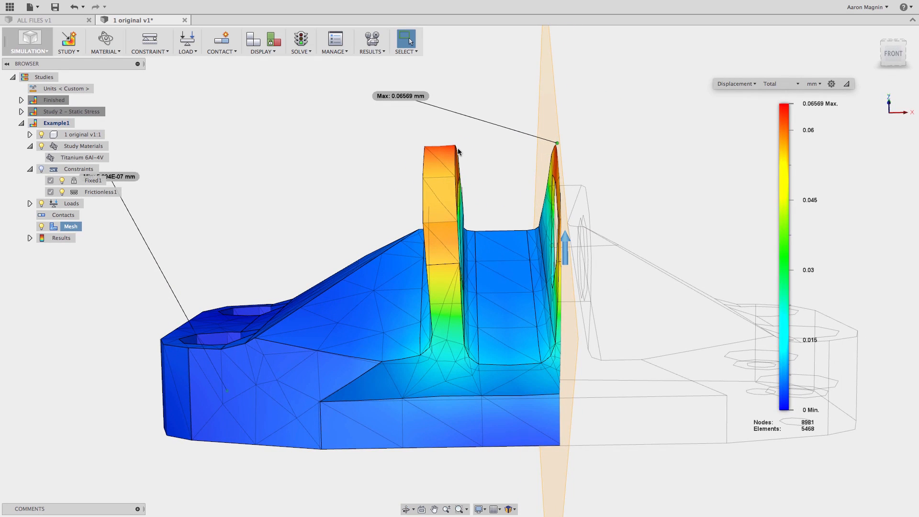
{"action": "scroll", "coordinate": [497, 209], "scroll_direction": "down", "scroll_amount": 3}
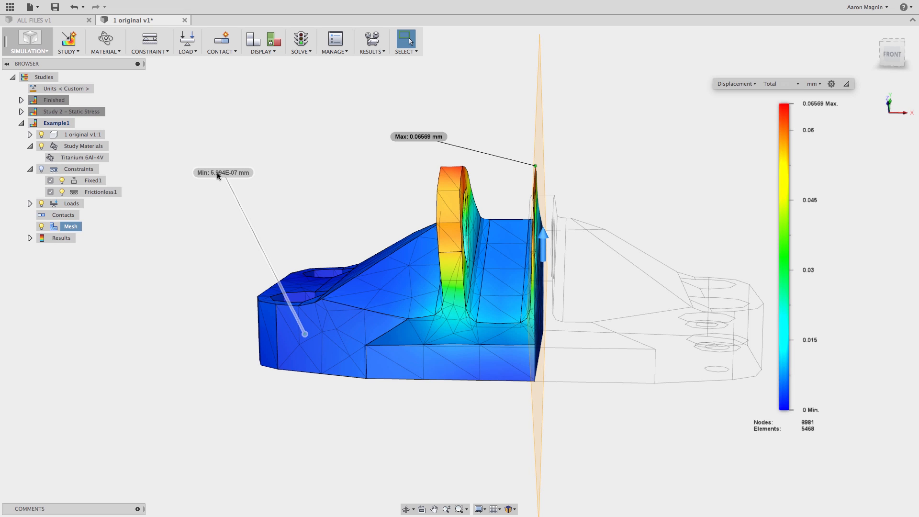
{"action": "left_click", "coordinate": [371, 50]}
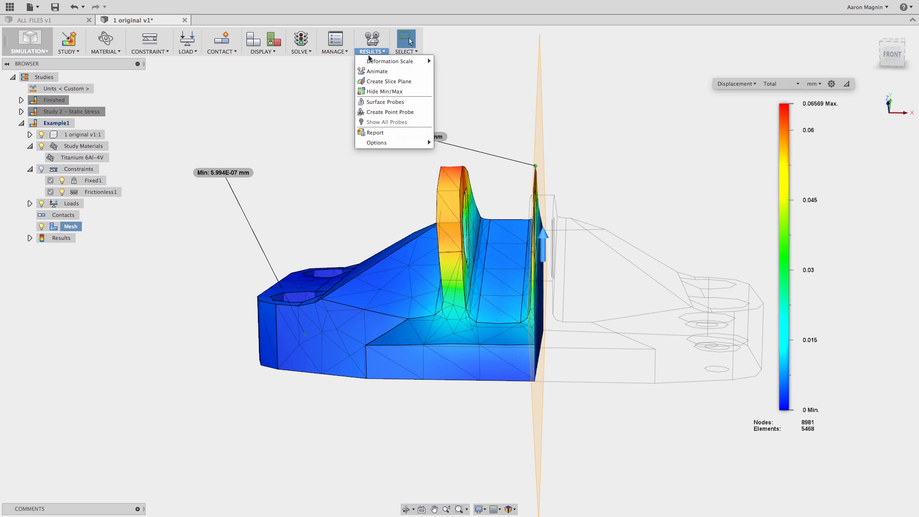
{"action": "left_click", "coordinate": [388, 107]}
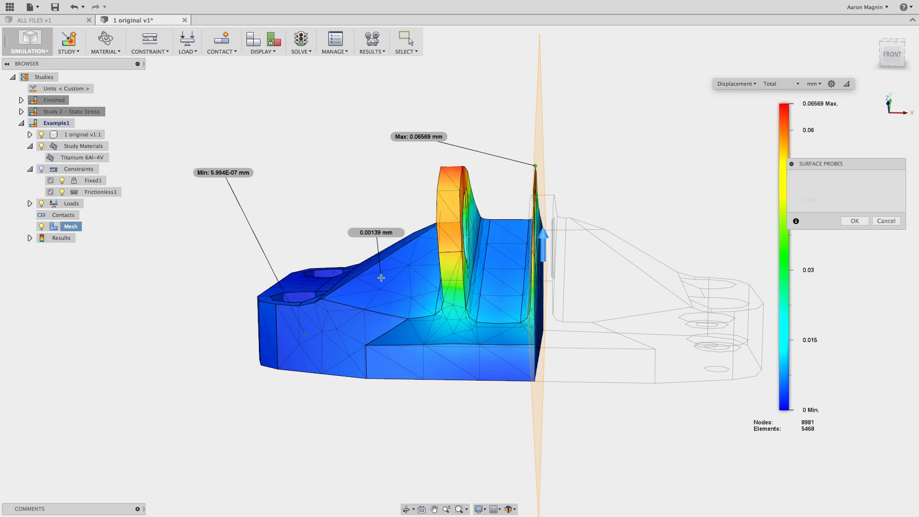
{"action": "middle_click_drag", "start_coordinate": [418, 271], "coordinate": [490, 272], "text": "shift"}
{"action": "left_click", "coordinate": [470, 251]}
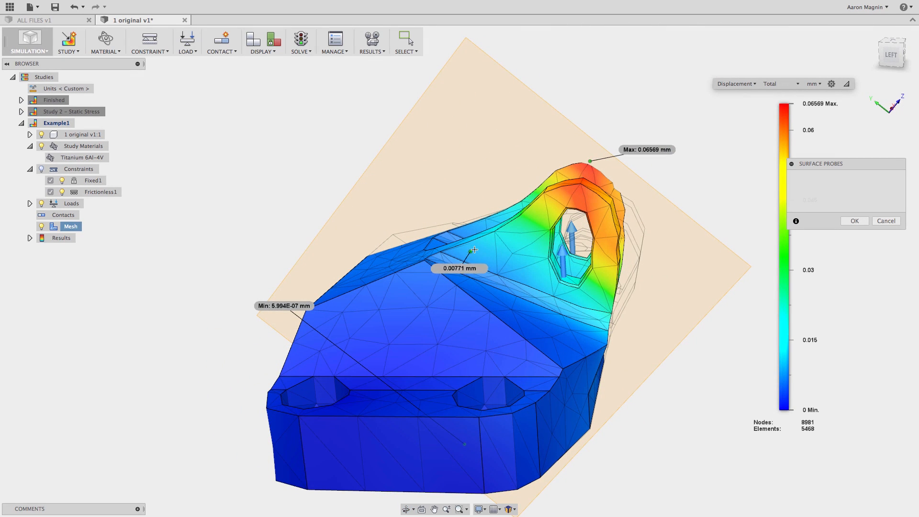
{"action": "left_click", "coordinate": [482, 245]}
{"action": "left_click", "coordinate": [501, 234]}
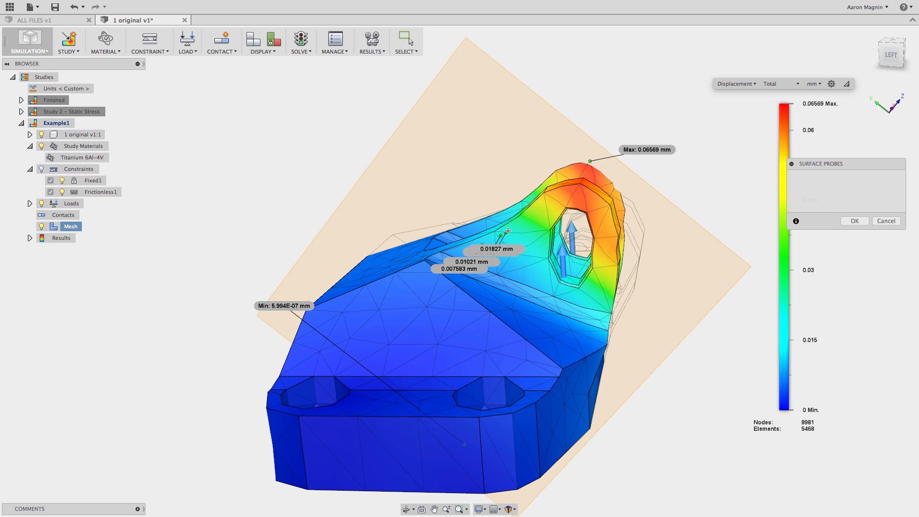
{"action": "left_click", "coordinate": [519, 223]}
{"action": "left_click", "coordinate": [531, 213]}
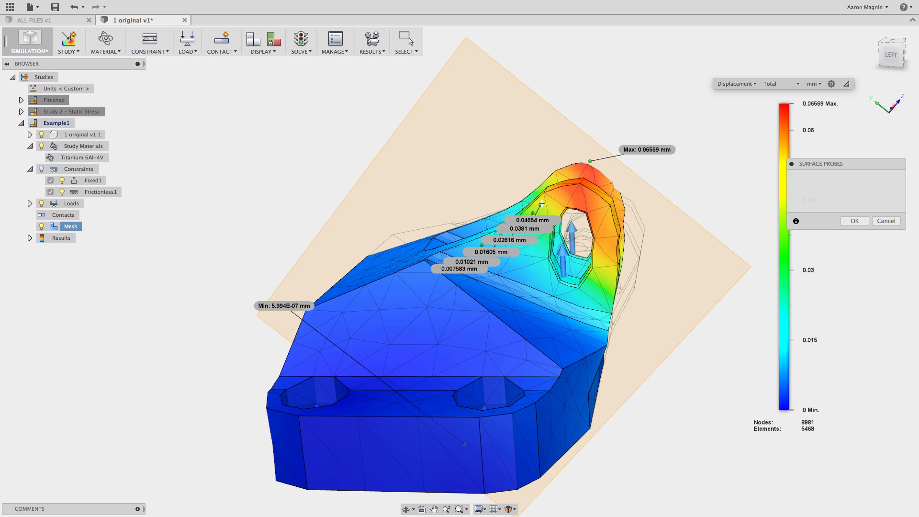
{"action": "left_click", "coordinate": [546, 200]}
{"action": "left_click", "coordinate": [556, 194]}
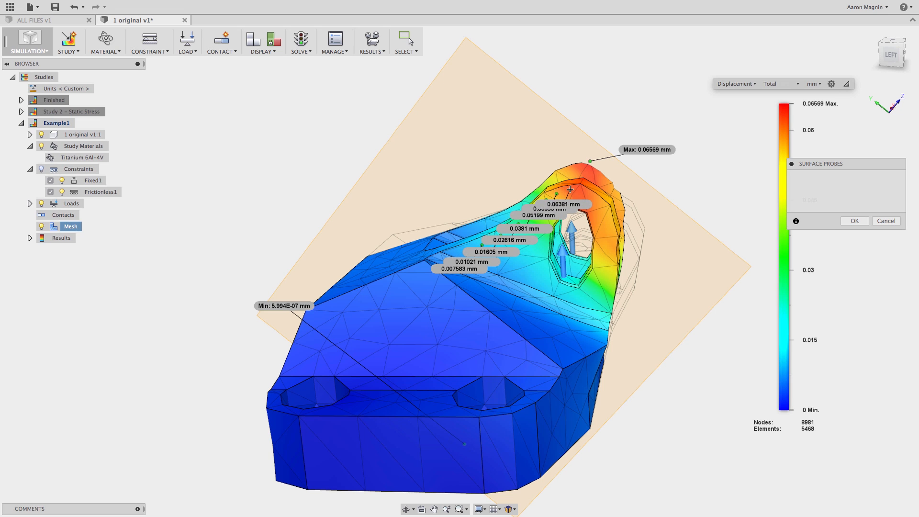
{"action": "left_click", "coordinate": [570, 189]}
{"action": "left_click", "coordinate": [588, 194]}
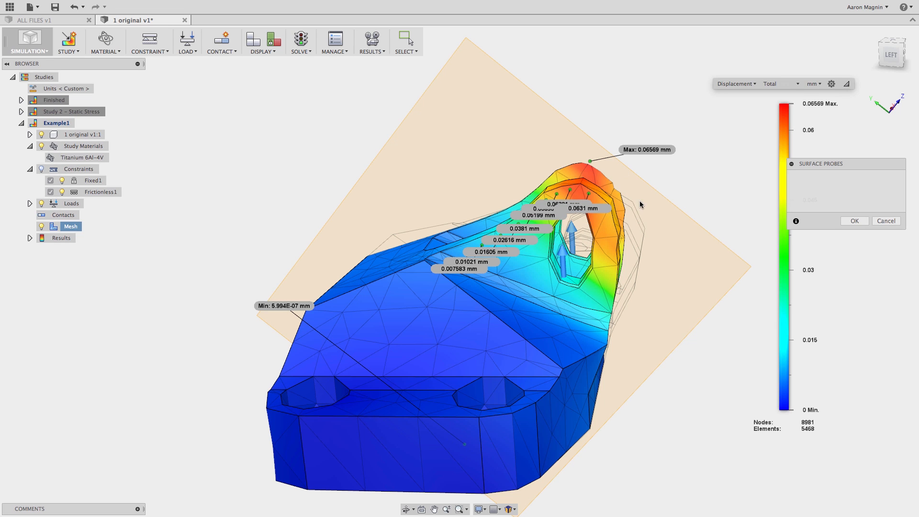
{"action": "key", "text": "Escape"}
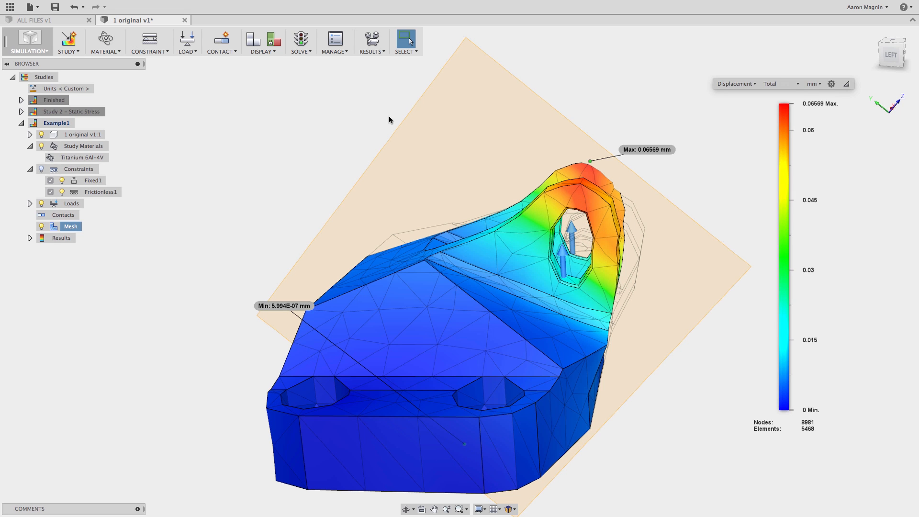
- Place four surface probes along the side of the outer lug, from its base up to its top, and accept them
{"action": "left_click", "coordinate": [376, 52]}
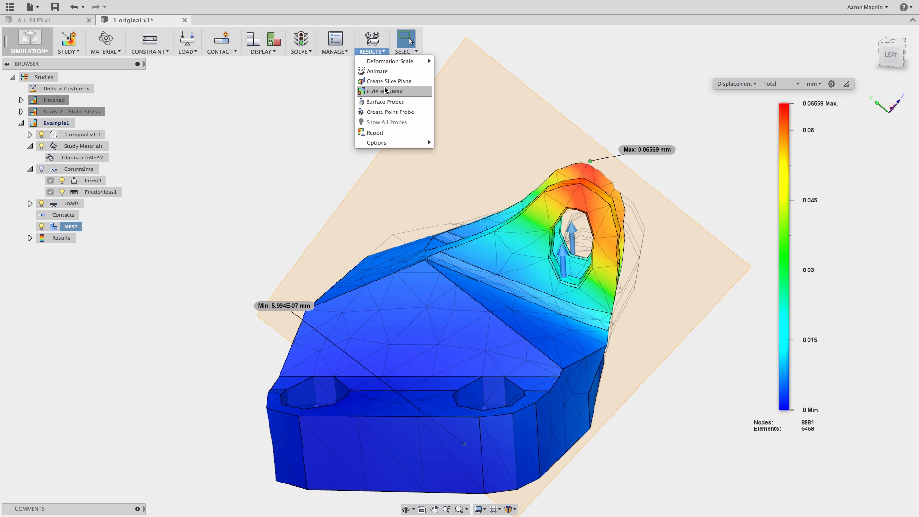
{"action": "left_click", "coordinate": [387, 102]}
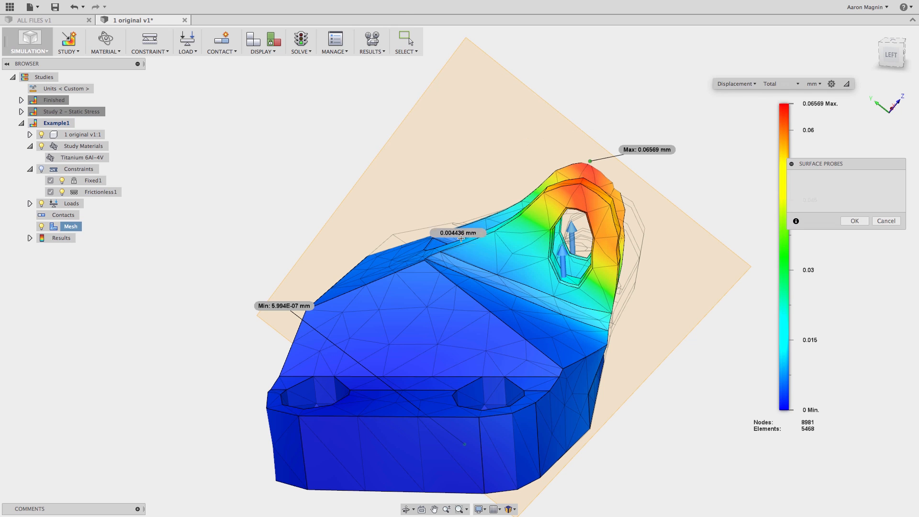
{"action": "left_click", "coordinate": [471, 249]}
{"action": "left_click", "coordinate": [516, 224]}
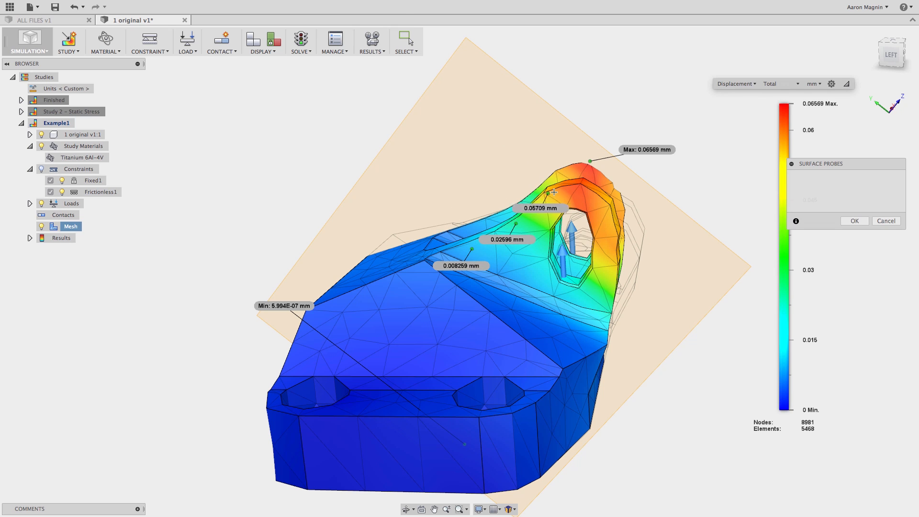
{"action": "left_click", "coordinate": [556, 192]}
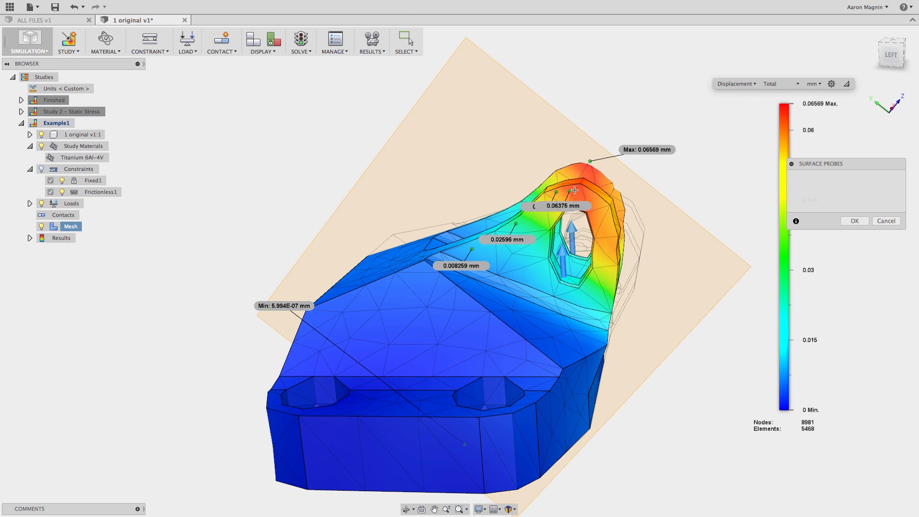
{"action": "left_click", "coordinate": [854, 221]}
- Spread the four surface probe labels out above the bracket, clear of the lug and each other
{"action": "left_click_drag", "start_coordinate": [600, 210], "coordinate": [622, 233]}
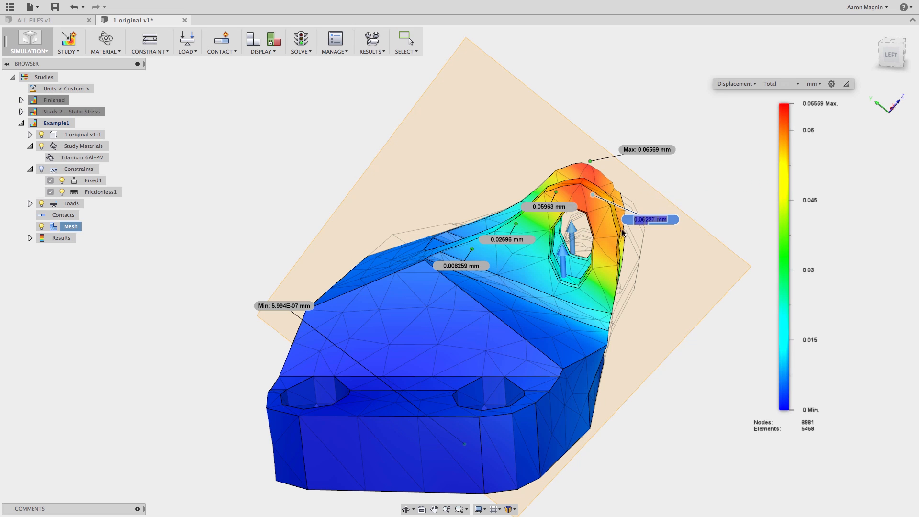
{"action": "left_click_drag", "start_coordinate": [549, 206], "coordinate": [514, 137]}
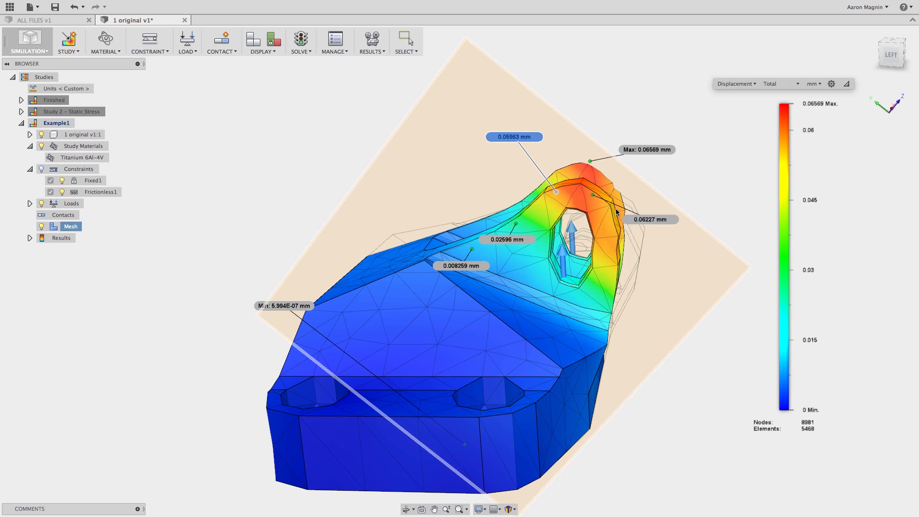
{"action": "left_click_drag", "start_coordinate": [632, 217], "coordinate": [546, 106]}
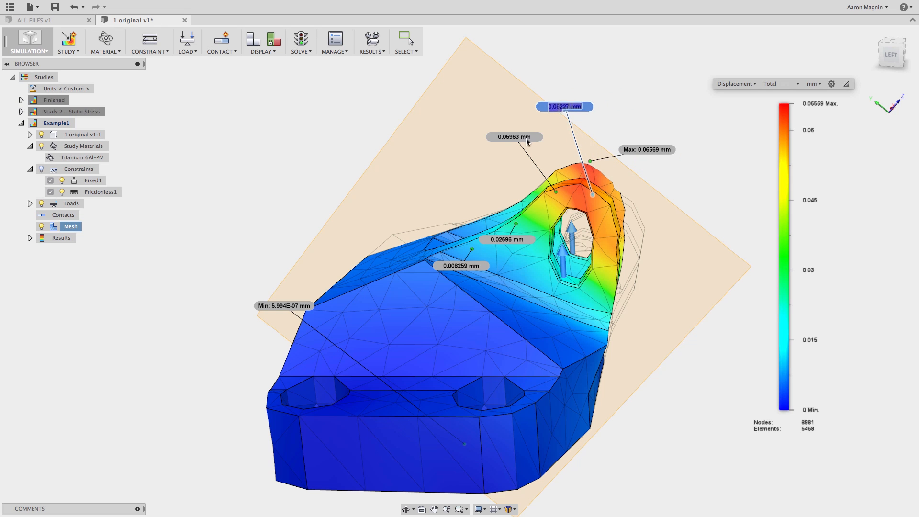
{"action": "left_click_drag", "start_coordinate": [508, 237], "coordinate": [478, 186]}
{"action": "left_click_drag", "start_coordinate": [461, 265], "coordinate": [439, 200]}
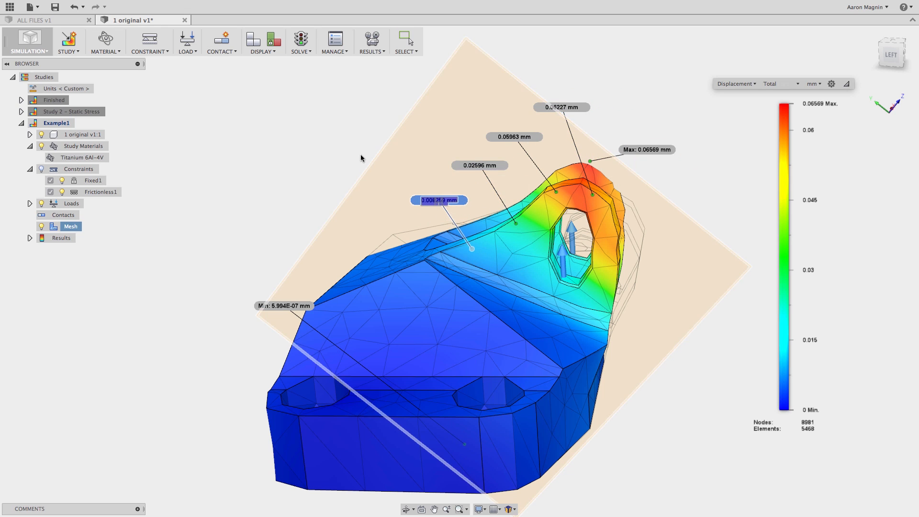
{"action": "middle_click_drag", "start_coordinate": [406, 154], "coordinate": [383, 167], "text": "shift"}
{"action": "left_click_drag", "start_coordinate": [339, 165], "coordinate": [378, 164]}
{"action": "key", "text": "Escape"}
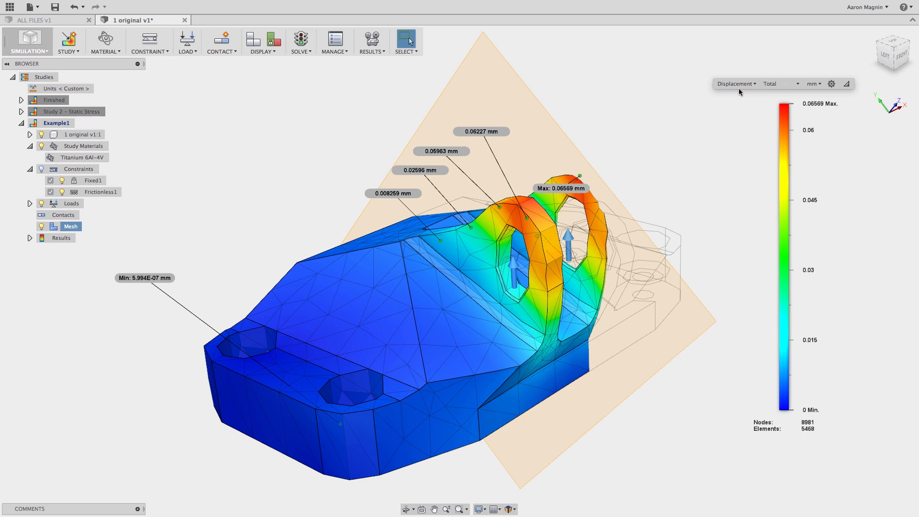
- Show the Safety Factor result at the probes, switch to Stress, and view the cut side of the bracket
{"action": "left_click", "coordinate": [737, 83]}
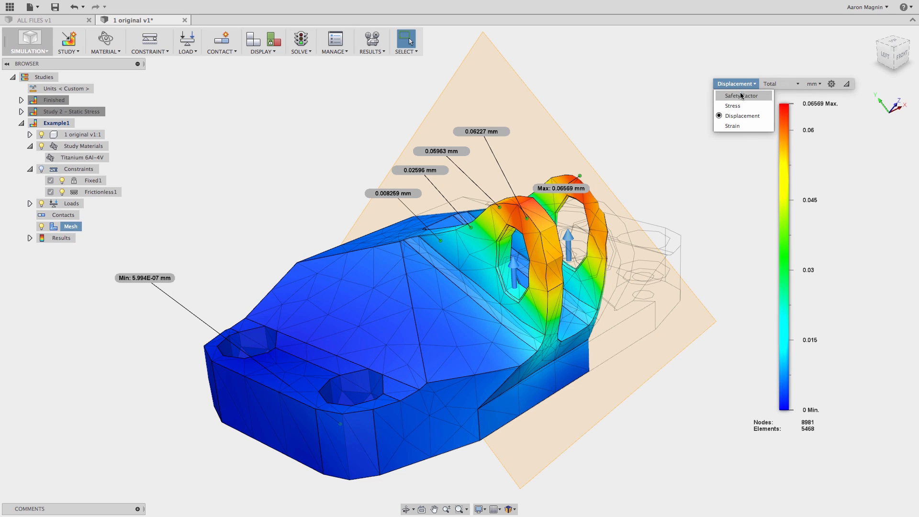
{"action": "left_click", "coordinate": [739, 94]}
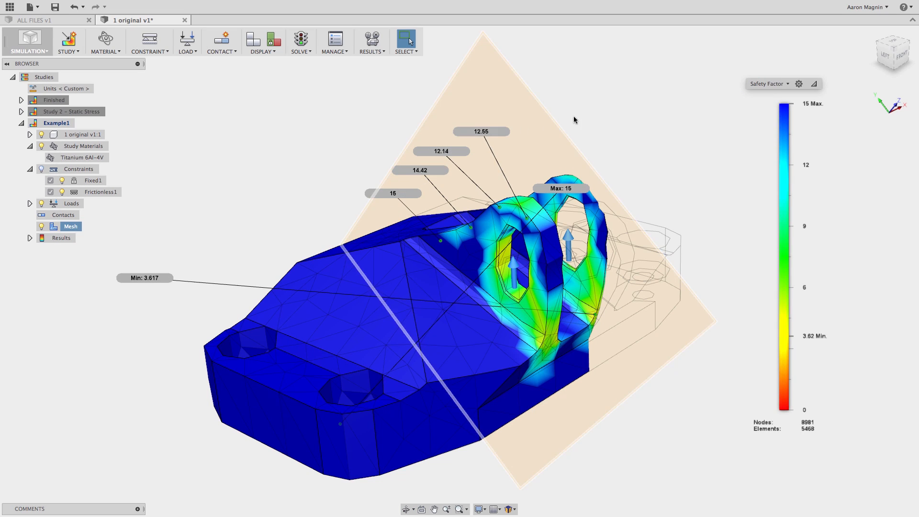
{"action": "left_click", "coordinate": [768, 84]}
{"action": "left_click", "coordinate": [764, 105]}
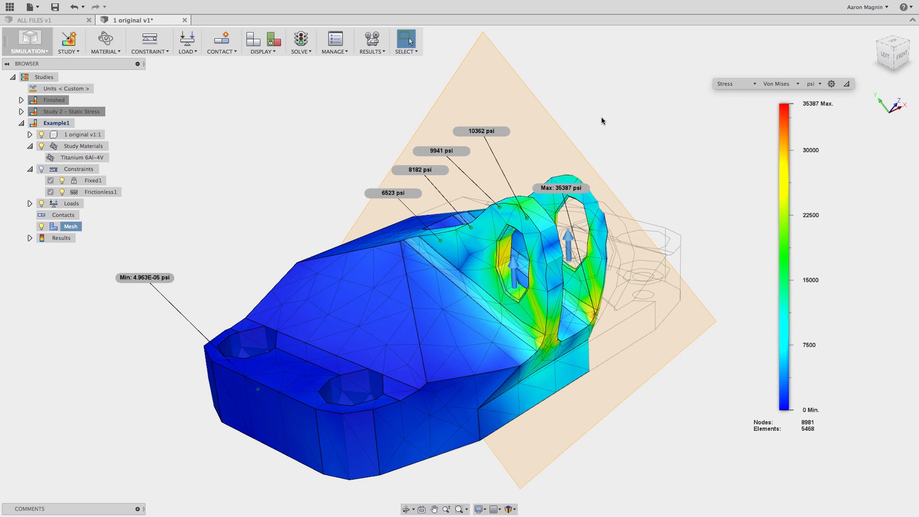
{"action": "middle_click_drag", "start_coordinate": [602, 121], "coordinate": [455, 122], "text": "shift"}
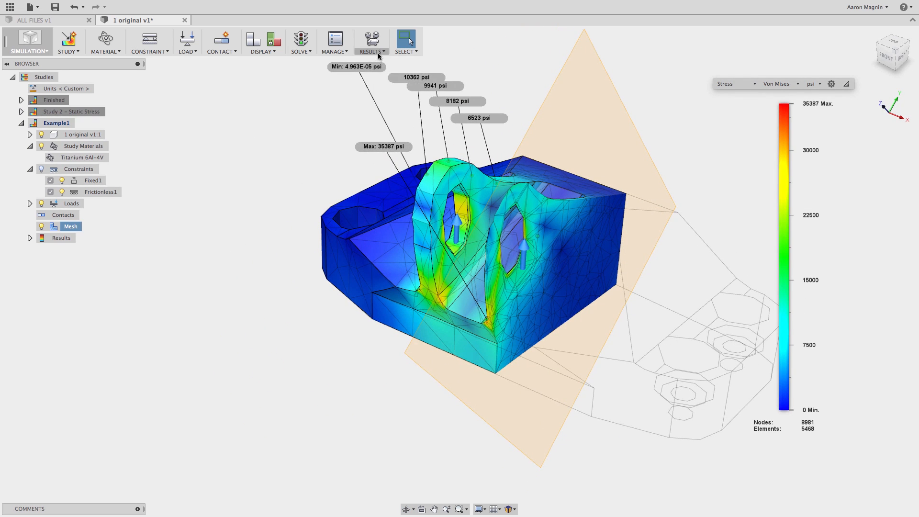
- Create a point probe on the sloped back face of the bracket, at about X -86.34, Y 33.9, Z 30.76 mm
{"action": "left_click", "coordinate": [378, 56]}
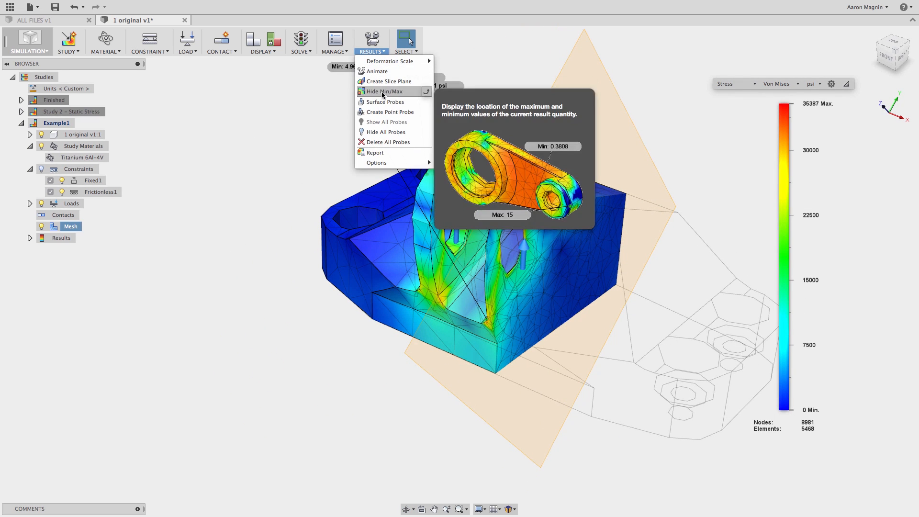
{"action": "left_click", "coordinate": [383, 113]}
{"action": "scroll", "coordinate": [411, 213], "scroll_direction": "down", "scroll_amount": 3}
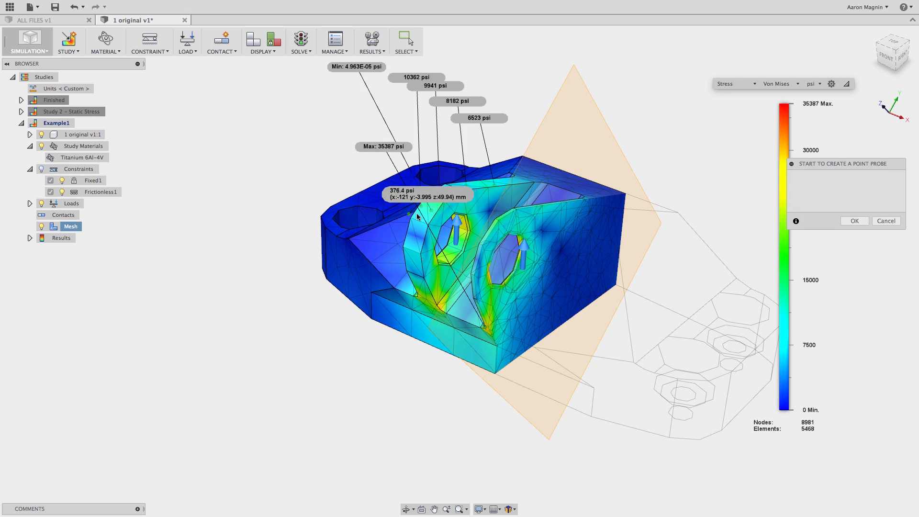
{"action": "middle_click_drag", "start_coordinate": [411, 213], "coordinate": [497, 179], "text": "shift"}
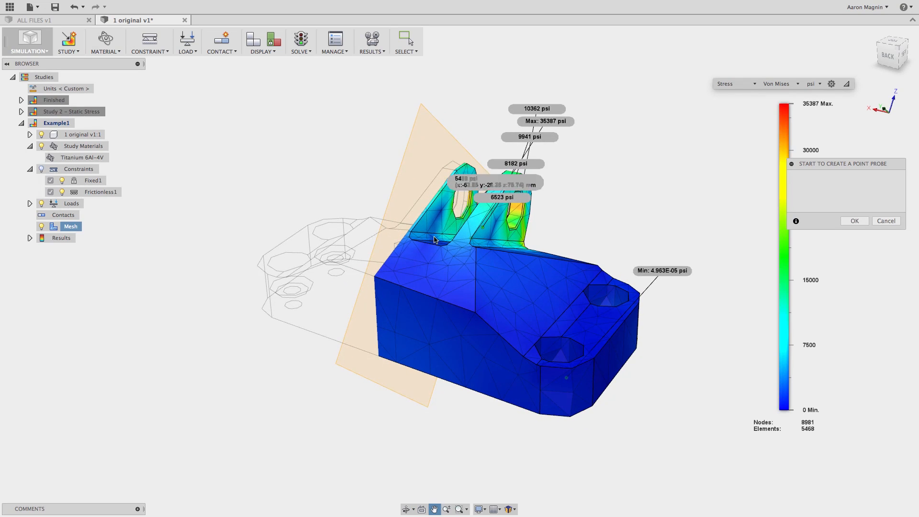
{"action": "left_click", "coordinate": [443, 261]}
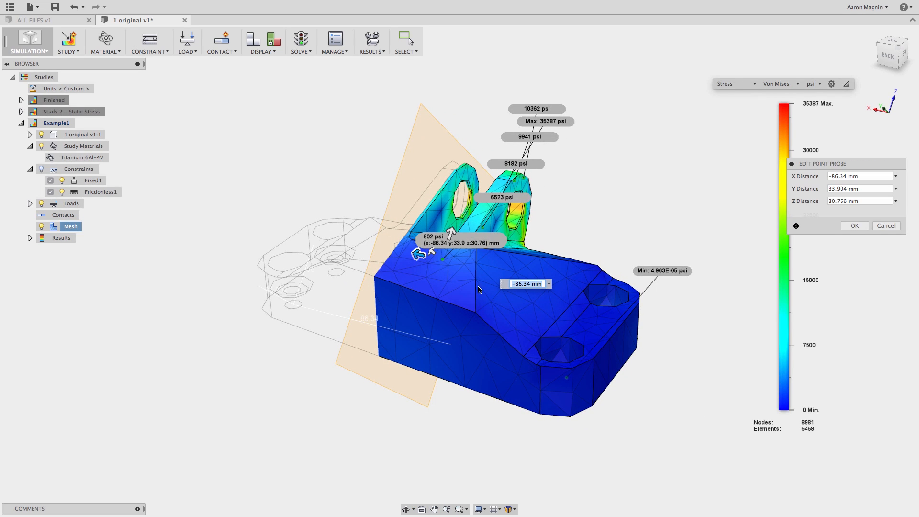
- Move the point probe to about X -38.16, Y 15.79, Z 61.37 mm and place its label above the probe point
{"action": "middle_click_drag", "start_coordinate": [462, 274], "coordinate": [511, 225], "text": "shift"}
{"action": "scroll", "coordinate": [512, 216], "scroll_direction": "up", "scroll_amount": 5}
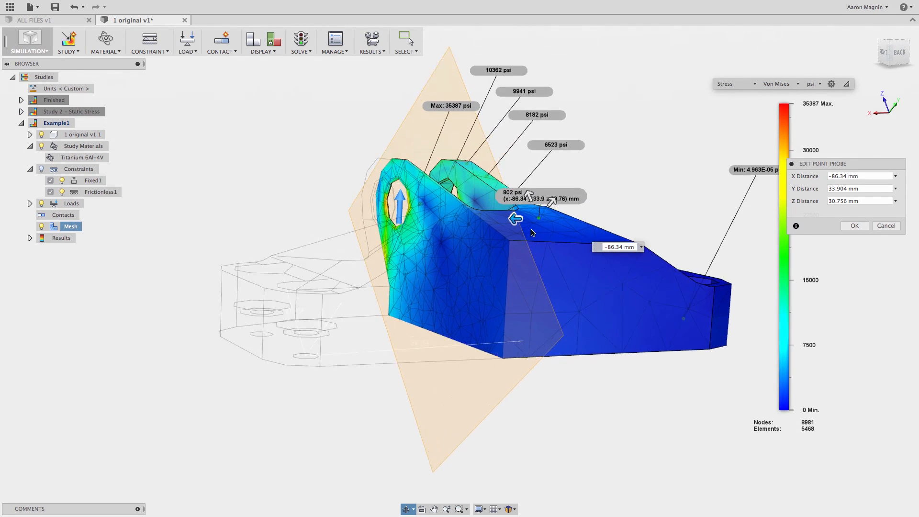
{"action": "left_click_drag", "start_coordinate": [531, 193], "coordinate": [318, 284]}
{"action": "middle_click_drag", "start_coordinate": [397, 276], "coordinate": [485, 280], "text": "shift"}
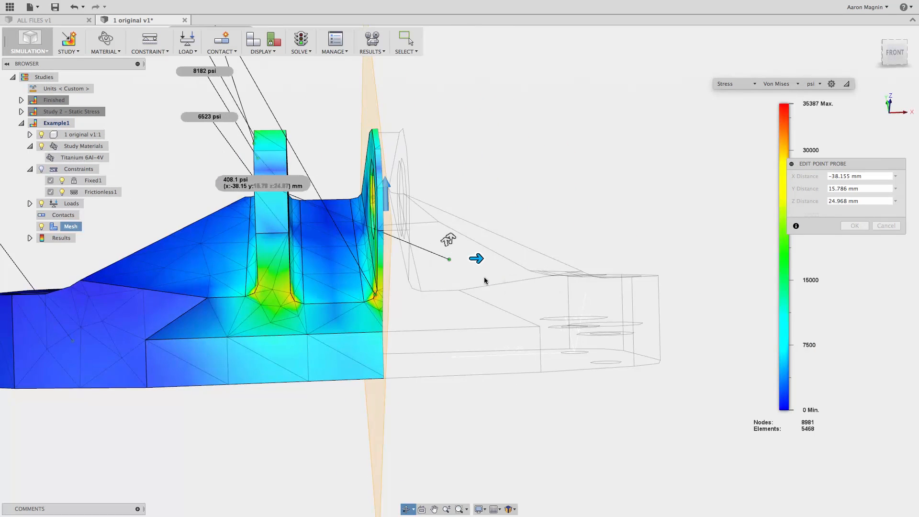
{"action": "left_click_drag", "start_coordinate": [451, 238], "coordinate": [458, 139]}
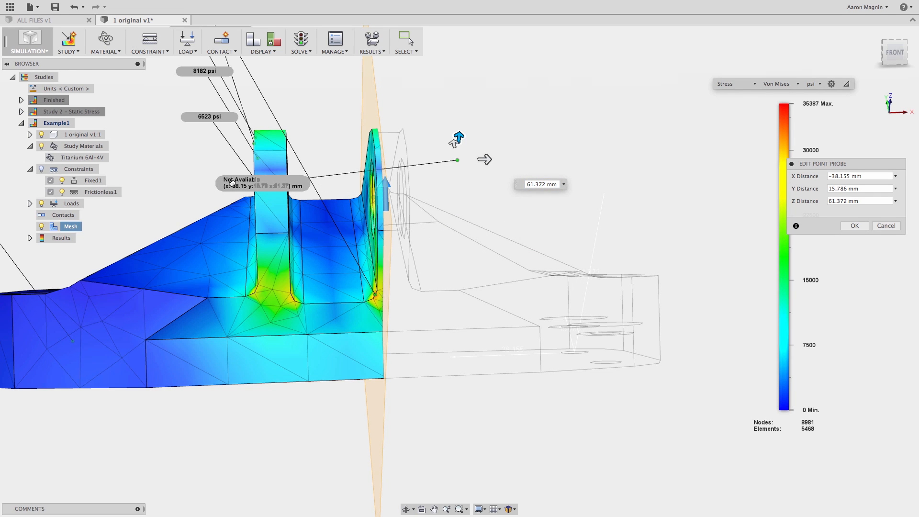
{"action": "left_click_drag", "start_coordinate": [229, 183], "coordinate": [461, 86]}
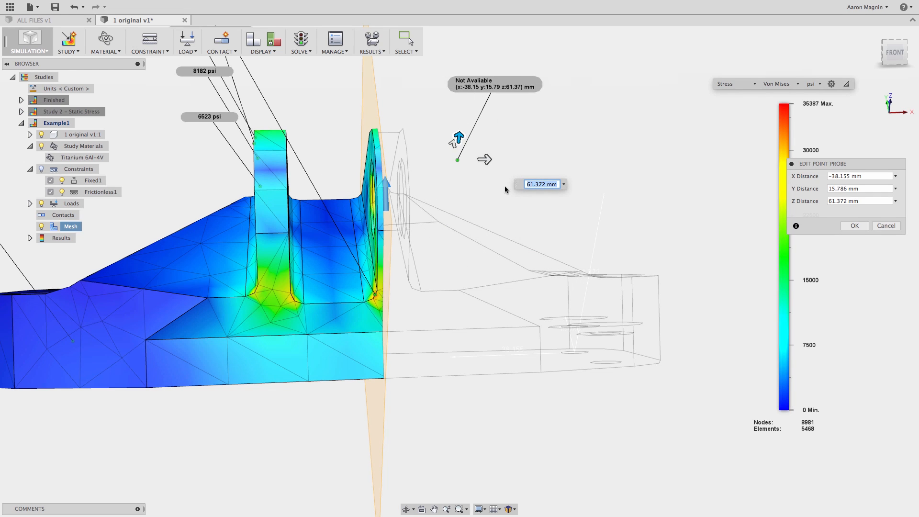
- Reposition the point probe to about Y -10.44 and Z 36.55 mm, within the bracket's solid body, and accept it
{"action": "middle_click_drag", "start_coordinate": [476, 168], "coordinate": [455, 173], "text": "shift"}
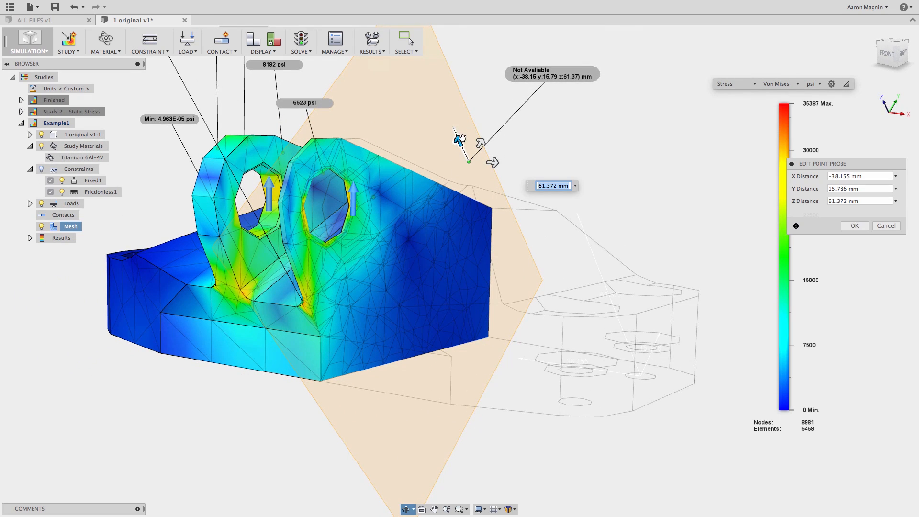
{"action": "left_click_drag", "start_coordinate": [478, 146], "coordinate": [477, 300]}
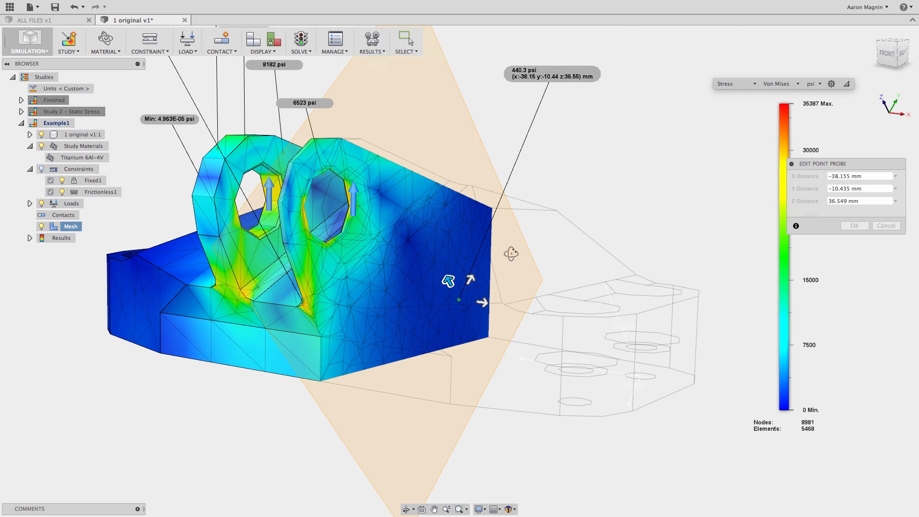
{"action": "mouse_move", "coordinate": [511, 254]}
{"action": "middle_mouse_down", "text": "shift"}
{"action": "mouse_move", "coordinate": [475, 242]}
{"action": "mouse_move", "coordinate": [550, 252]}
{"action": "mouse_move", "coordinate": [519, 261]}
{"action": "middle_mouse_up", "text": "shift"}
{"action": "left_click", "coordinate": [854, 226]}
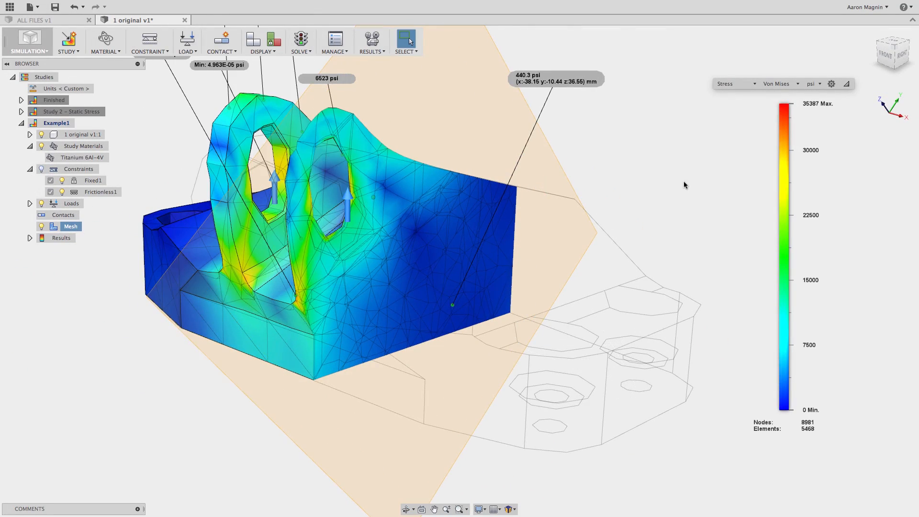
- Generate a report preview for the Example1 study and switch to the Chrome window that shows it
{"action": "left_click", "coordinate": [381, 53]}
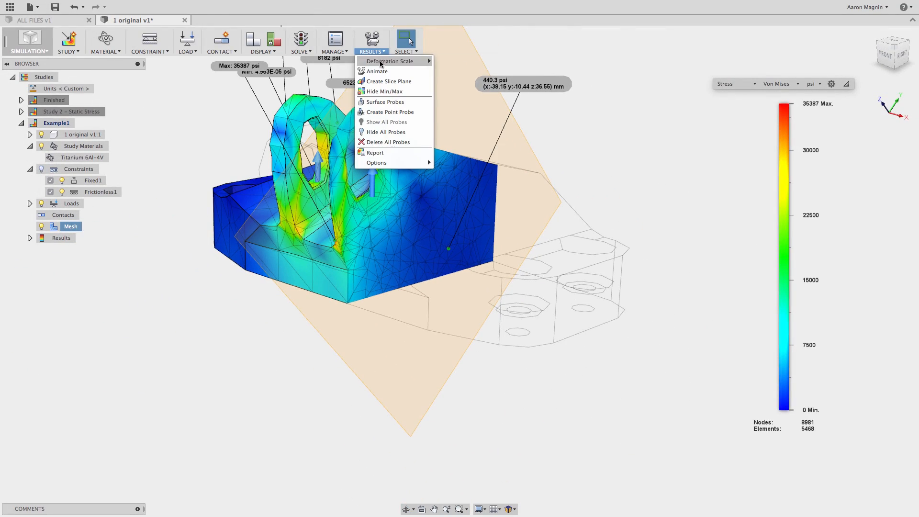
{"action": "left_click", "coordinate": [377, 153]}
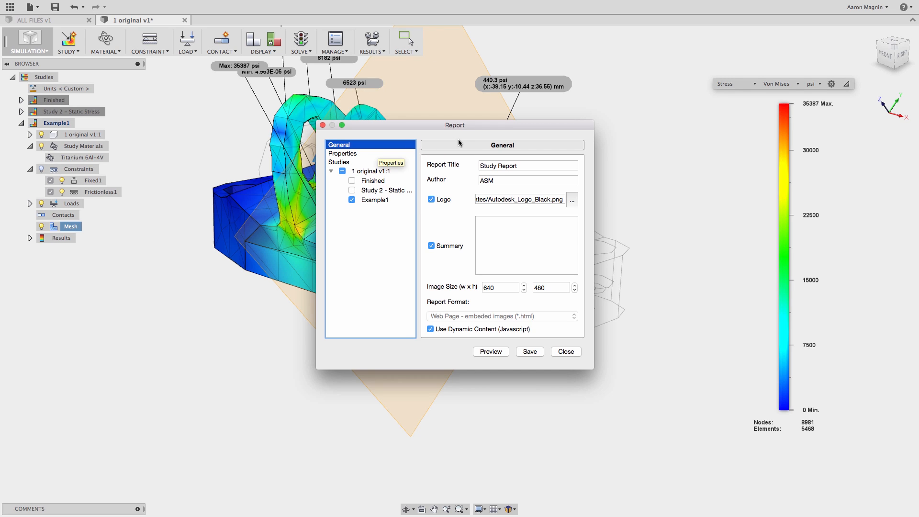
{"action": "left_click", "coordinate": [492, 352]}
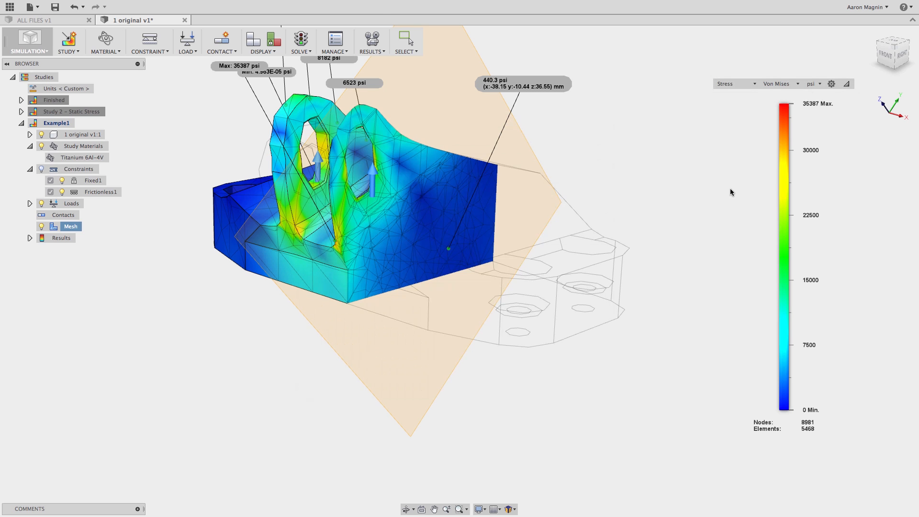
{"action": "mouse_move", "coordinate": [205, 4]}
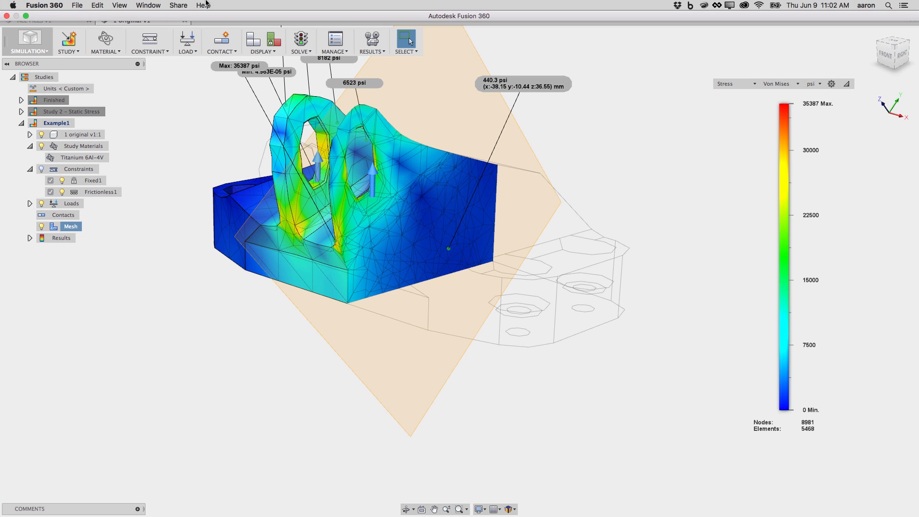
{"action": "left_click", "coordinate": [26, 17]}
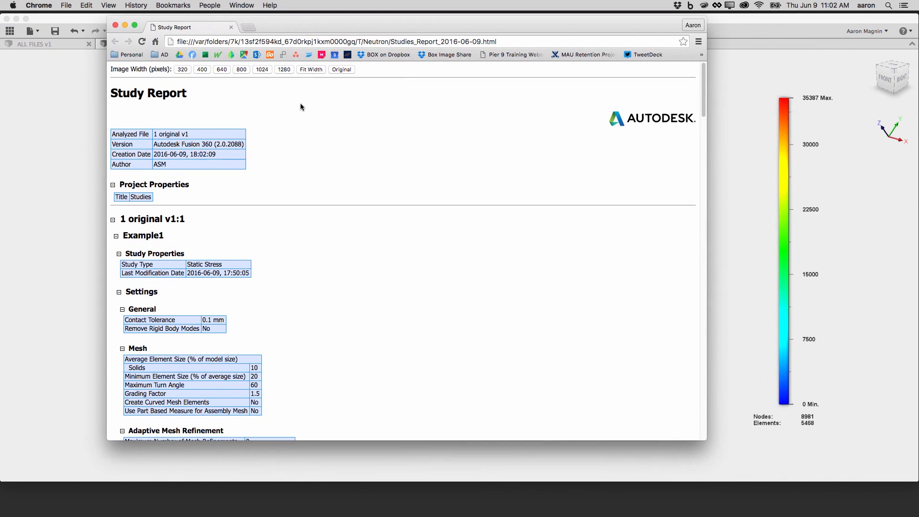
- Read through the study report, from the mesh settings, material, constraints and loads to the result summary and result plots
{"action": "scroll", "coordinate": [222, 118], "scroll_direction": "down", "scroll_amount": 2}
{"action": "scroll", "coordinate": [214, 105], "scroll_direction": "down", "scroll_amount": 10}
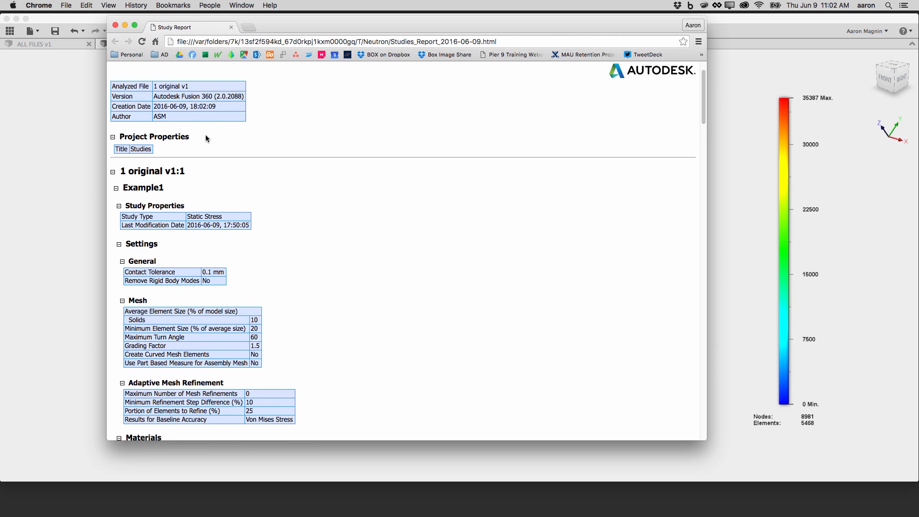
{"action": "scroll", "coordinate": [181, 165], "scroll_direction": "down", "scroll_amount": 9}
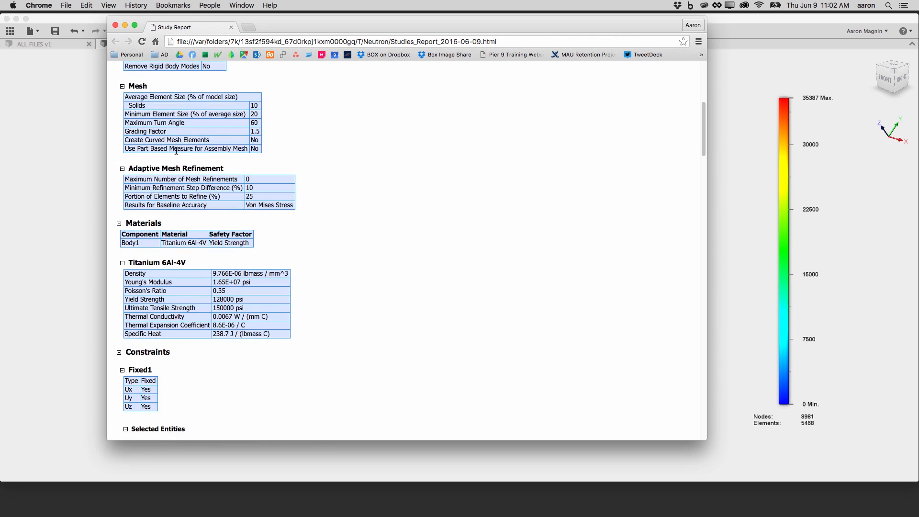
{"action": "scroll", "coordinate": [201, 172], "scroll_direction": "up", "scroll_amount": 1}
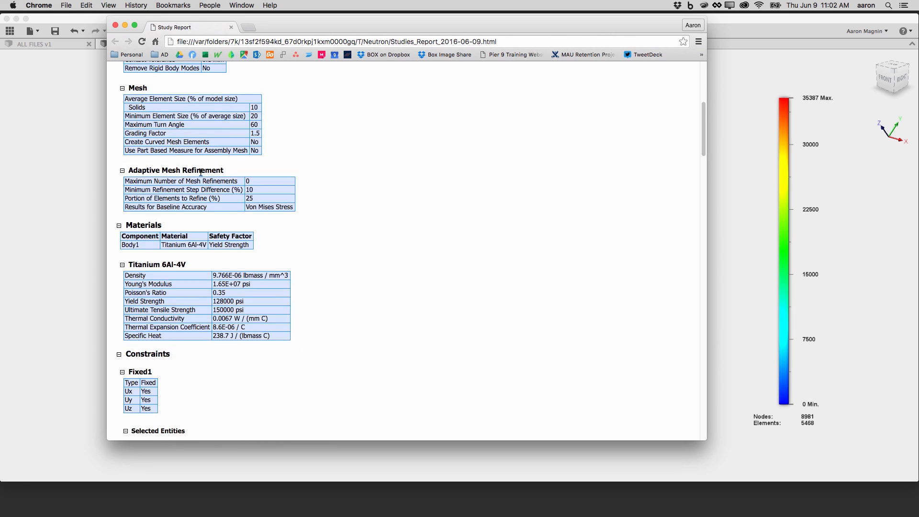
{"action": "scroll", "coordinate": [206, 179], "scroll_direction": "down", "scroll_amount": 20}
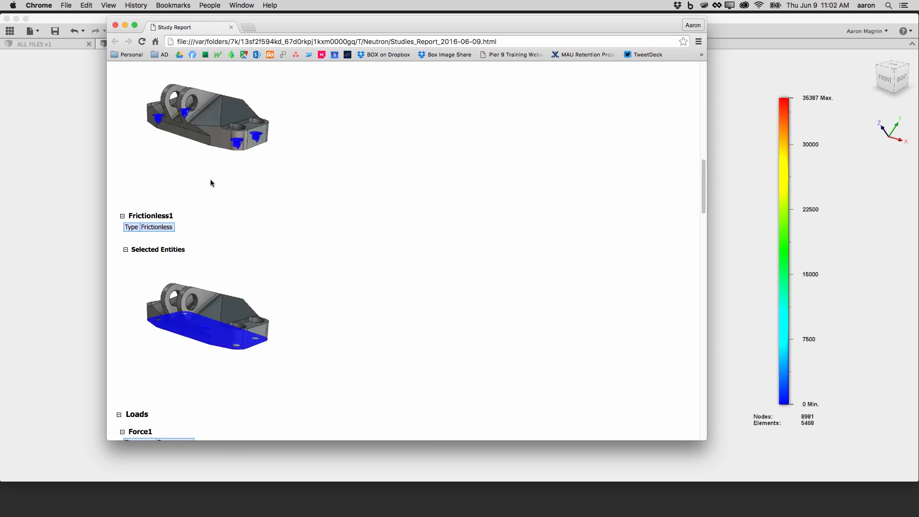
{"action": "scroll", "coordinate": [208, 139], "scroll_direction": "up", "scroll_amount": 3}
{"action": "scroll", "coordinate": [168, 167], "scroll_direction": "down", "scroll_amount": 3}
{"action": "scroll", "coordinate": [212, 245], "scroll_direction": "down", "scroll_amount": 20}
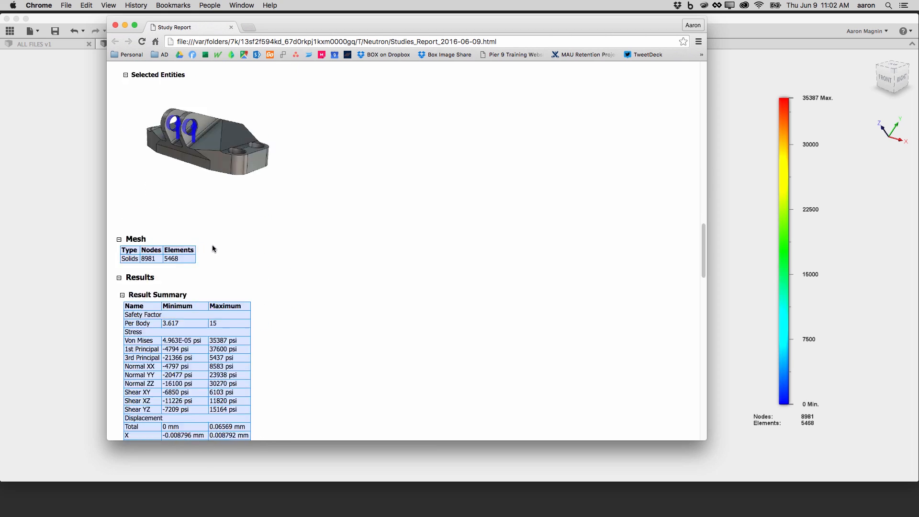
{"action": "scroll", "coordinate": [213, 247], "scroll_direction": "down", "scroll_amount": 20}
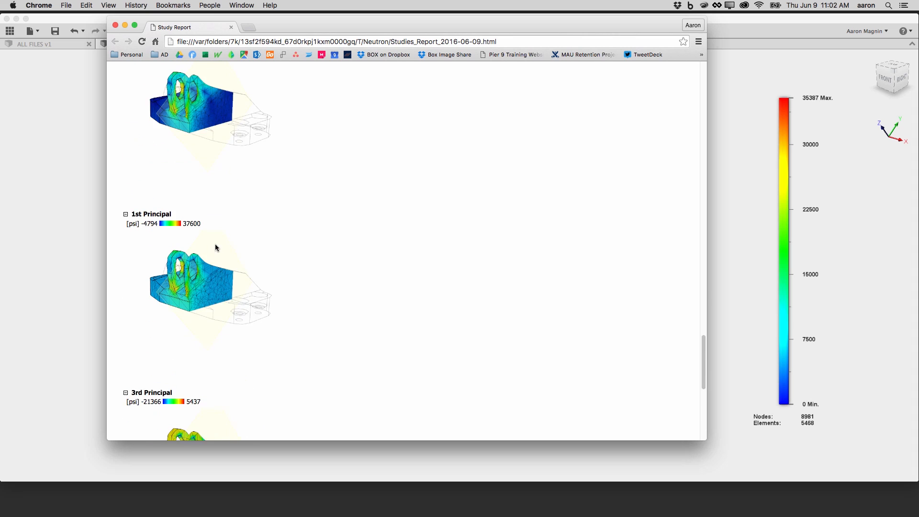
{"action": "scroll", "coordinate": [216, 243], "scroll_direction": "down", "scroll_amount": 2}
{"action": "scroll", "coordinate": [216, 237], "scroll_direction": "up", "scroll_amount": 15}
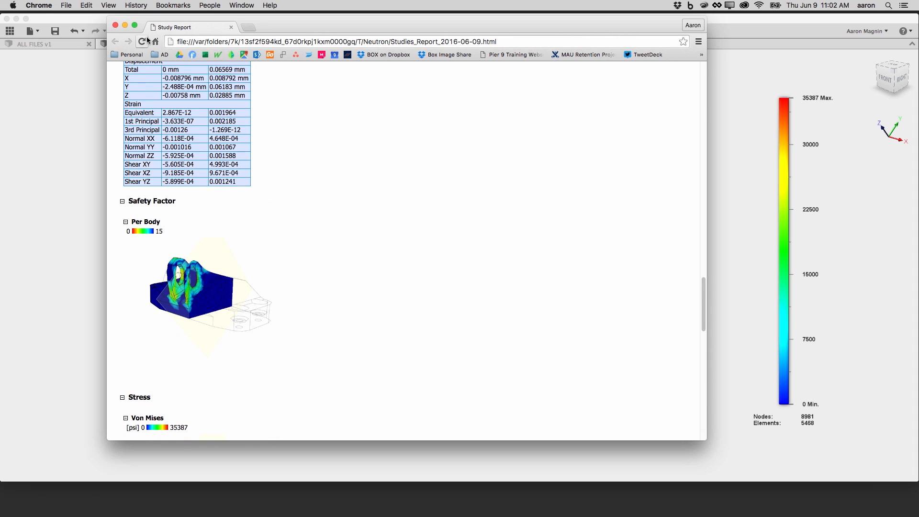
- Close the study report and return Fusion 360 to full screen with the whole bracket and its probe labels in view
{"action": "left_click", "coordinate": [230, 28]}
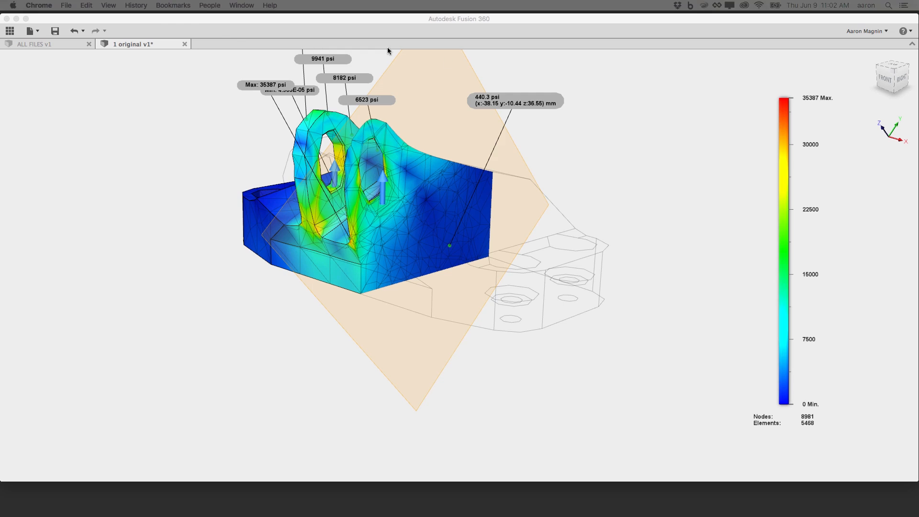
{"action": "left_click", "coordinate": [26, 19]}
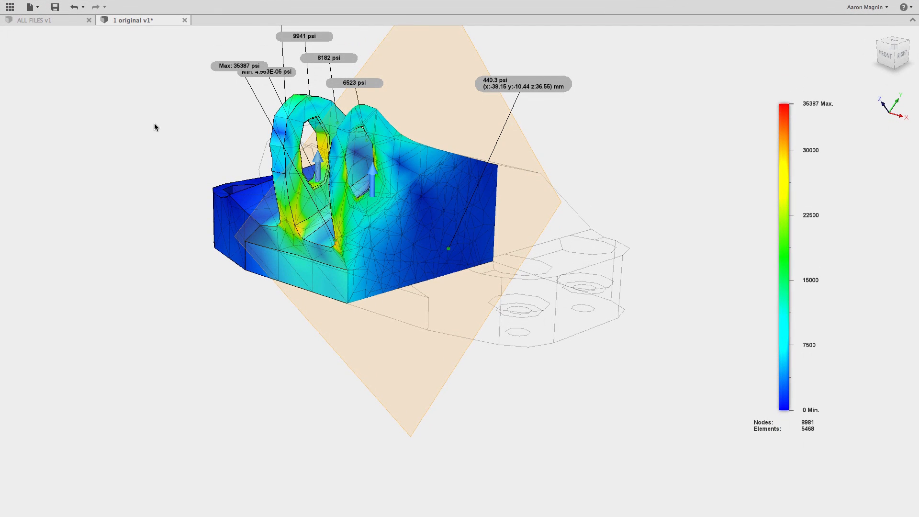
{"action": "middle_click_drag", "start_coordinate": [168, 125], "coordinate": [200, 213]}
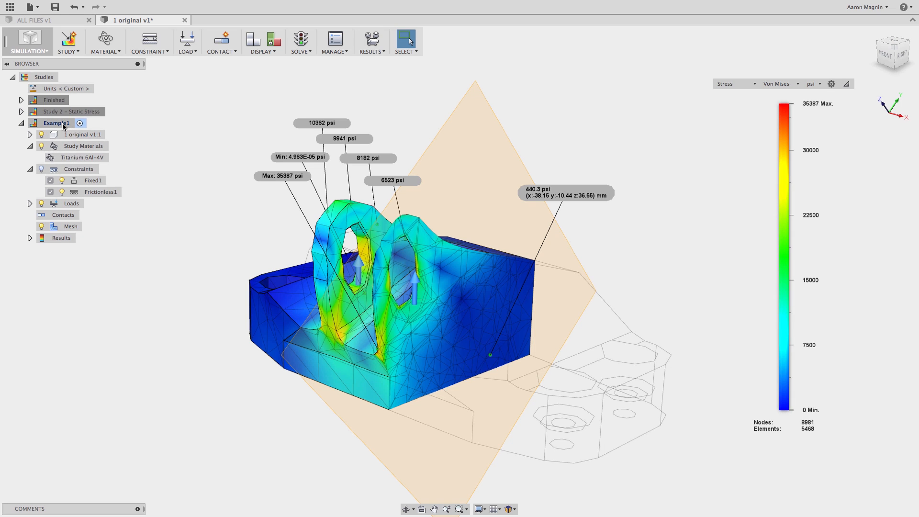
- Switch the bracket design from the Simulation workspace to the Model workspace
{"action": "left_click", "coordinate": [42, 52]}
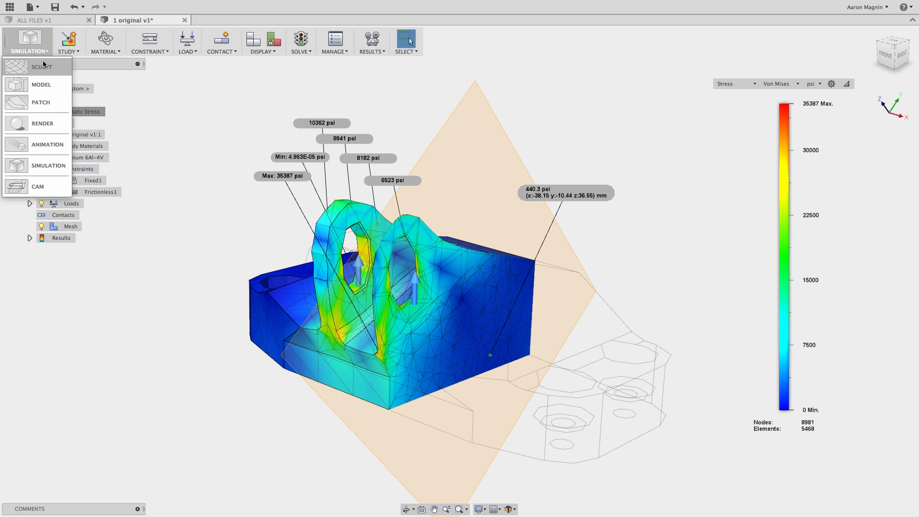
{"action": "left_click", "coordinate": [33, 7]}
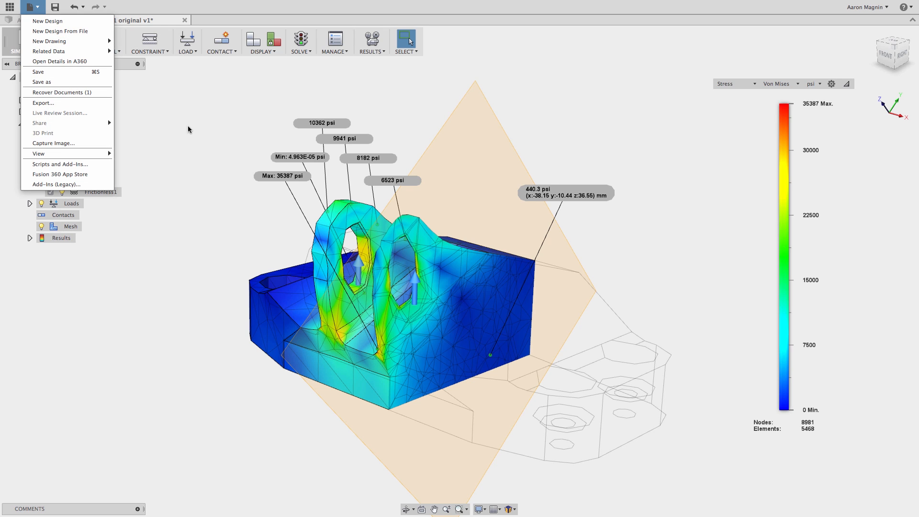
{"action": "key", "text": "Escape"}
{"action": "left_click", "coordinate": [29, 48]}
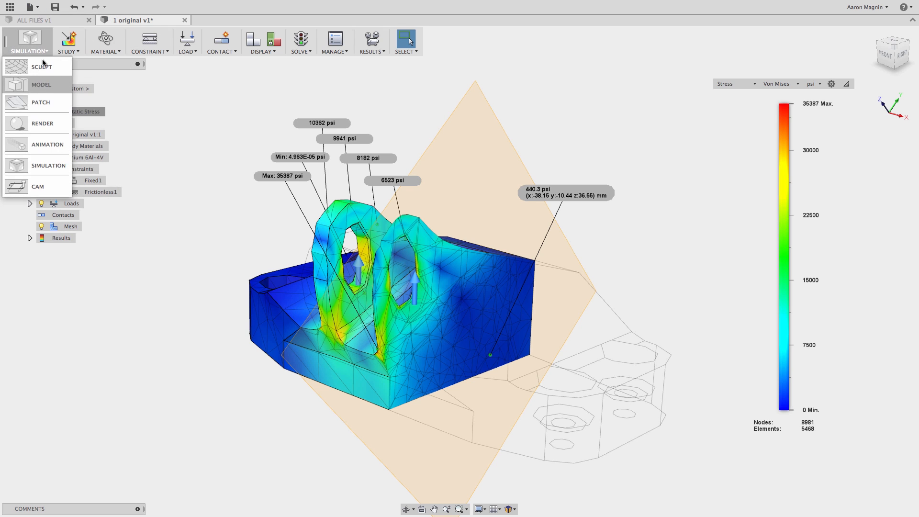
{"action": "left_click", "coordinate": [42, 84]}
- Open the sharing options for the bracket design
{"action": "left_click", "coordinate": [38, 8]}
{"action": "mouse_move", "coordinate": [56, 125]}
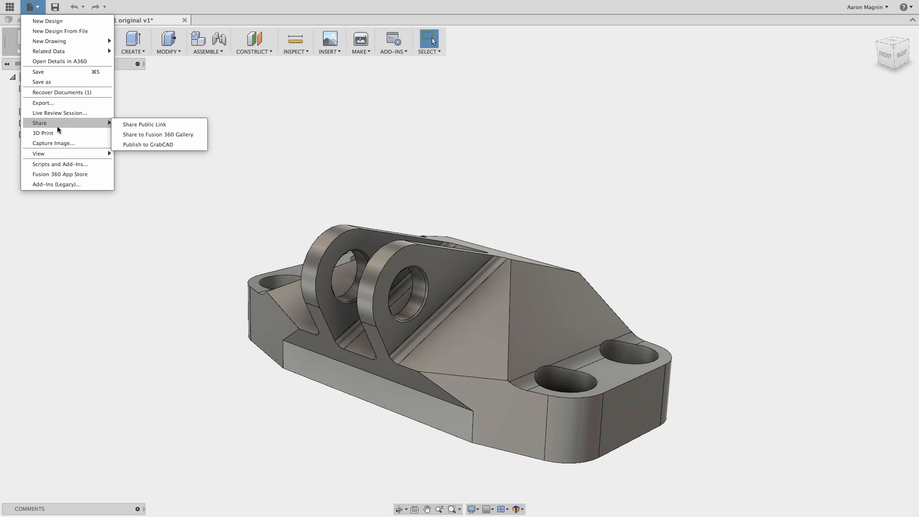
- Turn on public link sharing for the latest version of the design, with downloads allowed, and copy the link
{"action": "left_click", "coordinate": [119, 124]}
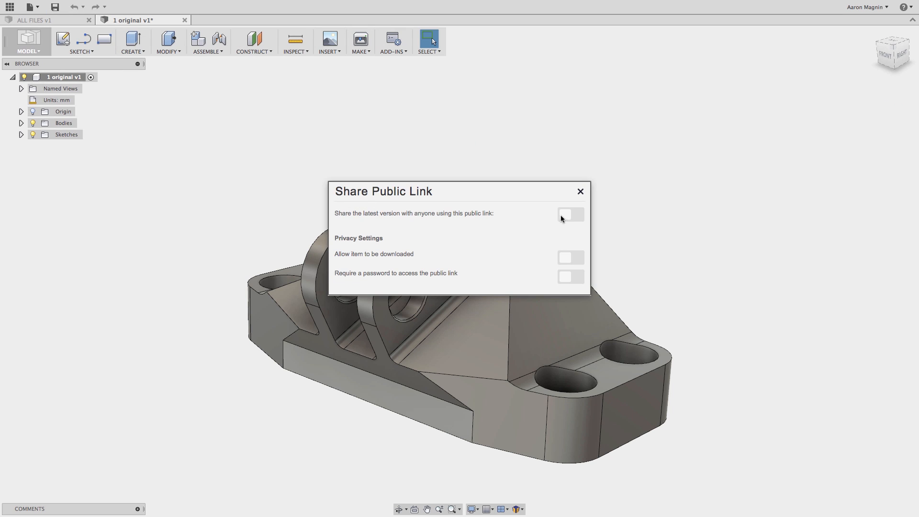
{"action": "left_click", "coordinate": [564, 214]}
{"action": "left_click", "coordinate": [569, 219]}
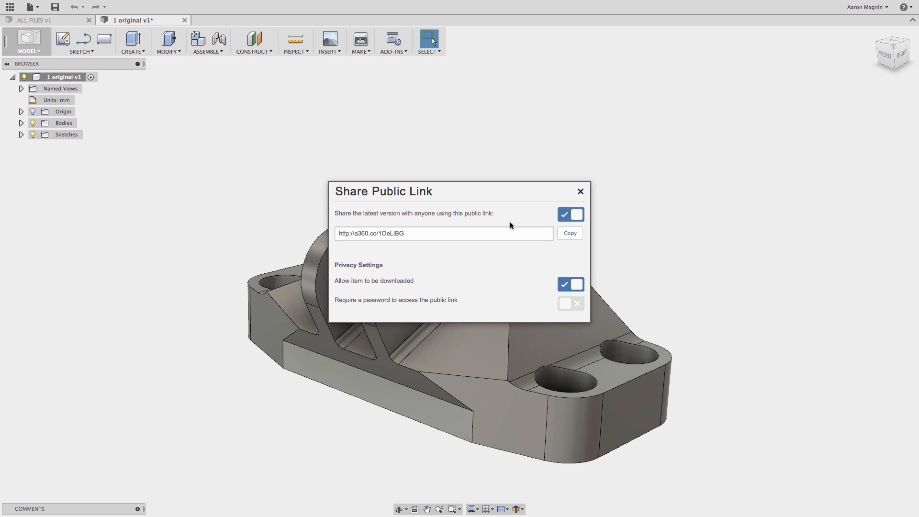
{"action": "left_click", "coordinate": [569, 237]}
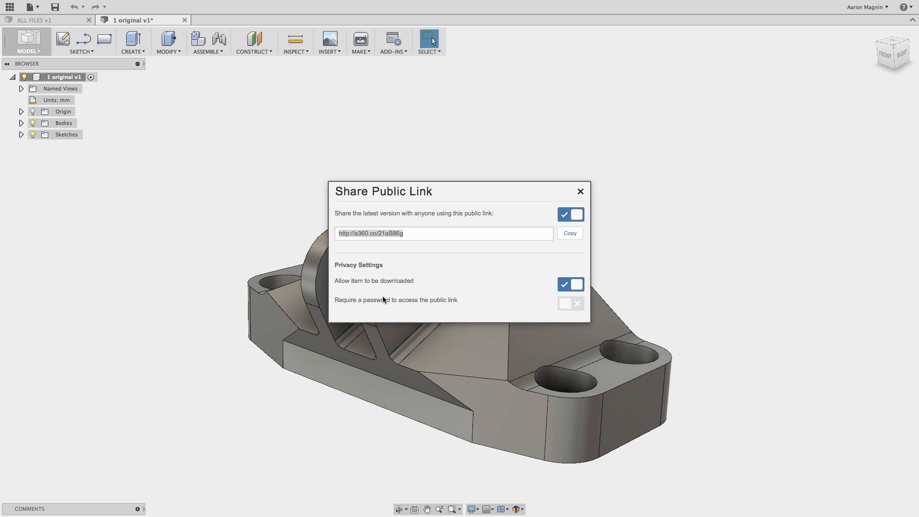
- Save a new version of the design with the description "User Saved" and close the public link dialog
{"action": "left_click", "coordinate": [54, 7]}
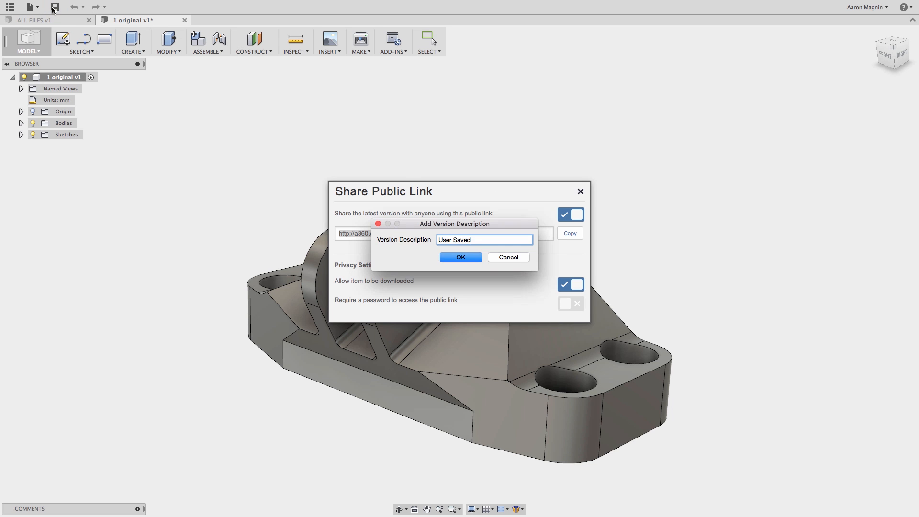
{"action": "left_click", "coordinate": [447, 259]}
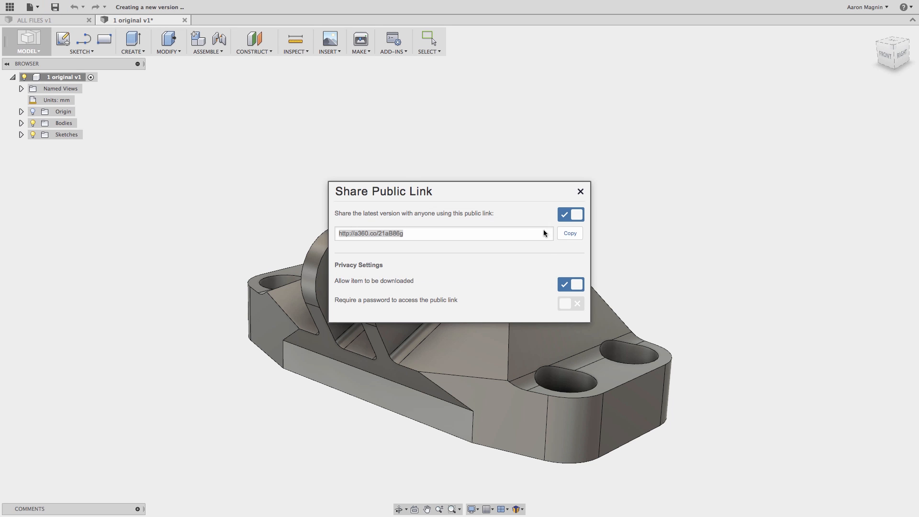
{"action": "left_click", "coordinate": [580, 192]}
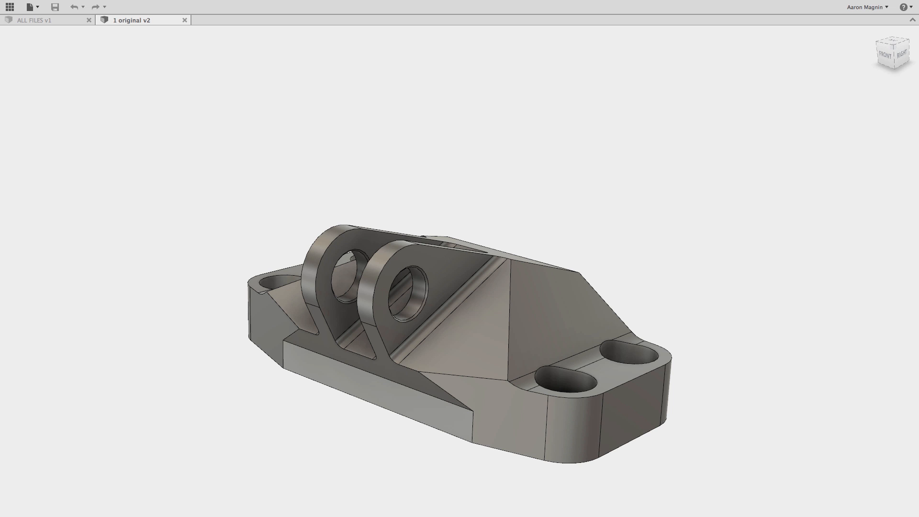
{"action": "left_click", "coordinate": [61, 2]}
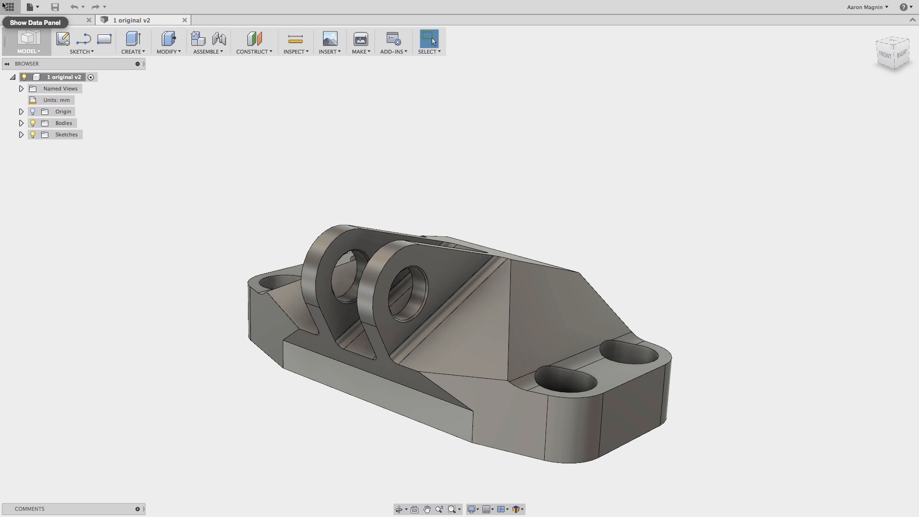
{"action": "left_click", "coordinate": [31, 7]}
{"action": "mouse_move", "coordinate": [40, 42]}
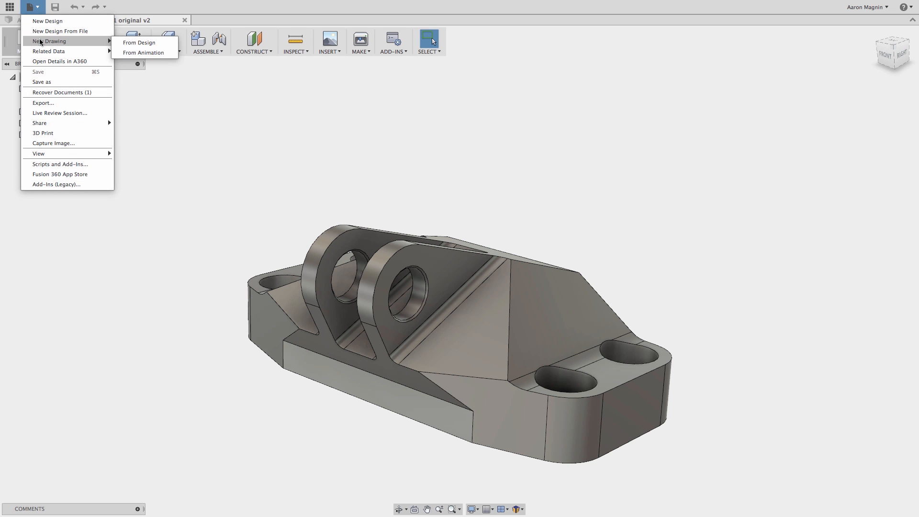
{"action": "left_click", "coordinate": [274, 119]}
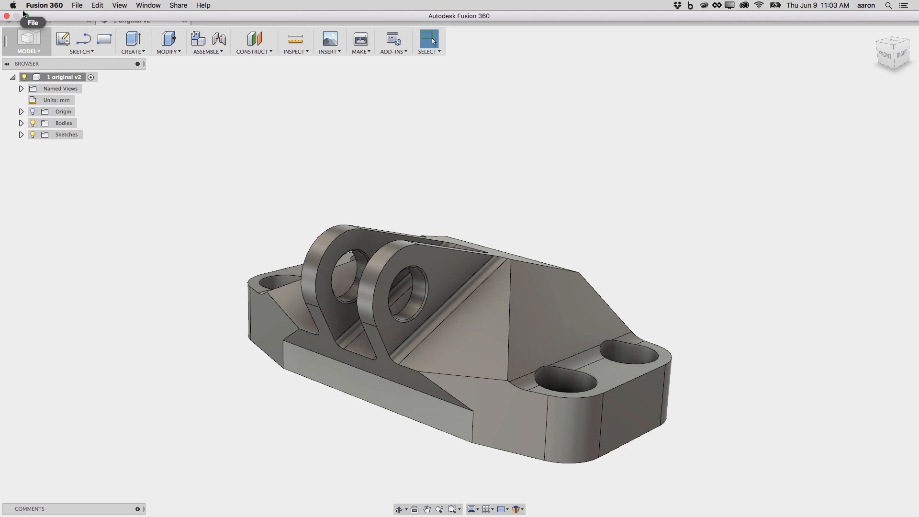
- Leave full screen, switch to Chrome and inspect the shared bracket in the A360 viewer from a front angle
{"action": "left_click", "coordinate": [25, 18]}
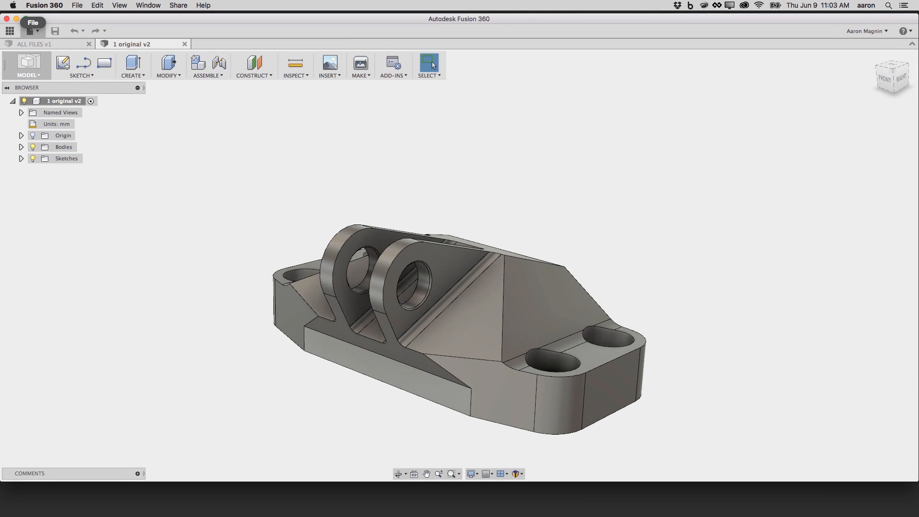
{"action": "left_click_drag", "start_coordinate": [918, 143], "coordinate": [228, 40]}
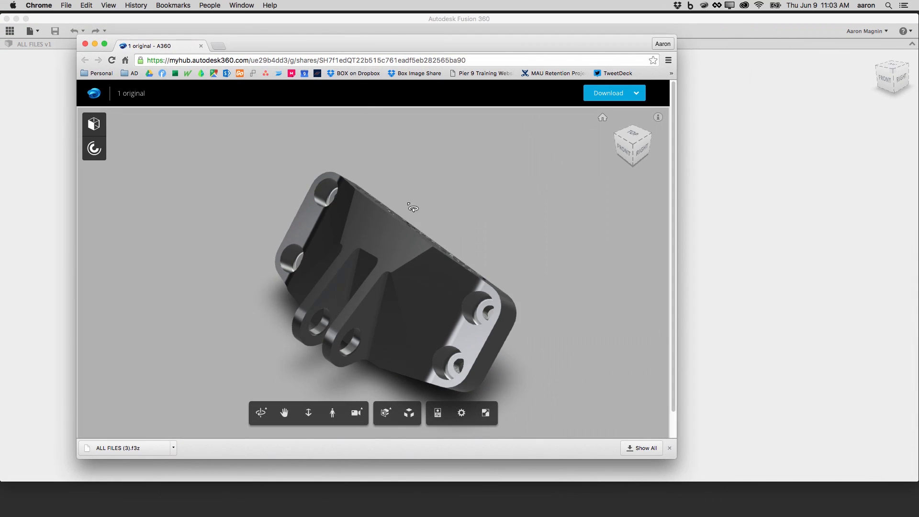
{"action": "left_click_drag", "start_coordinate": [413, 208], "coordinate": [450, 174]}
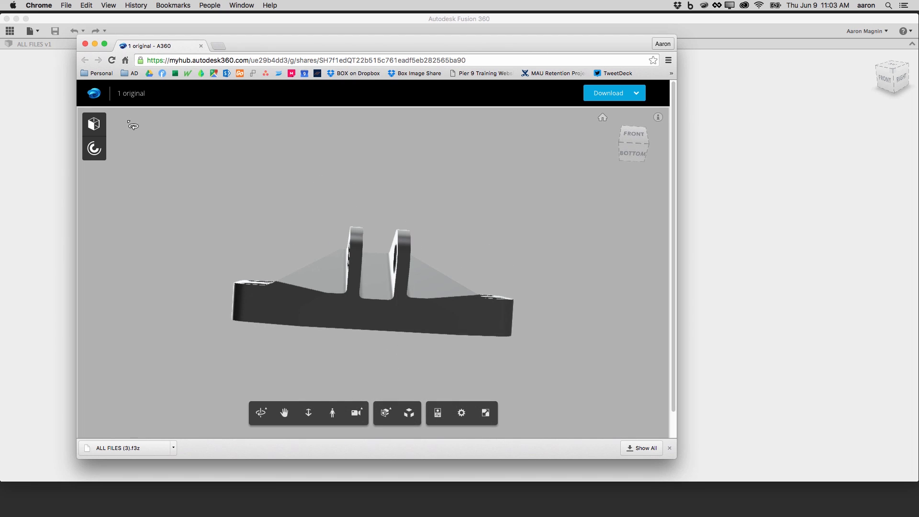
- Display the simulation of the Finished study in the shared A360 view and examine the bracket from the front
{"action": "left_click", "coordinate": [96, 151]}
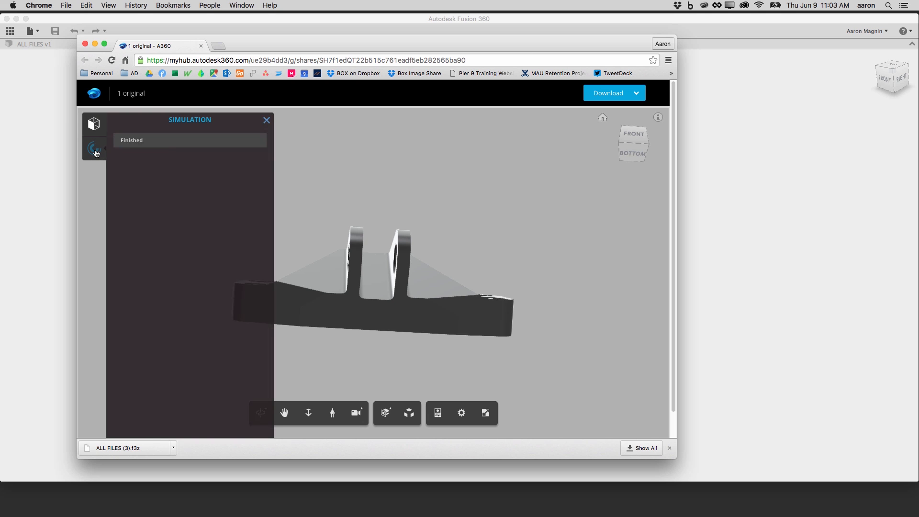
{"action": "left_click", "coordinate": [134, 140]}
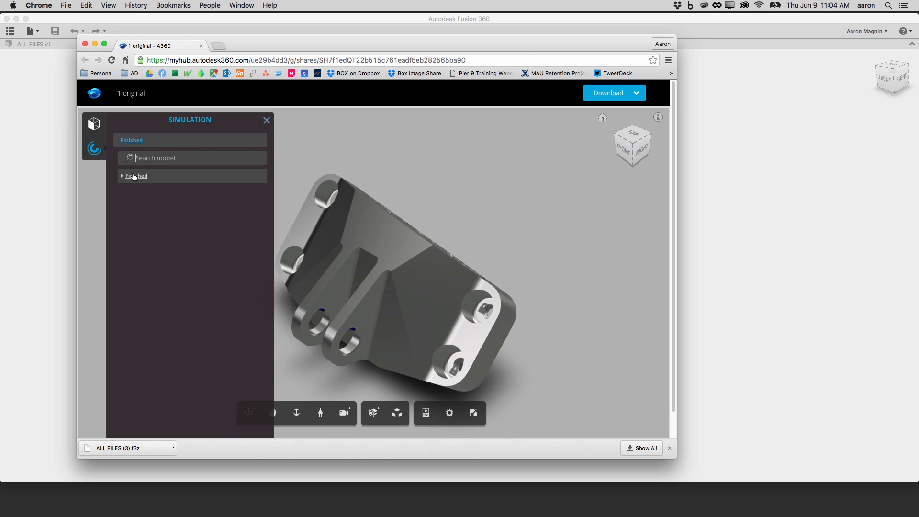
{"action": "left_click", "coordinate": [155, 181]}
{"action": "left_click_drag", "start_coordinate": [308, 243], "coordinate": [305, 183]}
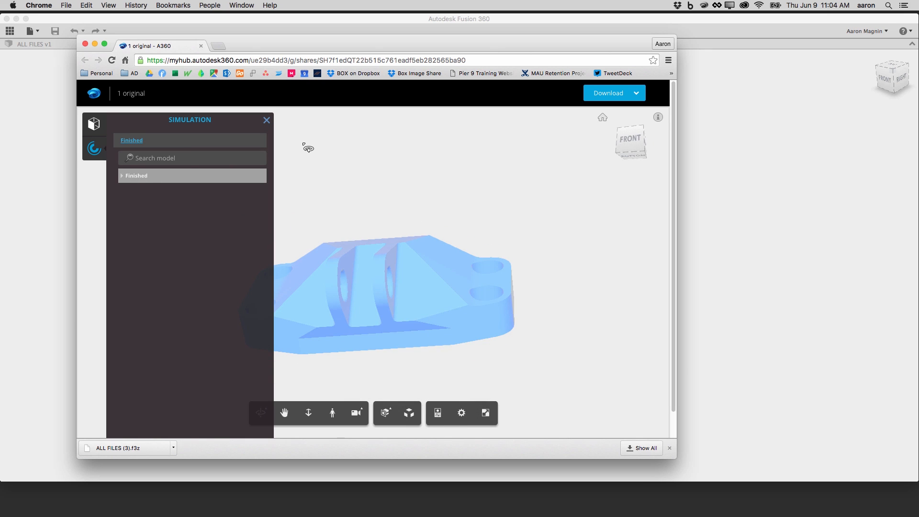
{"action": "left_click", "coordinate": [266, 121]}
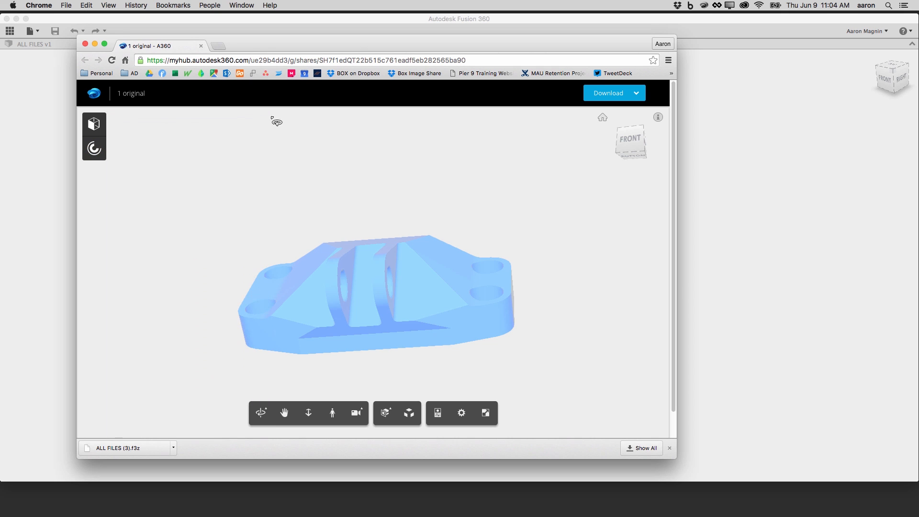
- Close the shared model's browser page and return to Fusion 360 in full screen
{"action": "left_click", "coordinate": [202, 46]}
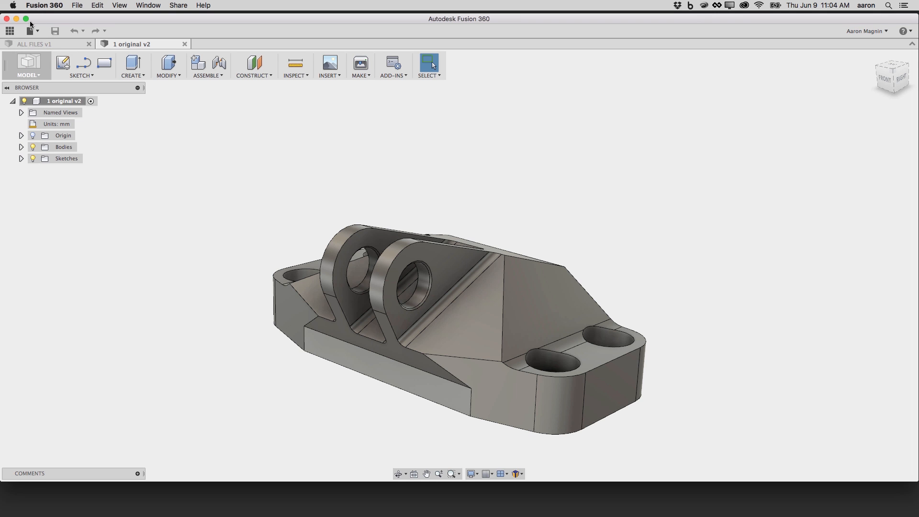
{"action": "left_click", "coordinate": [27, 19]}
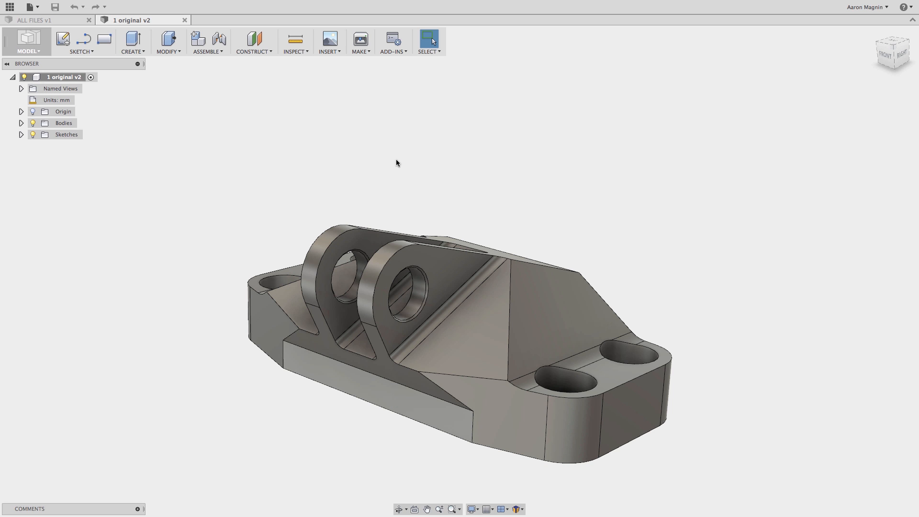
{"action": "key", "text": "super+Tab"}
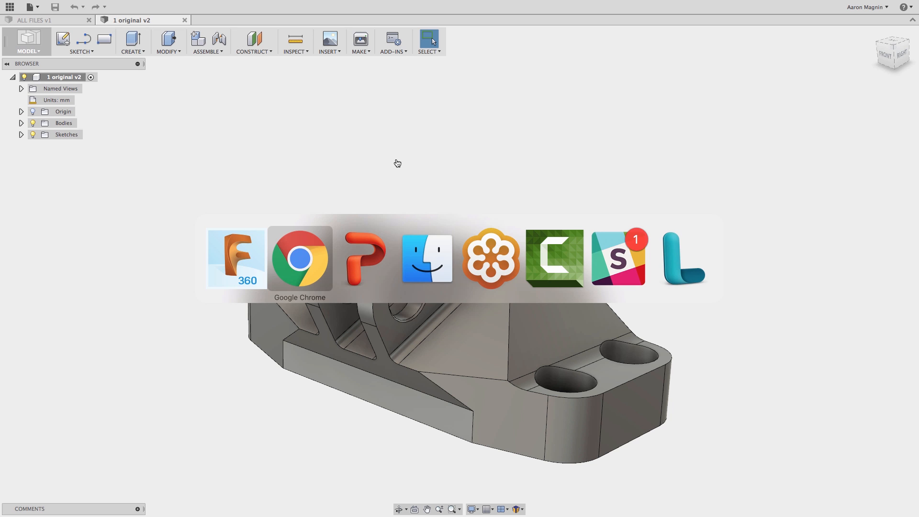
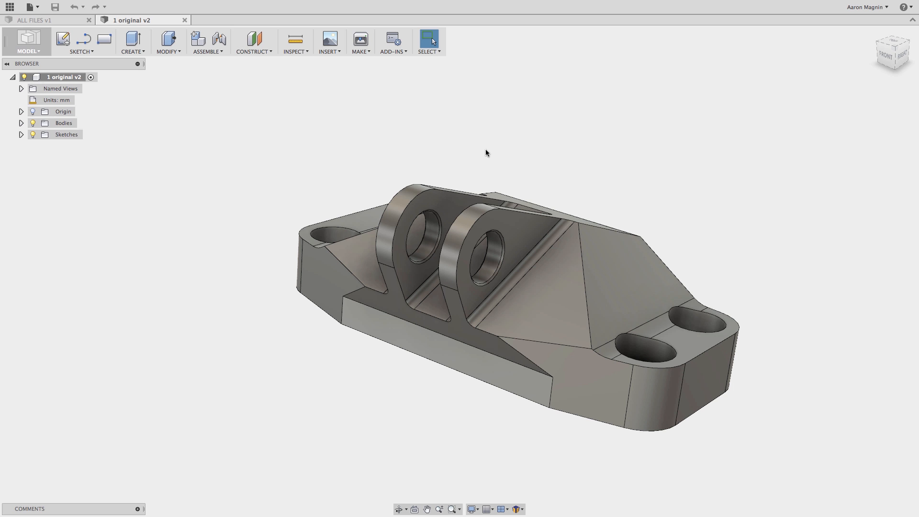
- Switch the bracket design to the Simulation workspace
{"action": "left_click", "coordinate": [28, 51]}
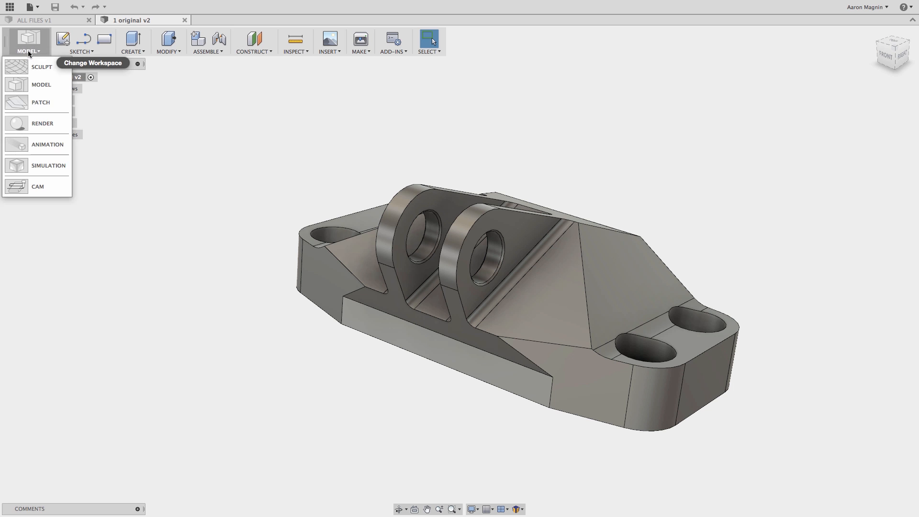
{"action": "left_click", "coordinate": [41, 162]}
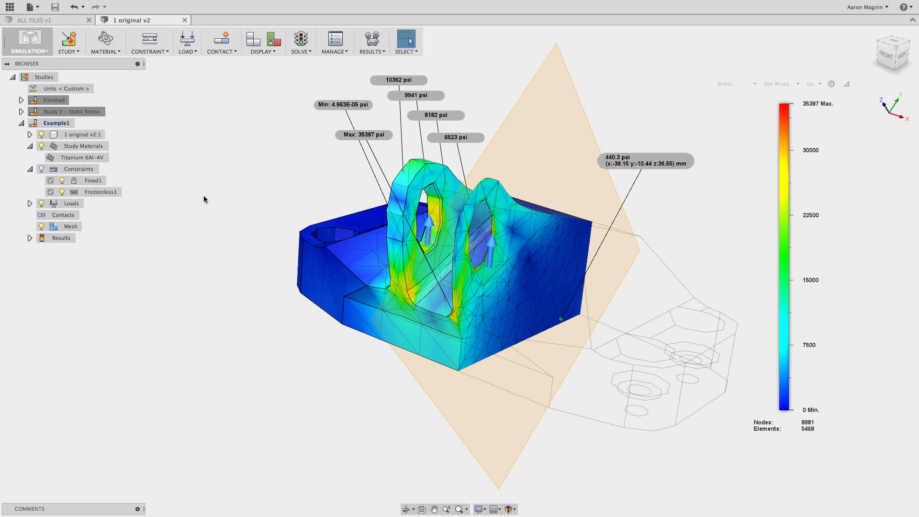
{"action": "key", "text": "Escape"}
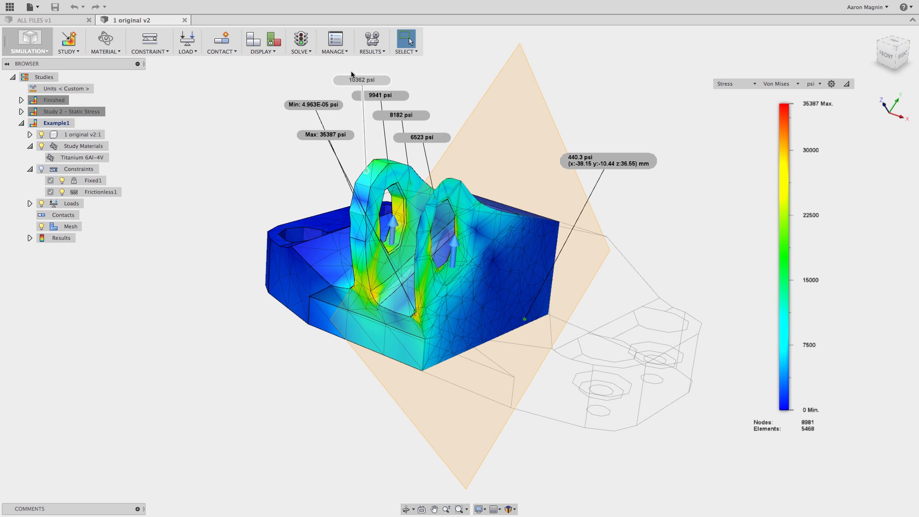
- Hide all probes and the minimum and maximum stress labels on the Example1 results
{"action": "left_click", "coordinate": [366, 53]}
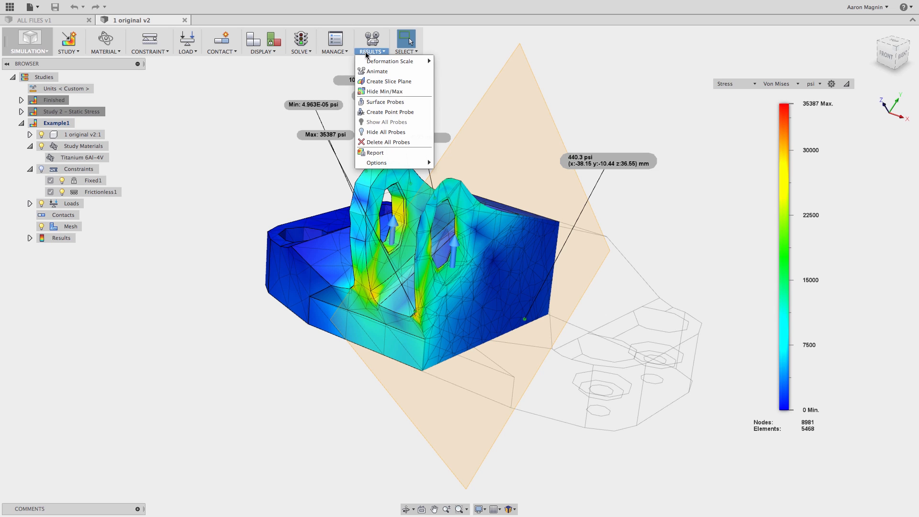
{"action": "left_click", "coordinate": [377, 133]}
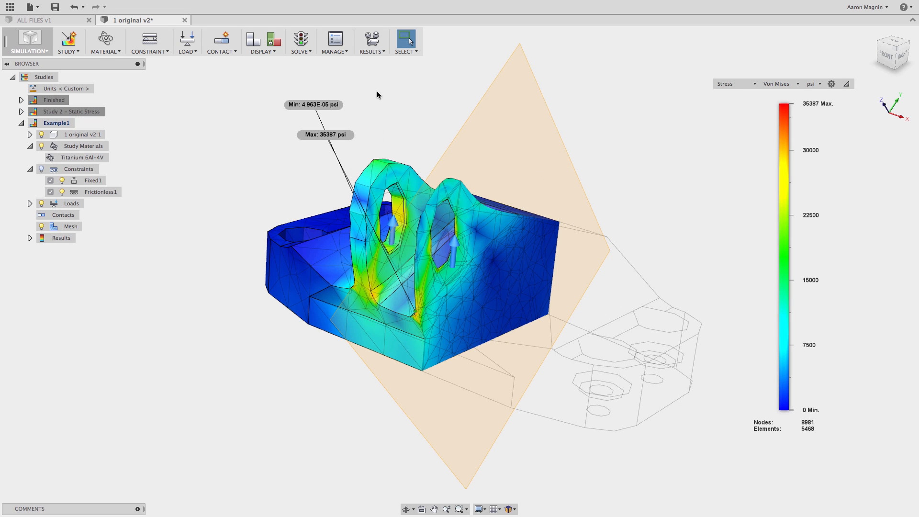
{"action": "left_click", "coordinate": [369, 52]}
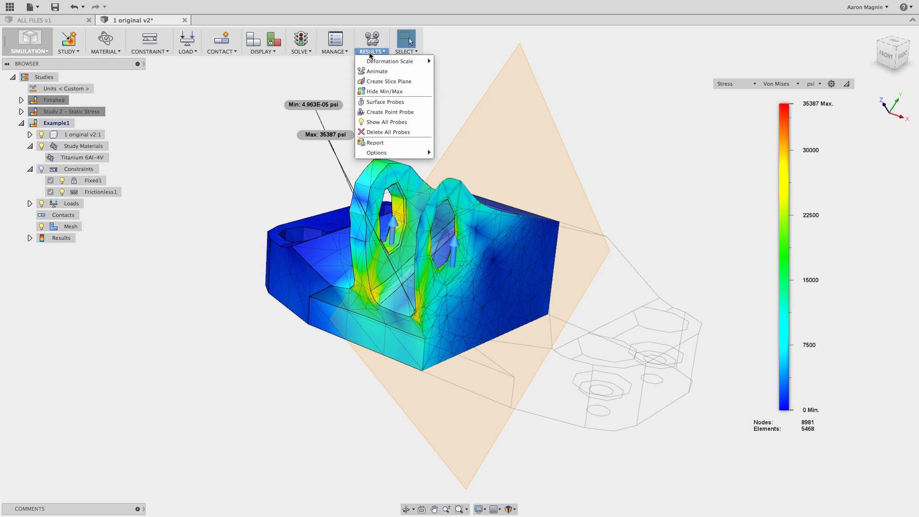
{"action": "left_click", "coordinate": [375, 92]}
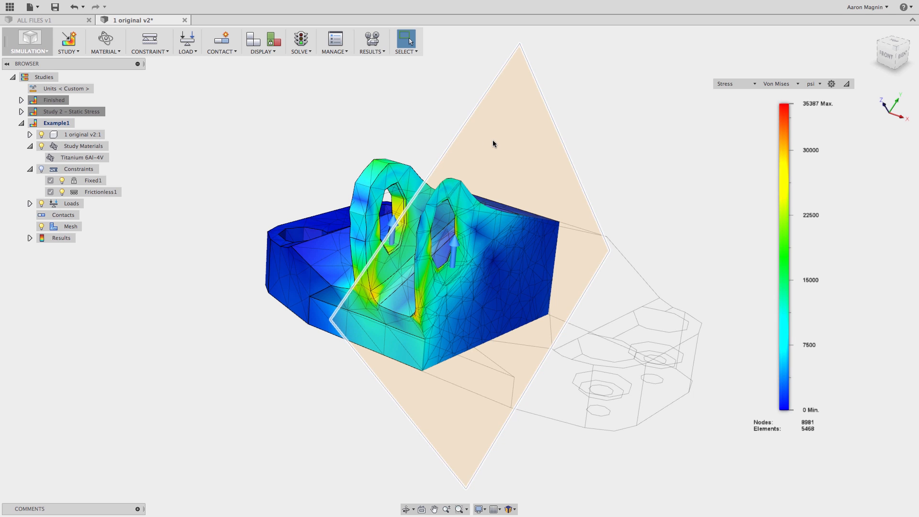
- Hide the slice plane that cuts through the bracket's stress plot
{"action": "middle_click_drag", "start_coordinate": [401, 144], "coordinate": [474, 153], "text": "shift"}
{"action": "right_click", "coordinate": [476, 149]}
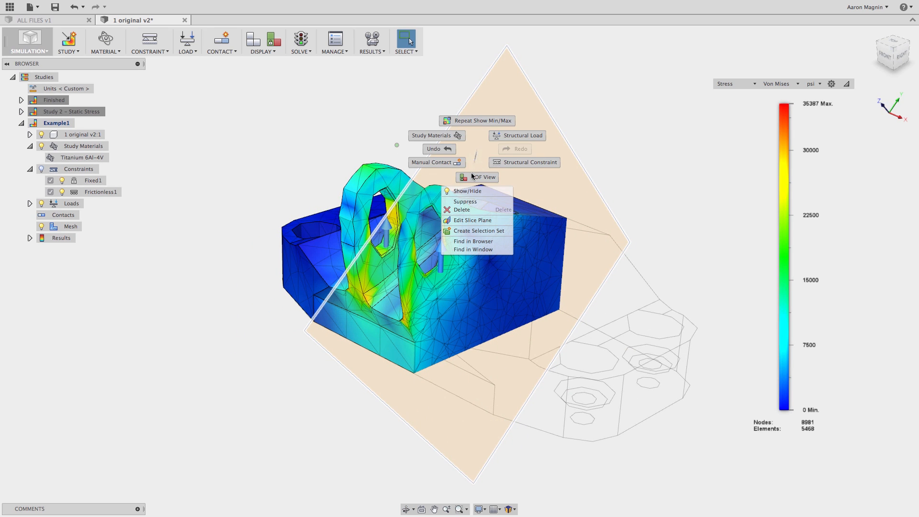
{"action": "left_click", "coordinate": [467, 190]}
{"action": "mouse_move", "coordinate": [423, 130]}
{"action": "middle_mouse_down", "text": "shift"}
{"action": "mouse_move", "coordinate": [463, 125]}
{"action": "mouse_move", "coordinate": [434, 130]}
{"action": "middle_mouse_up", "text": "shift"}
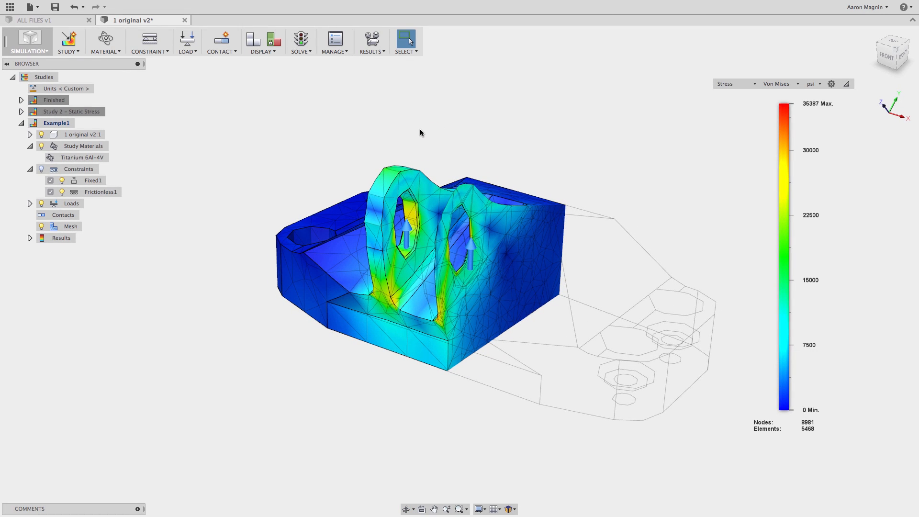
- Suppress Slice Plane:1 in the Example1 results so the stress plot covers the whole bracket
{"action": "left_click", "coordinate": [30, 238]}
{"action": "left_click", "coordinate": [39, 249]}
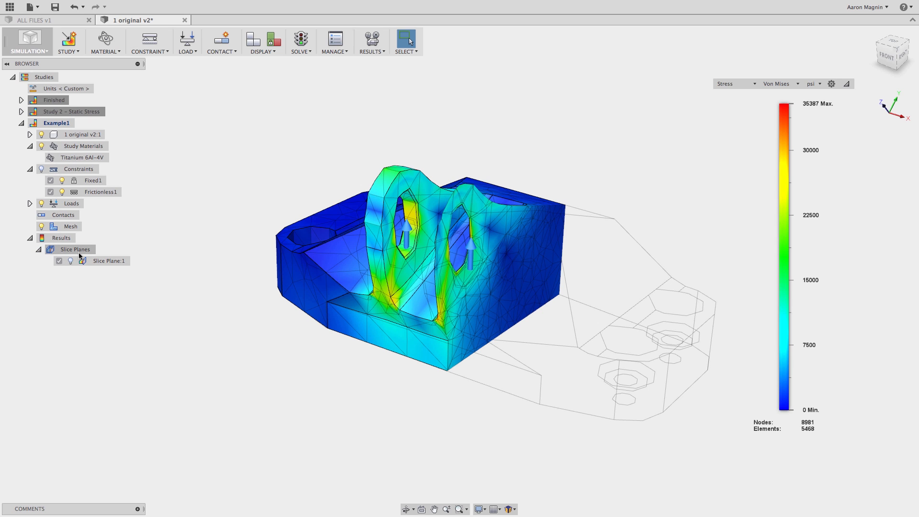
{"action": "left_click", "coordinate": [71, 260]}
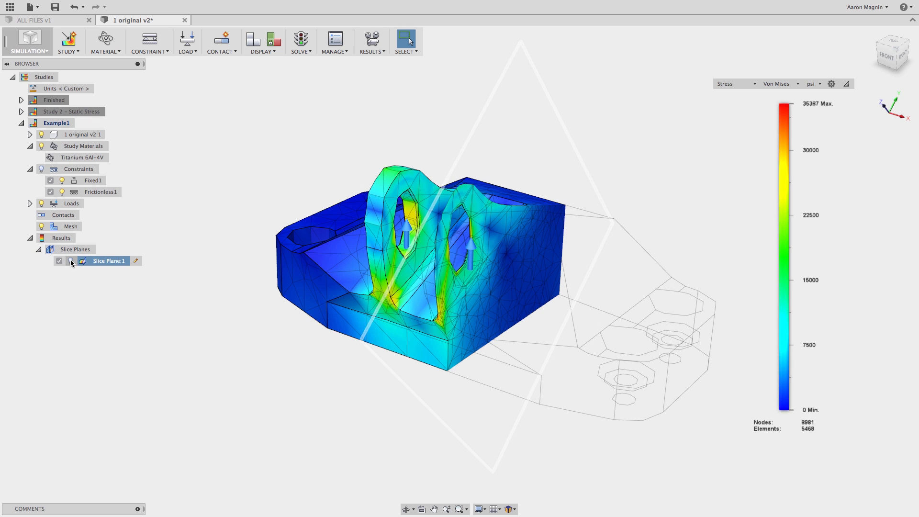
{"action": "left_click", "coordinate": [58, 261]}
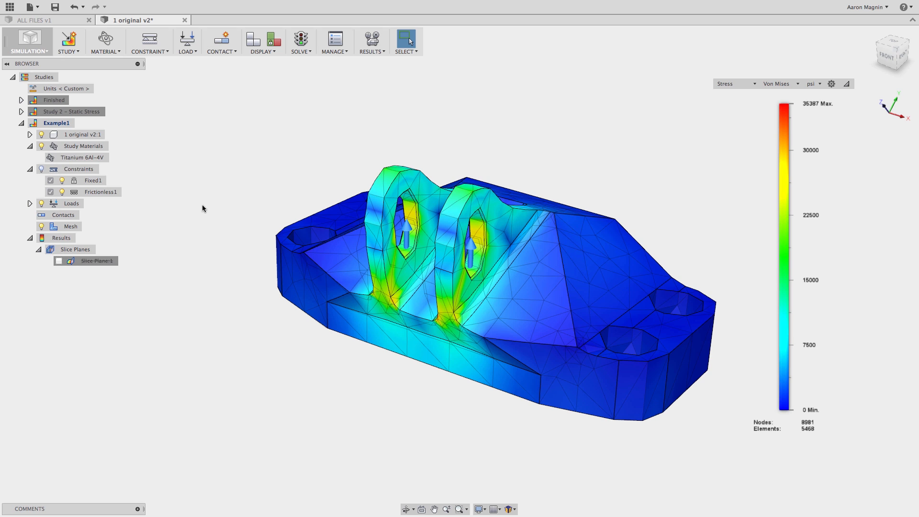
{"action": "middle_click_drag", "start_coordinate": [207, 201], "coordinate": [217, 200], "text": "shift"}
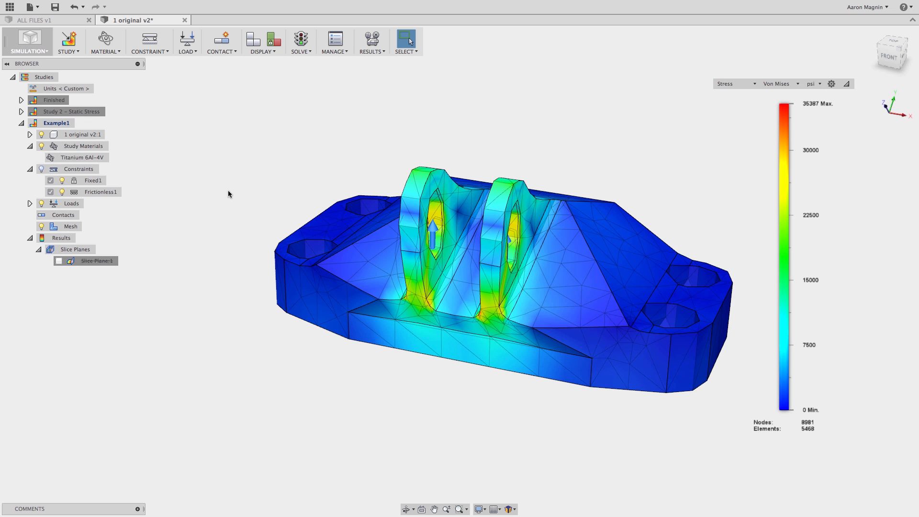
- Turn on Create Curved Mesh Elements in the Example1 study's mesh settings
{"action": "right_click", "coordinate": [71, 225]}
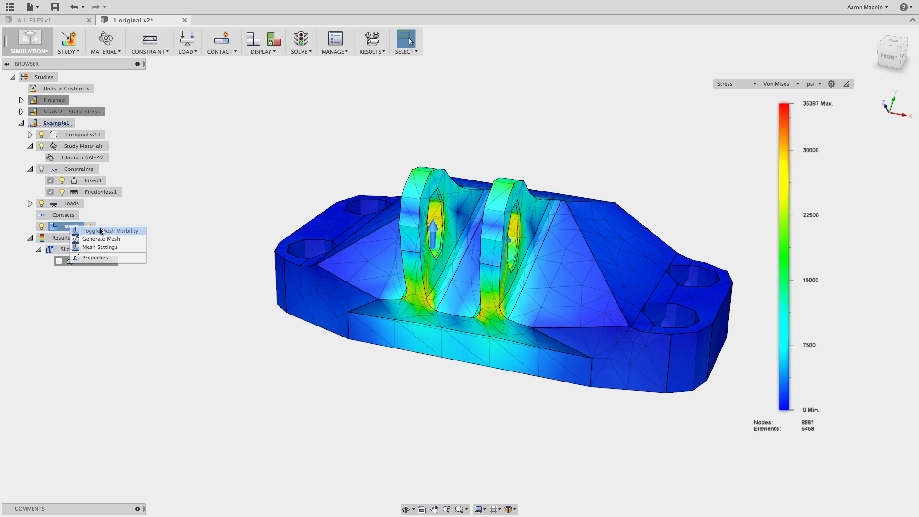
{"action": "left_click", "coordinate": [101, 247]}
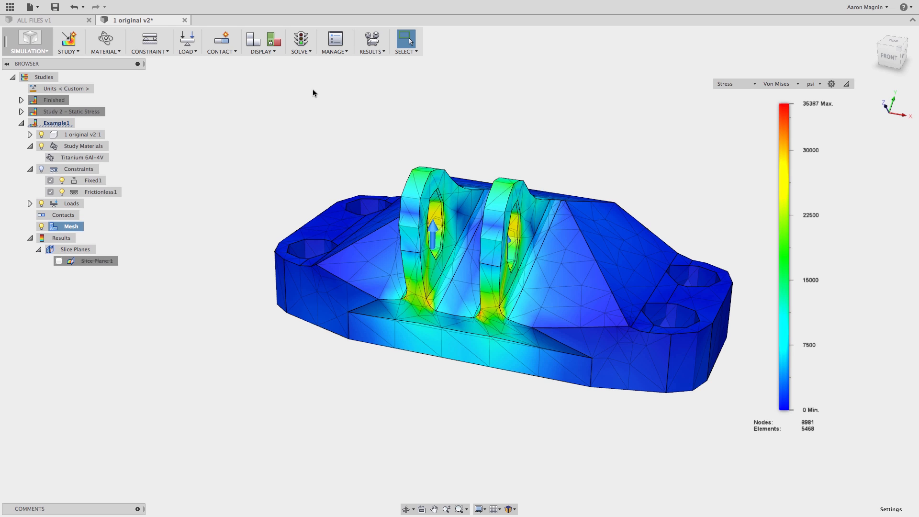
{"action": "left_click", "coordinate": [336, 45]}
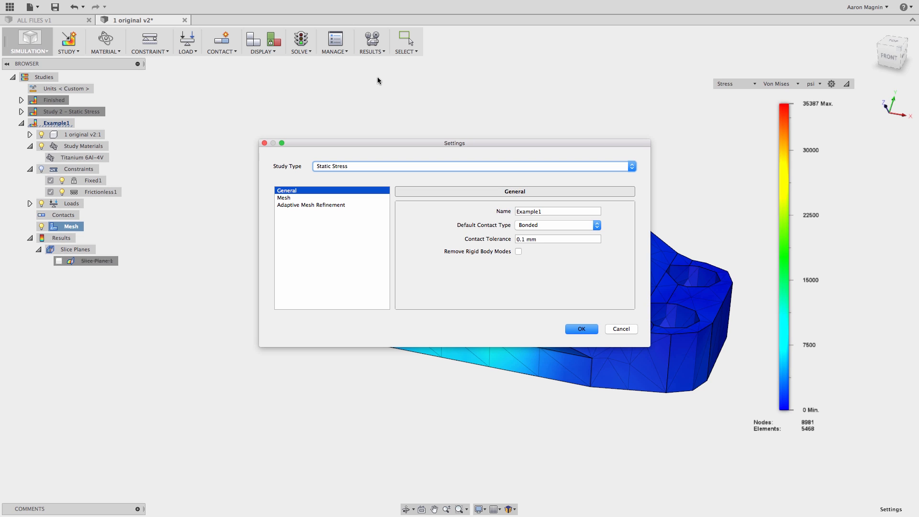
{"action": "left_click", "coordinate": [304, 198]}
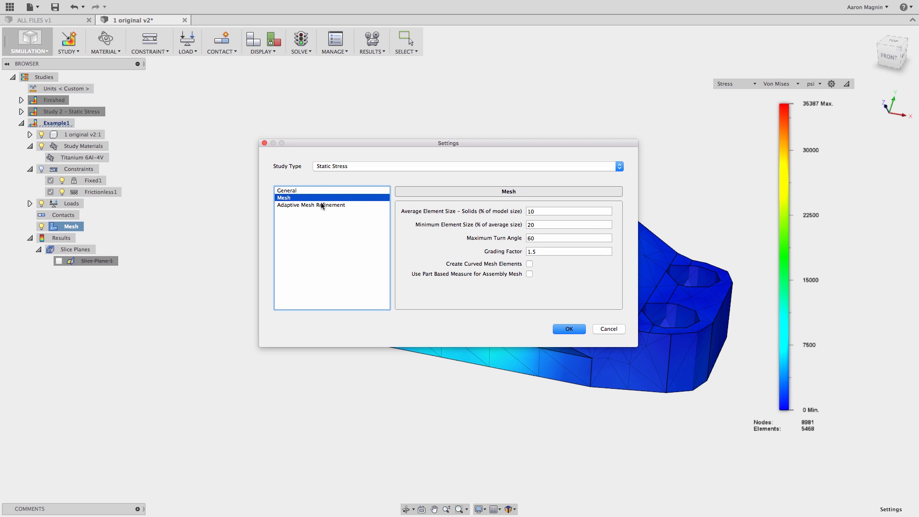
{"action": "left_click", "coordinate": [320, 205]}
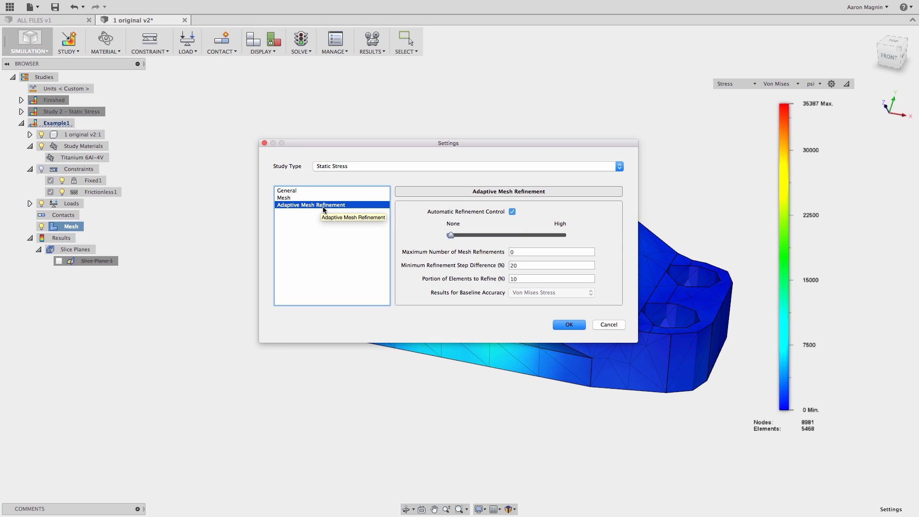
{"action": "left_click", "coordinate": [311, 198]}
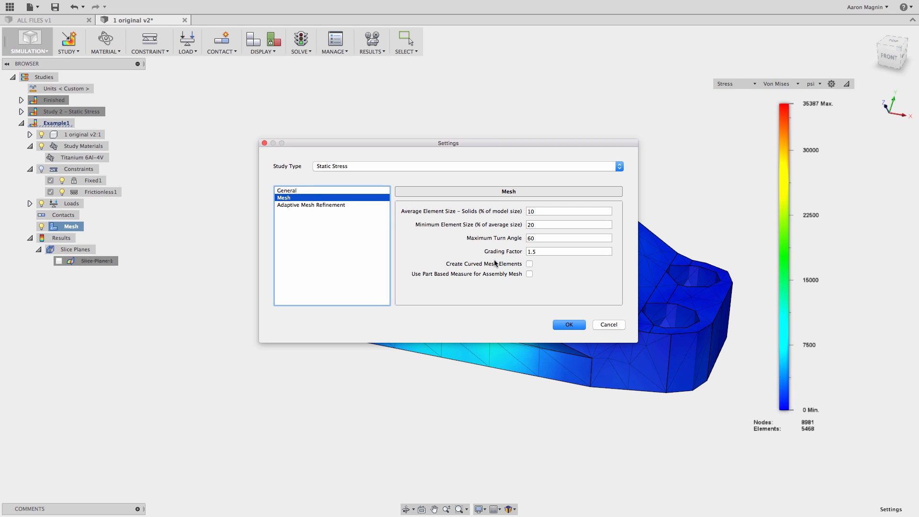
{"action": "left_click", "coordinate": [529, 264]}
- Set Example1's adaptive mesh refinement to High and accept the study settings
{"action": "left_click", "coordinate": [351, 206]}
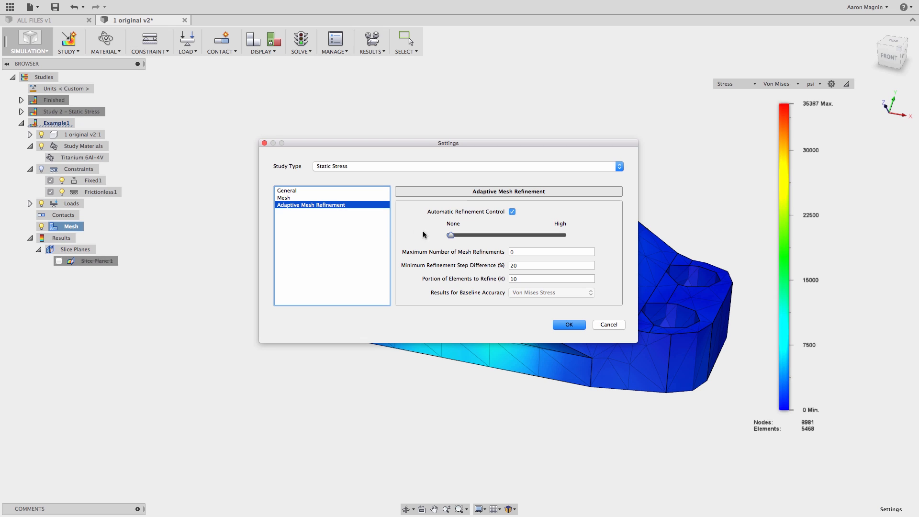
{"action": "left_click_drag", "start_coordinate": [450, 236], "coordinate": [560, 235]}
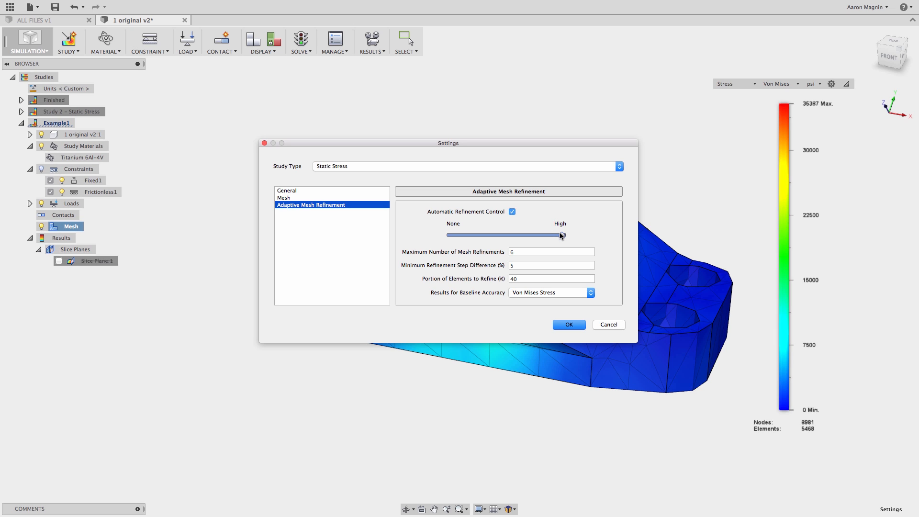
{"action": "left_click", "coordinate": [569, 324]}
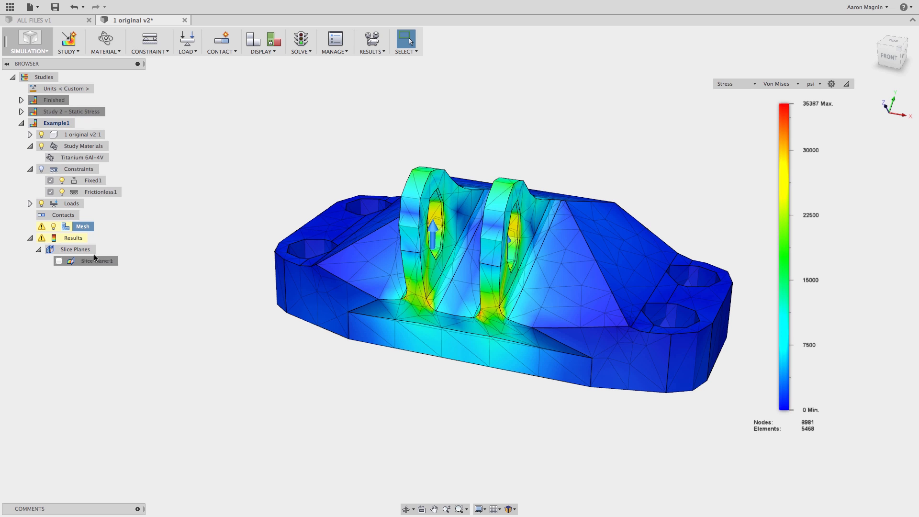
- Solve the Example1 study again with the updated mesh settings and display its Safety Factor result
{"action": "mouse_move", "coordinate": [40, 228]}
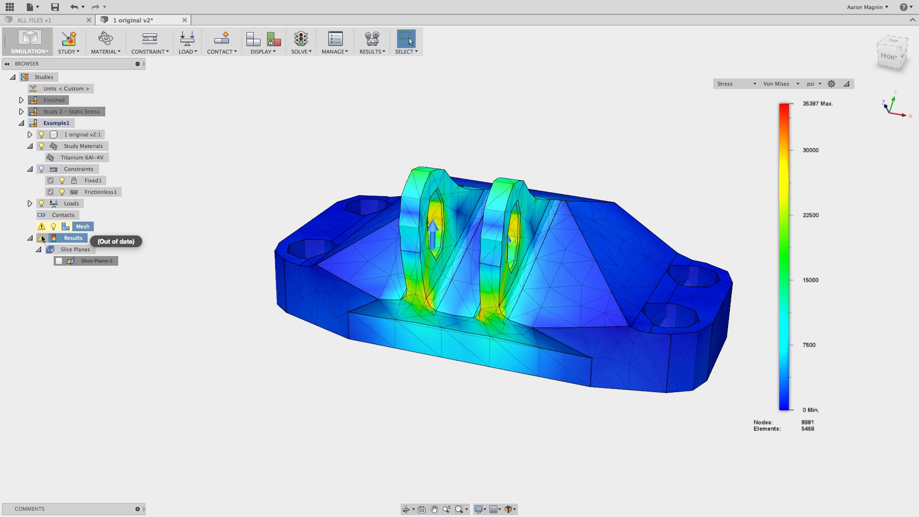
{"action": "left_click", "coordinate": [298, 46]}
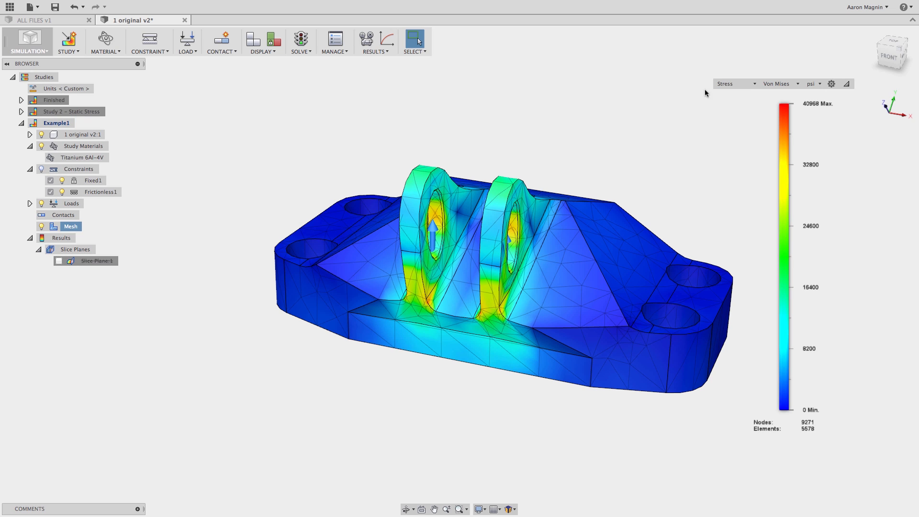
{"action": "left_click", "coordinate": [728, 85]}
{"action": "left_click", "coordinate": [730, 95]}
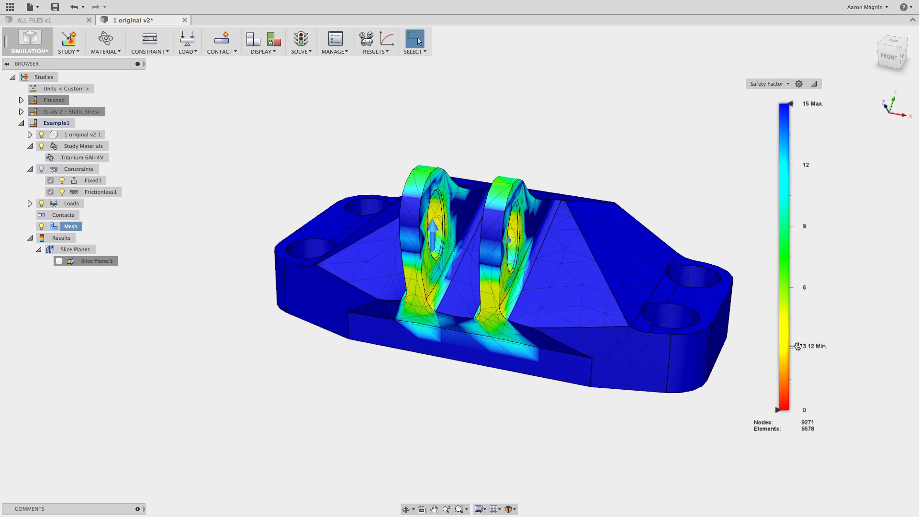
- Show the minimum and maximum safety factor labels, move the minimum label clear of the lugs, and examine the point it marks
{"action": "middle_click_drag", "start_coordinate": [577, 207], "coordinate": [549, 196], "text": "shift"}
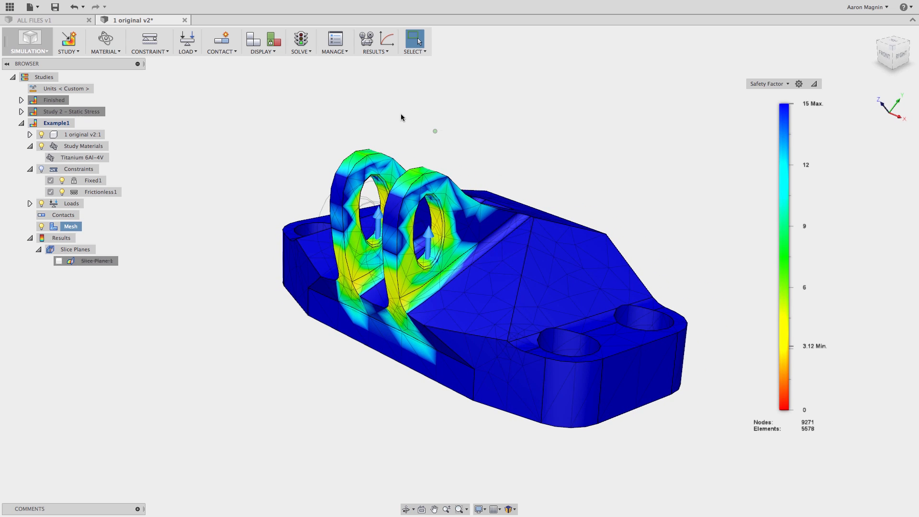
{"action": "left_click", "coordinate": [382, 51]}
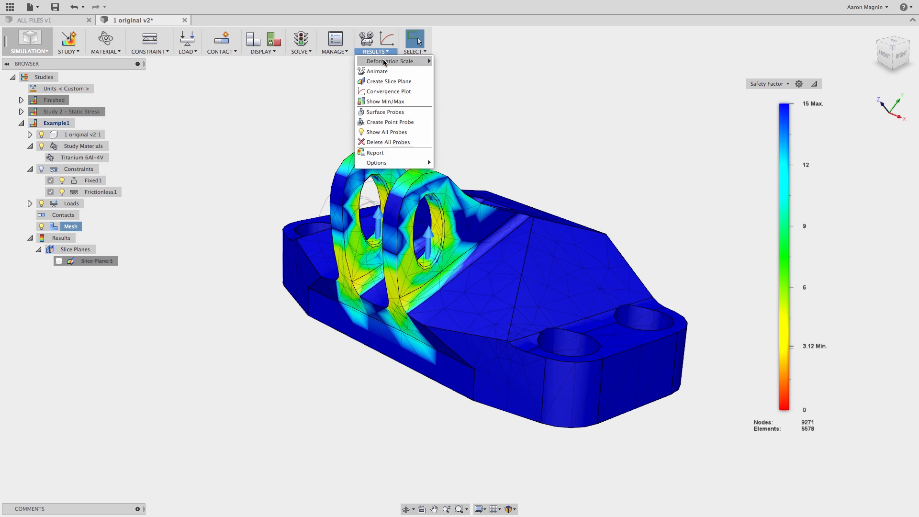
{"action": "left_click", "coordinate": [383, 102]}
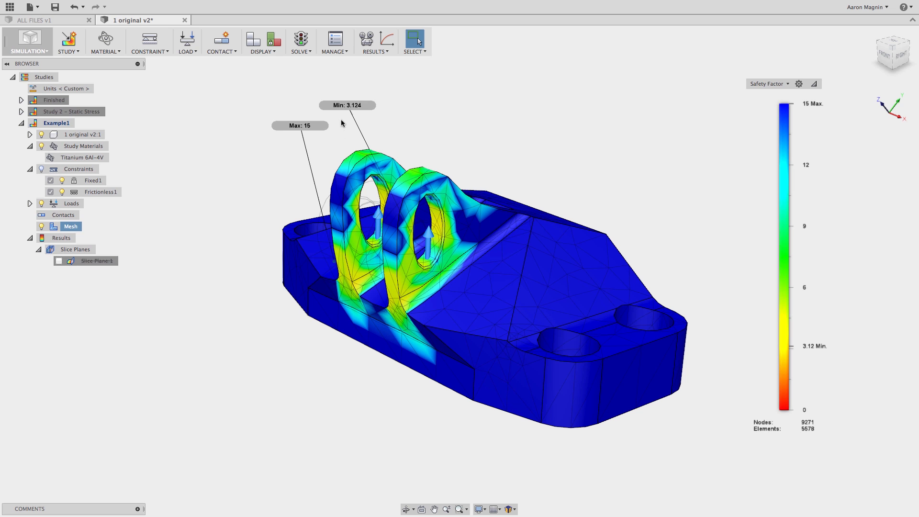
{"action": "left_click_drag", "start_coordinate": [339, 106], "coordinate": [467, 152]}
{"action": "middle_click_drag", "start_coordinate": [468, 152], "coordinate": [401, 161], "text": "shift"}
{"action": "scroll", "coordinate": [232, 195], "scroll_direction": "up", "scroll_amount": 8}
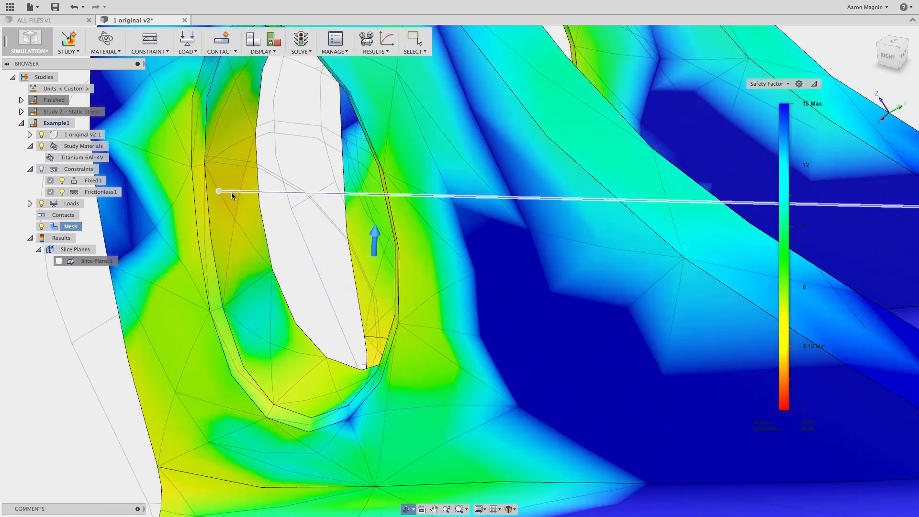
{"action": "scroll", "coordinate": [277, 202], "scroll_direction": "down", "scroll_amount": 10}
{"action": "middle_click_drag", "start_coordinate": [288, 201], "coordinate": [144, 172], "text": "shift"}
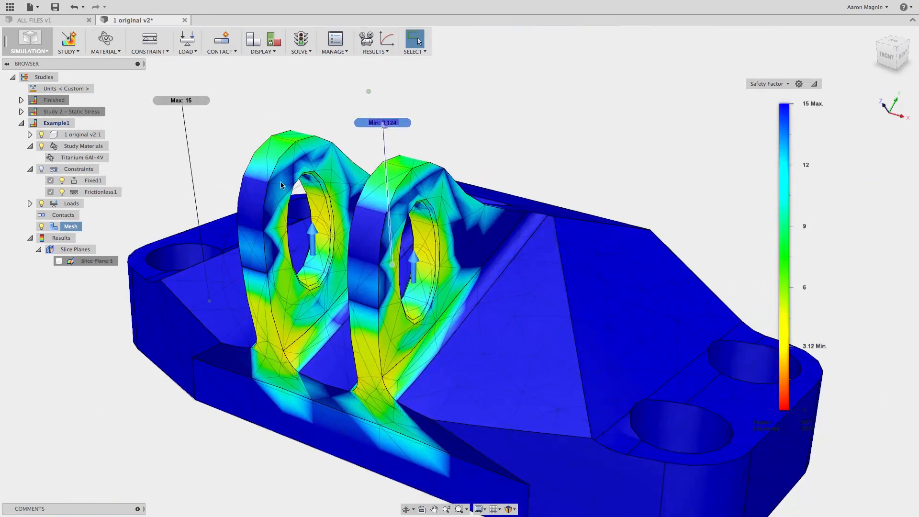
{"action": "scroll", "coordinate": [297, 167], "scroll_direction": "down", "scroll_amount": 4}
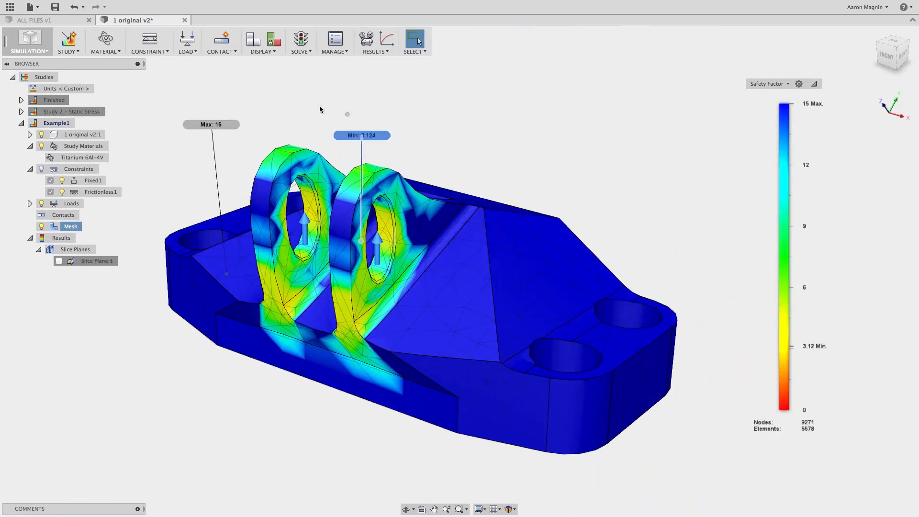
- Review Example1's convergence plot for Von Mises stress and for total displacement, closing the plot when done
{"action": "left_click", "coordinate": [385, 40]}
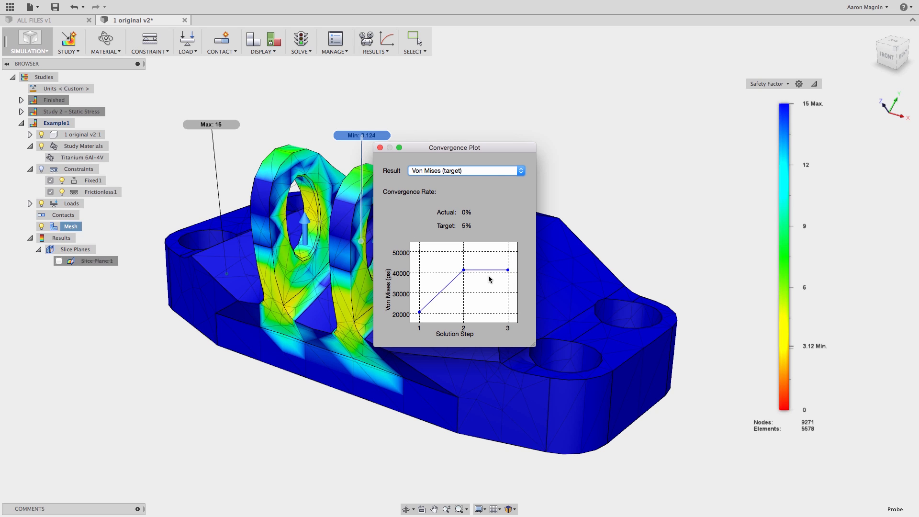
{"action": "left_click", "coordinate": [495, 173]}
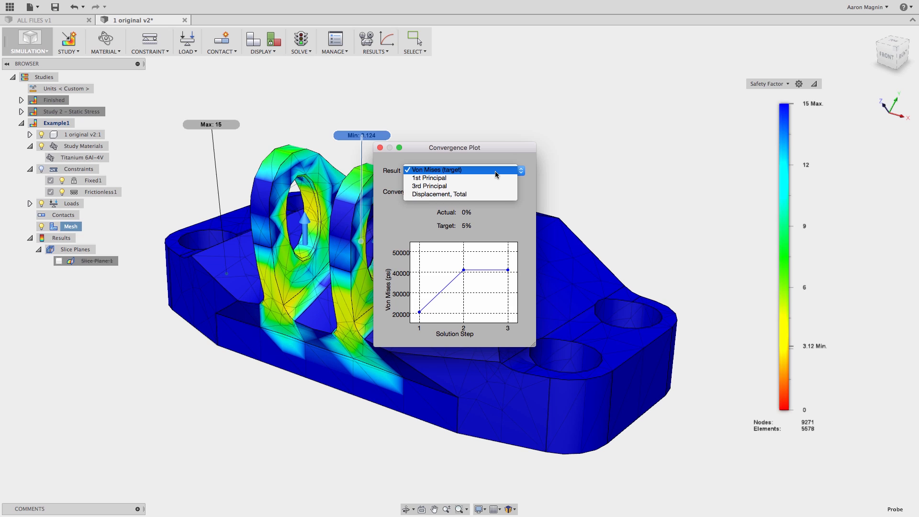
{"action": "left_click", "coordinate": [472, 195]}
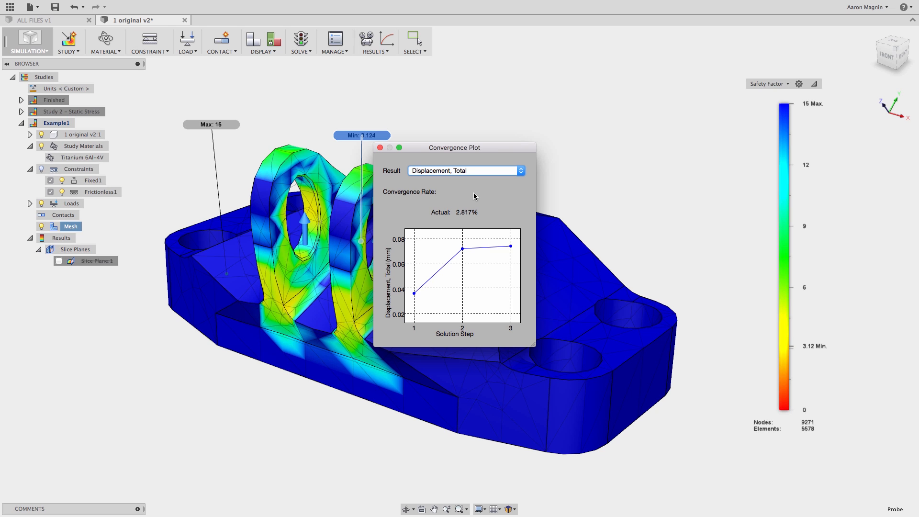
{"action": "left_click", "coordinate": [381, 149]}
{"action": "key", "text": "super+Tab"}
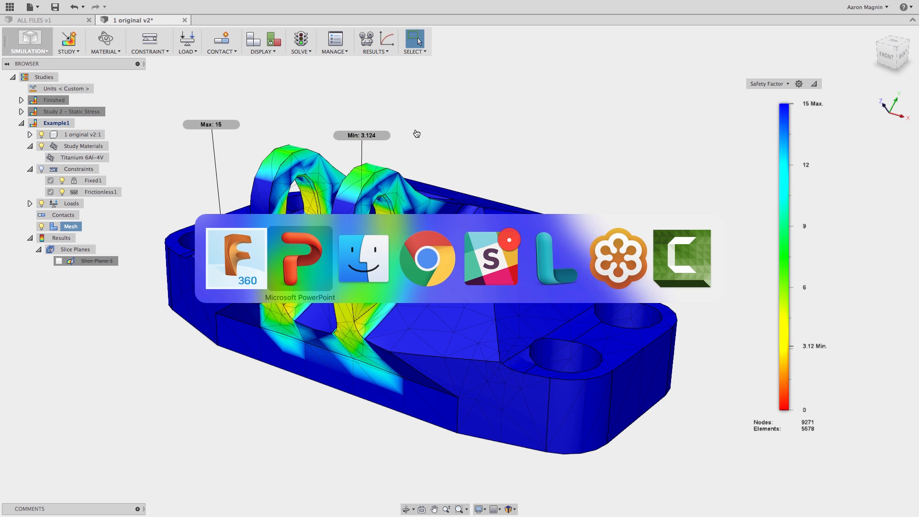
{"action": "key", "text": "super+Tab"}
{"action": "key", "text": "super+Tab"}
{"action": "key", "text": "super+Tab"}
{"action": "key", "text": "super+Tab"}
{"action": "key", "text": "super+Tab"}
{"action": "key", "text": "super+Tab"}
{"action": "key", "text": "super+Tab"}
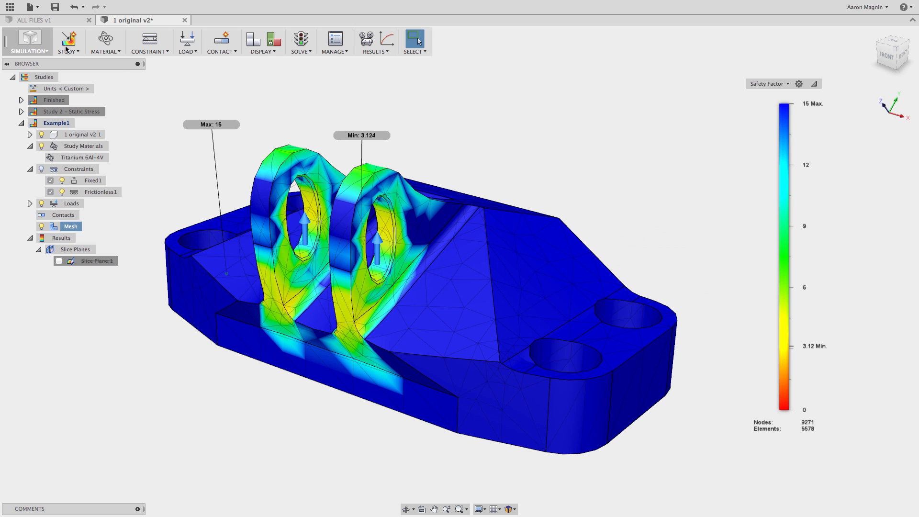
- Open the 4 Classic Singularity Example design from the project files and switch it to the Simulation workspace
{"action": "left_click", "coordinate": [10, 7]}
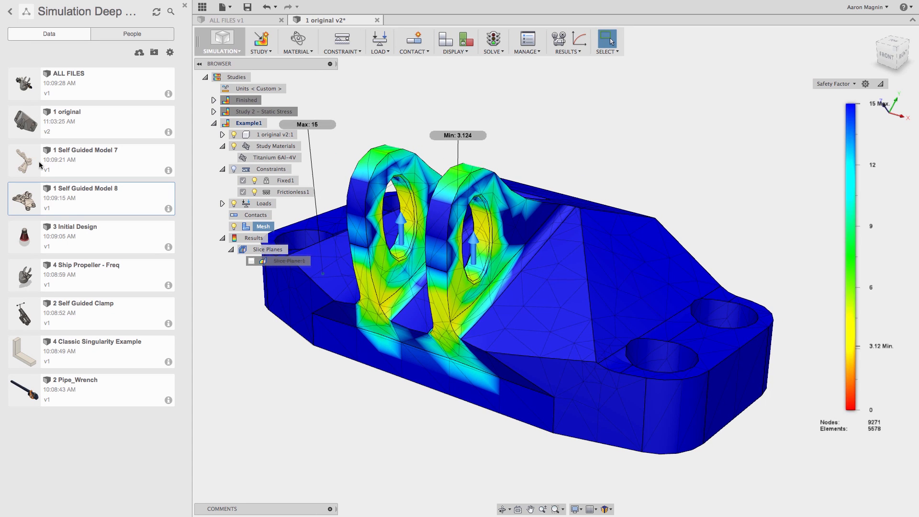
{"action": "double_click", "coordinate": [73, 352]}
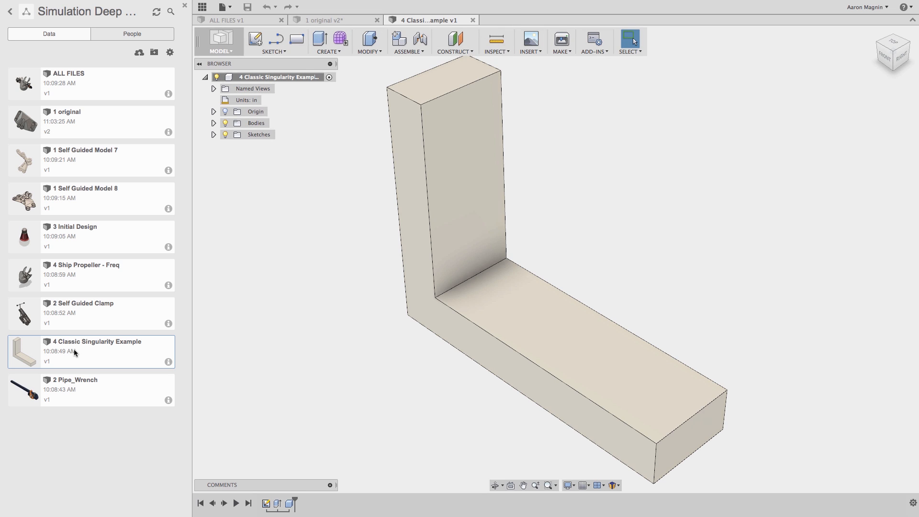
{"action": "scroll", "coordinate": [312, 282], "scroll_direction": "down", "scroll_amount": 2}
{"action": "left_click", "coordinate": [225, 51]}
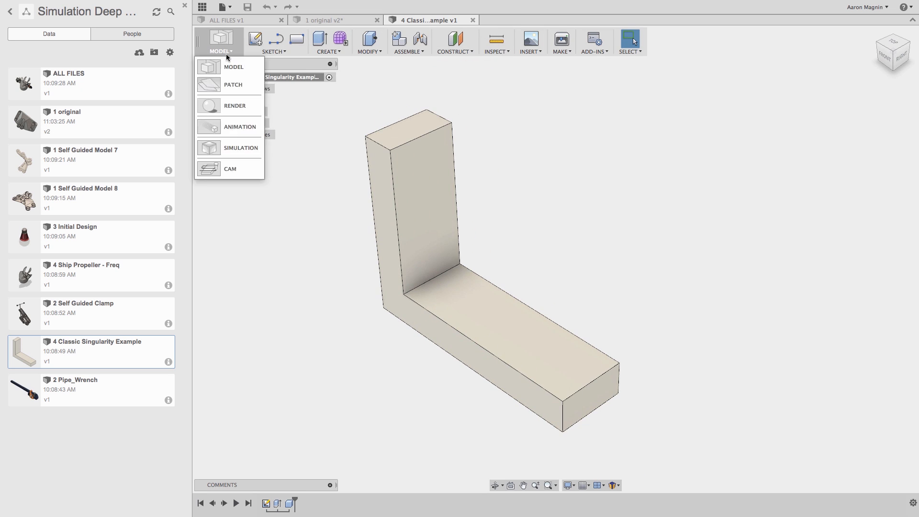
{"action": "left_click", "coordinate": [235, 143]}
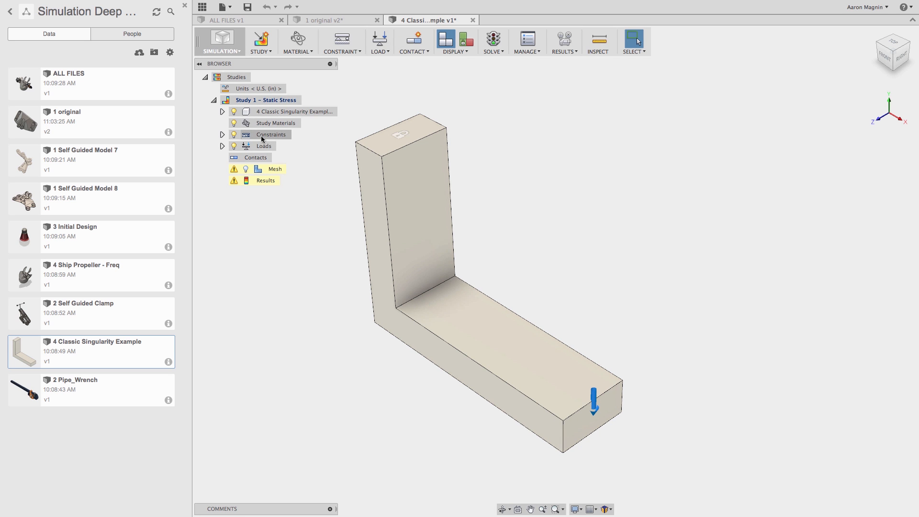
- Examine where the Fixed1 constraint and the Force1 load act on the L-shaped part in Study 1
{"action": "left_click", "coordinate": [222, 135]}
{"action": "left_click", "coordinate": [283, 146]}
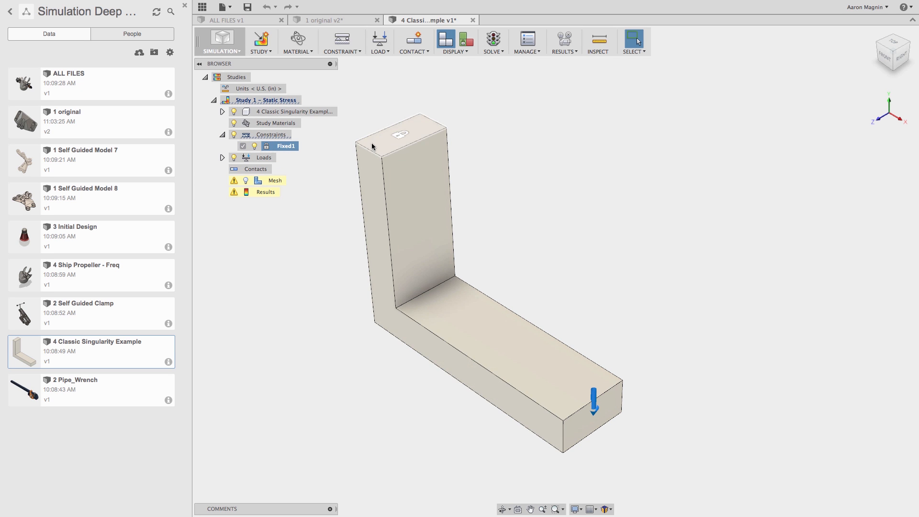
{"action": "left_click", "coordinate": [222, 157]}
{"action": "left_click", "coordinate": [283, 169]}
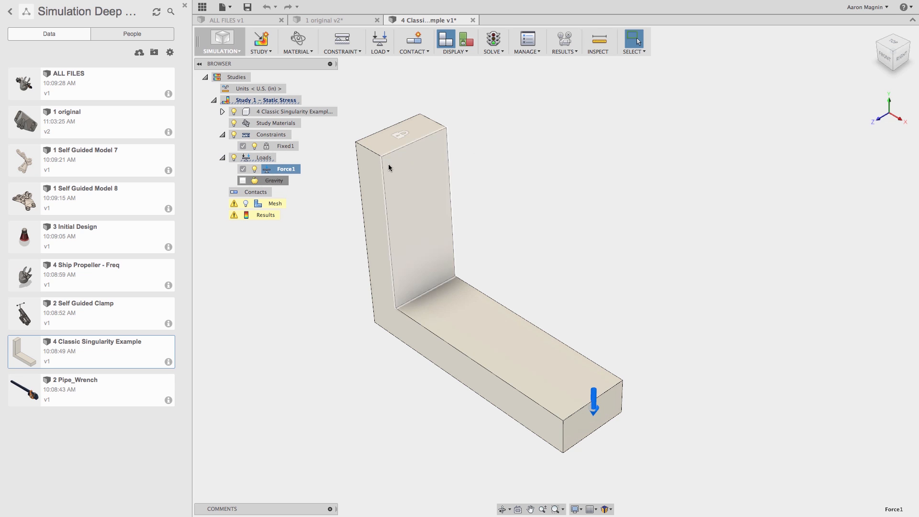
- Review Study 1's general, mesh and adaptive mesh refinement settings and accept them as they are
{"action": "left_click", "coordinate": [522, 46]}
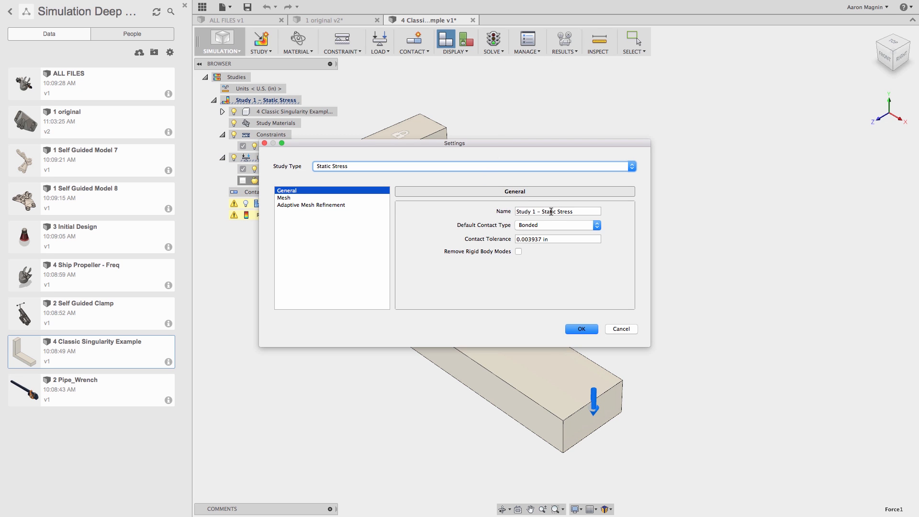
{"action": "left_click", "coordinate": [322, 197]}
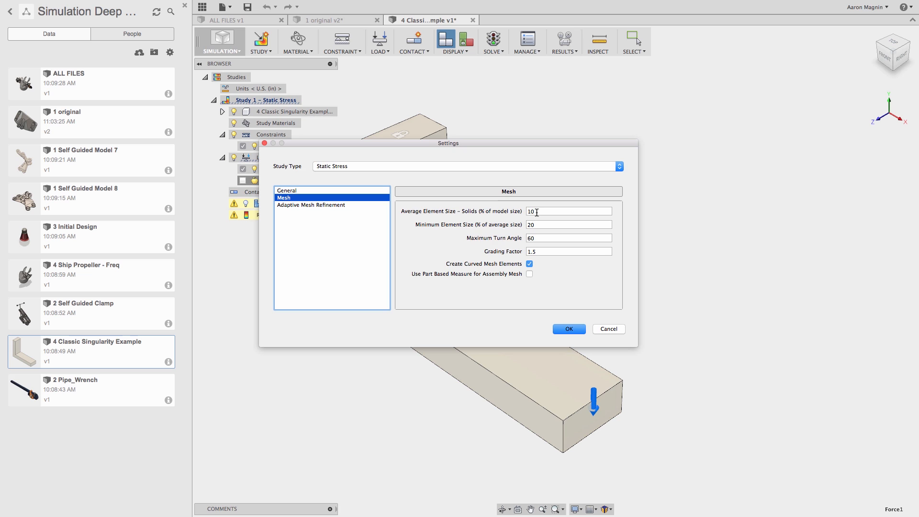
{"action": "left_click", "coordinate": [344, 205]}
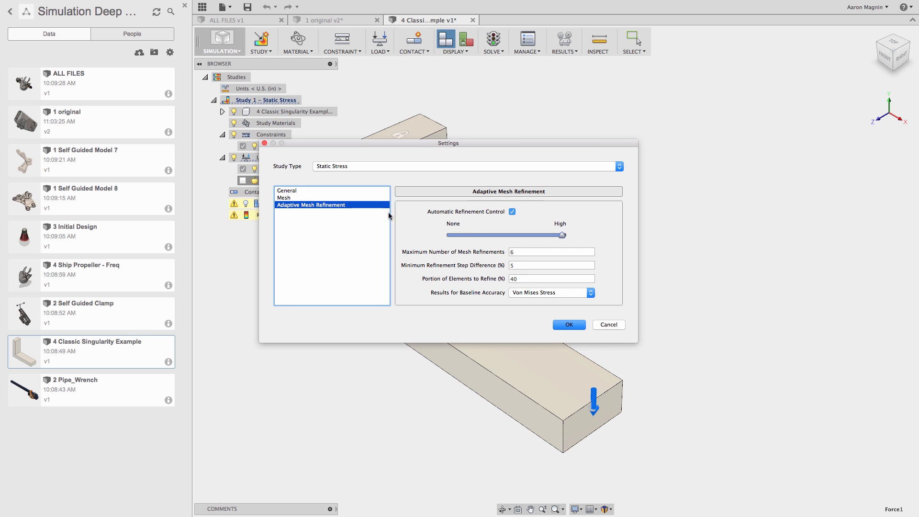
{"action": "left_click", "coordinate": [568, 324]}
- Solve Study 1 and examine the Von Mises stress along the L-shaped part's sharp inner corner
{"action": "left_click", "coordinate": [496, 48]}
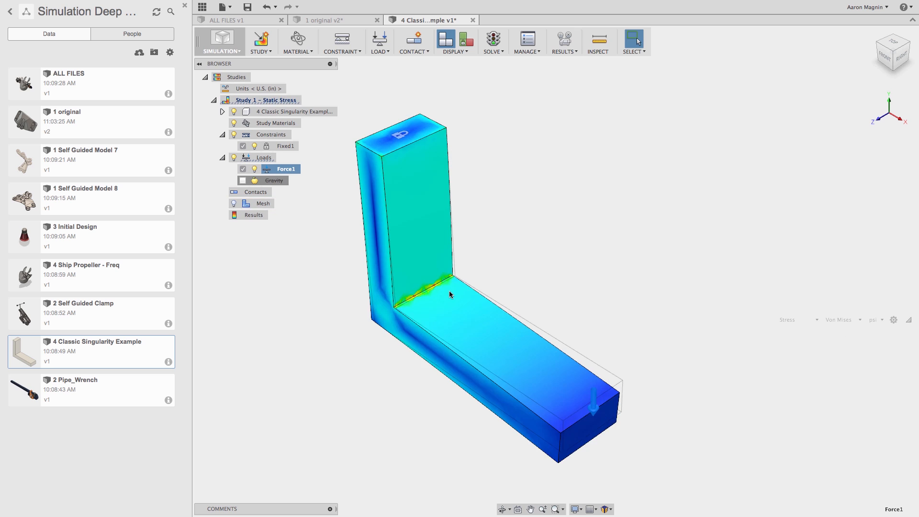
{"action": "scroll", "coordinate": [449, 291], "scroll_direction": "up", "scroll_amount": 2}
{"action": "scroll", "coordinate": [449, 291], "scroll_direction": "down", "scroll_amount": 5}
{"action": "middle_click_drag", "start_coordinate": [449, 291], "coordinate": [473, 280]}
{"action": "scroll", "coordinate": [473, 280], "scroll_direction": "up", "scroll_amount": 2}
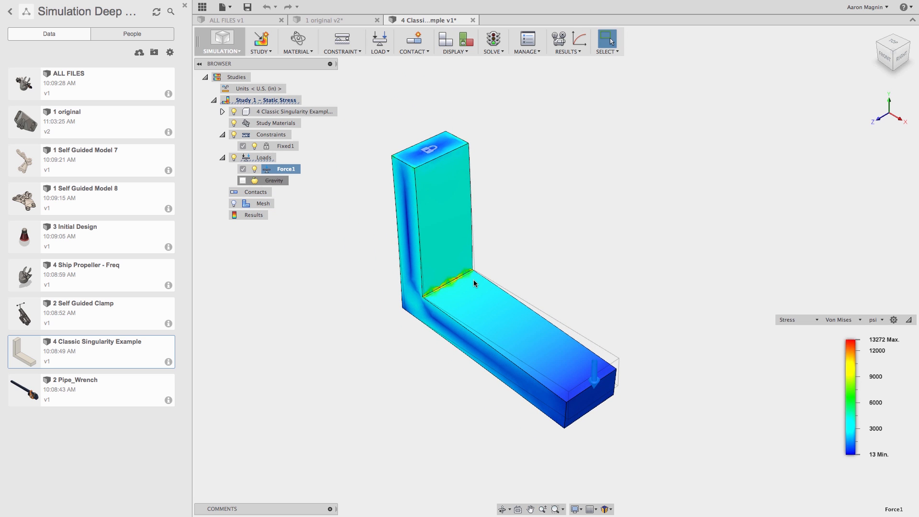
- Review the type, magnitude and direction settings of the Force1 structural load and leave them unedited
{"action": "right_click", "coordinate": [288, 171]}
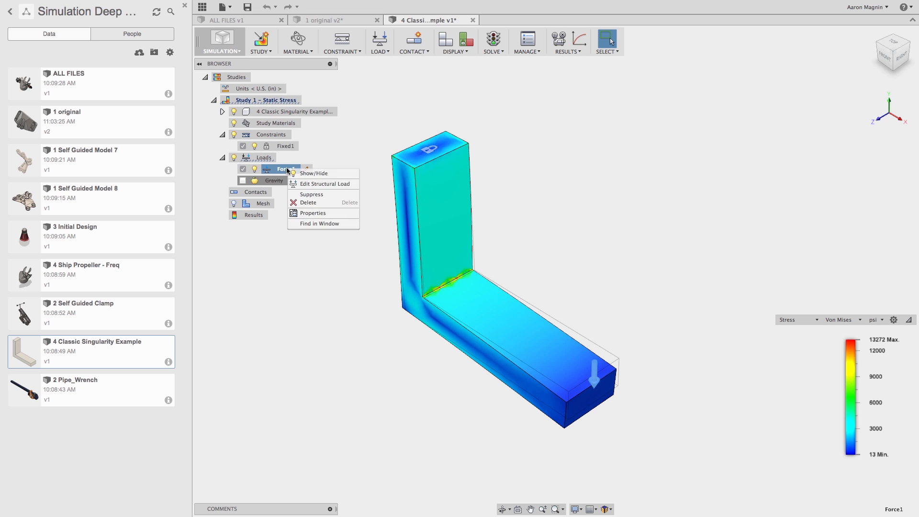
{"action": "left_click", "coordinate": [307, 186]}
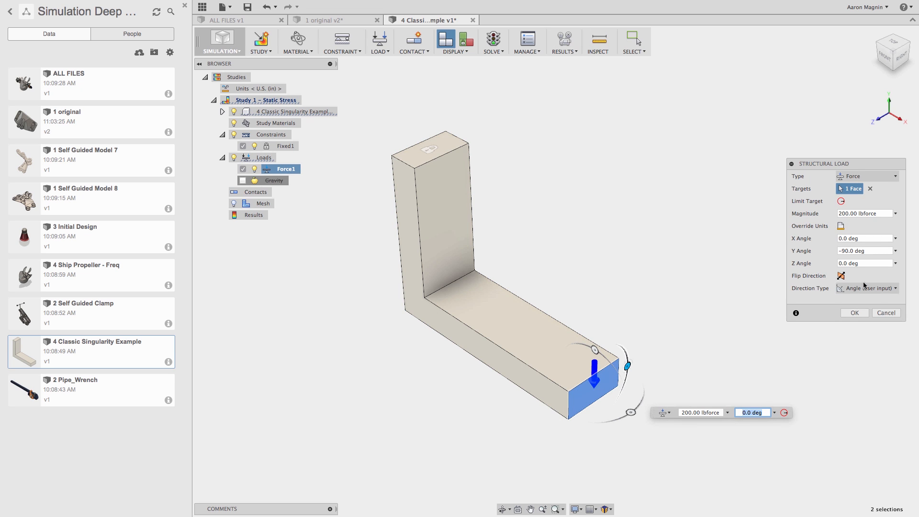
{"action": "left_click", "coordinate": [885, 313]}
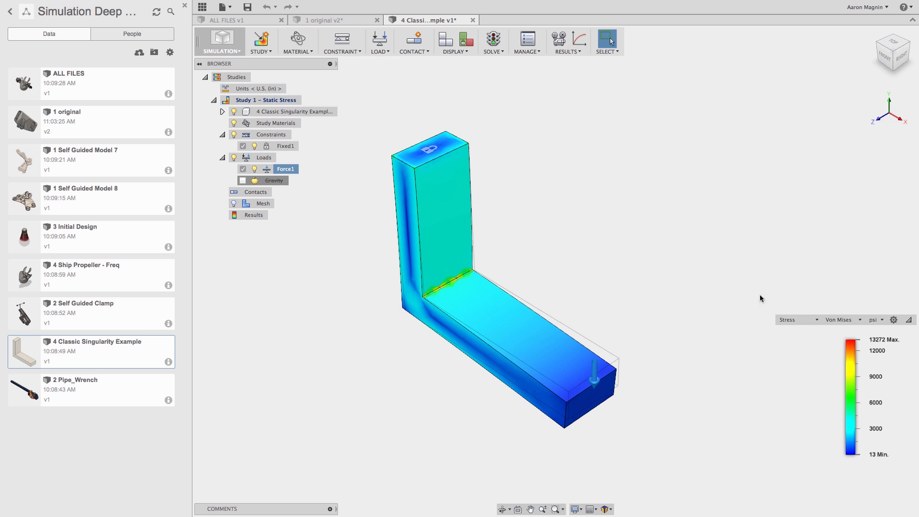
- Keep the Stress result displayed and examine the Von Mises convergence plot for Study 1
{"action": "left_click", "coordinate": [793, 320]}
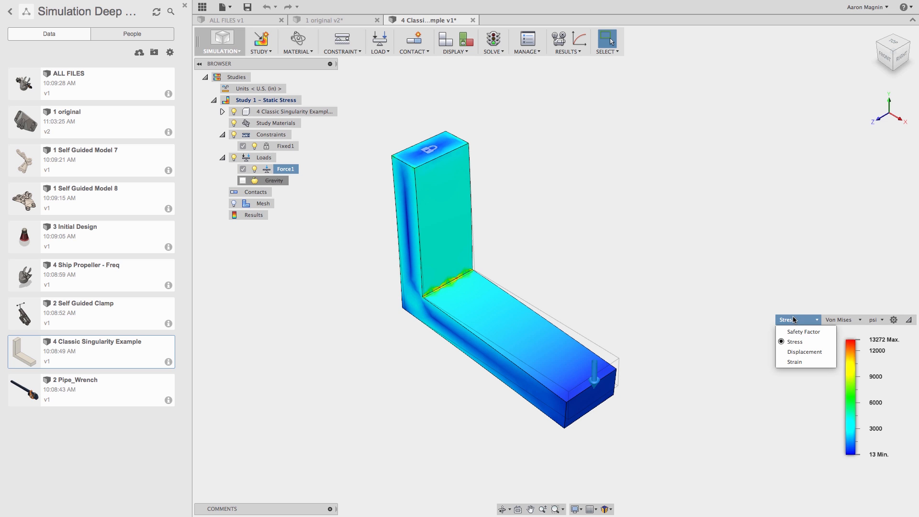
{"action": "left_click", "coordinate": [795, 342]}
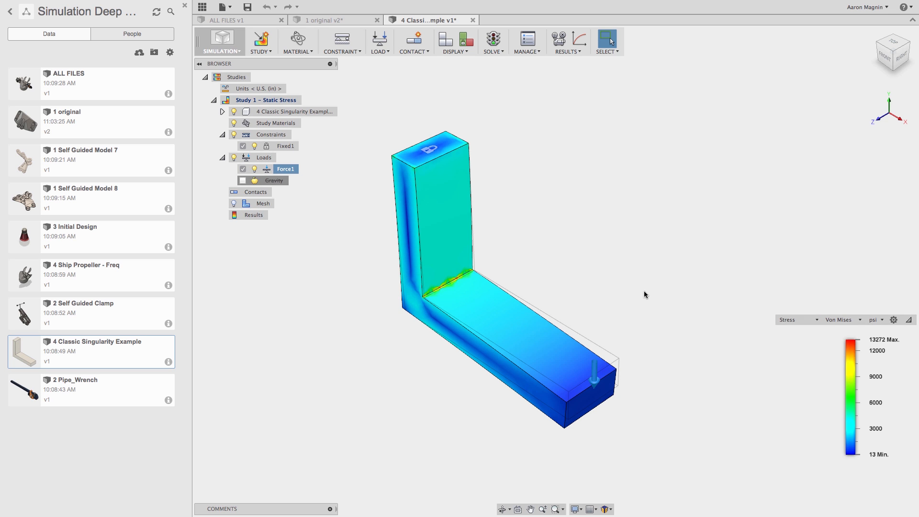
{"action": "mouse_move", "coordinate": [856, 339]}
{"action": "left_click", "coordinate": [578, 43]}
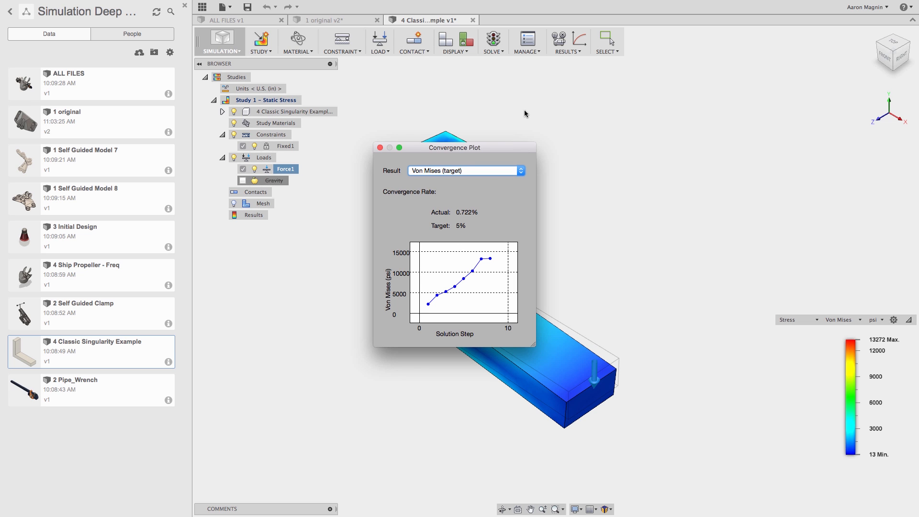
{"action": "left_click", "coordinate": [379, 147]}
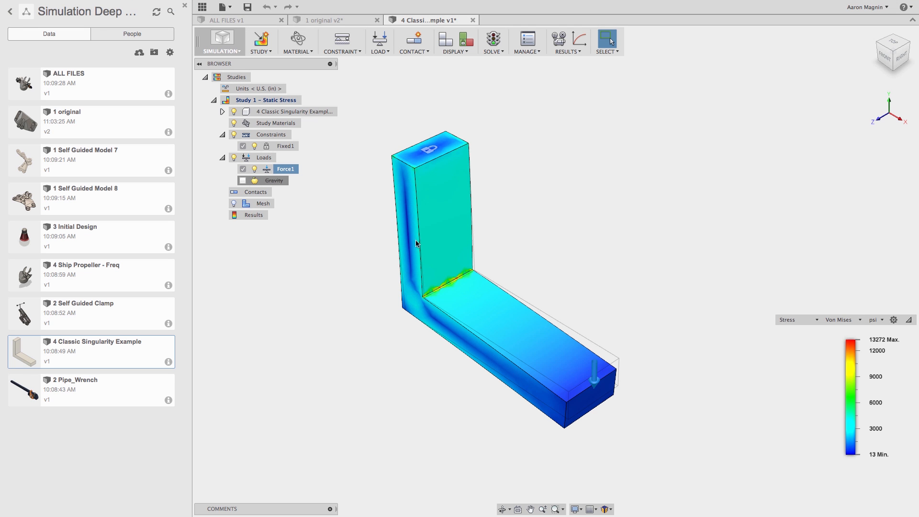
- Show the mesh over the stress result and examine the refined elements along the sharp inner corner
{"action": "scroll", "coordinate": [446, 285], "scroll_direction": "up", "scroll_amount": 5}
{"action": "scroll", "coordinate": [446, 289], "scroll_direction": "up", "scroll_amount": 3}
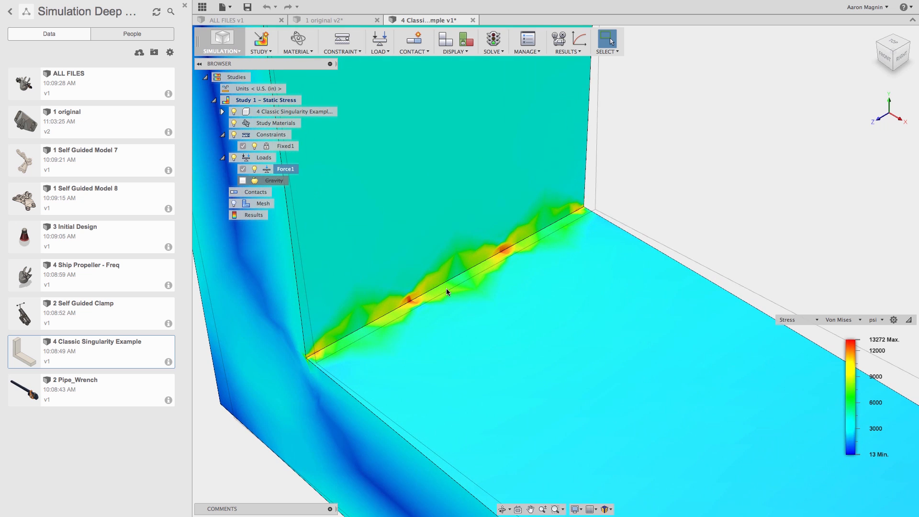
{"action": "left_click", "coordinate": [236, 203]}
{"action": "scroll", "coordinate": [411, 300], "scroll_direction": "up", "scroll_amount": 5}
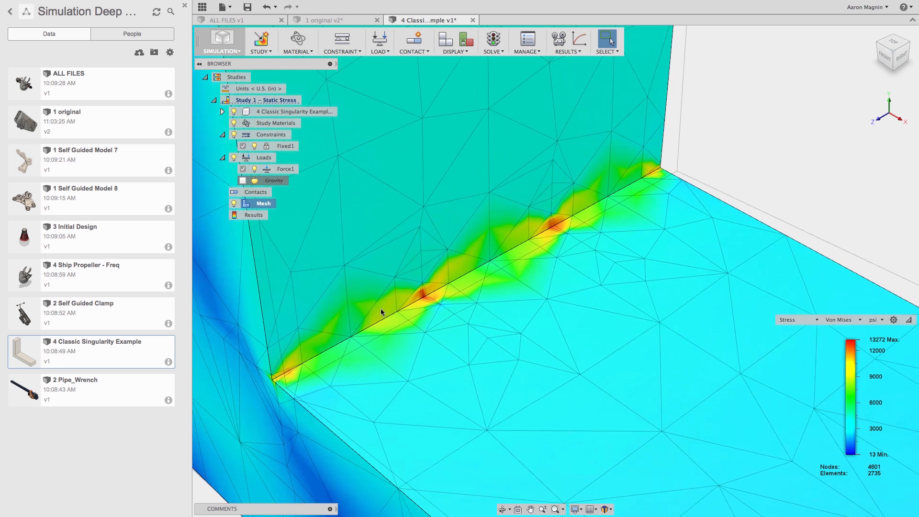
{"action": "scroll", "coordinate": [416, 299], "scroll_direction": "up", "scroll_amount": 1}
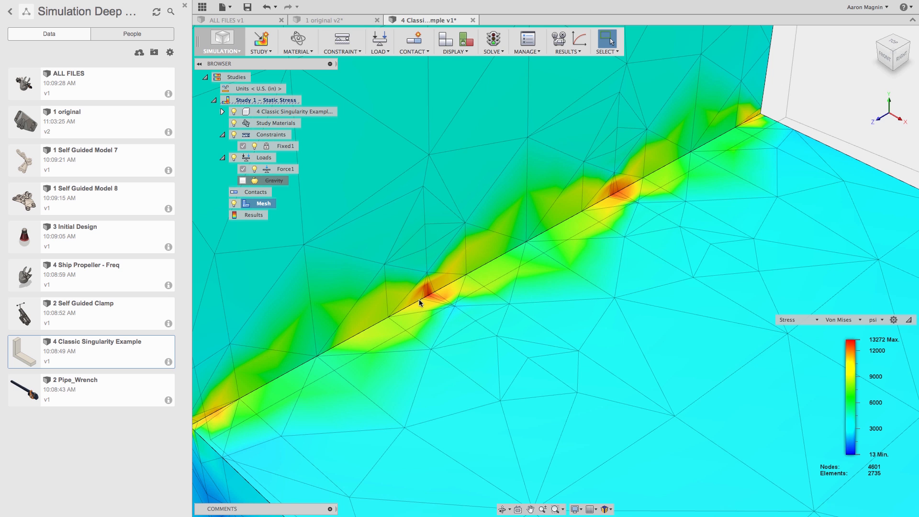
{"action": "scroll", "coordinate": [418, 299], "scroll_direction": "down", "scroll_amount": 4}
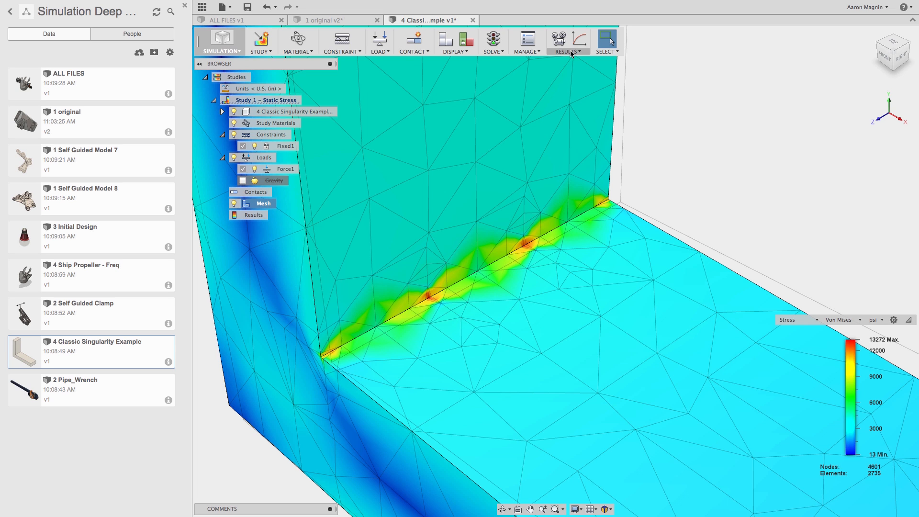
- Examine the Displacement, Total curve in Study 1's convergence plot and close the plot
{"action": "left_click", "coordinate": [579, 38]}
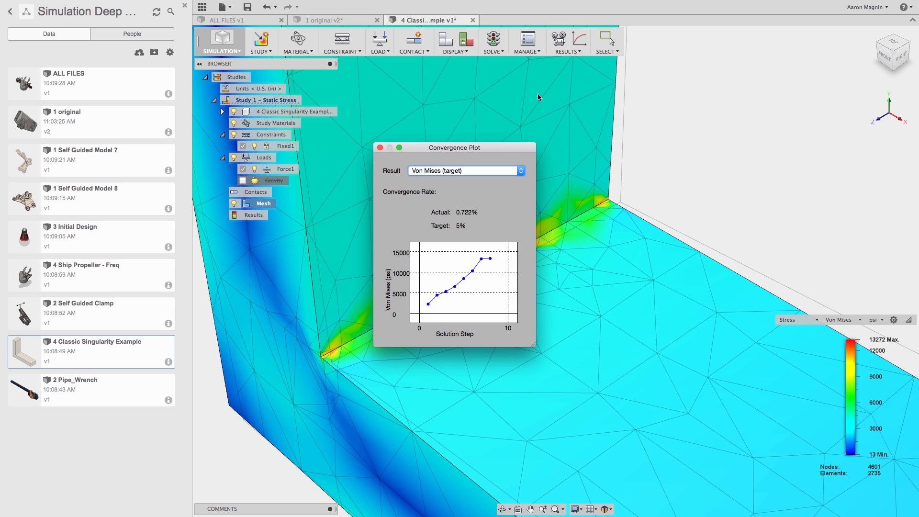
{"action": "left_click", "coordinate": [498, 171]}
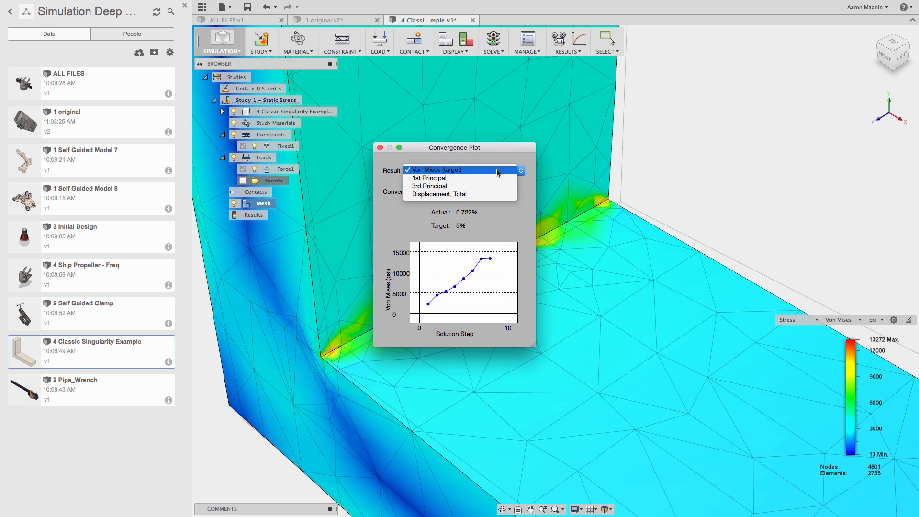
{"action": "left_click", "coordinate": [486, 194]}
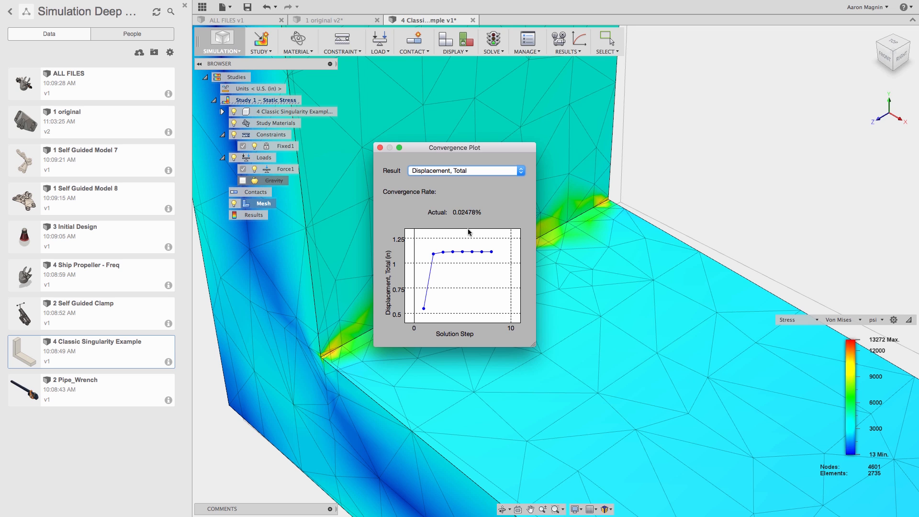
{"action": "left_click", "coordinate": [380, 147]}
- Display the Safety Factor result on the L-shaped part
{"action": "scroll", "coordinate": [499, 286], "scroll_direction": "down", "scroll_amount": 5}
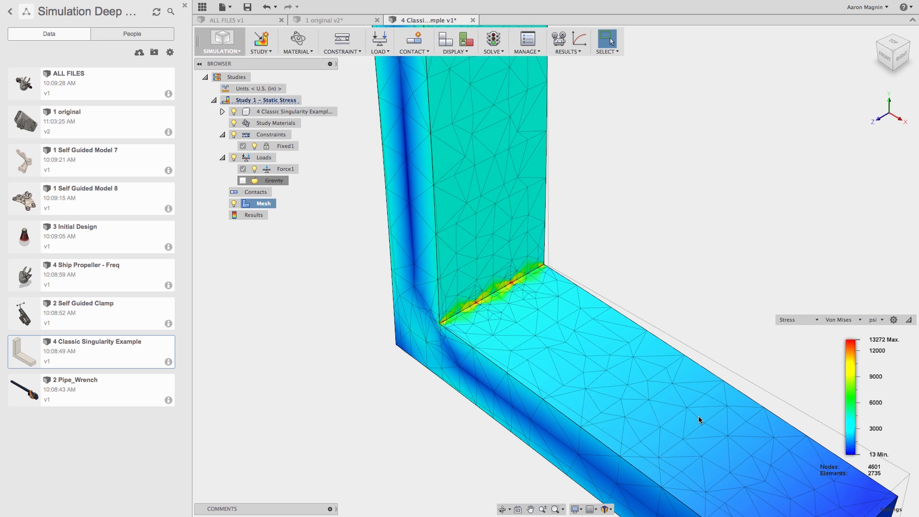
{"action": "left_click", "coordinate": [795, 322]}
{"action": "left_click", "coordinate": [797, 333]}
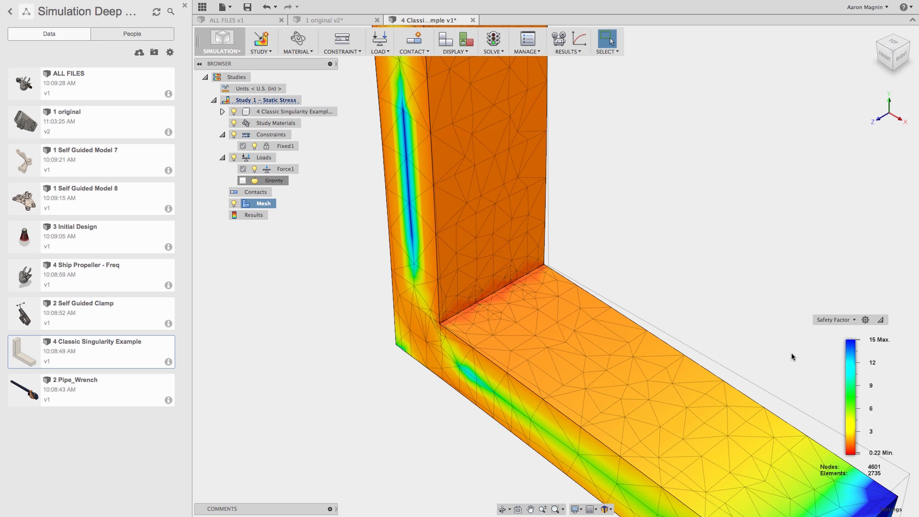
- Switch to the Model workspace and round the L-shaped part's sharp inner corner edge with a large fillet using Press Pull
{"action": "left_click", "coordinate": [224, 46]}
{"action": "left_click", "coordinate": [233, 67]}
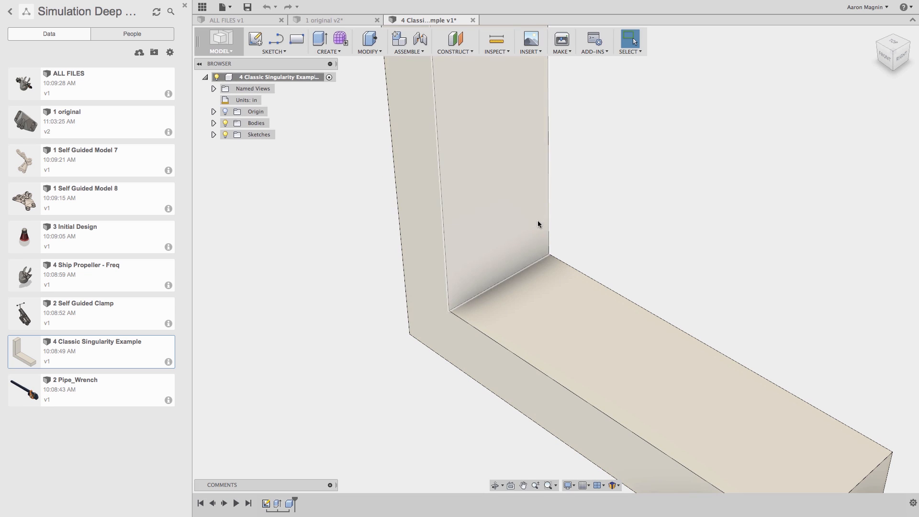
{"action": "right_click_drag", "start_coordinate": [658, 170], "coordinate": [657, 170]}
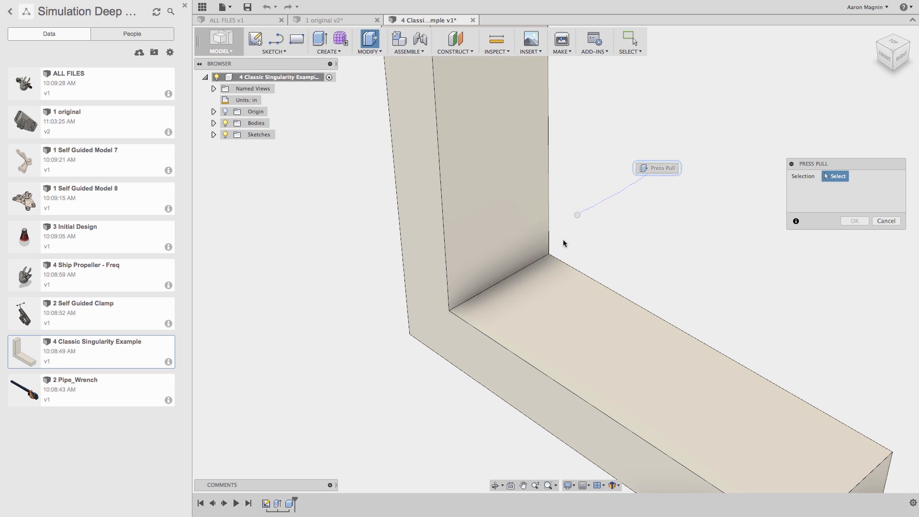
{"action": "left_click", "coordinate": [532, 262]}
{"action": "left_click_drag", "start_coordinate": [537, 258], "coordinate": [554, 248]}
{"action": "right_click_drag", "start_coordinate": [609, 191], "coordinate": [687, 188]}
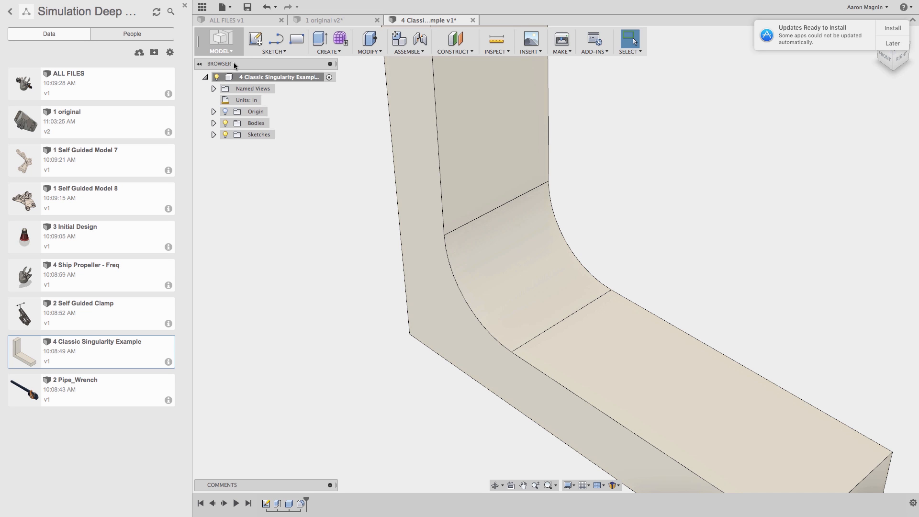
- Re-solve Study 1 for the filleted part in the Simulation workspace, check its Von Mises convergence plot and hide the project files
{"action": "left_click", "coordinate": [219, 54]}
{"action": "left_click", "coordinate": [223, 146]}
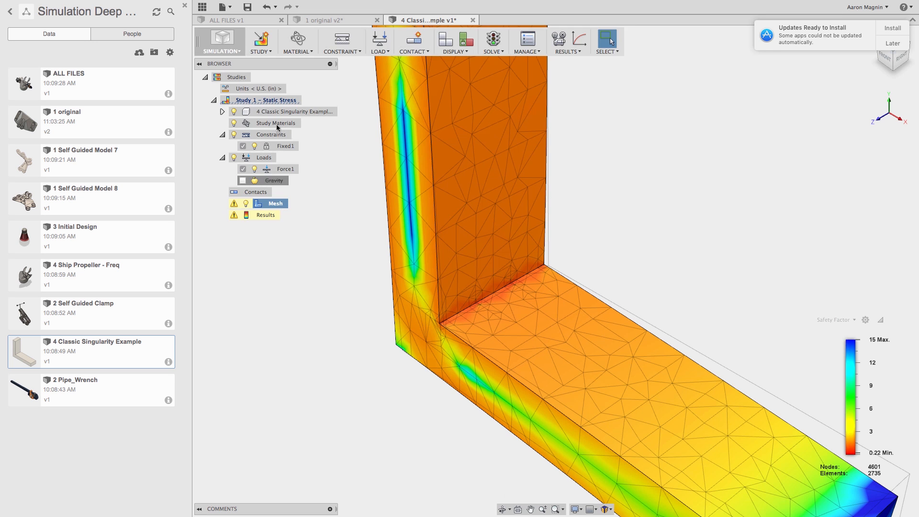
{"action": "left_click", "coordinate": [493, 37]}
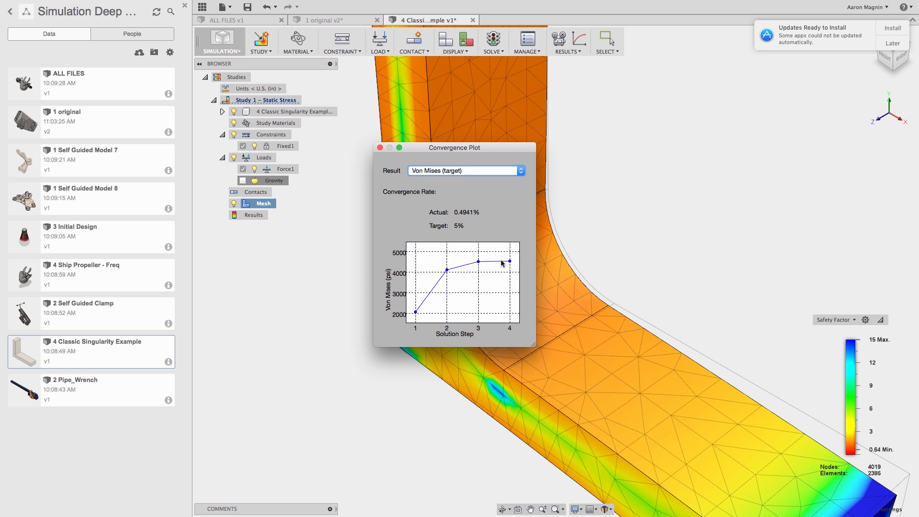
{"action": "left_click", "coordinate": [379, 148]}
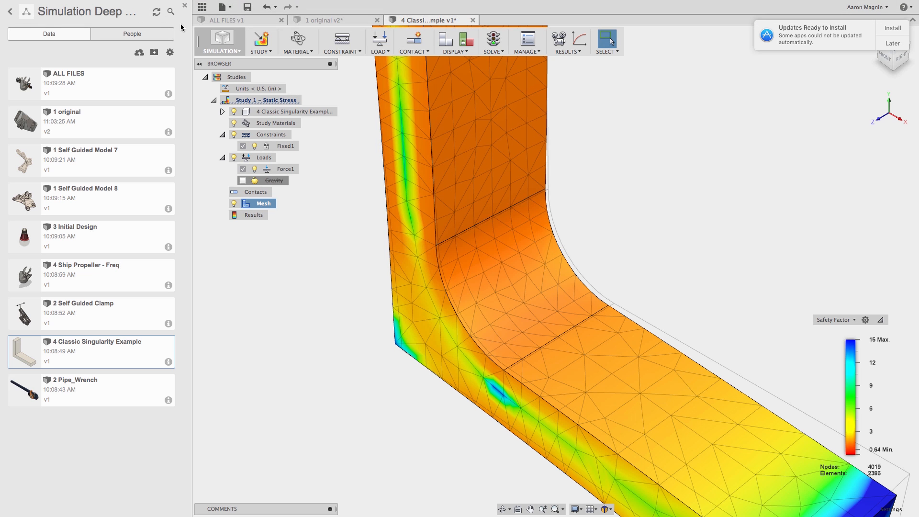
{"action": "left_click", "coordinate": [185, 7]}
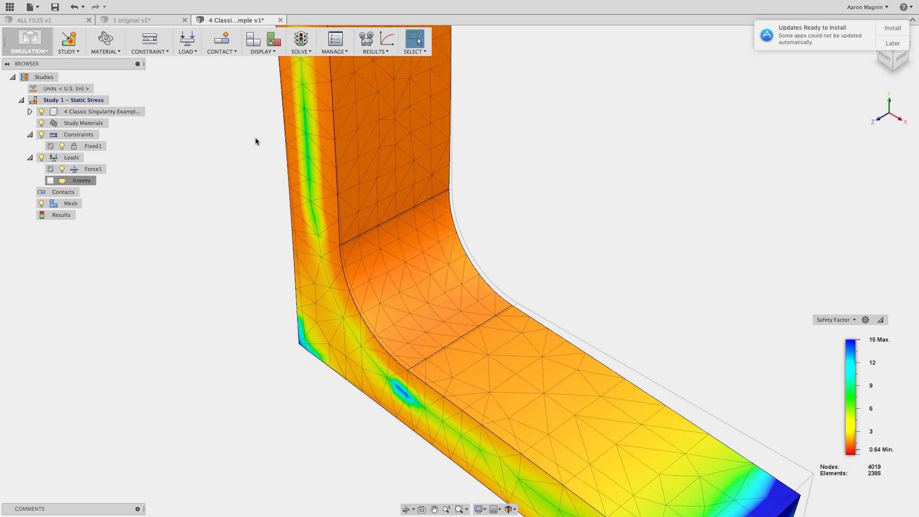
{"action": "key", "text": "super+Tab"}
{"action": "key", "text": "Right"}
{"action": "key", "text": "Right"}
{"action": "key", "text": "Right"}
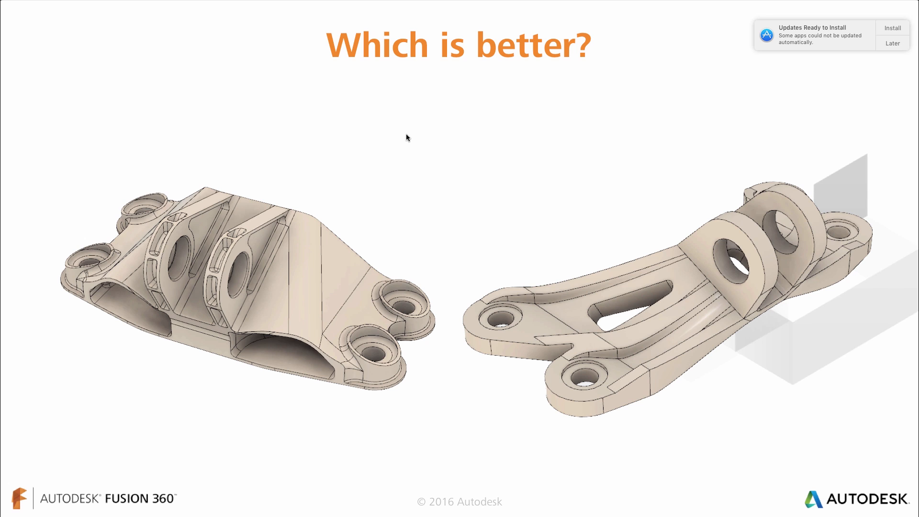
{"action": "key", "text": "Right"}
{"action": "key", "text": "Left"}
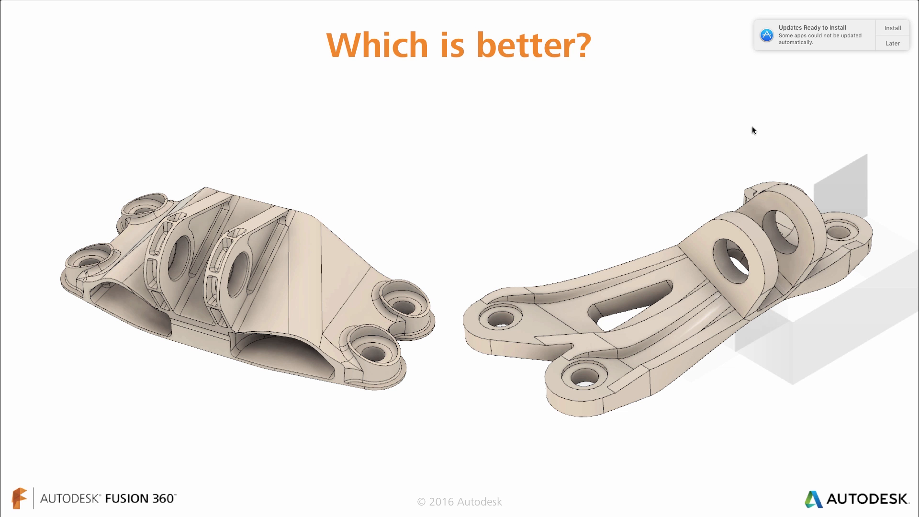
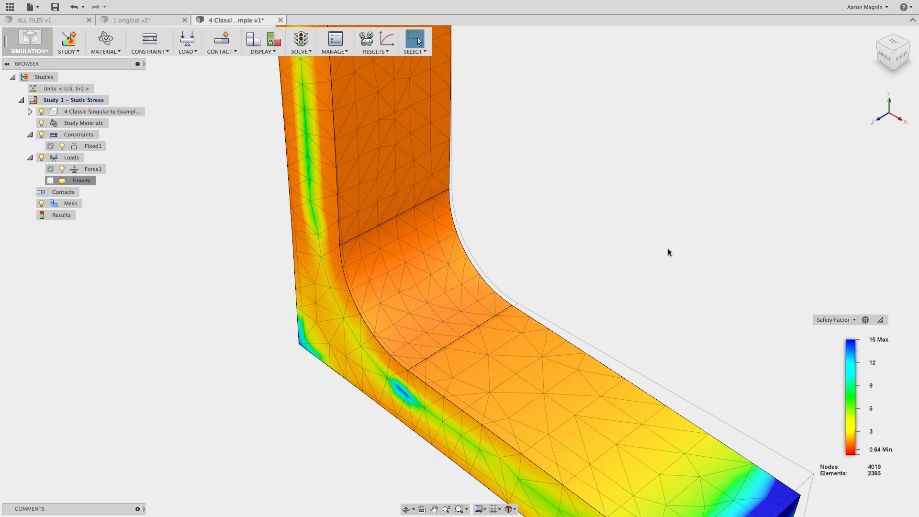
- Open the preferences and review the default units for new simulations, keeping the angle unit at deg
{"action": "left_click", "coordinate": [853, 8]}
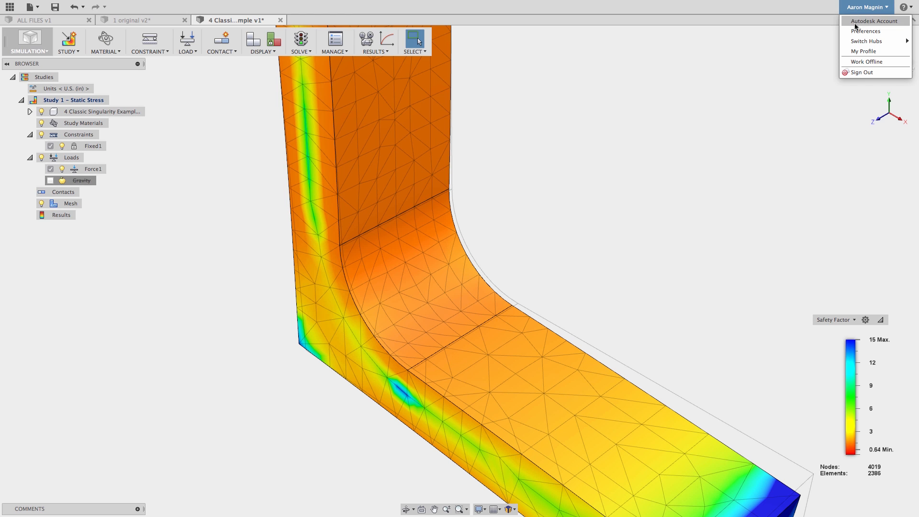
{"action": "left_click", "coordinate": [854, 32]}
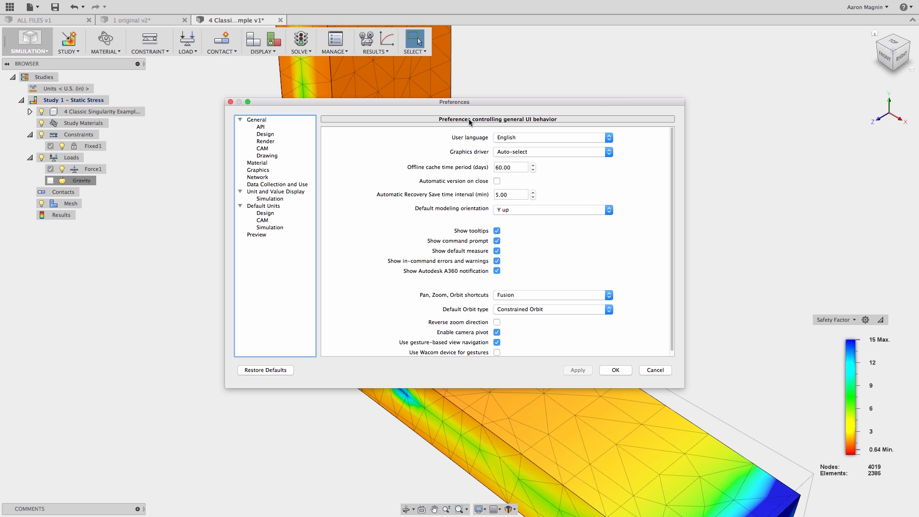
{"action": "left_click", "coordinate": [275, 228]}
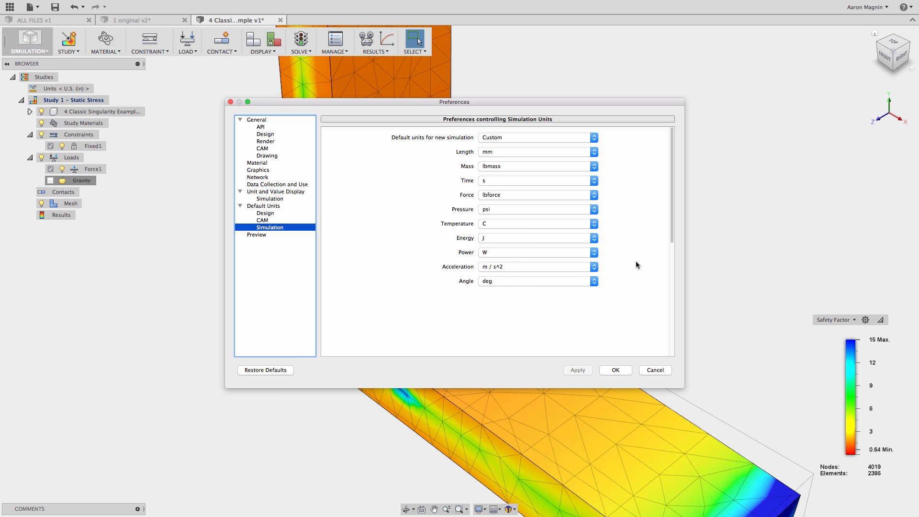
{"action": "left_click", "coordinate": [523, 283]}
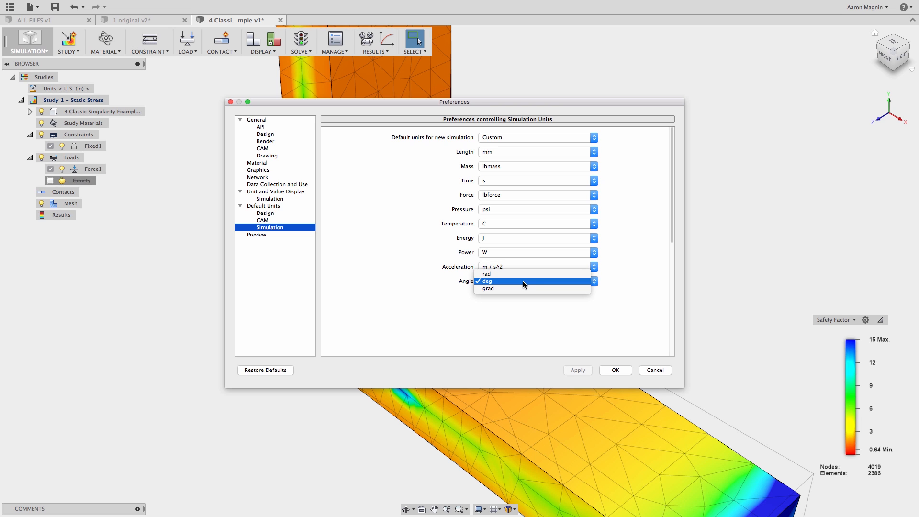
{"action": "left_click", "coordinate": [522, 281]}
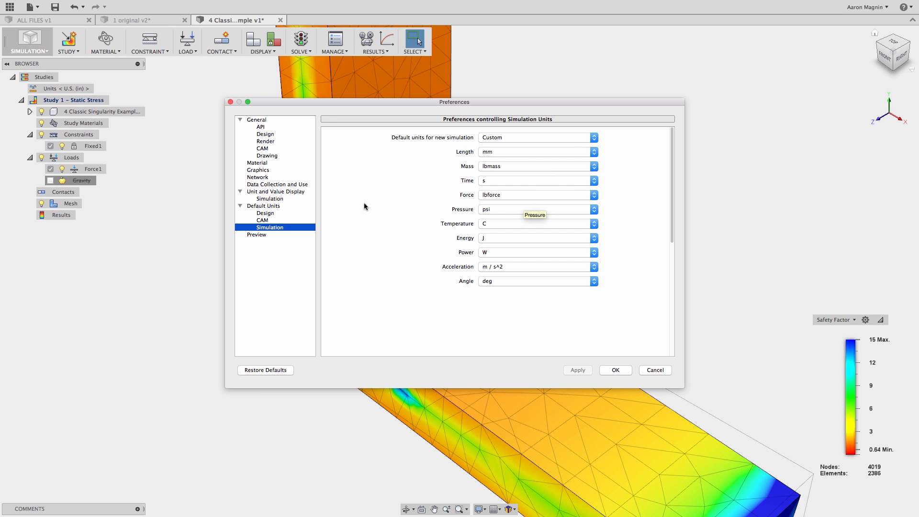
- Look past the default units preferences to the options for trying Preview functionality
{"action": "left_click", "coordinate": [266, 207]}
{"action": "key", "text": "Down"}
{"action": "key", "text": "Down"}
{"action": "key", "text": "Down"}
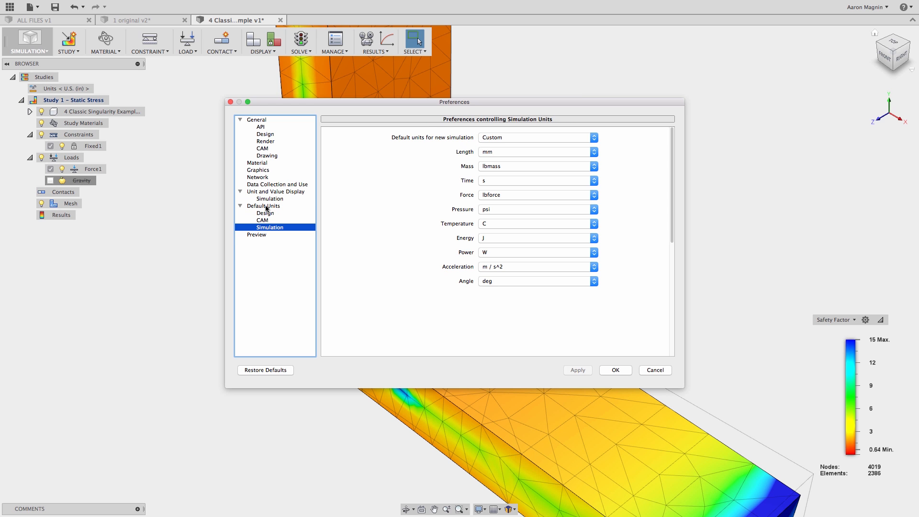
{"action": "key", "text": "Down"}
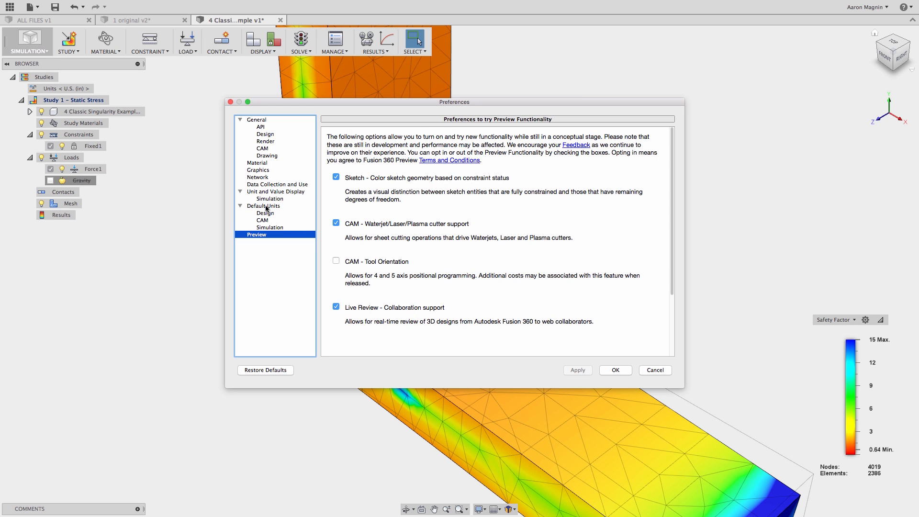
- Review the Simulation value display preferences, keeping the scientific notation precision at 1.123E+04
{"action": "key", "text": "Up"}
{"action": "key", "text": "Up"}
{"action": "key", "text": "Up"}
{"action": "key", "text": "Up"}
{"action": "key", "text": "Up"}
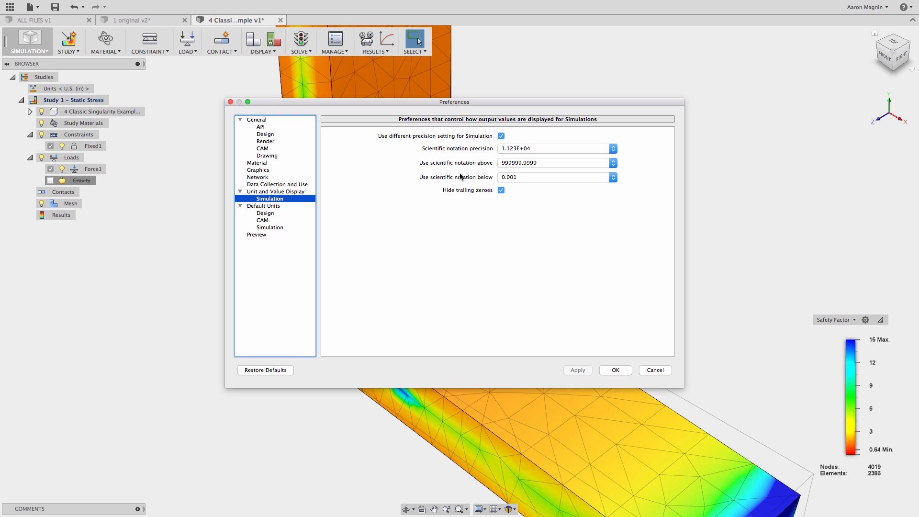
{"action": "left_click", "coordinate": [524, 150]}
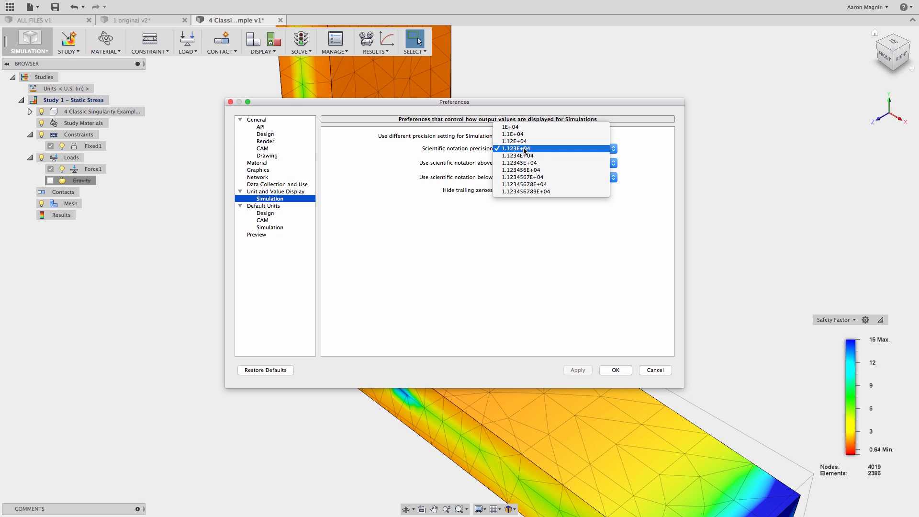
{"action": "left_click", "coordinate": [557, 148]}
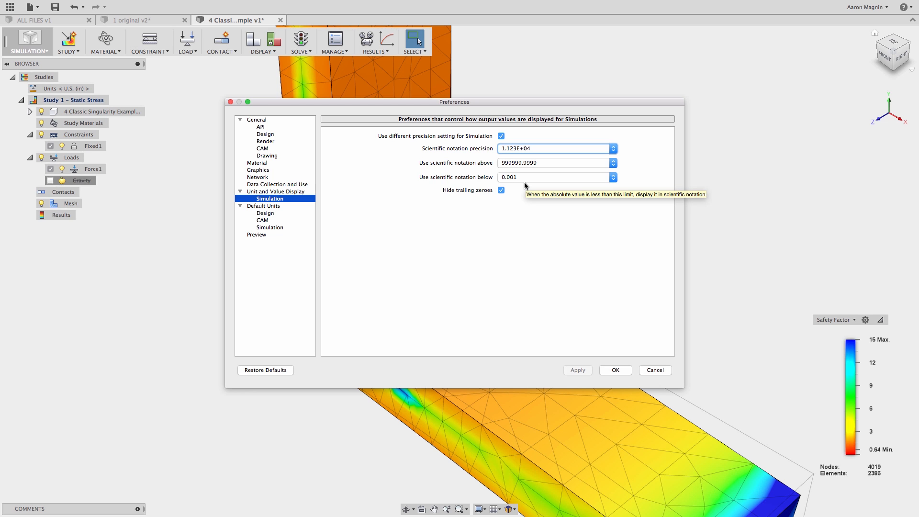
- Look through the data collection, graphics, material and drawing preferences, and close the preferences
{"action": "left_click", "coordinate": [293, 185]}
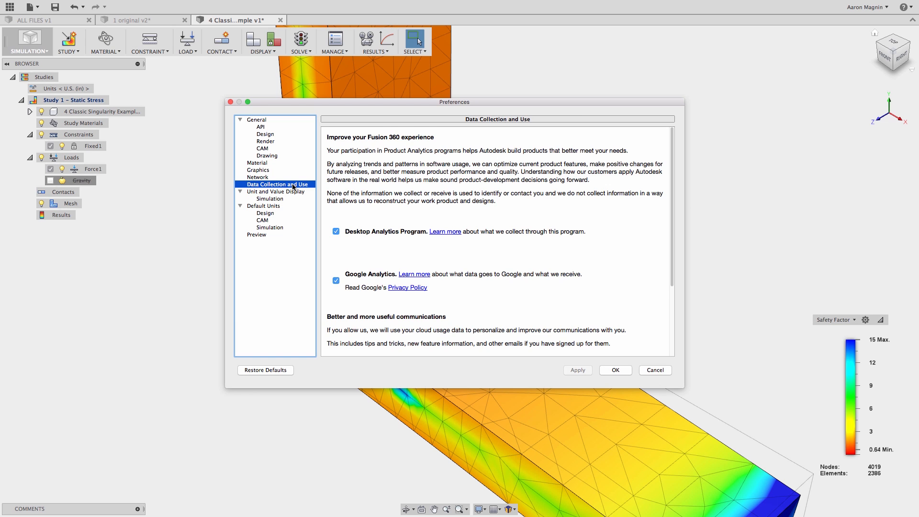
{"action": "key", "text": "Up"}
{"action": "key", "text": "Up"}
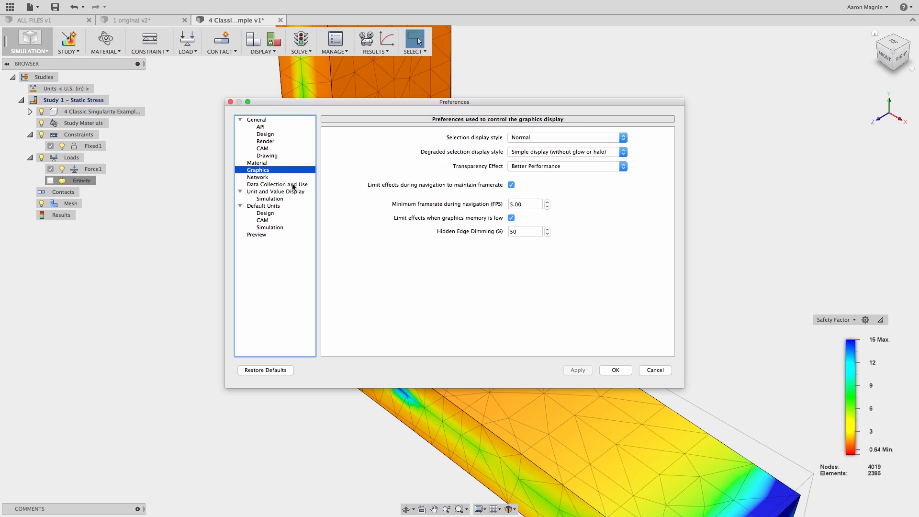
{"action": "key", "text": "Up"}
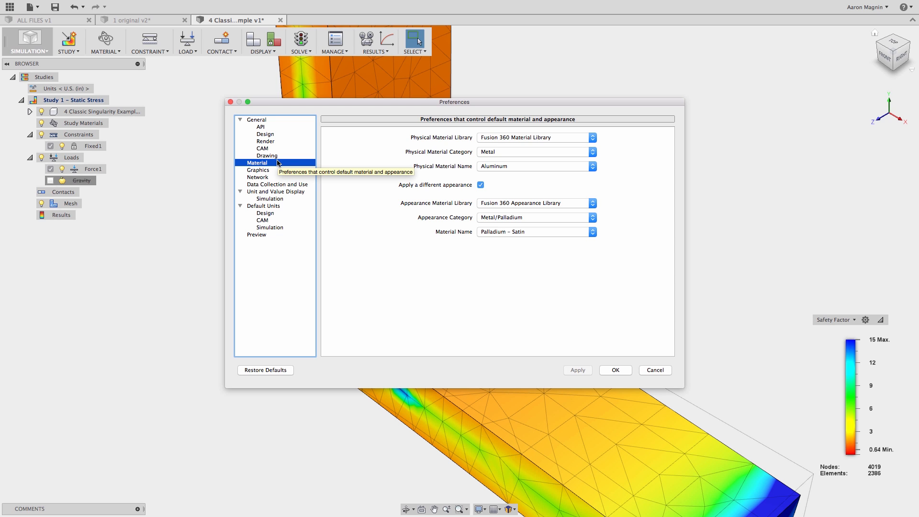
{"action": "key", "text": "Up"}
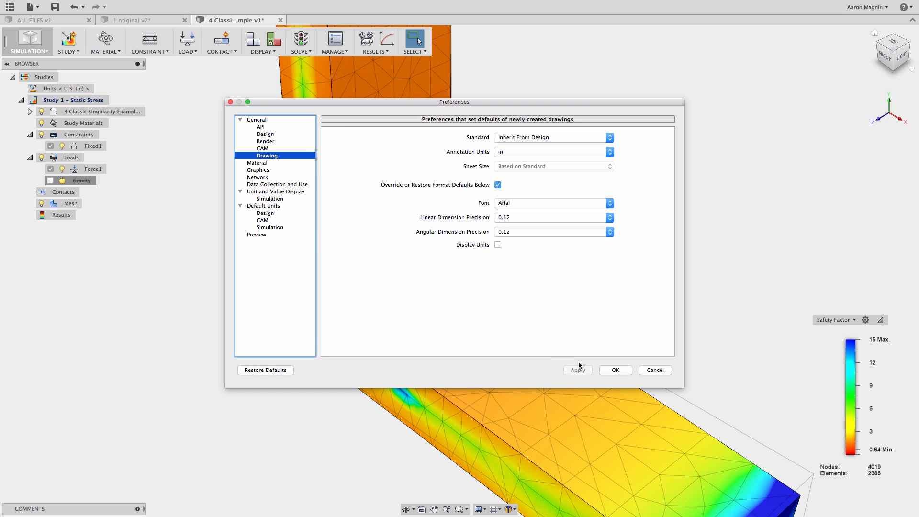
{"action": "left_click", "coordinate": [624, 371]}
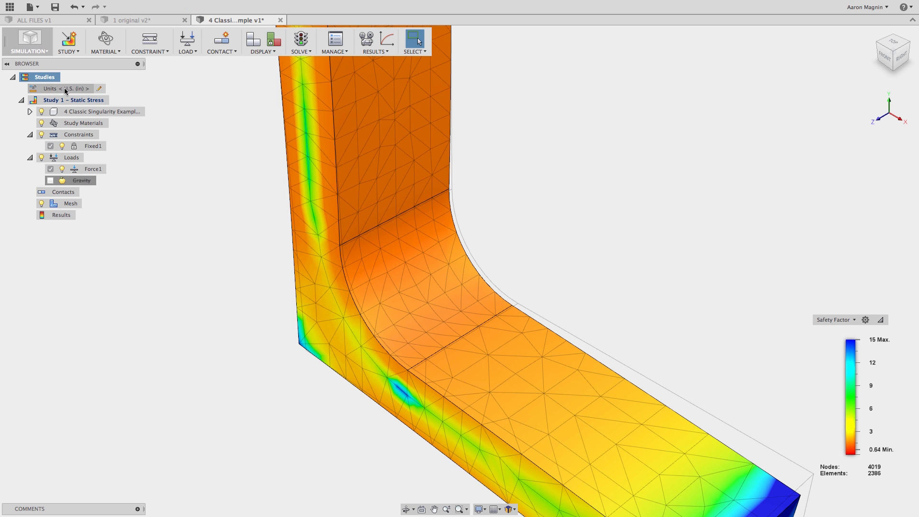
- Review the L-shaped part's study unit settings and close them without making changes
{"action": "left_click", "coordinate": [99, 91]}
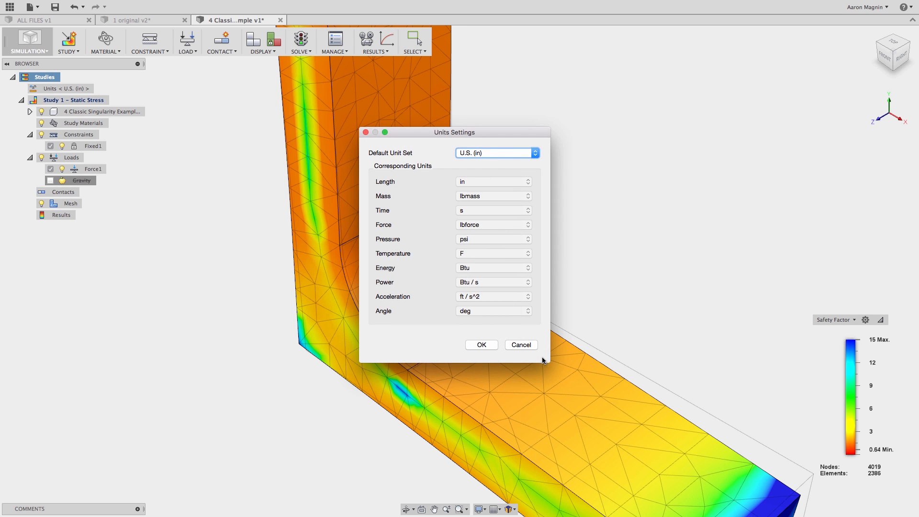
{"action": "left_click", "coordinate": [522, 345]}
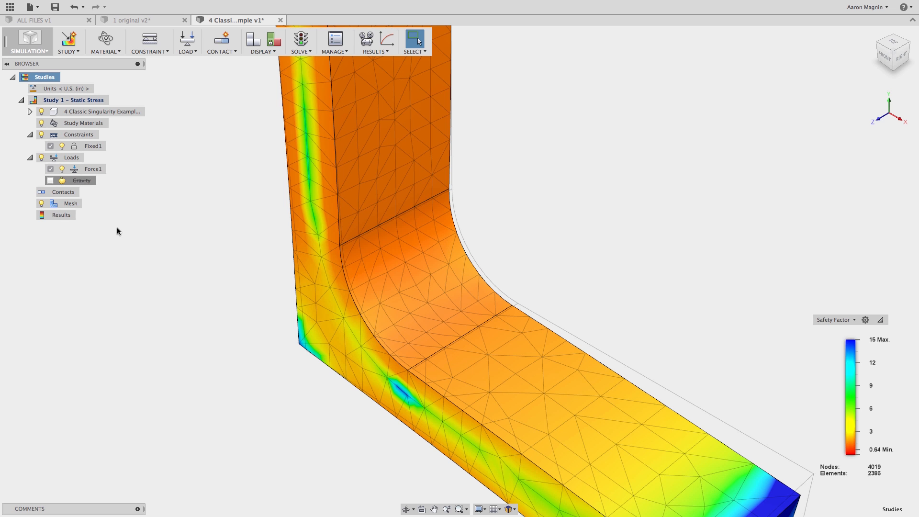
{"action": "left_click", "coordinate": [119, 228]}
{"action": "key", "text": "super+Tab"}
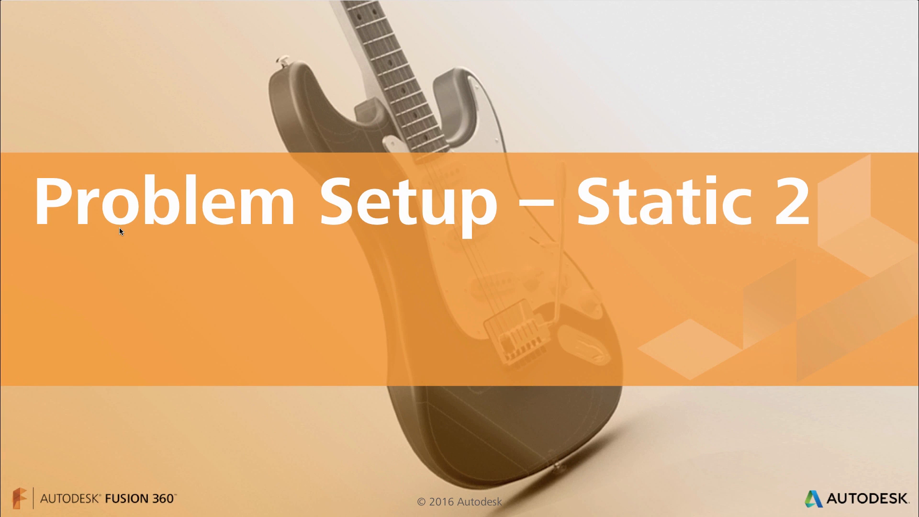
{"action": "key", "text": "Right"}
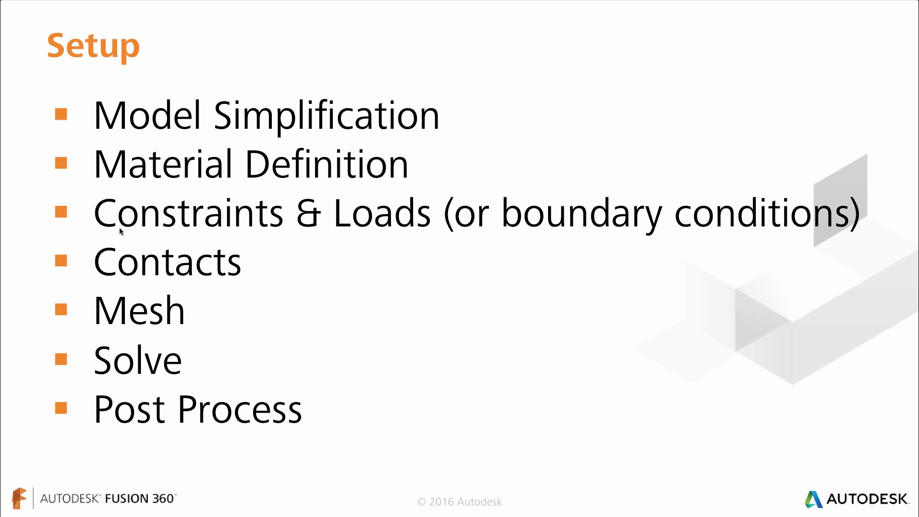
{"action": "key", "text": "super+Tab"}
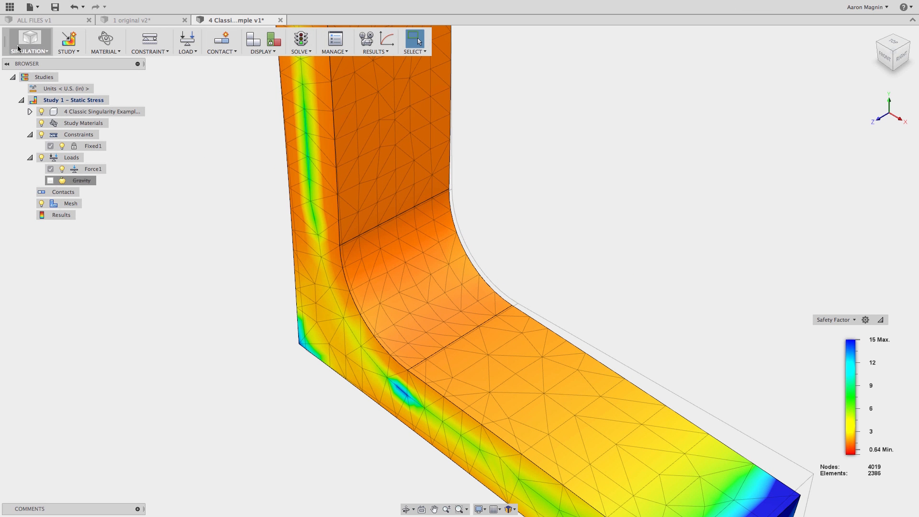
- Open the 2 Pipe_Wrench design from the project files and hide the file list
{"action": "left_click", "coordinate": [9, 7]}
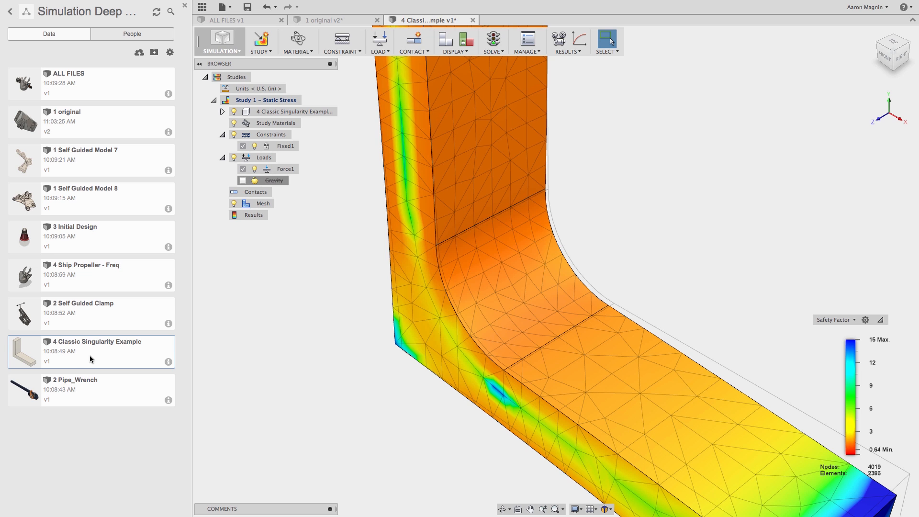
{"action": "left_click", "coordinate": [97, 315]}
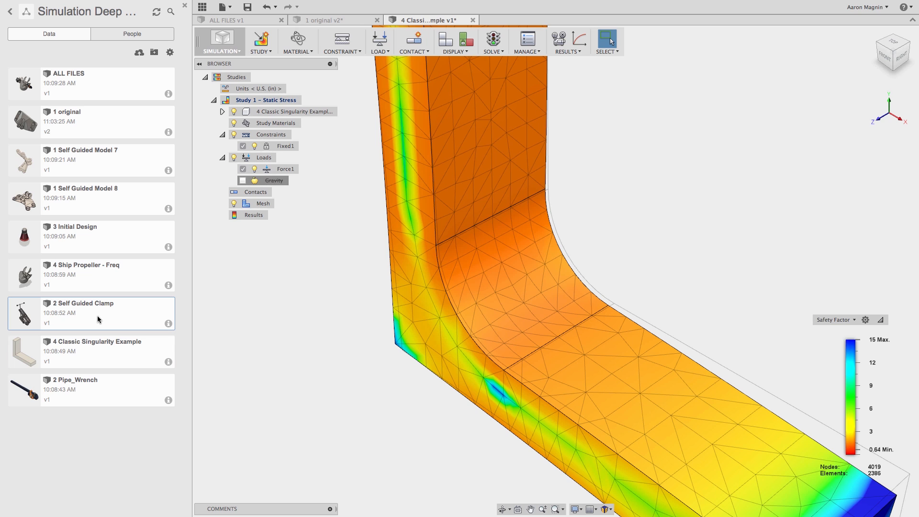
{"action": "left_click", "coordinate": [110, 379]}
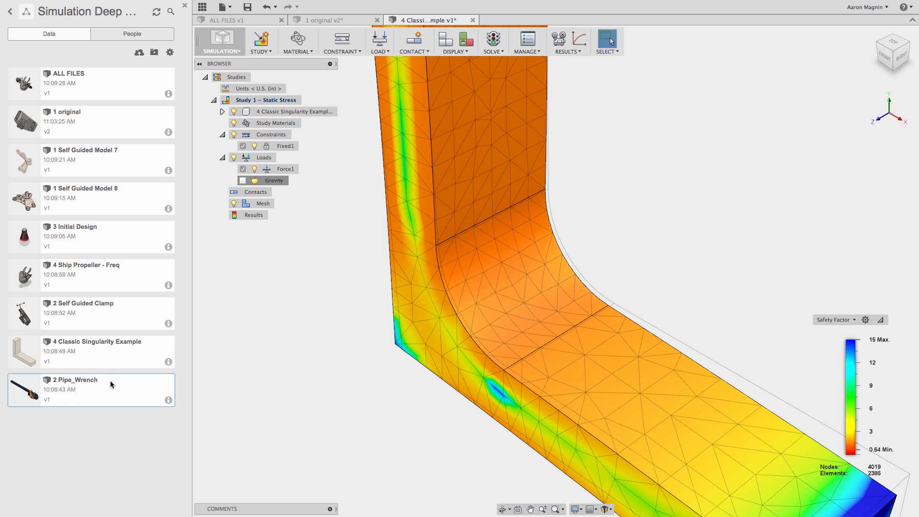
{"action": "double_click", "coordinate": [110, 380]}
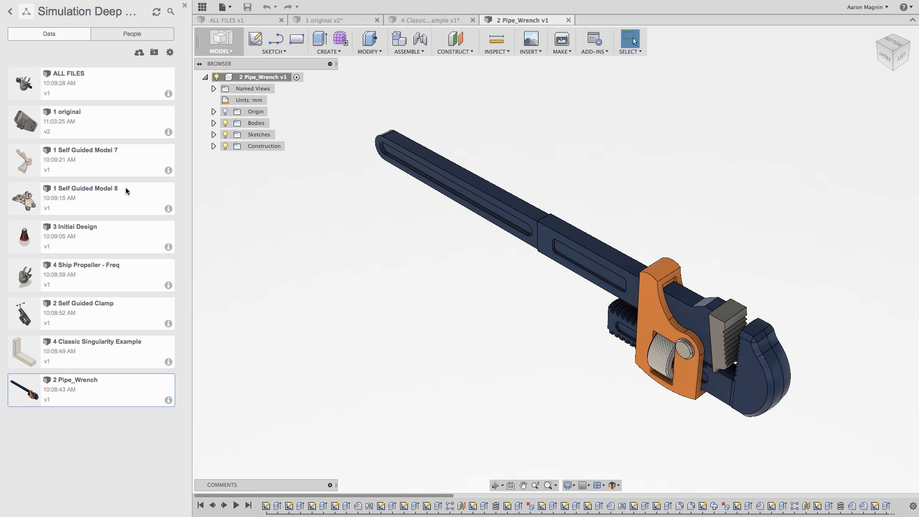
{"action": "left_click", "coordinate": [185, 7]}
- Switch the pipe wrench design from the Model workspace to the Simulation workspace
{"action": "middle_click_drag", "start_coordinate": [431, 159], "coordinate": [452, 217], "text": "shift"}
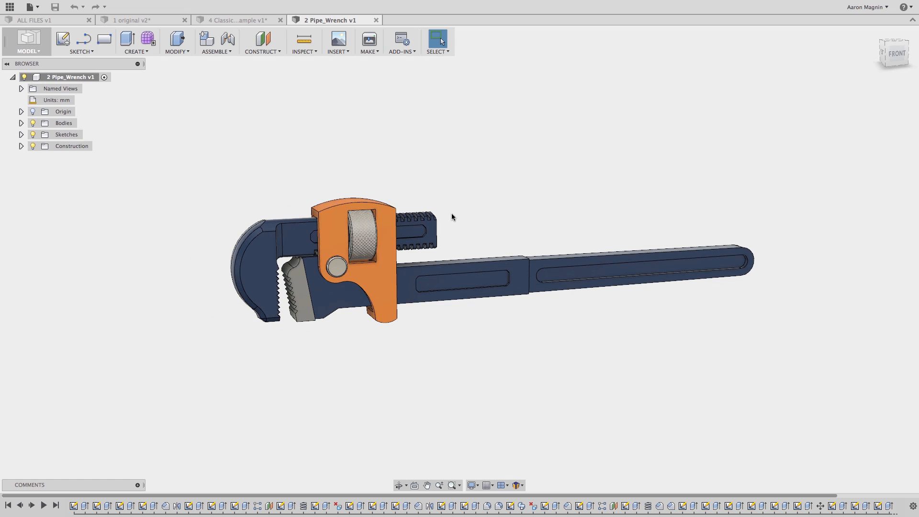
{"action": "scroll", "coordinate": [450, 214], "scroll_direction": "down", "scroll_amount": 3}
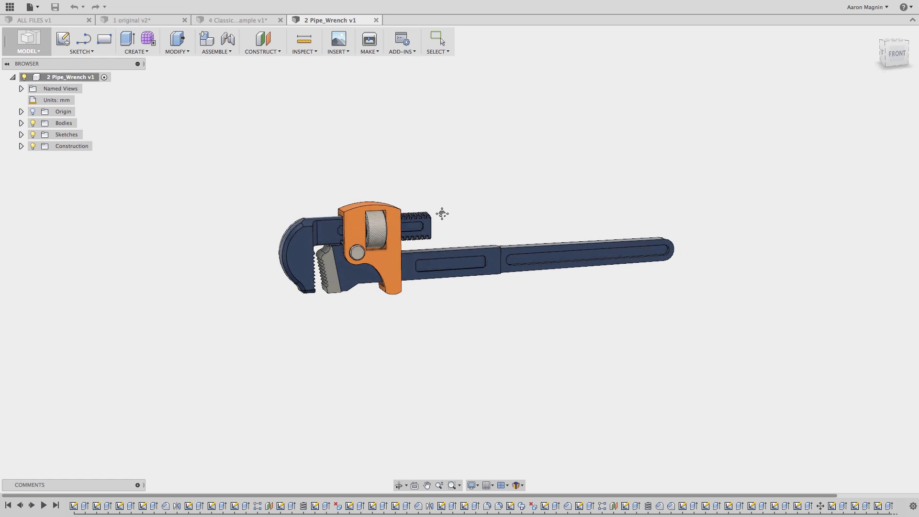
{"action": "scroll", "coordinate": [438, 214], "scroll_direction": "up", "scroll_amount": 5}
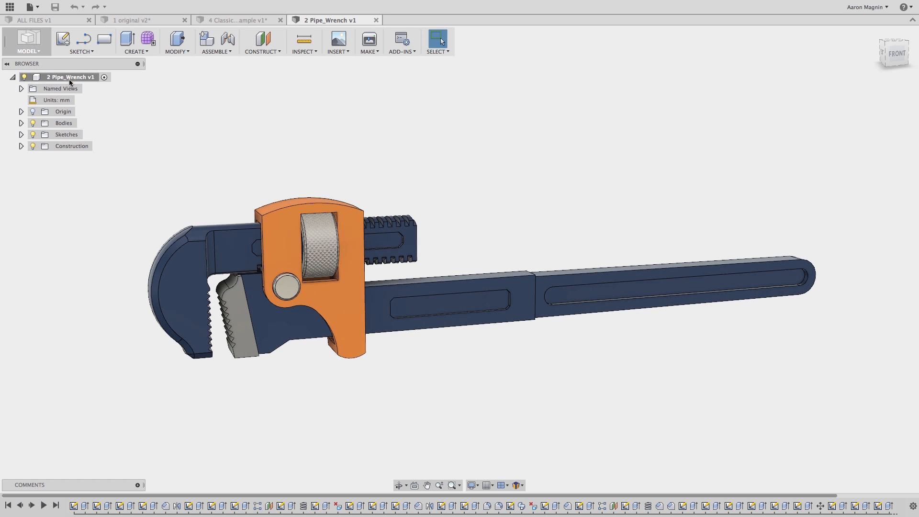
{"action": "left_click", "coordinate": [37, 51]}
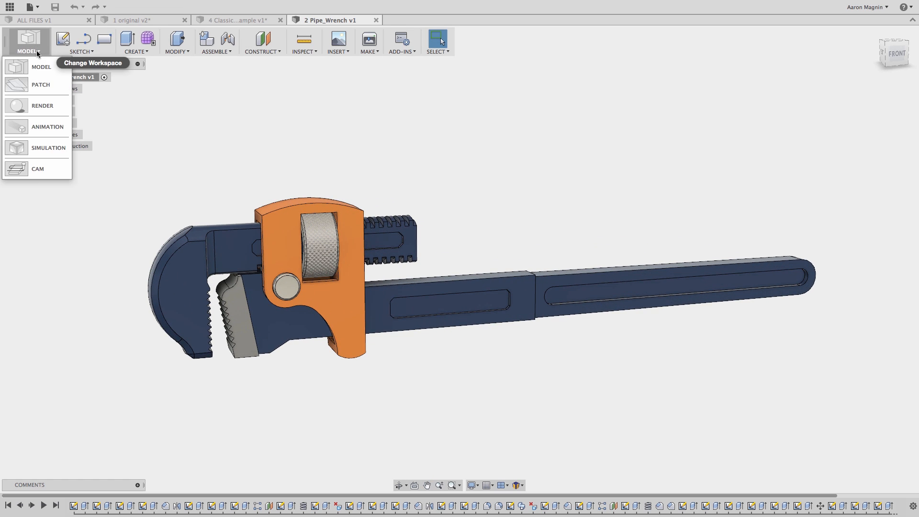
{"action": "left_click", "coordinate": [48, 146]}
{"action": "middle_click_drag", "start_coordinate": [183, 171], "coordinate": [228, 189]}
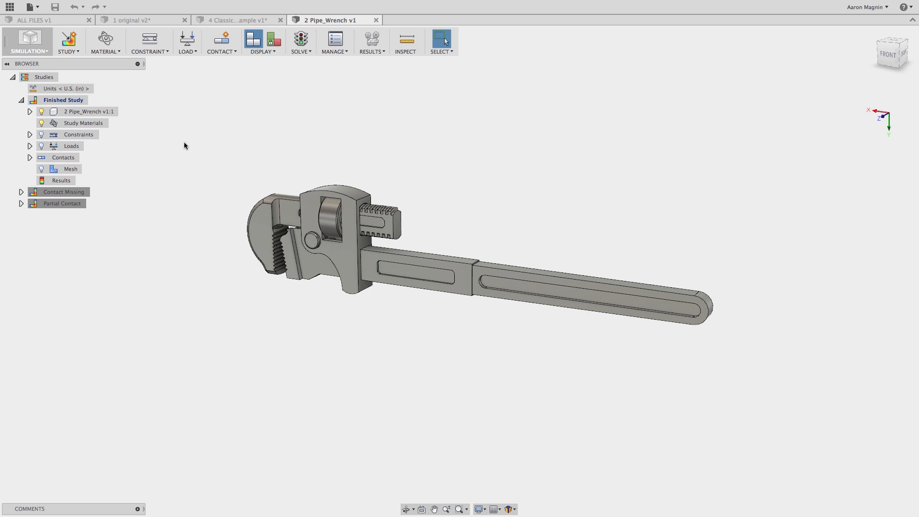
- Check the contents of the Finished Study and collapse it so only the study names are listed
{"action": "left_click", "coordinate": [21, 100]}
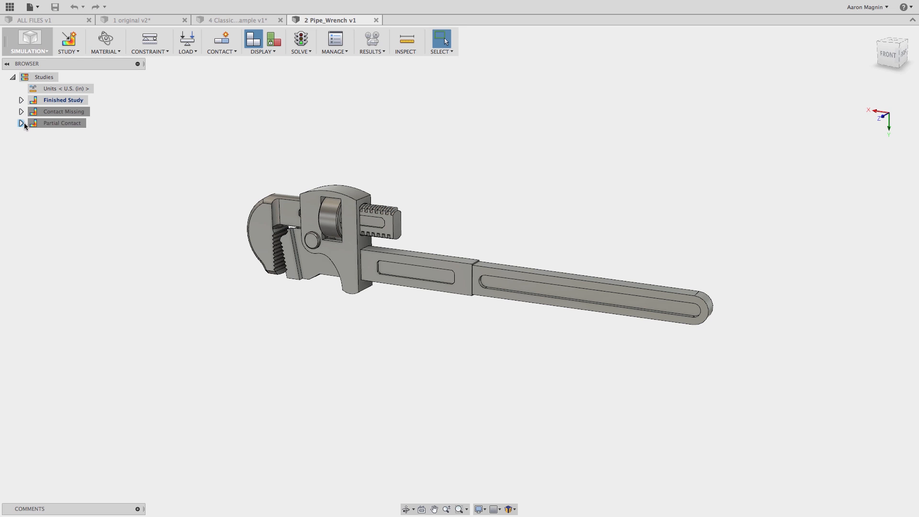
{"action": "left_click", "coordinate": [22, 100]}
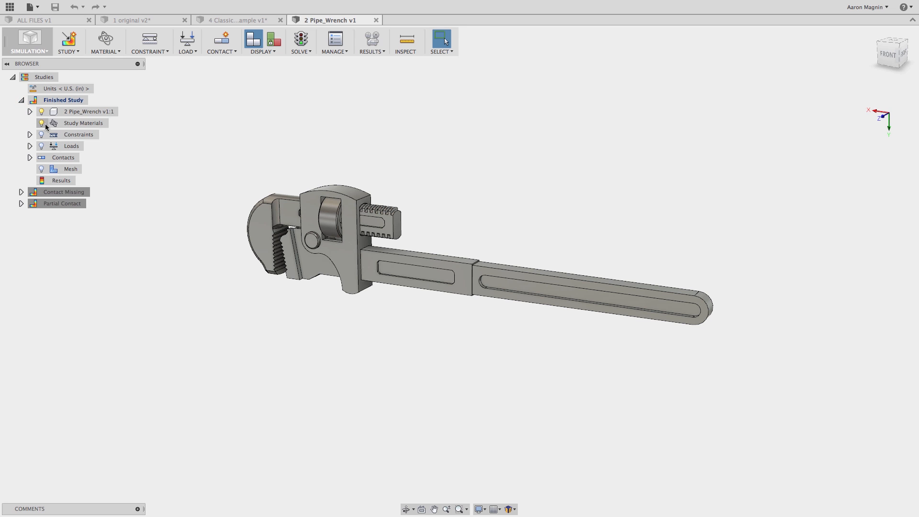
{"action": "left_click", "coordinate": [21, 101]}
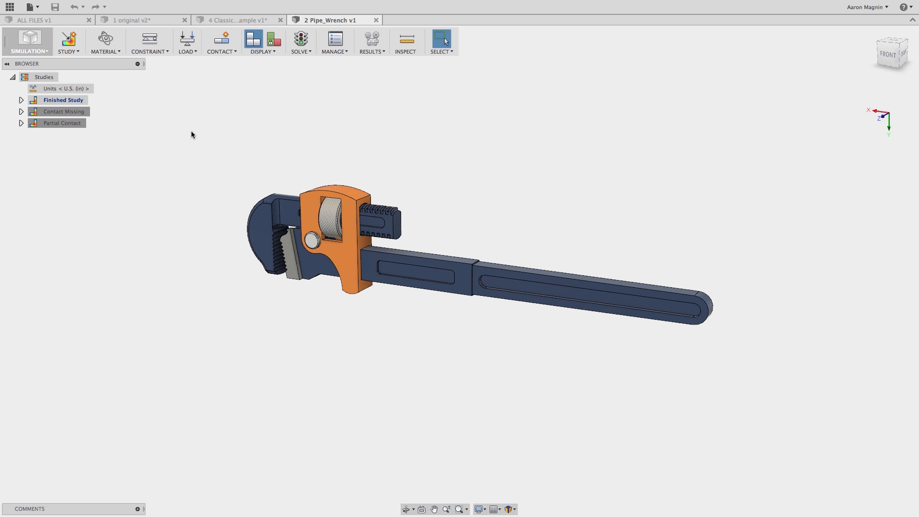
- Create a Static Stress study for the pipe wrench with curved mesh elements enabled, leaving adaptive mesh refinement at None
{"action": "left_click", "coordinate": [72, 46]}
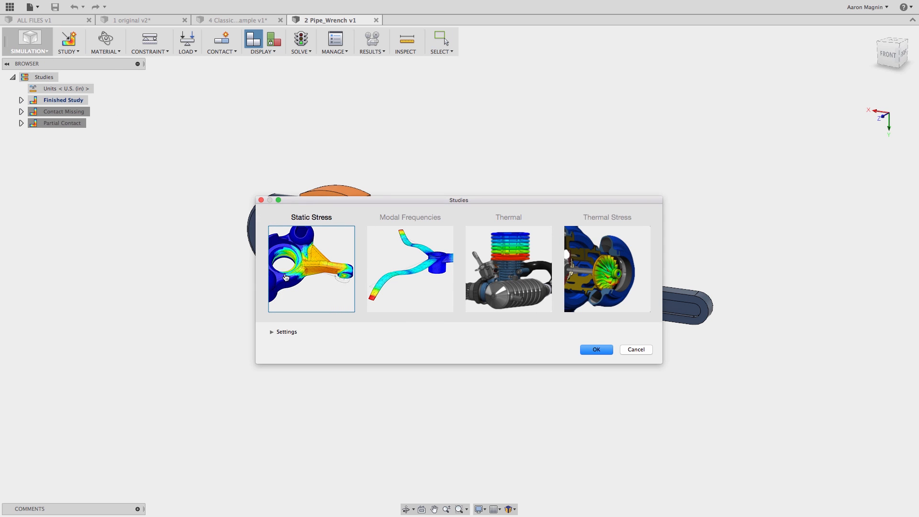
{"action": "left_click", "coordinate": [271, 331]}
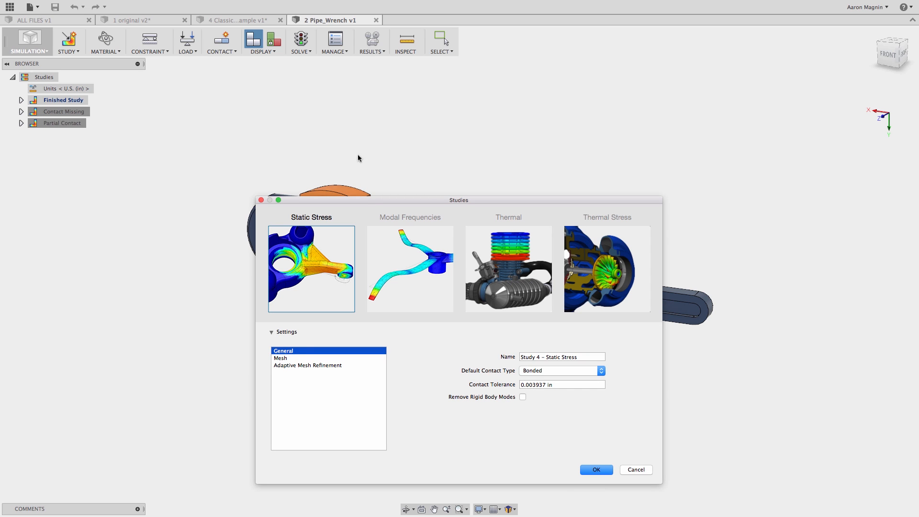
{"action": "left_click_drag", "start_coordinate": [361, 200], "coordinate": [332, 95]}
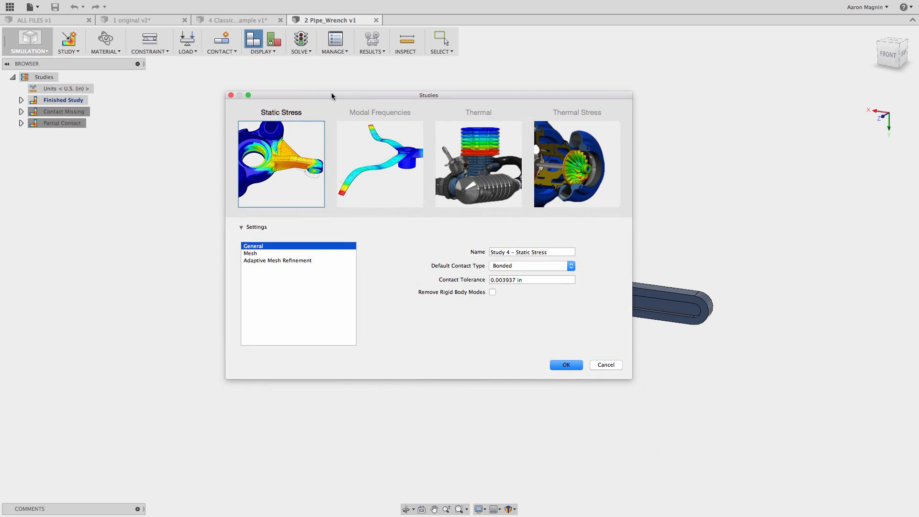
{"action": "left_click", "coordinate": [266, 254]}
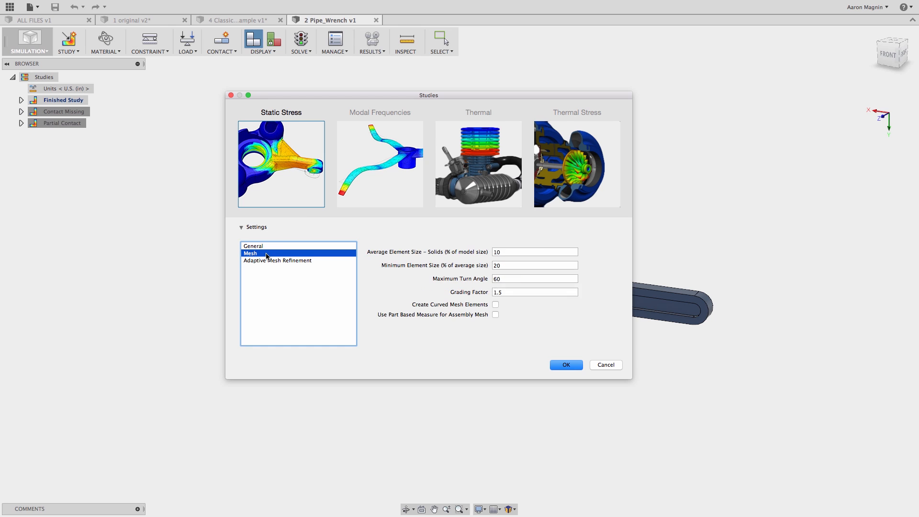
{"action": "left_click", "coordinate": [495, 305]}
{"action": "left_click", "coordinate": [498, 252]}
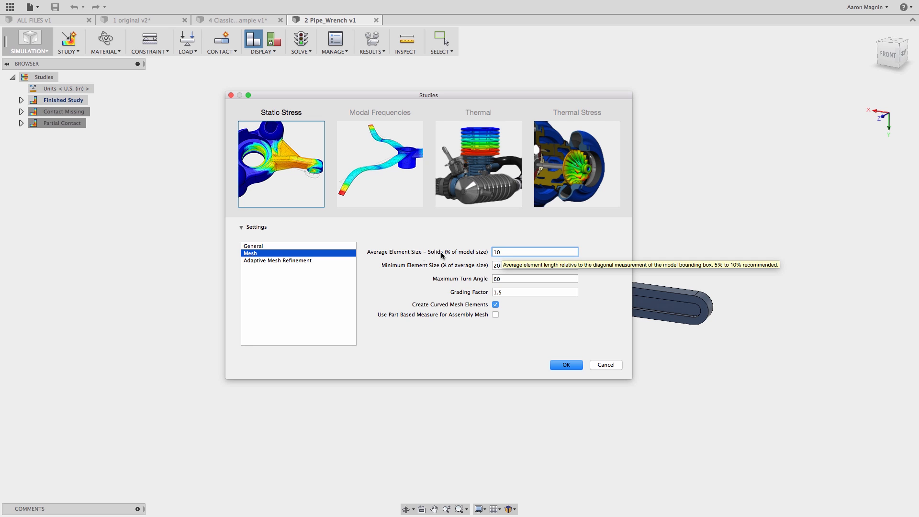
{"action": "left_click", "coordinate": [319, 261]}
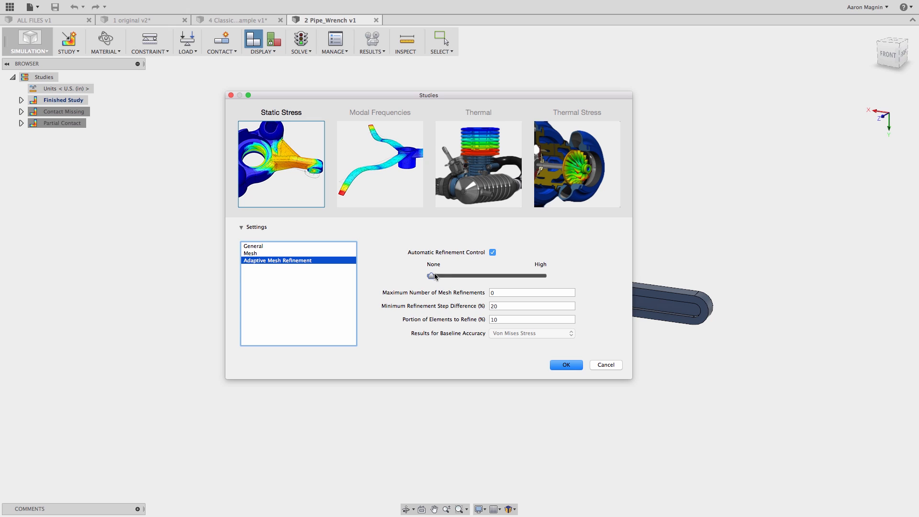
{"action": "left_click", "coordinate": [559, 366]}
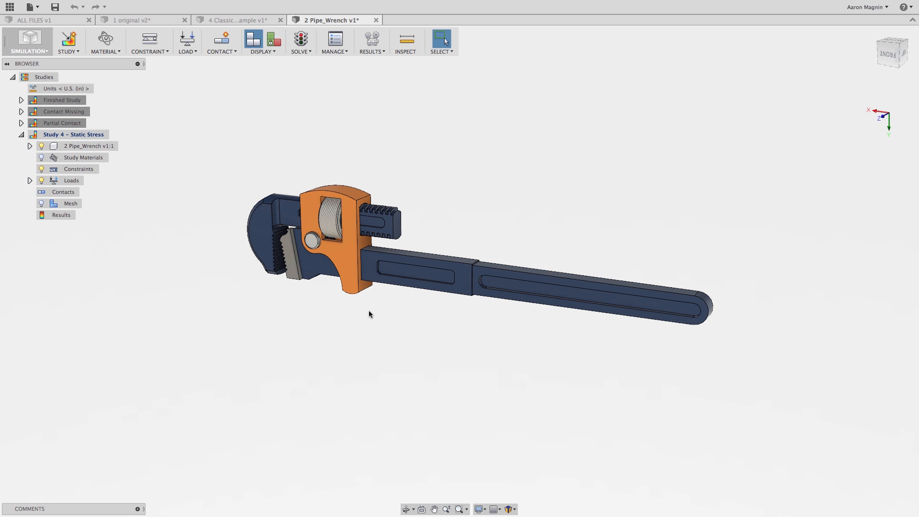
{"action": "middle_click_drag", "start_coordinate": [369, 314], "coordinate": [360, 295], "text": "shift"}
{"action": "scroll", "coordinate": [375, 298], "scroll_direction": "up", "scroll_amount": 5}
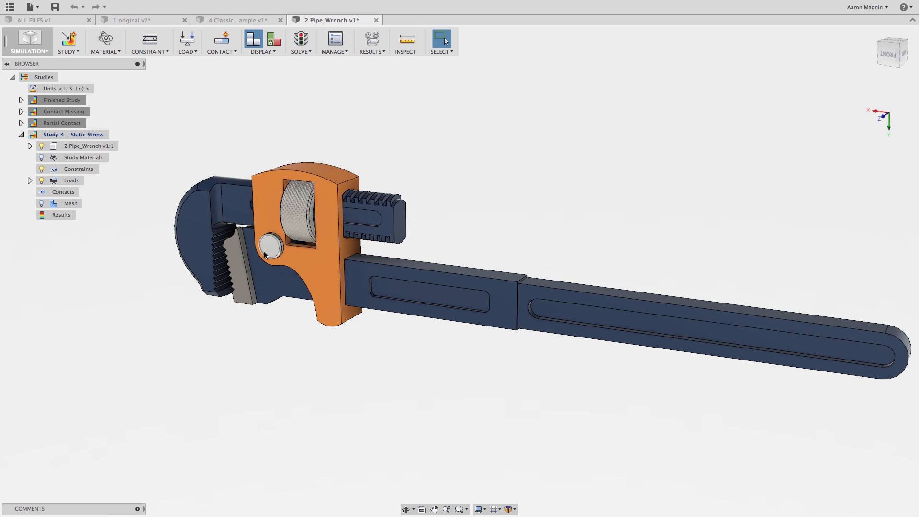
- Examine the wrench head up close, including the grey toothed jaw insert, the handle body behind it and the hook jaw teeth
{"action": "left_click", "coordinate": [242, 262]}
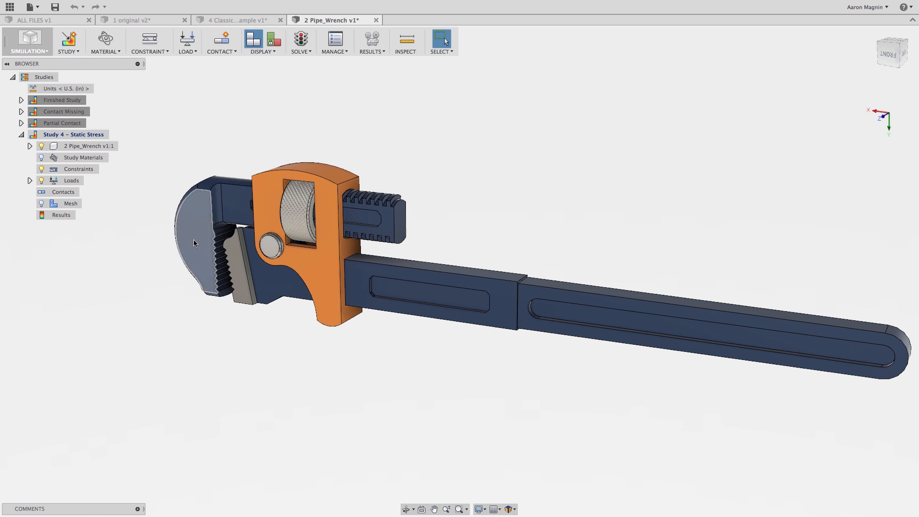
{"action": "mouse_move", "coordinate": [247, 261]}
{"action": "middle_mouse_down", "text": "shift"}
{"action": "mouse_move", "coordinate": [221, 264]}
{"action": "mouse_move", "coordinate": [260, 255]}
{"action": "middle_mouse_up", "text": "shift"}
{"action": "scroll", "coordinate": [249, 257], "scroll_direction": "up", "scroll_amount": 4}
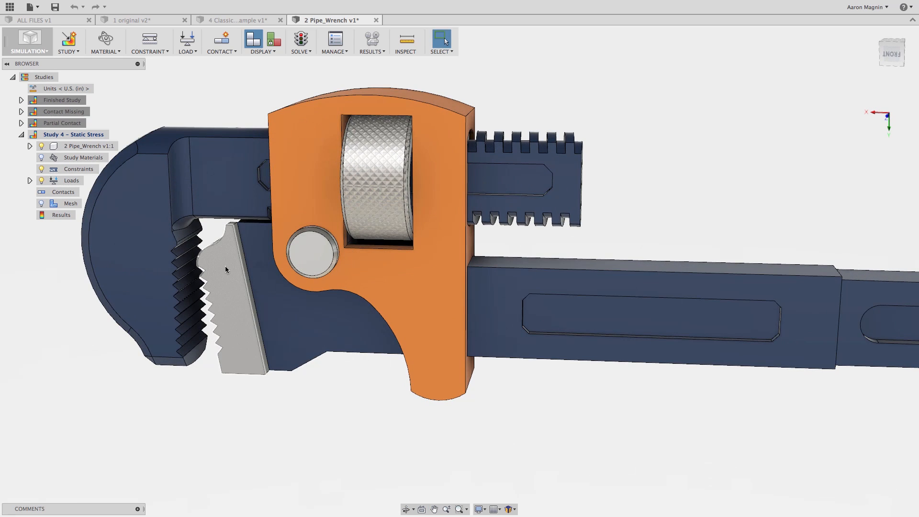
{"action": "left_click", "coordinate": [225, 267]}
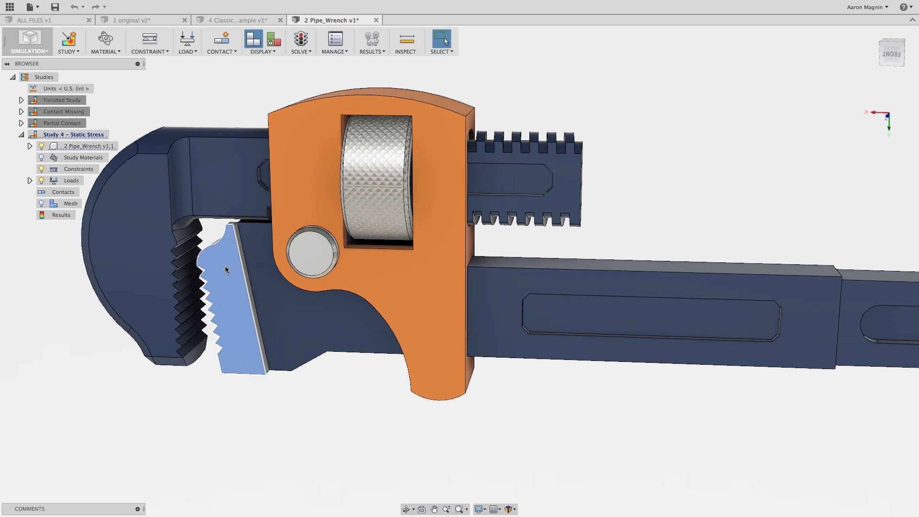
{"action": "scroll", "coordinate": [253, 257], "scroll_direction": "down", "scroll_amount": 5}
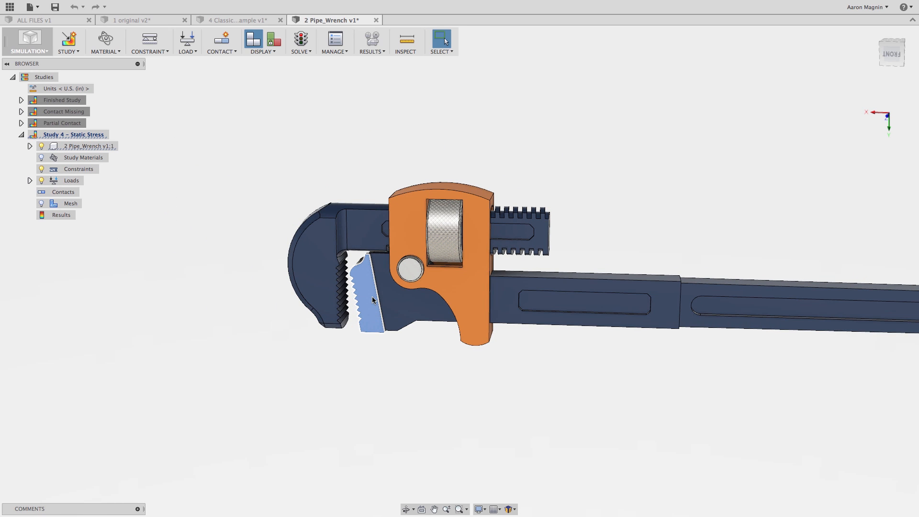
{"action": "left_click", "coordinate": [260, 297]}
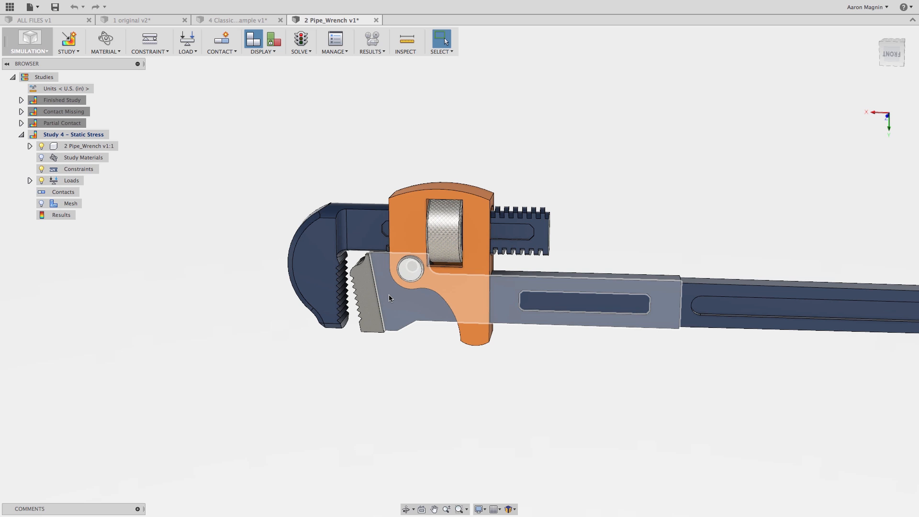
{"action": "middle_click_drag", "start_coordinate": [389, 297], "coordinate": [555, 213], "text": "shift"}
{"action": "scroll", "coordinate": [551, 203], "scroll_direction": "up", "scroll_amount": 5}
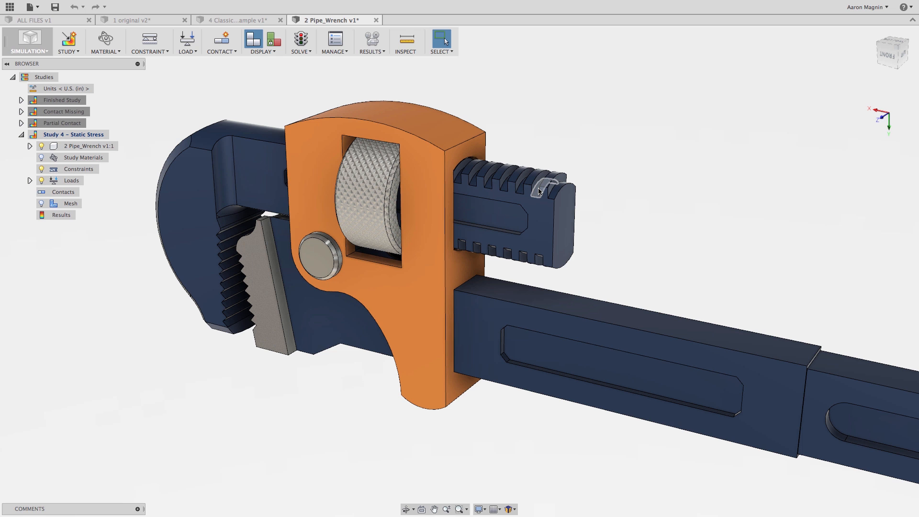
{"action": "middle_click_drag", "start_coordinate": [326, 243], "coordinate": [349, 238], "text": "shift"}
{"action": "left_click", "coordinate": [222, 268]}
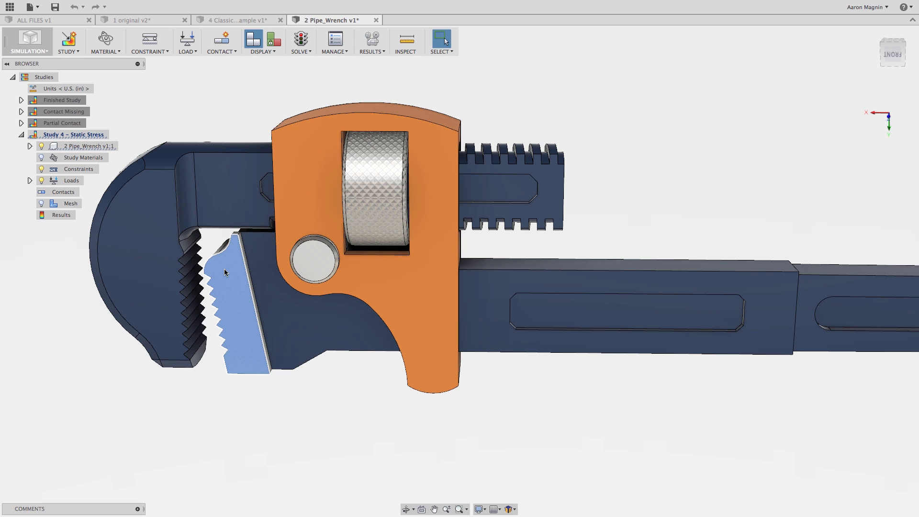
{"action": "left_click", "coordinate": [214, 242]}
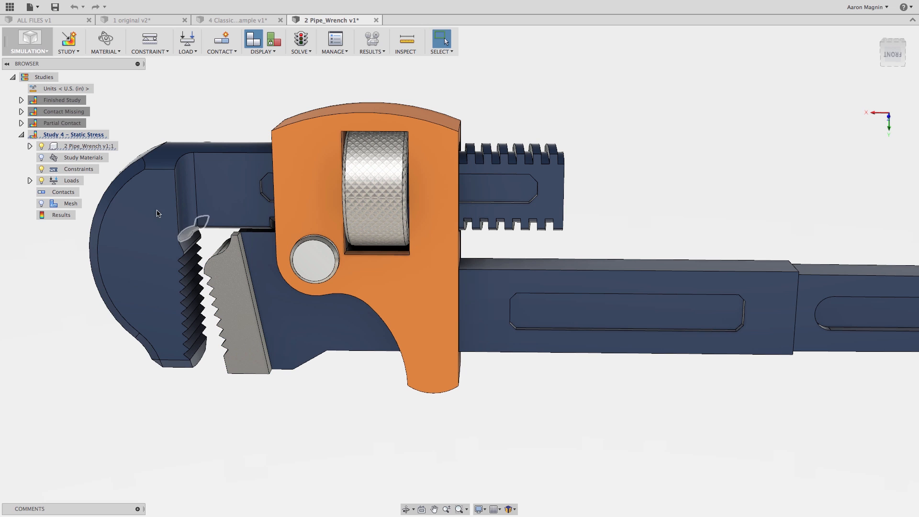
- List the pipe wrench's bodies under Study 4 and identify which entries match the grey jaw insert and the handle
{"action": "left_click", "coordinate": [30, 146]}
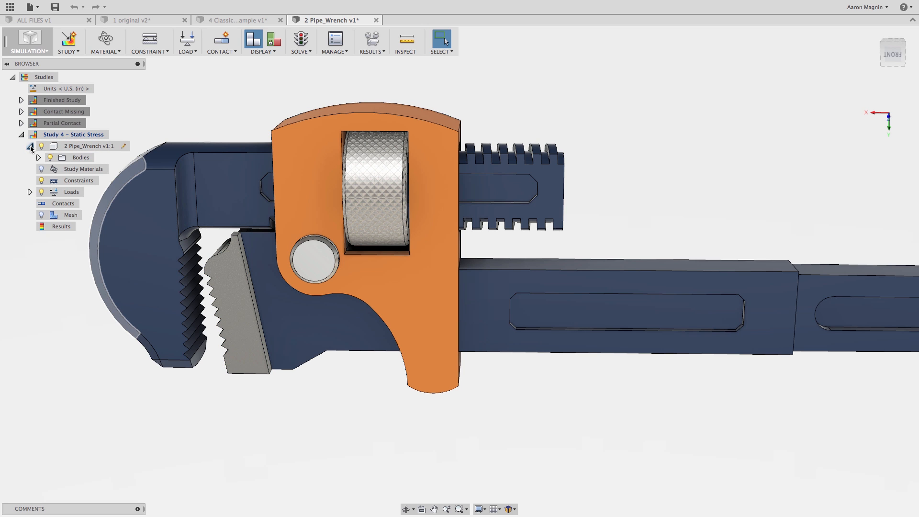
{"action": "left_click", "coordinate": [38, 157]}
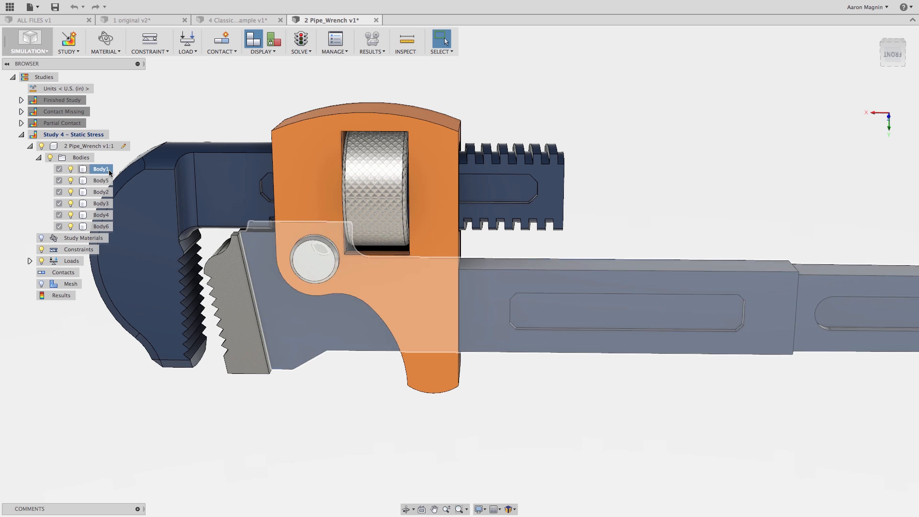
{"action": "left_click", "coordinate": [100, 169]}
{"action": "left_click", "coordinate": [102, 180]}
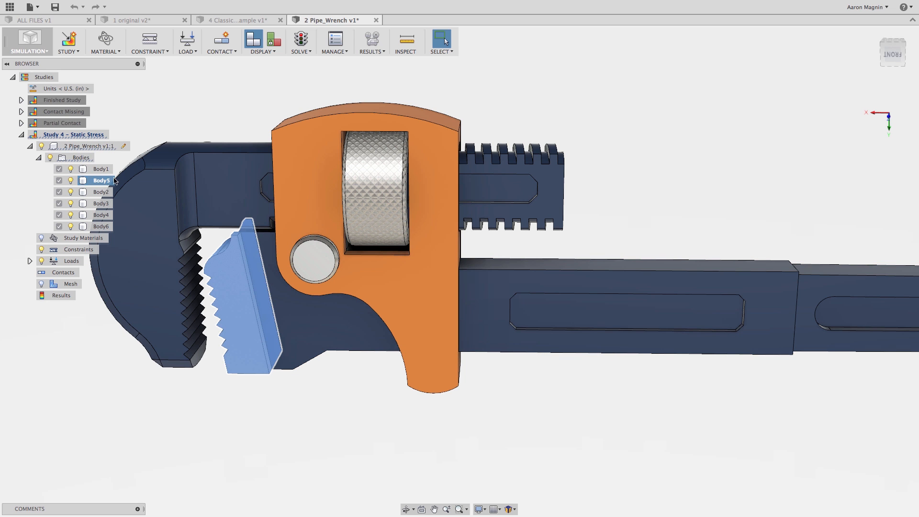
{"action": "key", "text": "Escape"}
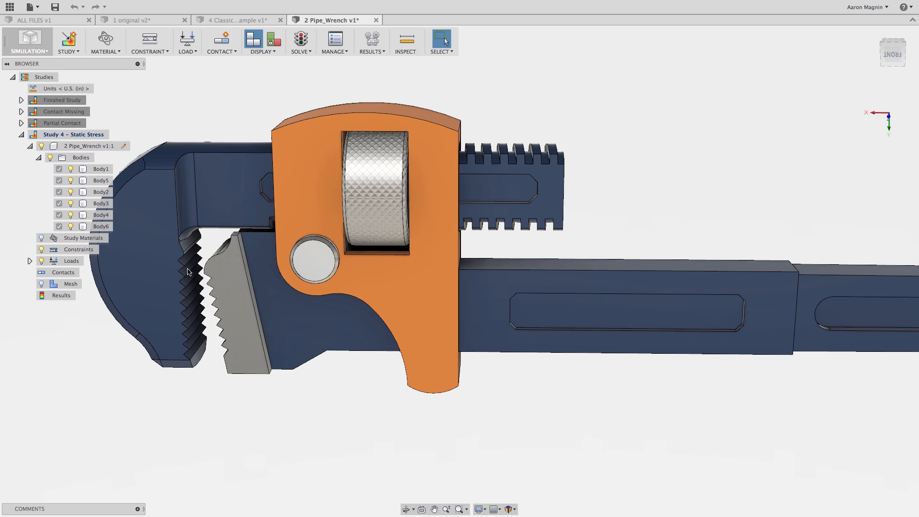
{"action": "left_click", "coordinate": [96, 180]}
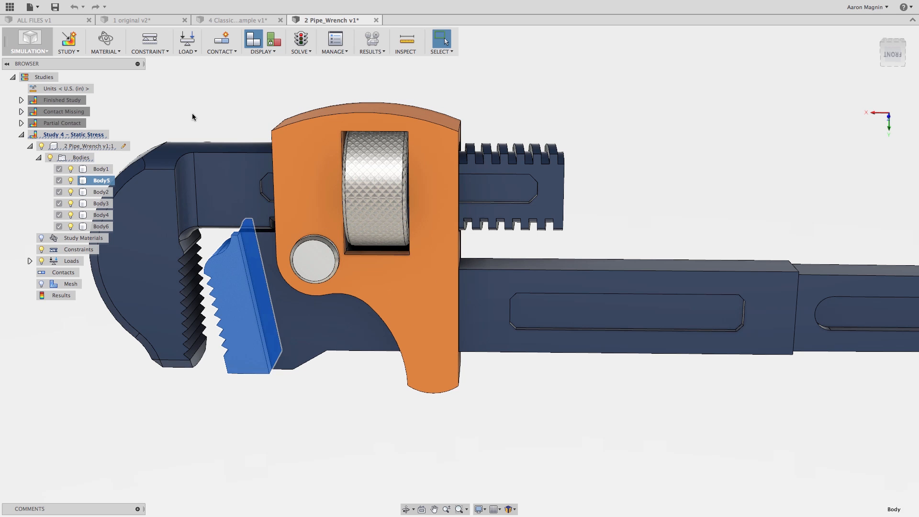
{"action": "key", "text": "Escape"}
{"action": "left_click", "coordinate": [271, 267]}
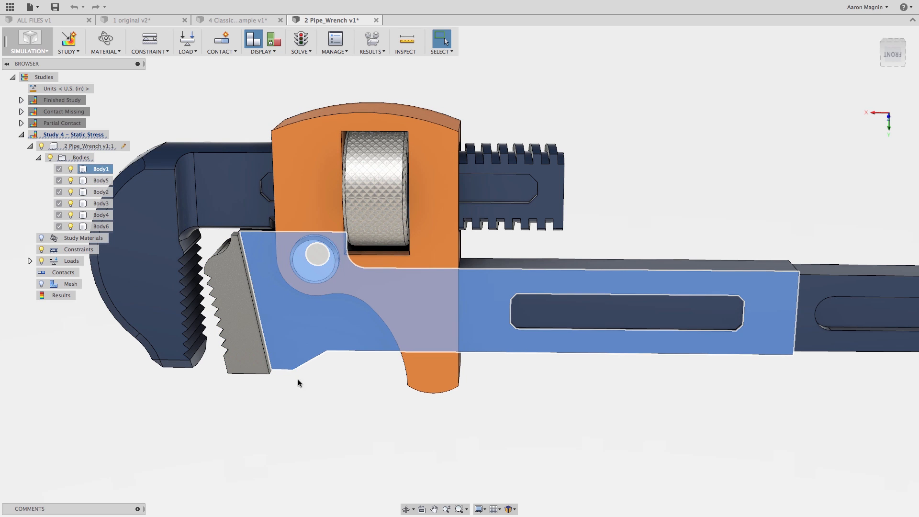
{"action": "left_click", "coordinate": [298, 379]}
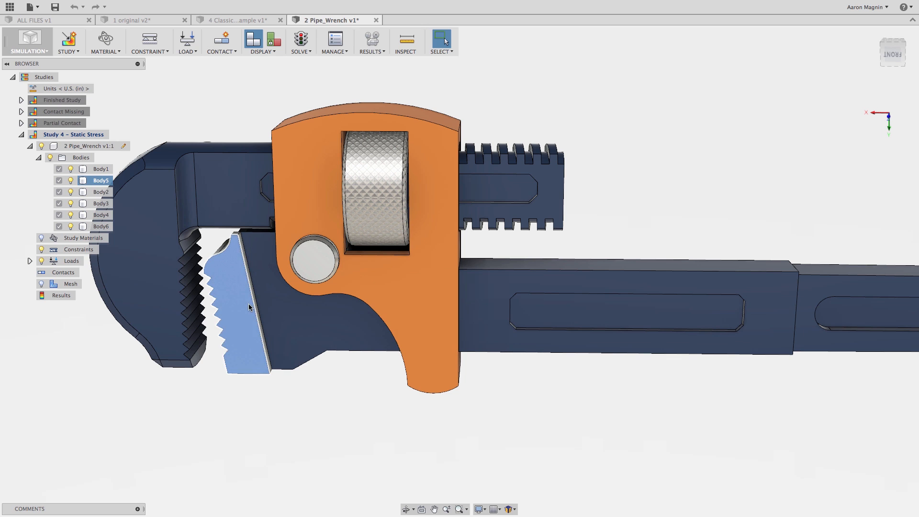
{"action": "left_click", "coordinate": [249, 303]}
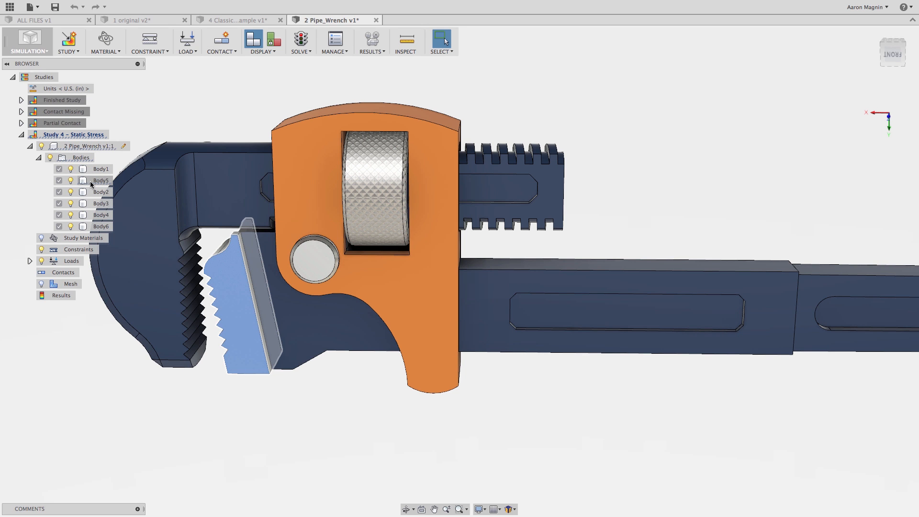
- Exclude Body5, the grey jaw insert, from the study and collapse the list of bodies
{"action": "left_click", "coordinate": [59, 180]}
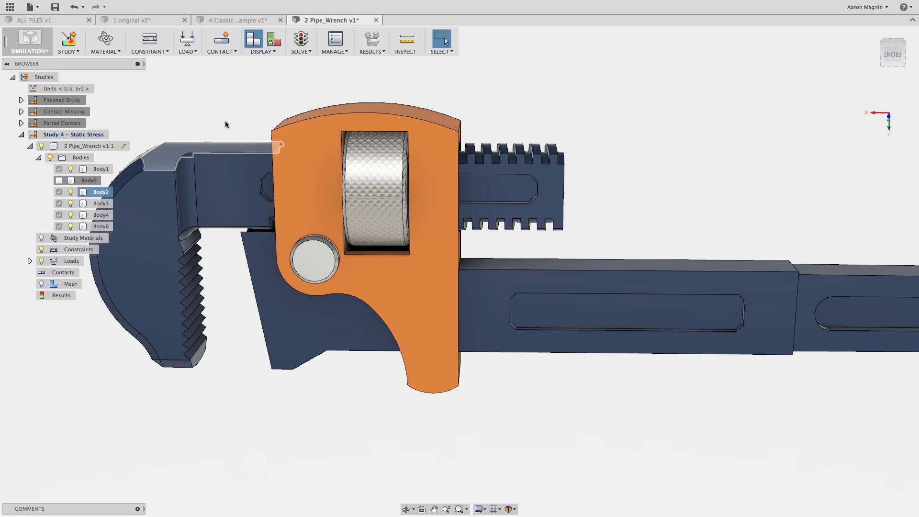
{"action": "middle_click_drag", "start_coordinate": [250, 168], "coordinate": [177, 163], "text": "shift"}
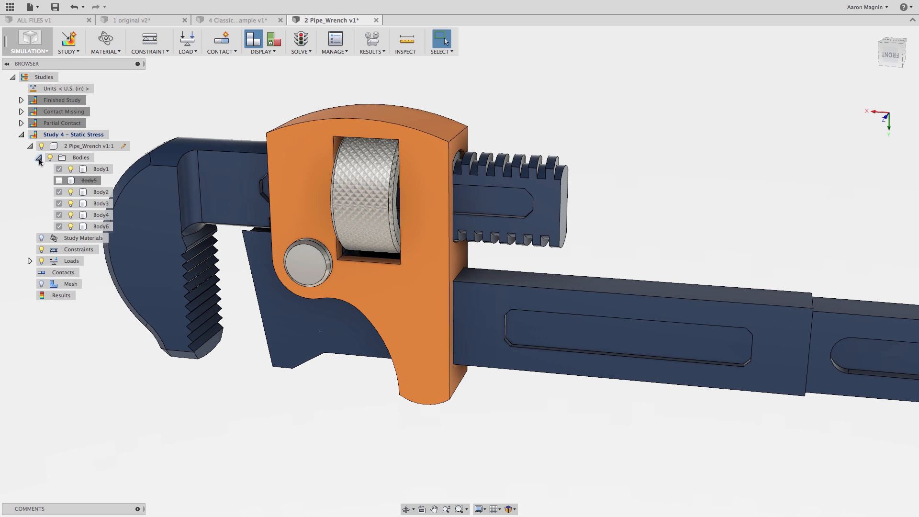
{"action": "left_click", "coordinate": [39, 159]}
{"action": "middle_click_drag", "start_coordinate": [190, 126], "coordinate": [221, 122]}
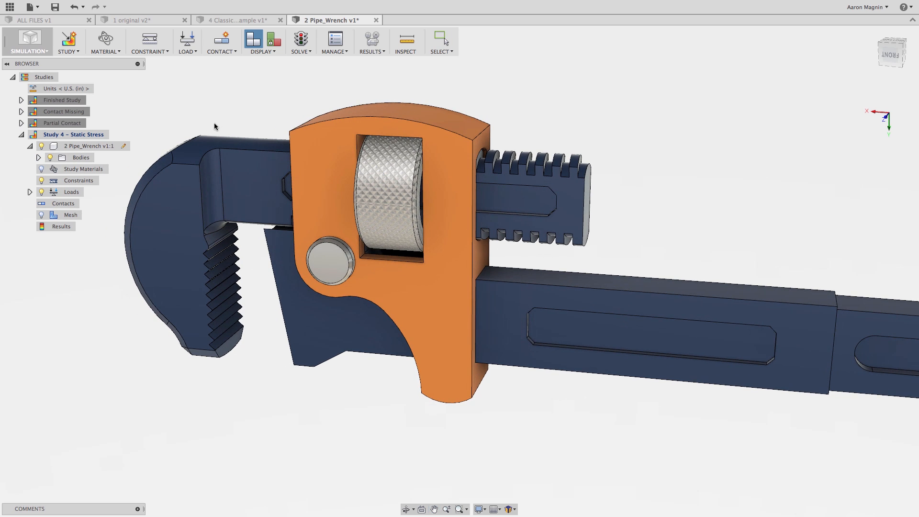
- Assign Iron, Cast as the study material for all five remaining wrench bodies in Study Materials
{"action": "right_click", "coordinate": [97, 167]}
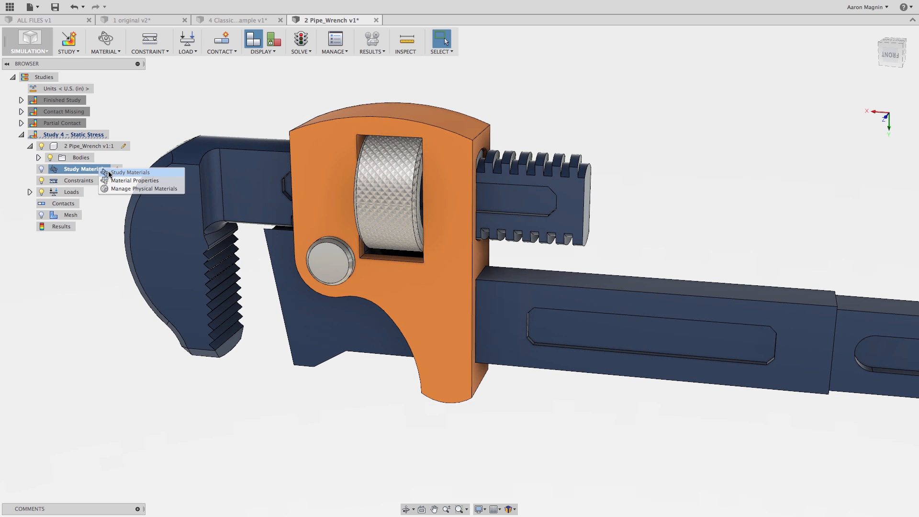
{"action": "left_click", "coordinate": [116, 175]}
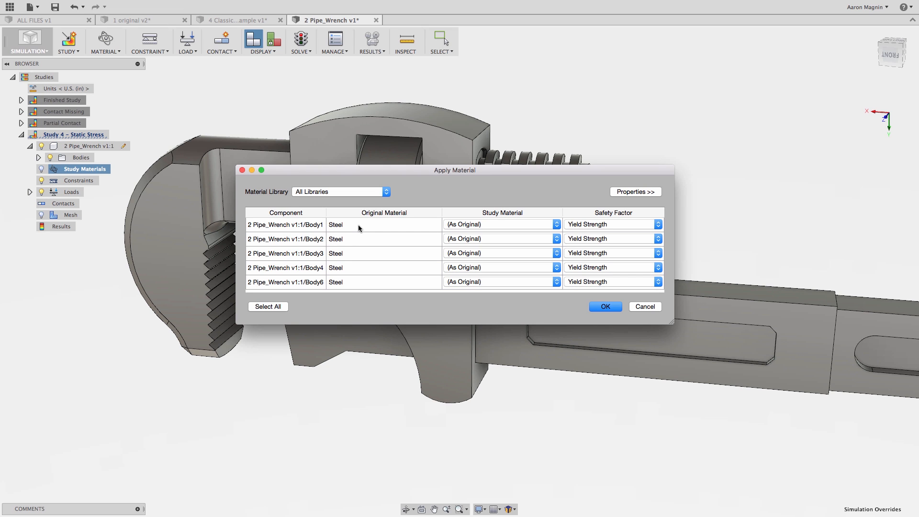
{"action": "left_click", "coordinate": [466, 225]}
{"action": "left_click", "coordinate": [414, 242]}
{"action": "left_click", "coordinate": [420, 283], "text": "shift"}
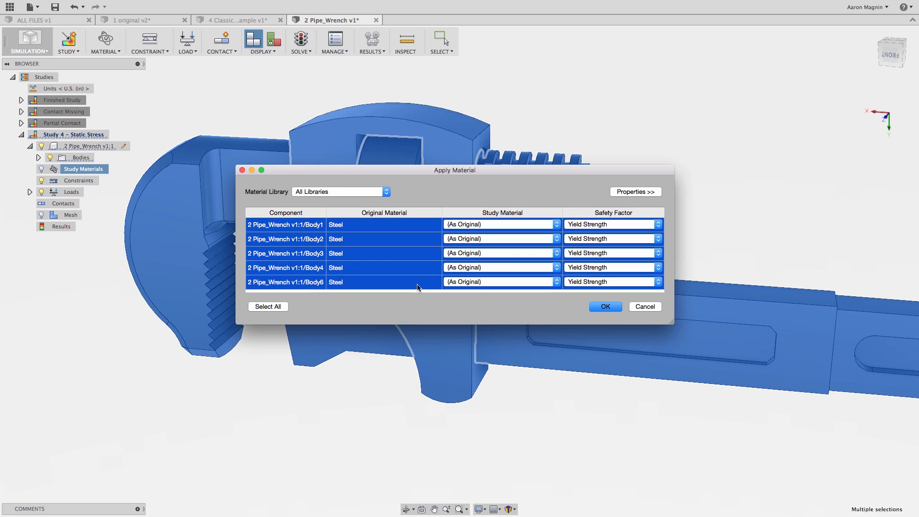
{"action": "left_click", "coordinate": [556, 225]}
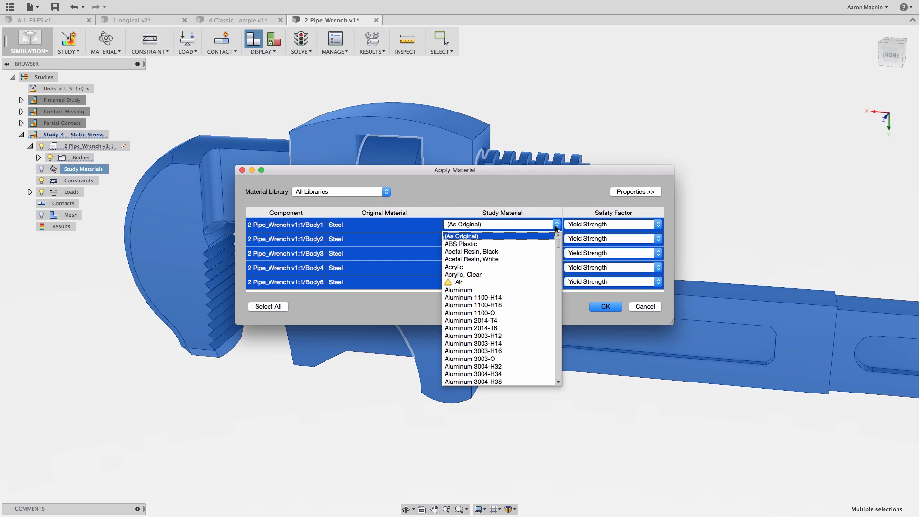
{"action": "scroll", "coordinate": [506, 305], "scroll_direction": "down", "scroll_amount": 5}
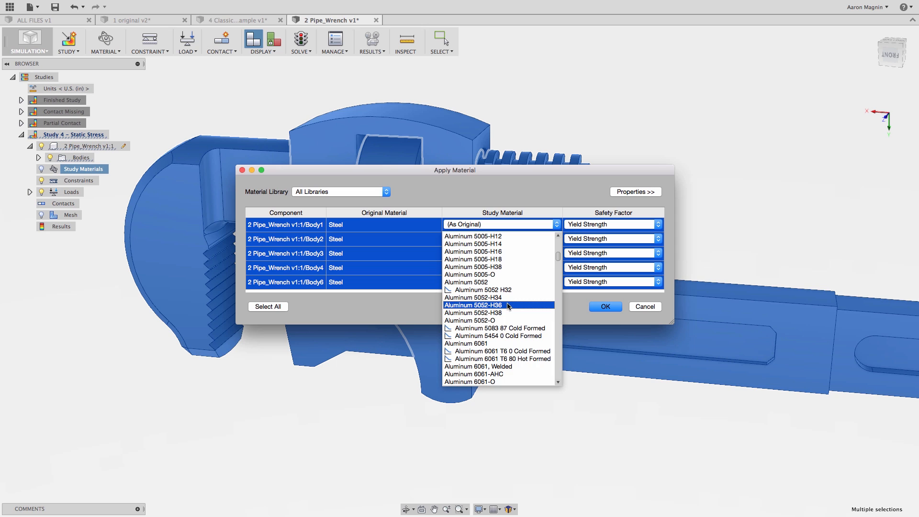
{"action": "scroll", "coordinate": [507, 307], "scroll_direction": "down", "scroll_amount": 5}
{"action": "scroll", "coordinate": [495, 349], "scroll_direction": "down", "scroll_amount": 4}
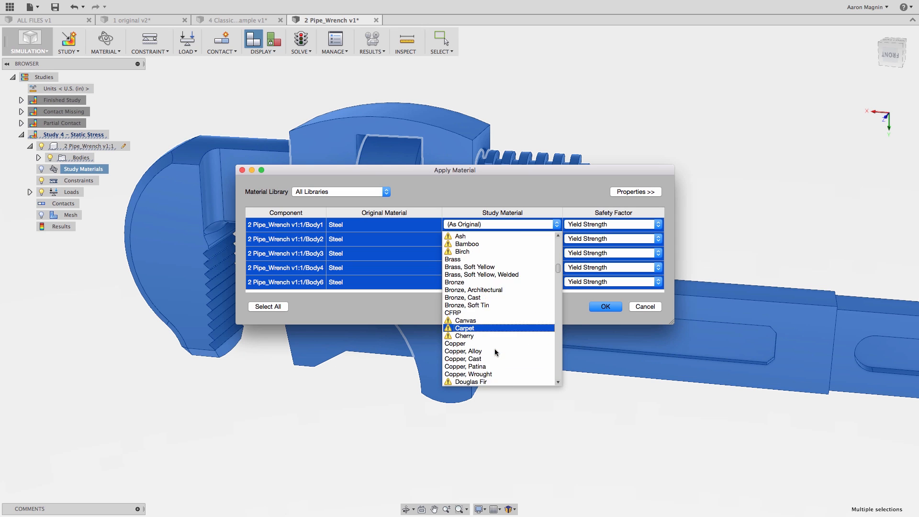
{"action": "scroll", "coordinate": [494, 349], "scroll_direction": "down", "scroll_amount": 2}
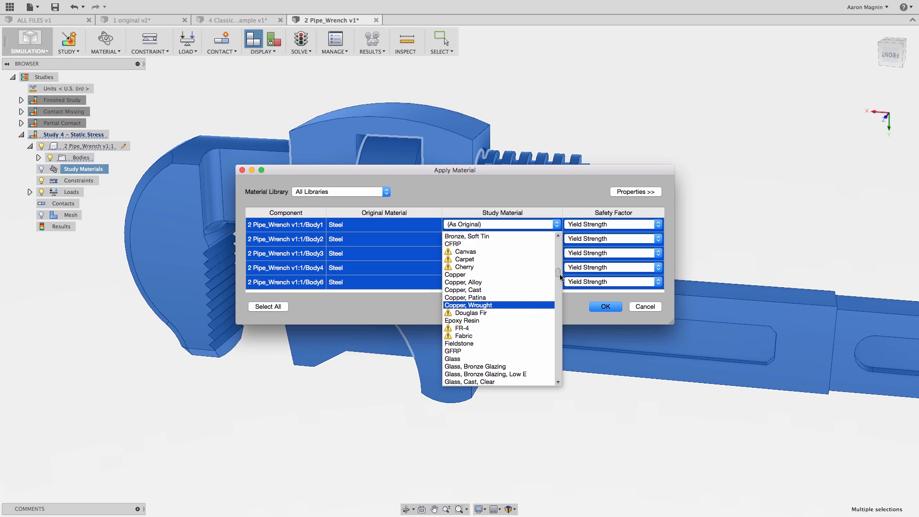
{"action": "scroll", "coordinate": [560, 275], "scroll_direction": "down", "scroll_amount": 1}
{"action": "left_click_drag", "start_coordinate": [560, 276], "coordinate": [556, 286]}
{"action": "scroll", "coordinate": [555, 283], "scroll_direction": "down", "scroll_amount": 1}
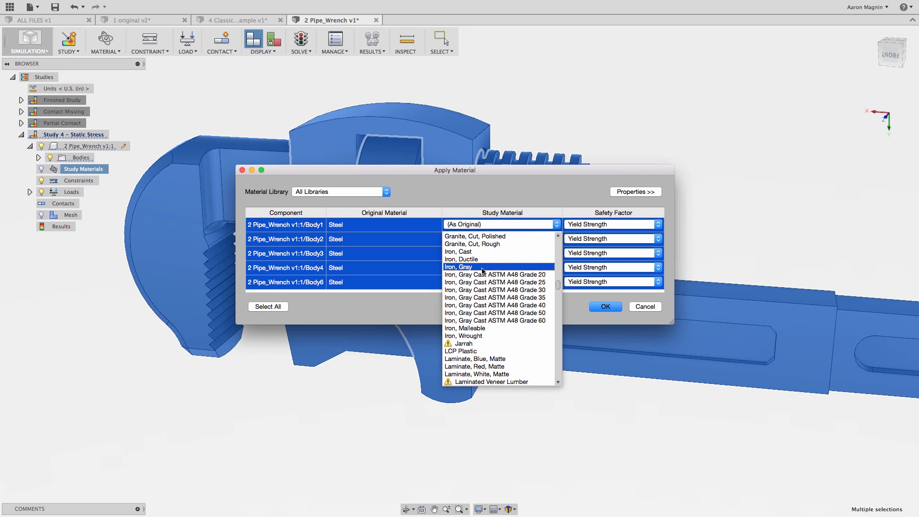
{"action": "left_click", "coordinate": [469, 253]}
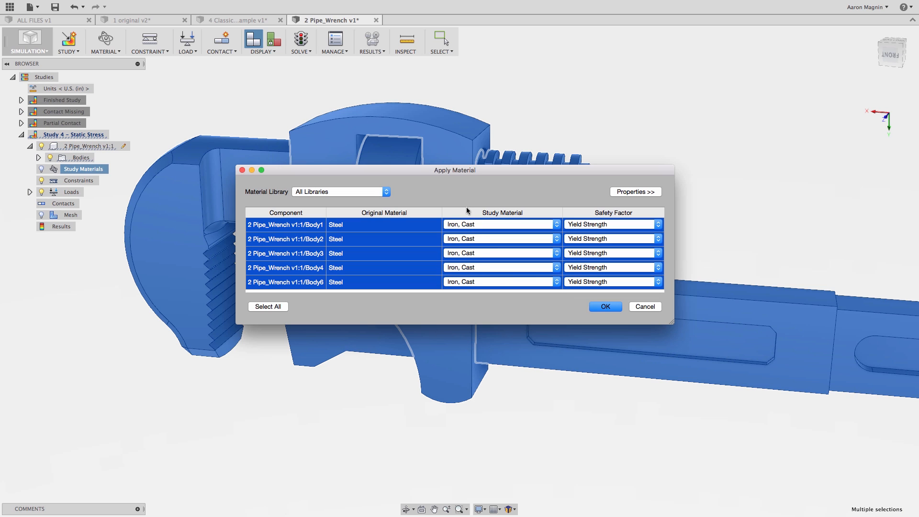
- Select the Body1, Body3 and Body6 rows together and move the Apply Material dialog aside to see which wrench parts they are
{"action": "left_click", "coordinate": [415, 223]}
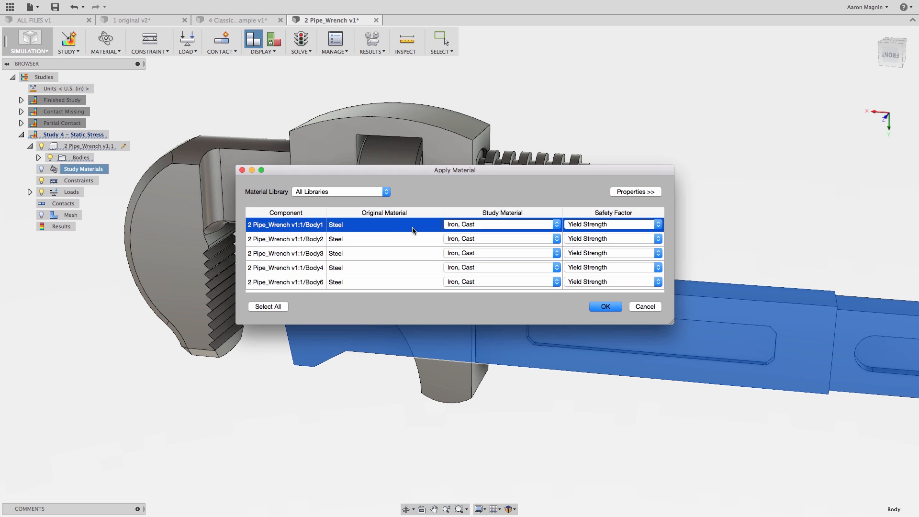
{"action": "left_click", "coordinate": [404, 282], "text": "shift"}
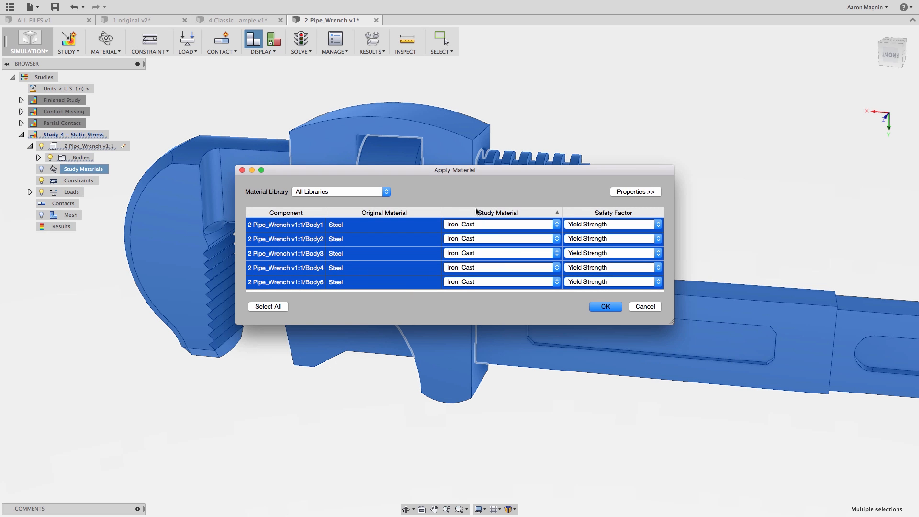
{"action": "left_click", "coordinate": [382, 228]}
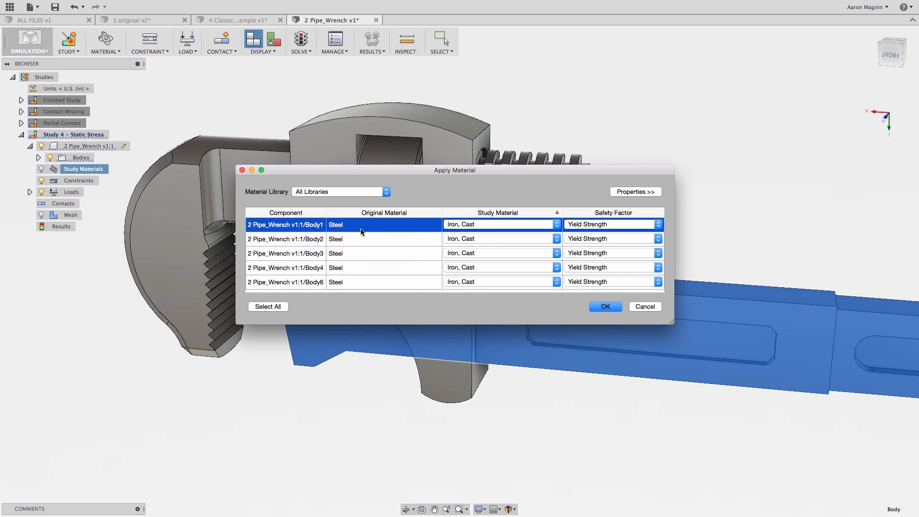
{"action": "left_click", "coordinate": [360, 253], "text": "super"}
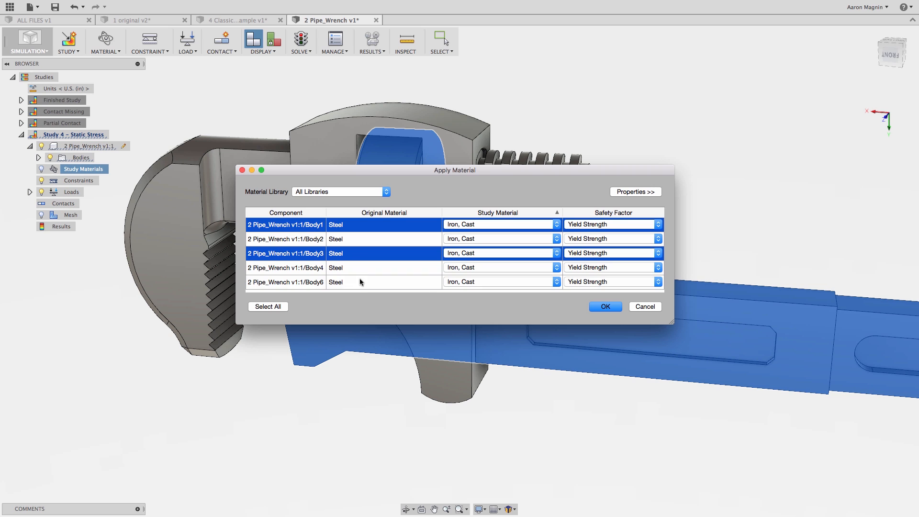
{"action": "left_click", "coordinate": [361, 282], "text": "super"}
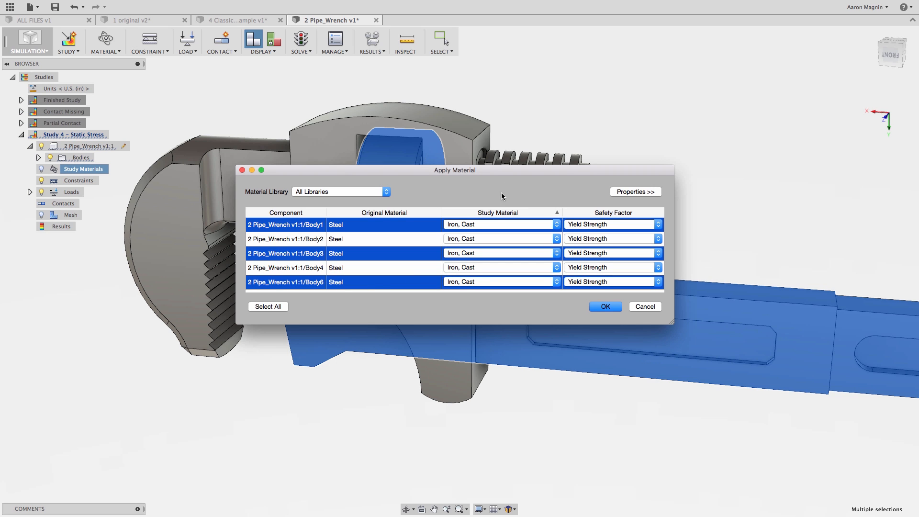
{"action": "left_click_drag", "start_coordinate": [500, 171], "coordinate": [414, 274]}
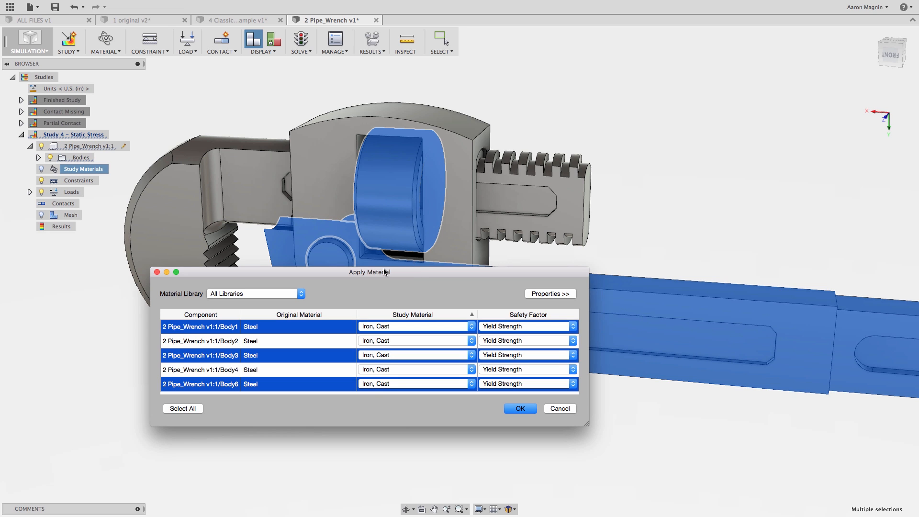
{"action": "left_click_drag", "start_coordinate": [382, 271], "coordinate": [383, 265]}
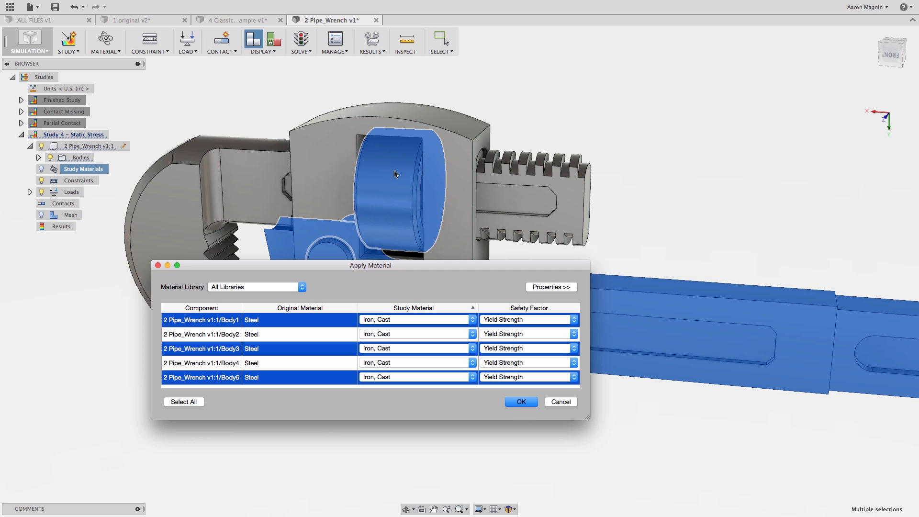
- Accept the study materials and start a Frictionless structural constraint on the flat front face of the fixed lower jaw
{"action": "left_click", "coordinate": [522, 403]}
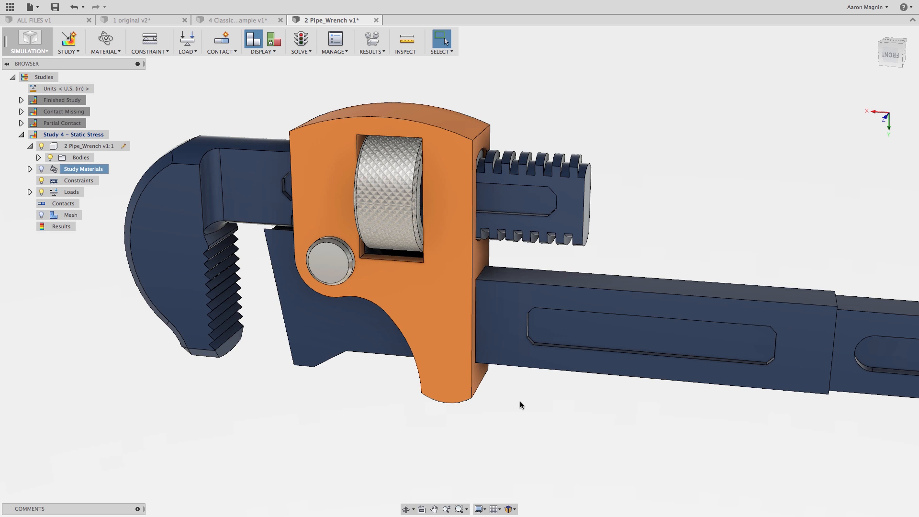
{"action": "right_click", "coordinate": [89, 183]}
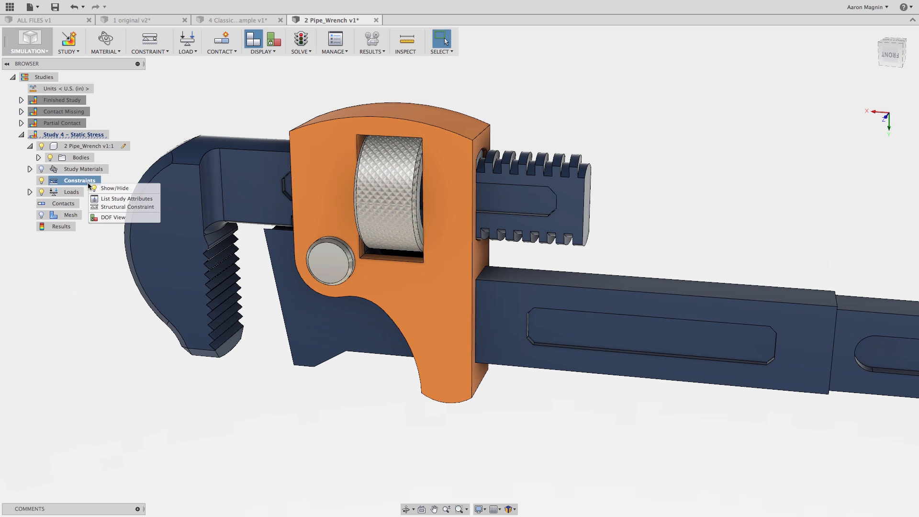
{"action": "left_click", "coordinate": [104, 206]}
{"action": "middle_click_drag", "start_coordinate": [260, 291], "coordinate": [283, 294], "text": "shift"}
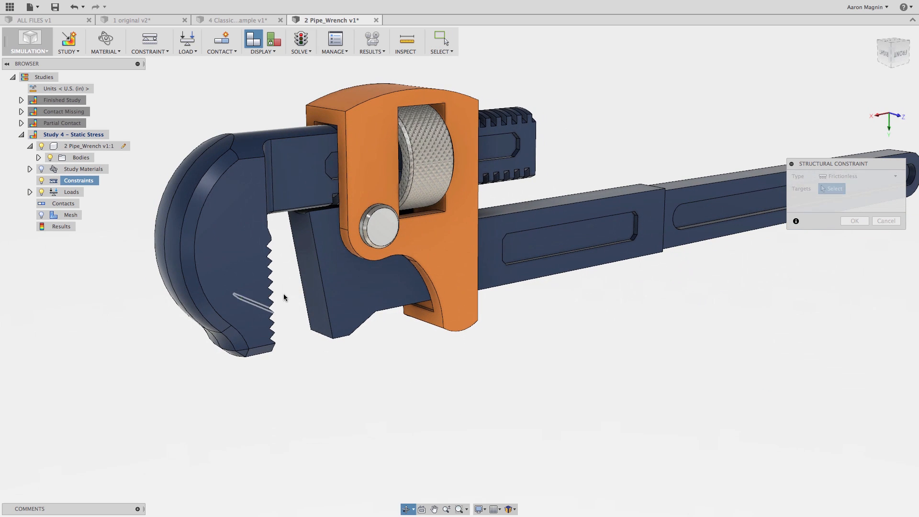
{"action": "left_click", "coordinate": [308, 282]}
{"action": "middle_click_drag", "start_coordinate": [304, 277], "coordinate": [243, 263], "text": "shift"}
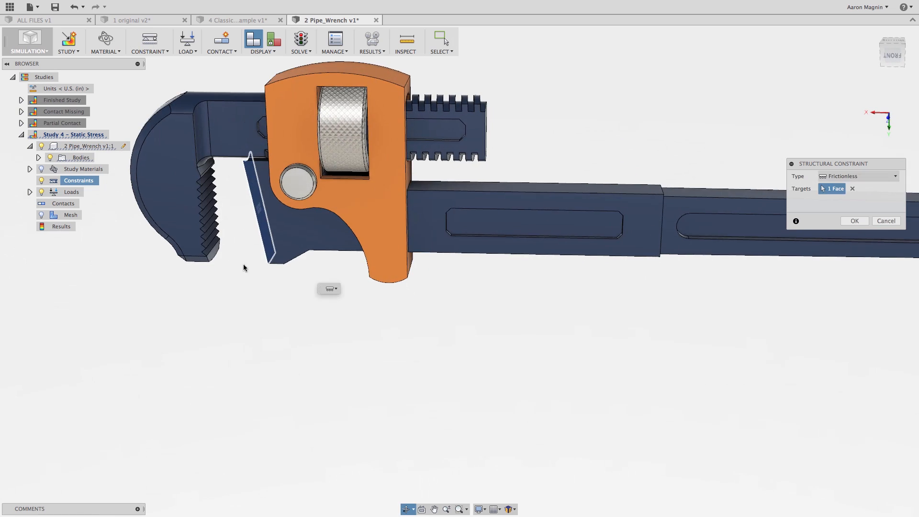
- Add eight tooth faces on one side of the hook jaw's teeth to the frictionless constraint's targets
{"action": "scroll", "coordinate": [217, 205], "scroll_direction": "up", "scroll_amount": 5}
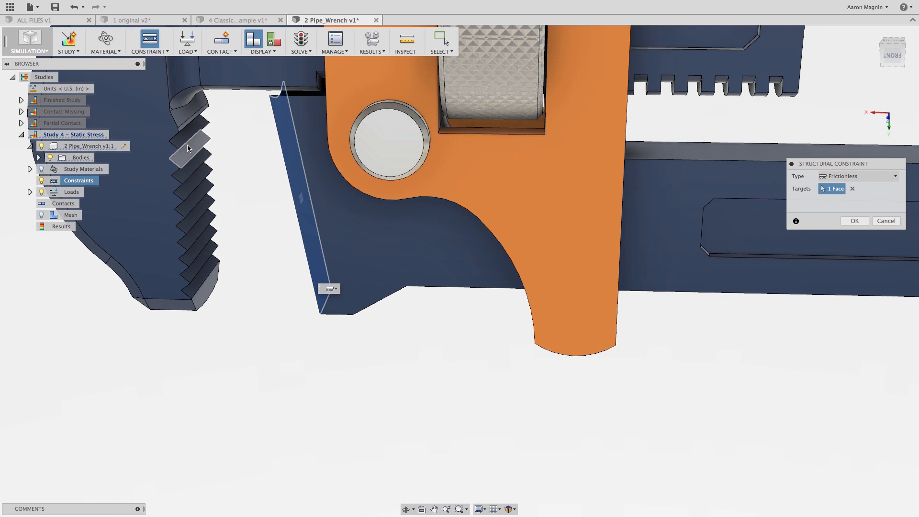
{"action": "left_click", "coordinate": [188, 148]}
{"action": "left_click", "coordinate": [188, 161]}
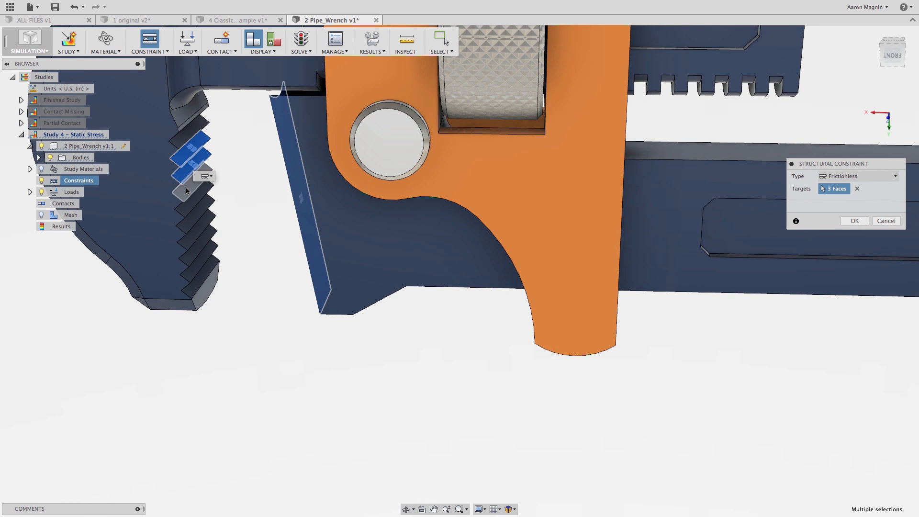
{"action": "left_click", "coordinate": [186, 191]}
{"action": "left_click", "coordinate": [187, 207]}
{"action": "left_click", "coordinate": [188, 223]}
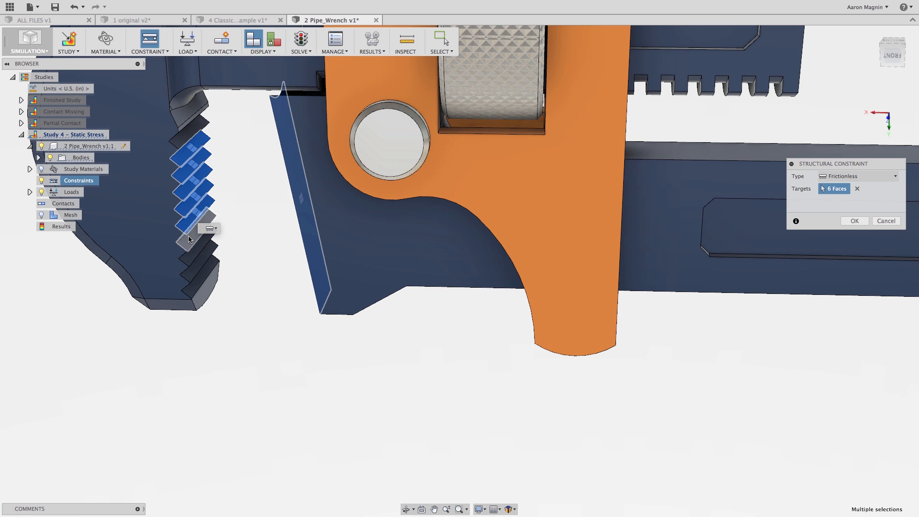
{"action": "left_click", "coordinate": [189, 239]}
{"action": "left_click", "coordinate": [194, 254]}
{"action": "left_click", "coordinate": [198, 270]}
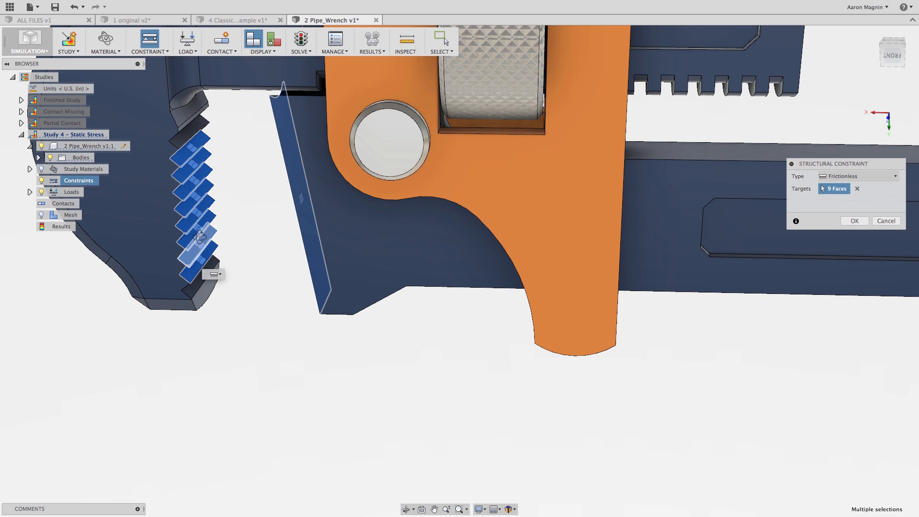
- Add the eight opposite-facing tooth faces of the hook jaw and apply the frictionless constraint to all 17 faces
{"action": "middle_click_drag", "start_coordinate": [201, 236], "coordinate": [169, 234], "text": "shift"}
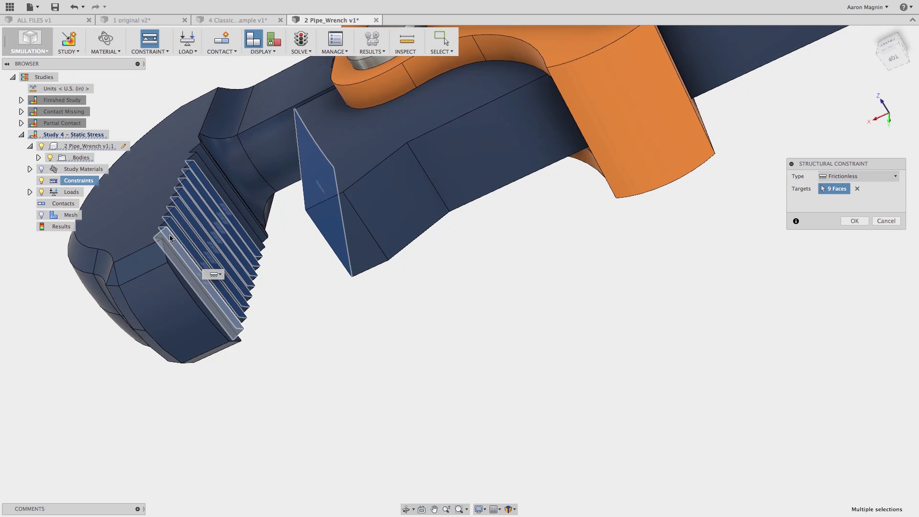
{"action": "left_click", "coordinate": [170, 234]}
{"action": "left_click", "coordinate": [175, 222]}
{"action": "left_click", "coordinate": [179, 214]}
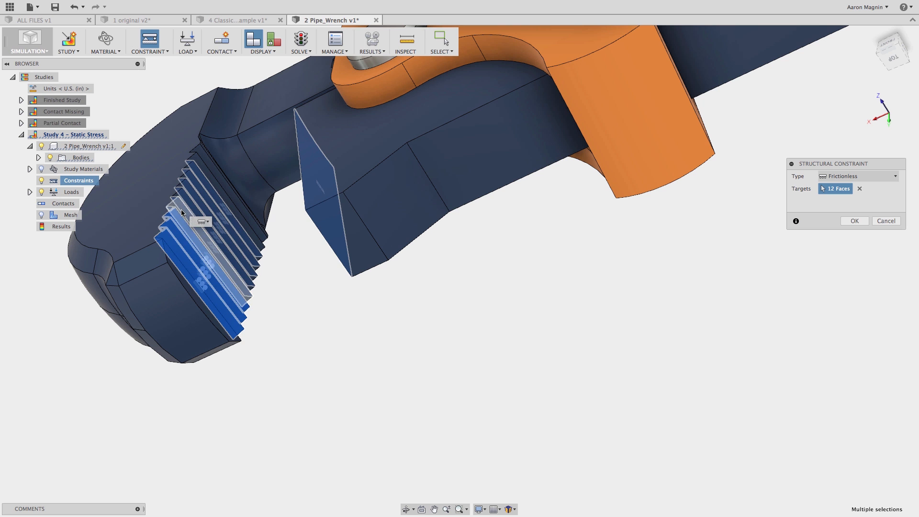
{"action": "left_click", "coordinate": [183, 204]}
{"action": "left_click", "coordinate": [186, 196]}
{"action": "left_click", "coordinate": [189, 188]}
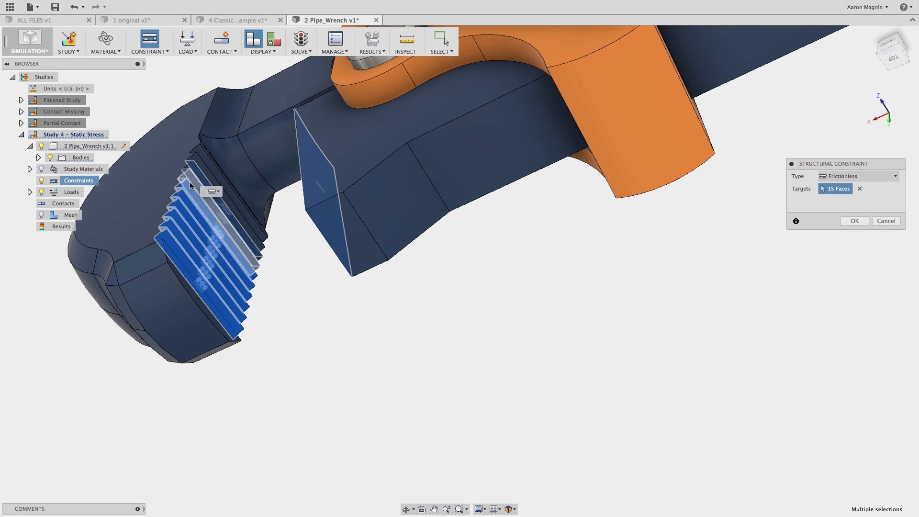
{"action": "left_click", "coordinate": [190, 179]}
{"action": "left_click", "coordinate": [194, 172]}
{"action": "middle_click_drag", "start_coordinate": [193, 172], "coordinate": [244, 224], "text": "shift"}
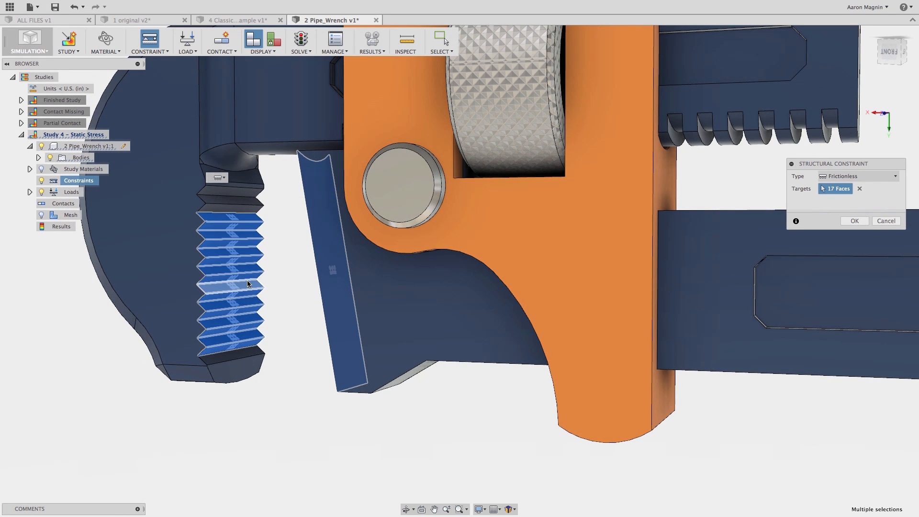
{"action": "left_click", "coordinate": [853, 222]}
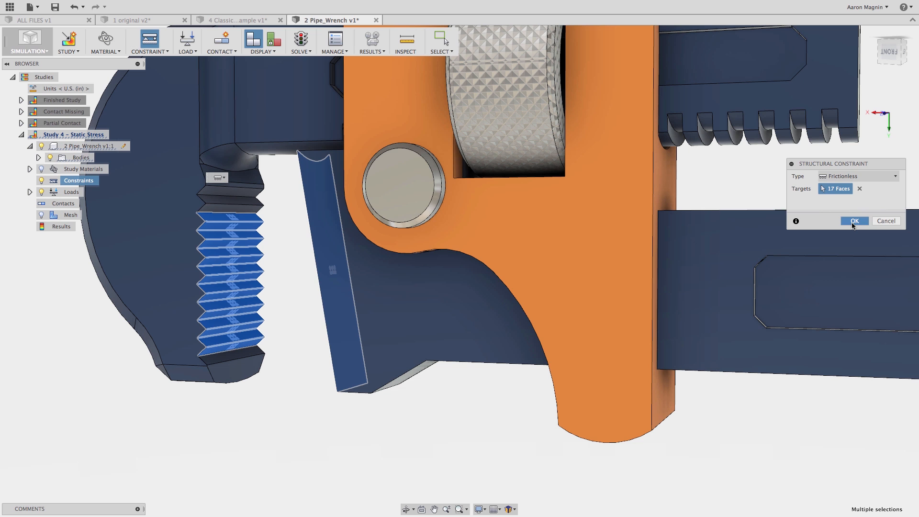
{"action": "scroll", "coordinate": [184, 272], "scroll_direction": "down", "scroll_amount": 1}
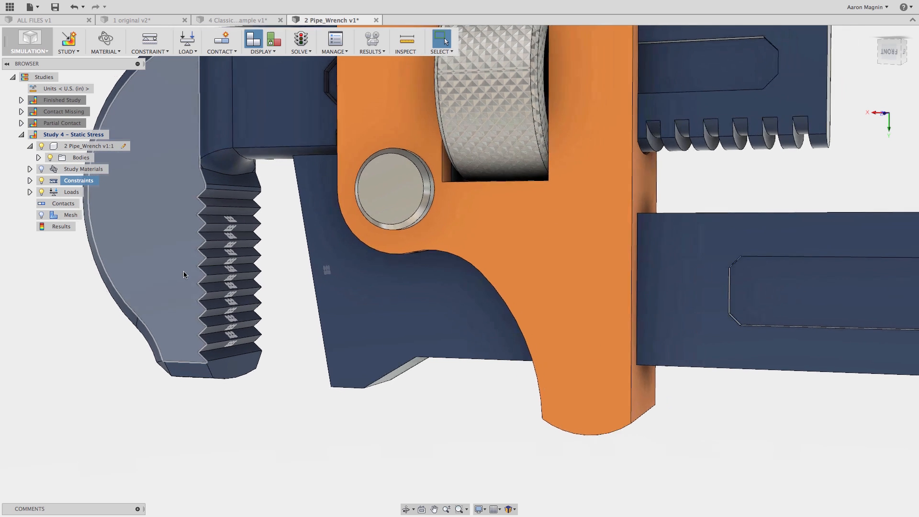
{"action": "scroll", "coordinate": [221, 284], "scroll_direction": "down", "scroll_amount": 5}
{"action": "middle_click_drag", "start_coordinate": [221, 284], "coordinate": [224, 327]}
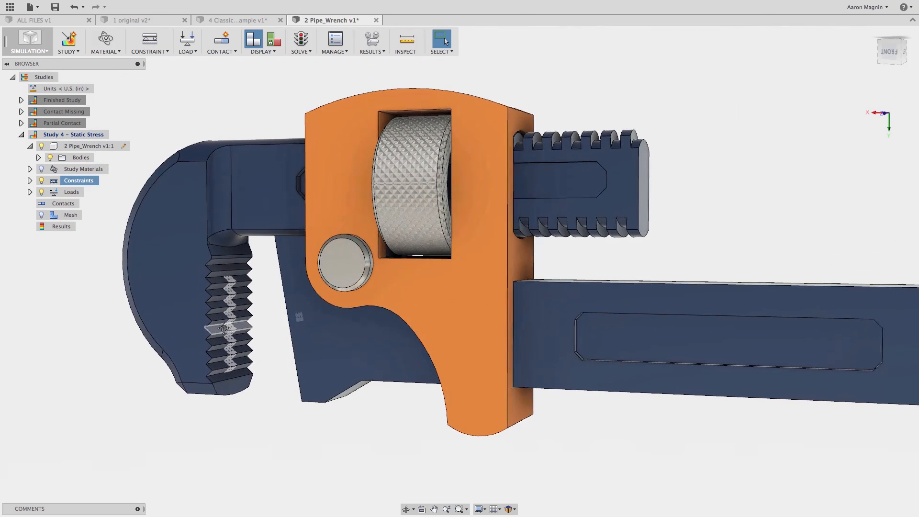
{"action": "scroll", "coordinate": [224, 327], "scroll_direction": "down", "scroll_amount": 5}
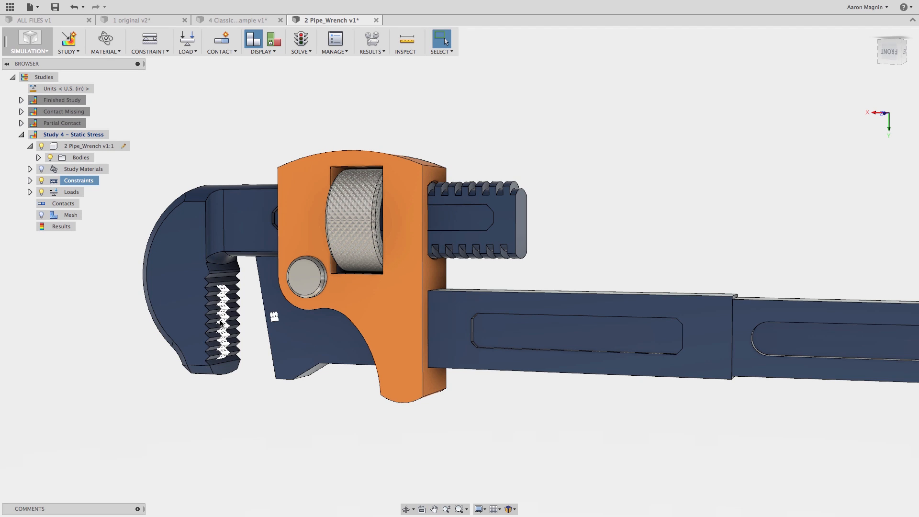
{"action": "right_click", "coordinate": [68, 193]}
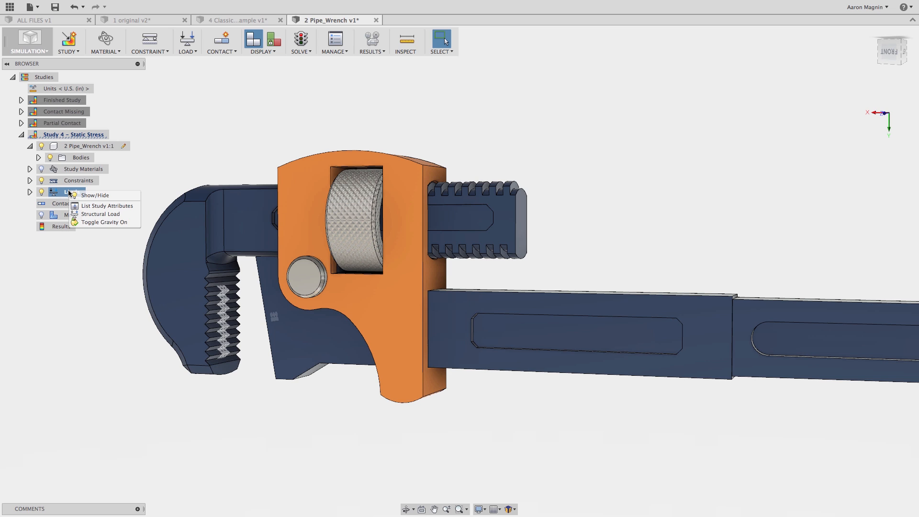
{"action": "left_click", "coordinate": [94, 214]}
{"action": "scroll", "coordinate": [541, 211], "scroll_direction": "down", "scroll_amount": 3}
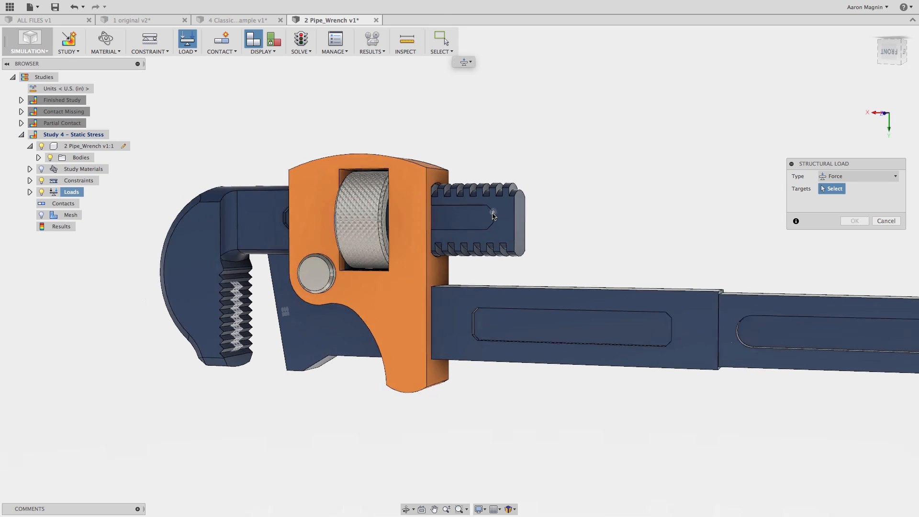
{"action": "middle_click_drag", "start_coordinate": [541, 211], "coordinate": [284, 181], "text": "shift"}
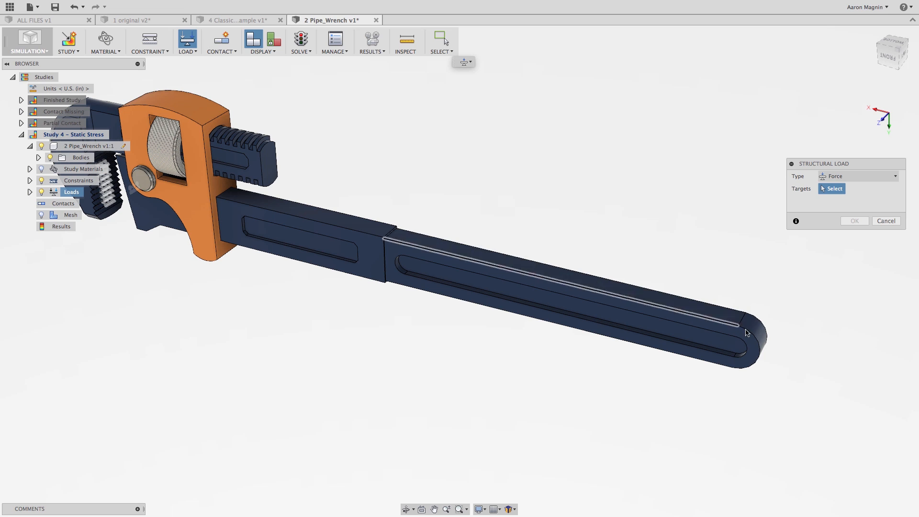
{"action": "left_click", "coordinate": [709, 315]}
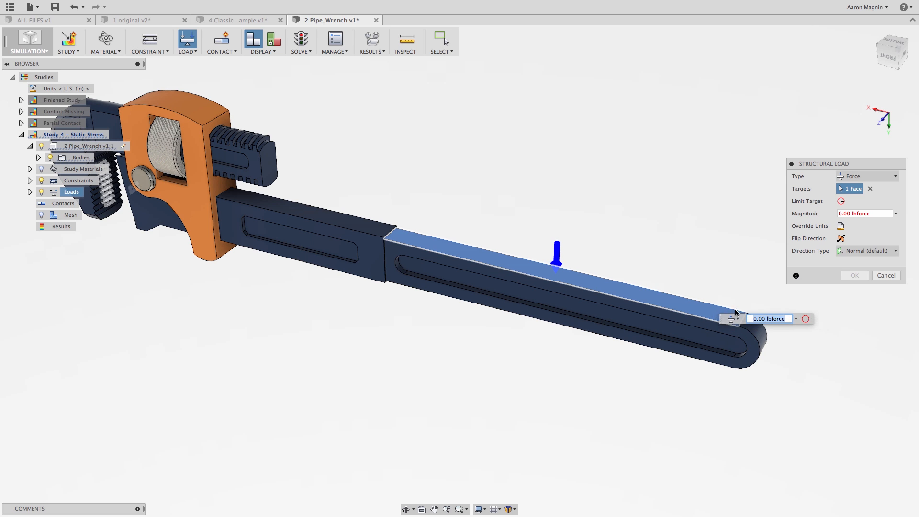
{"action": "left_click", "coordinate": [878, 277]}
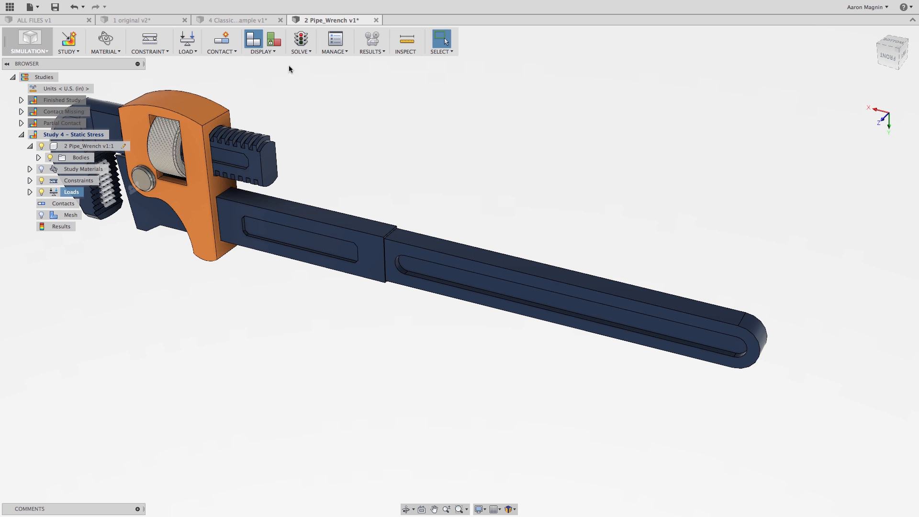
- Look through the Sketch, Create and Modify commands in the Model workspace and return to the Simulation workspace
{"action": "left_click", "coordinate": [30, 43]}
{"action": "left_click", "coordinate": [67, 63]}
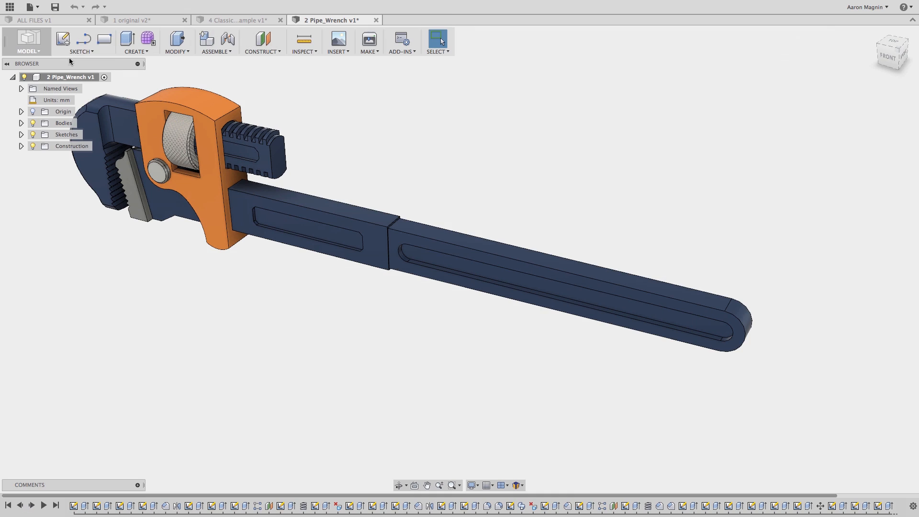
{"action": "left_click", "coordinate": [88, 51]}
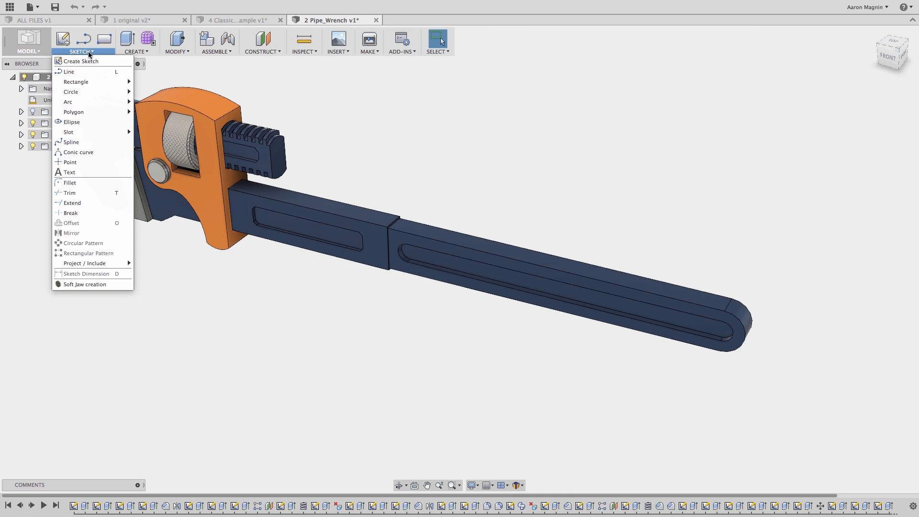
{"action": "left_click", "coordinate": [139, 51]}
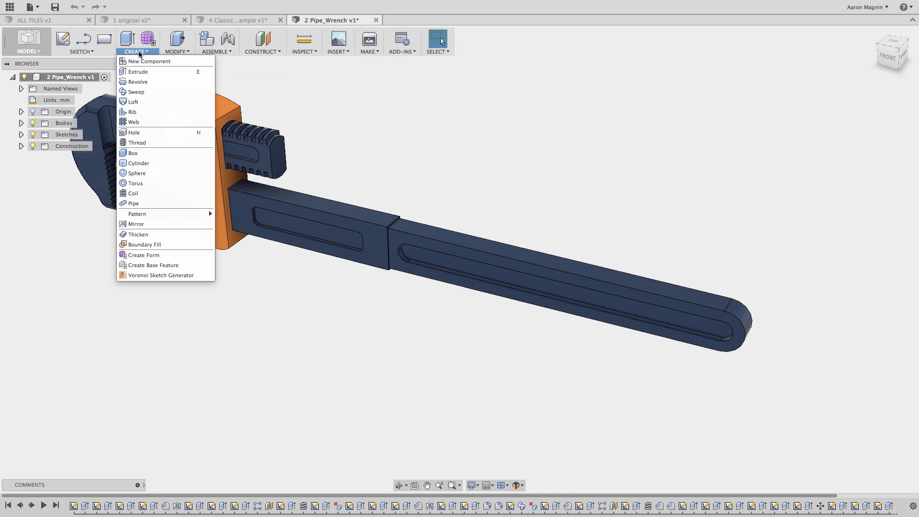
{"action": "left_click", "coordinate": [177, 52]}
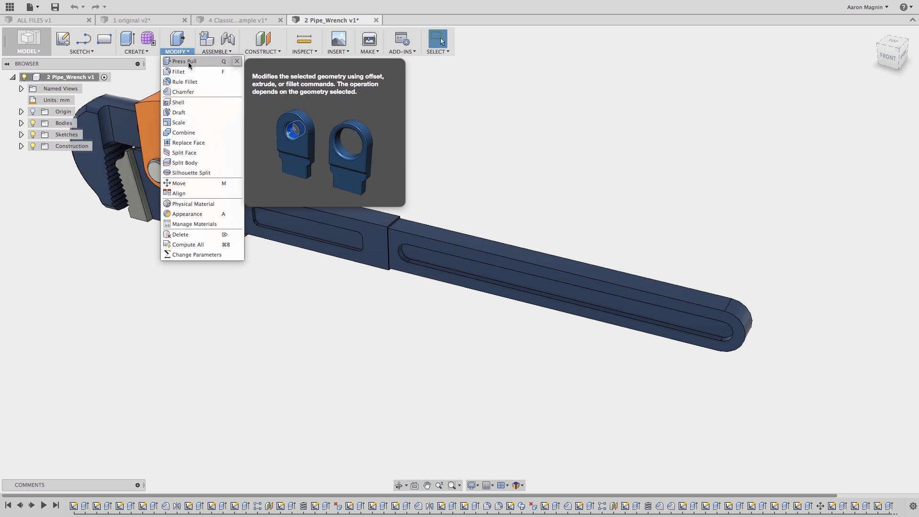
{"action": "left_click", "coordinate": [136, 50]}
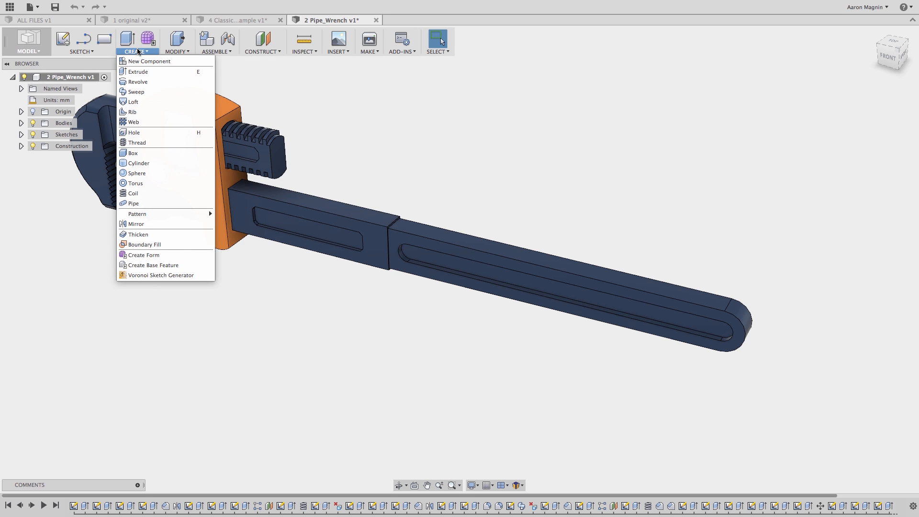
{"action": "left_click", "coordinate": [103, 52]}
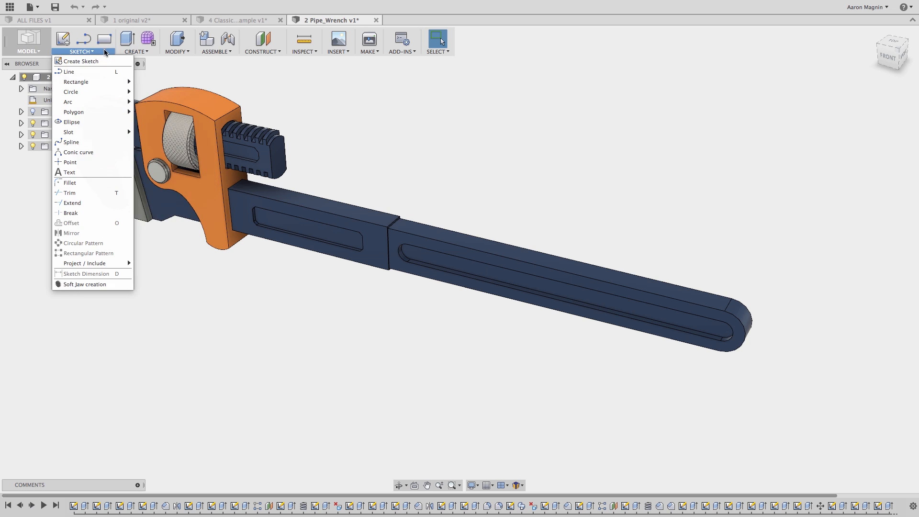
{"action": "mouse_move", "coordinate": [166, 53]}
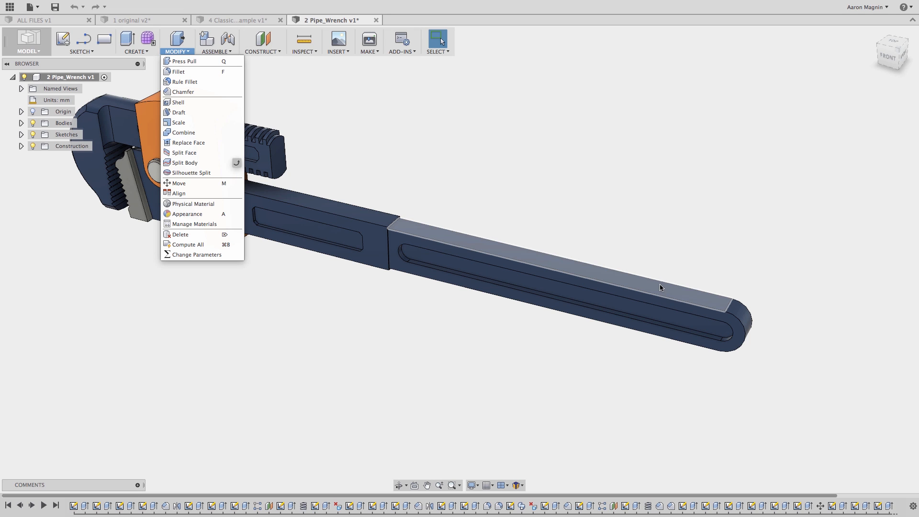
{"action": "left_click", "coordinate": [649, 240]}
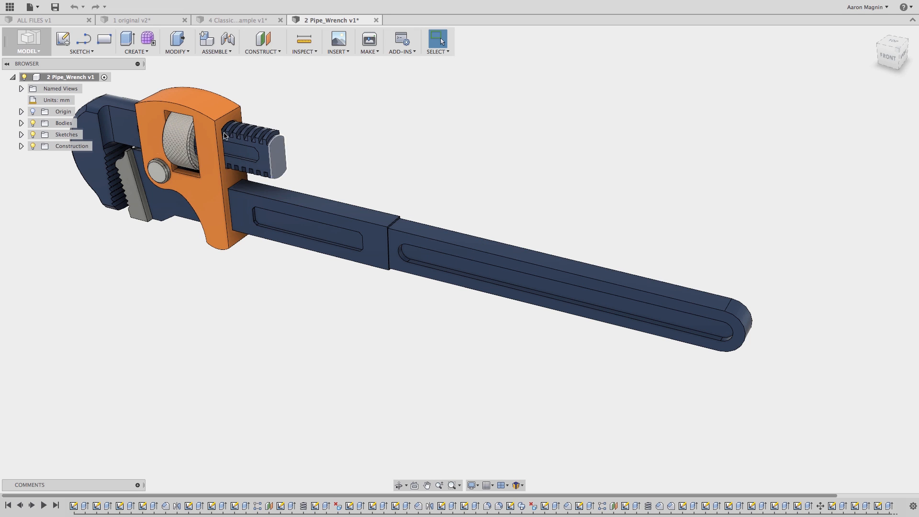
{"action": "left_click", "coordinate": [18, 51]}
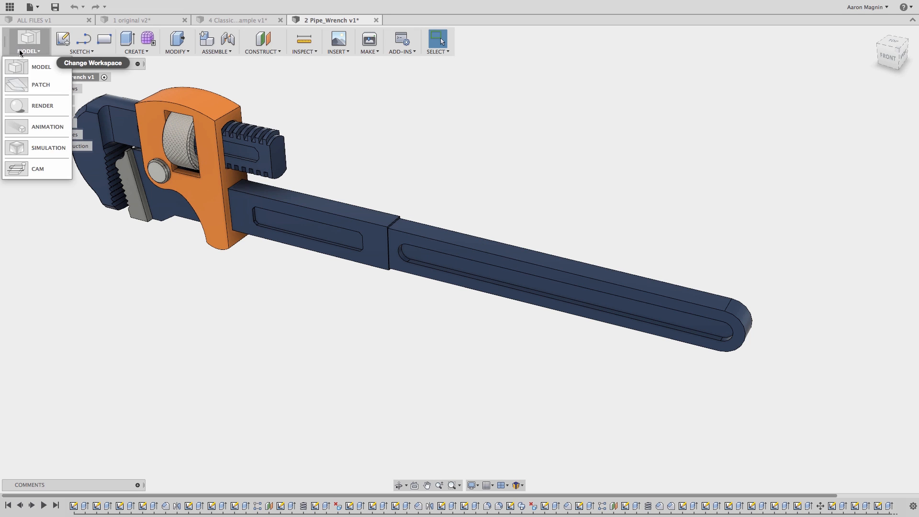
{"action": "left_click", "coordinate": [28, 142]}
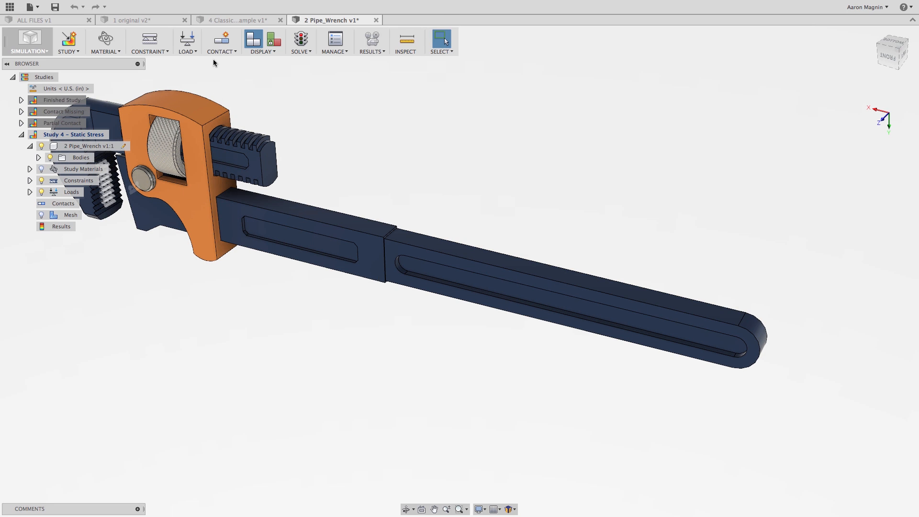
- Start a Force structural load on the handle's long narrow edge face and limit the target area
{"action": "left_click", "coordinate": [187, 40]}
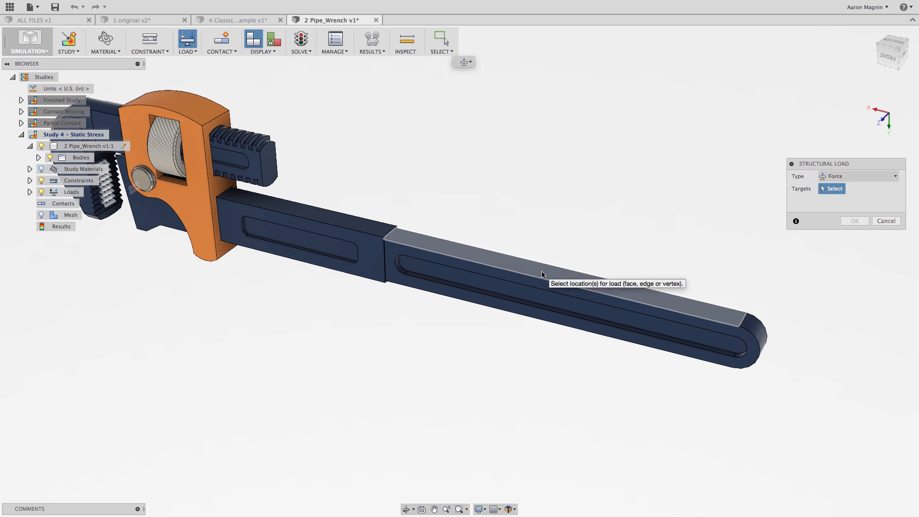
{"action": "left_click", "coordinate": [556, 272]}
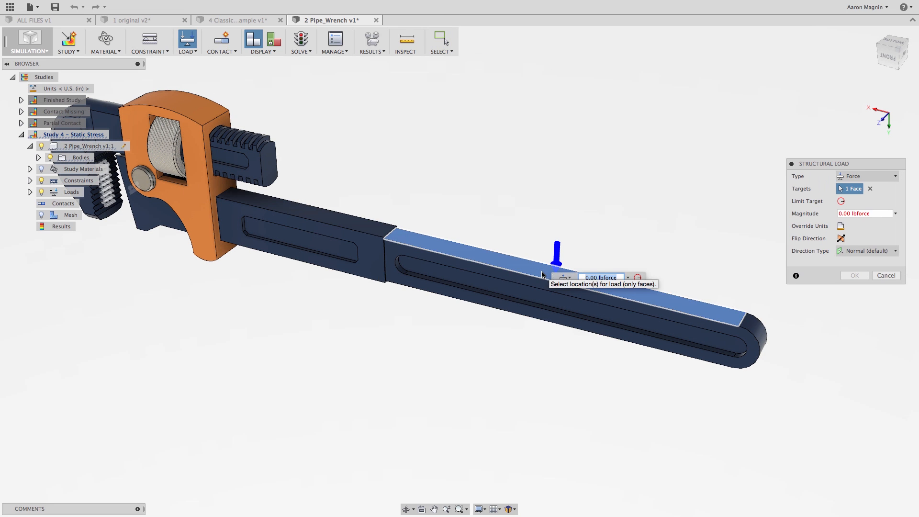
{"action": "left_click", "coordinate": [638, 278]}
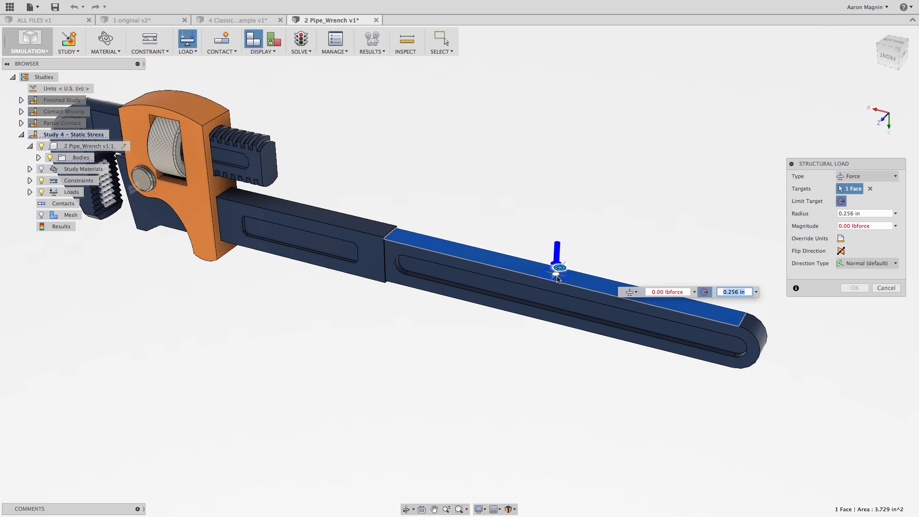
- Set the force to 200 lbforce, enlarge the limited target radius to about 1.442 in and move it towards the handle's free end
{"action": "scroll", "coordinate": [571, 265], "scroll_direction": "down", "scroll_amount": 2}
{"action": "middle_click_drag", "start_coordinate": [572, 265], "coordinate": [522, 240]}
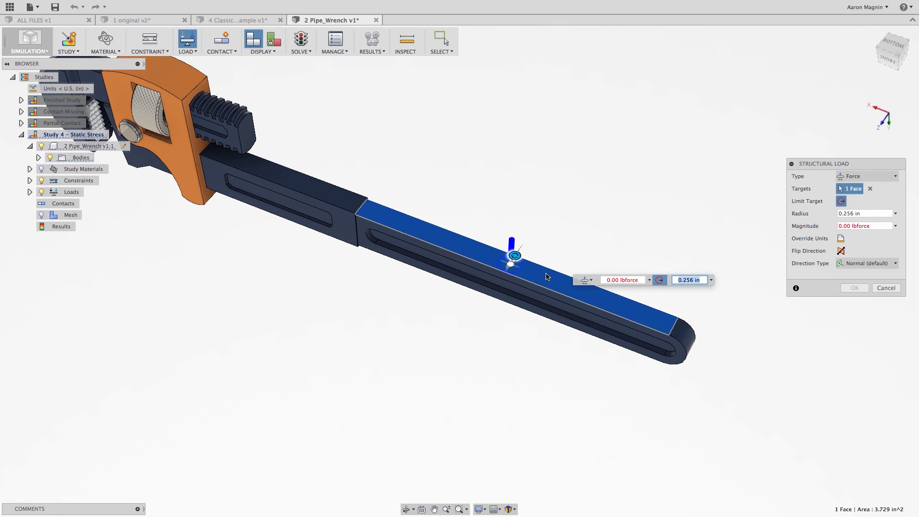
{"action": "left_click", "coordinate": [607, 280]}
{"action": "key", "text": "BackSpace"}
{"action": "type", "text": "200"}
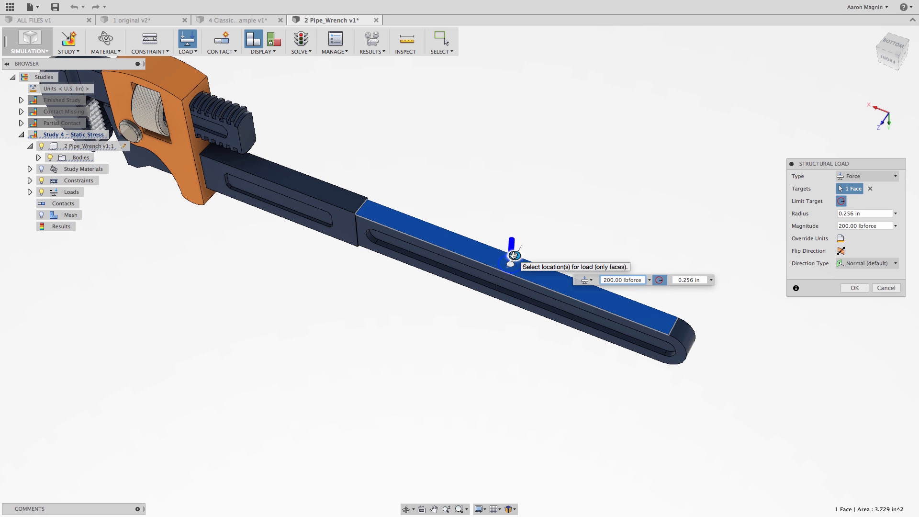
{"action": "left_click_drag", "start_coordinate": [512, 254], "coordinate": [532, 218]}
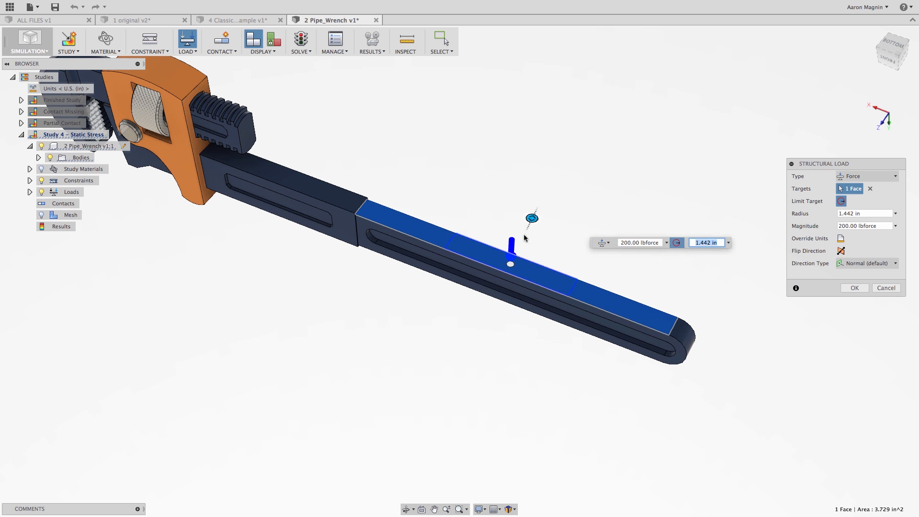
{"action": "left_click_drag", "start_coordinate": [509, 268], "coordinate": [604, 298]}
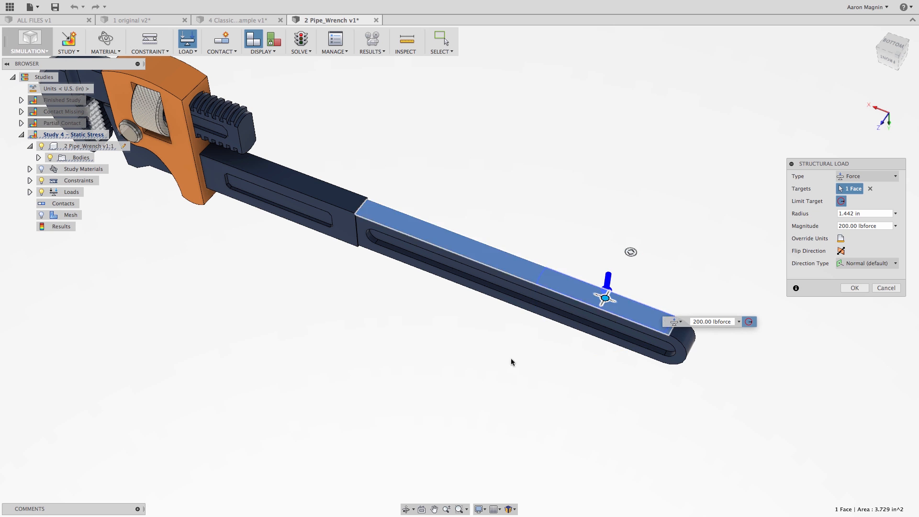
- Define the force direction by user-input angles, about 68 deg in X and -15 deg in Y, and apply the load
{"action": "middle_click_drag", "start_coordinate": [493, 367], "coordinate": [488, 360], "text": "shift"}
{"action": "middle_click_drag", "start_coordinate": [484, 354], "coordinate": [436, 329], "text": "shift"}
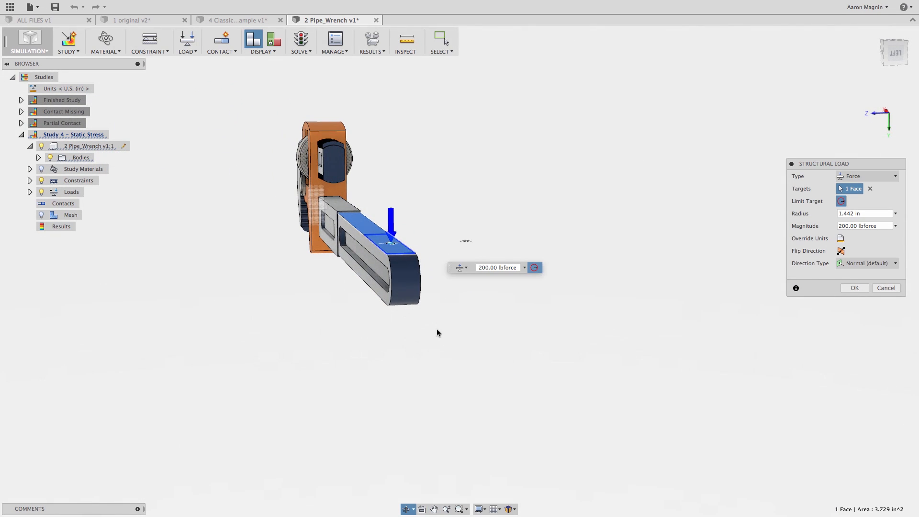
{"action": "scroll", "coordinate": [353, 213], "scroll_direction": "up", "scroll_amount": 5}
{"action": "middle_click_drag", "start_coordinate": [352, 215], "coordinate": [392, 230]}
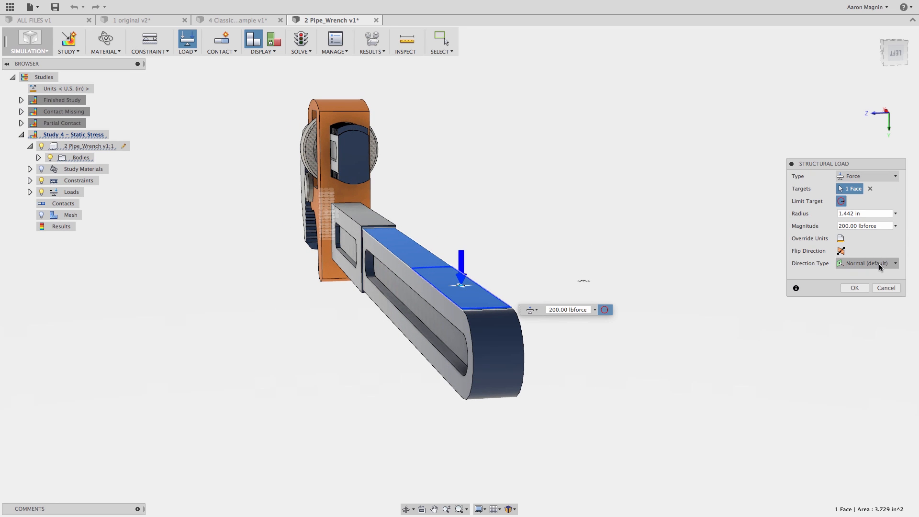
{"action": "left_click", "coordinate": [879, 263]}
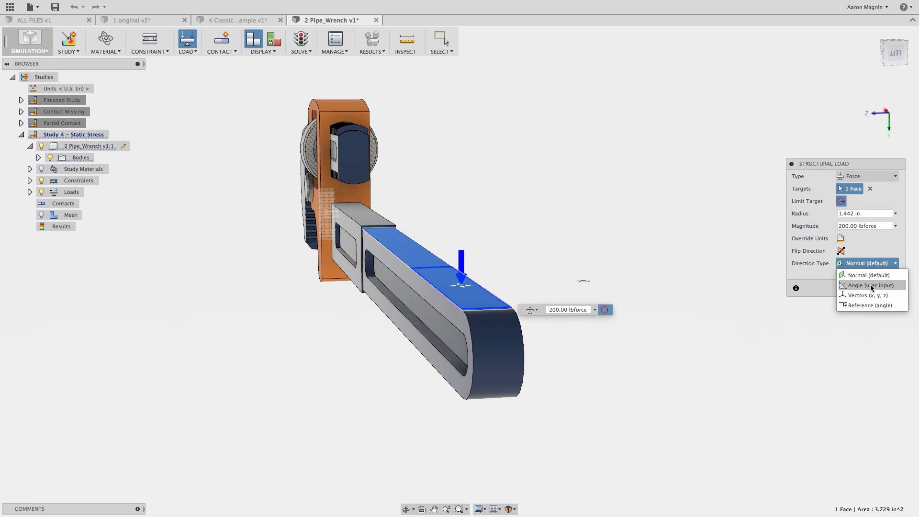
{"action": "left_click", "coordinate": [871, 285]}
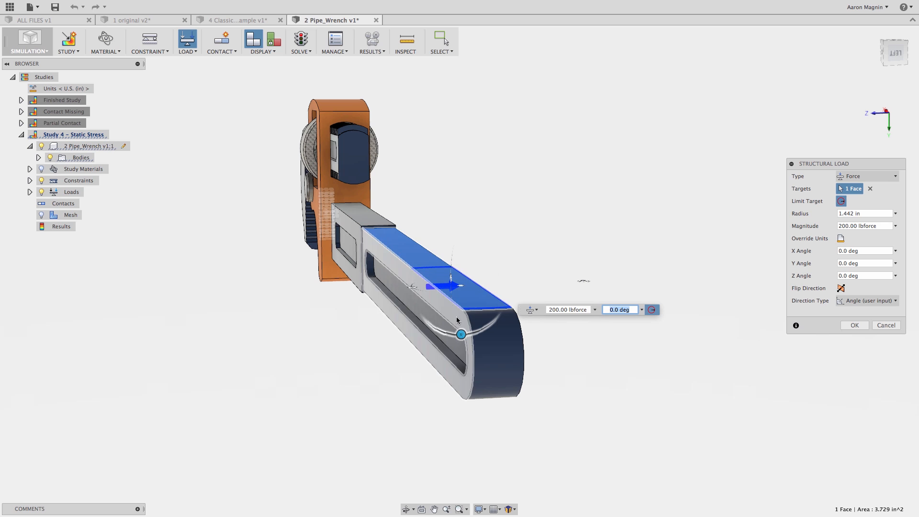
{"action": "left_click_drag", "start_coordinate": [459, 331], "coordinate": [415, 305]}
{"action": "middle_click_drag", "start_coordinate": [410, 303], "coordinate": [451, 196], "text": "shift"}
{"action": "left_click_drag", "start_coordinate": [679, 215], "coordinate": [615, 203]}
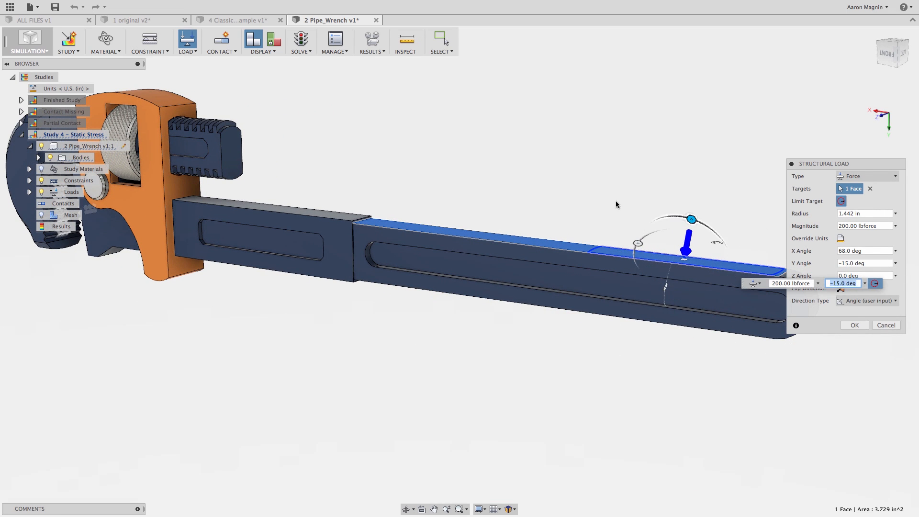
{"action": "scroll", "coordinate": [613, 204], "scroll_direction": "down", "scroll_amount": 3}
{"action": "middle_click_drag", "start_coordinate": [609, 207], "coordinate": [624, 238]}
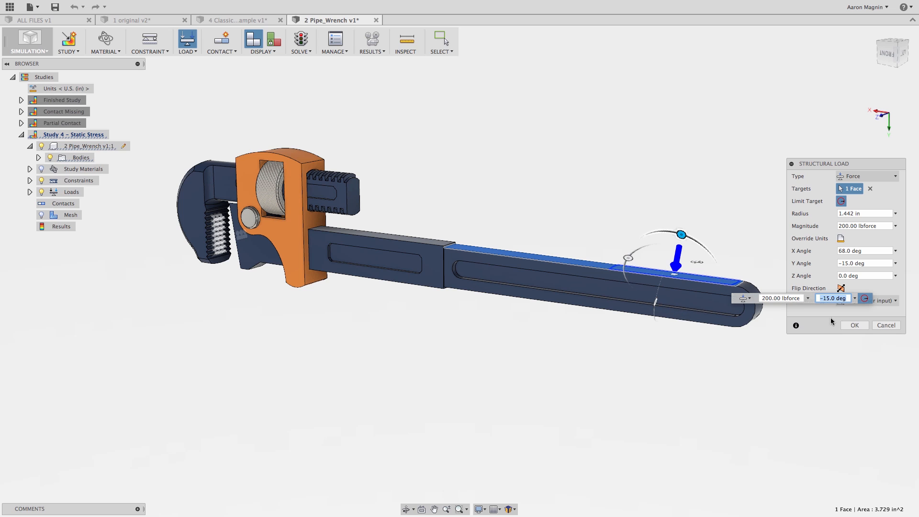
{"action": "left_click", "coordinate": [846, 325]}
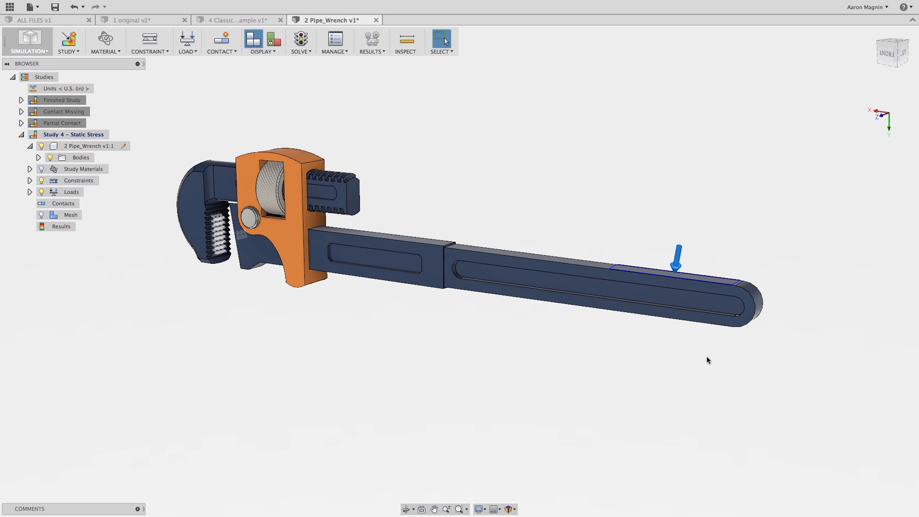
- Reduce the contact tolerance in the study's general settings by replacing its final digits with 0001, and accept the settings
{"action": "middle_click_drag", "start_coordinate": [589, 221], "coordinate": [548, 178], "text": "shift"}
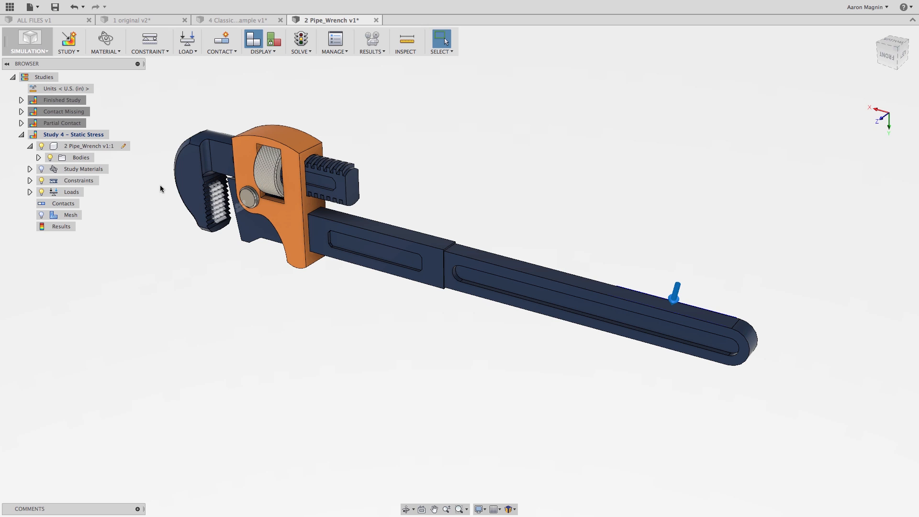
{"action": "left_click", "coordinate": [330, 42]}
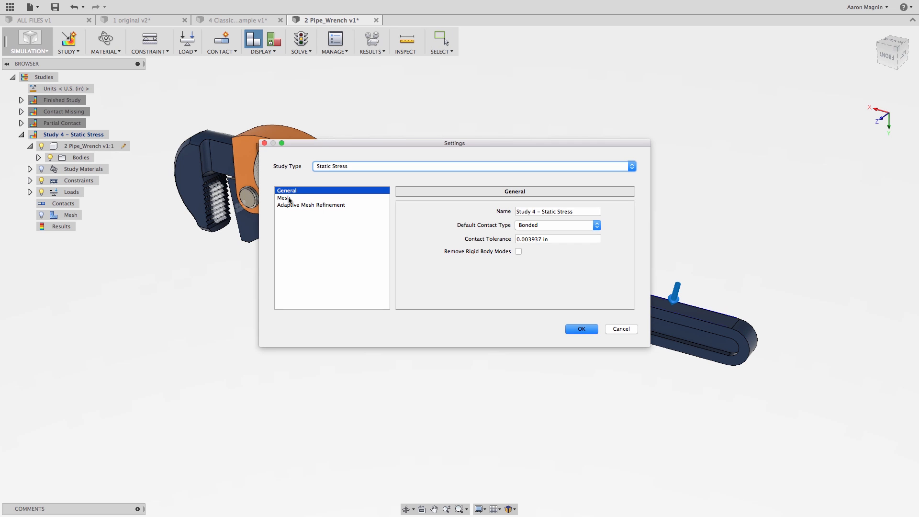
{"action": "left_click", "coordinate": [521, 240]}
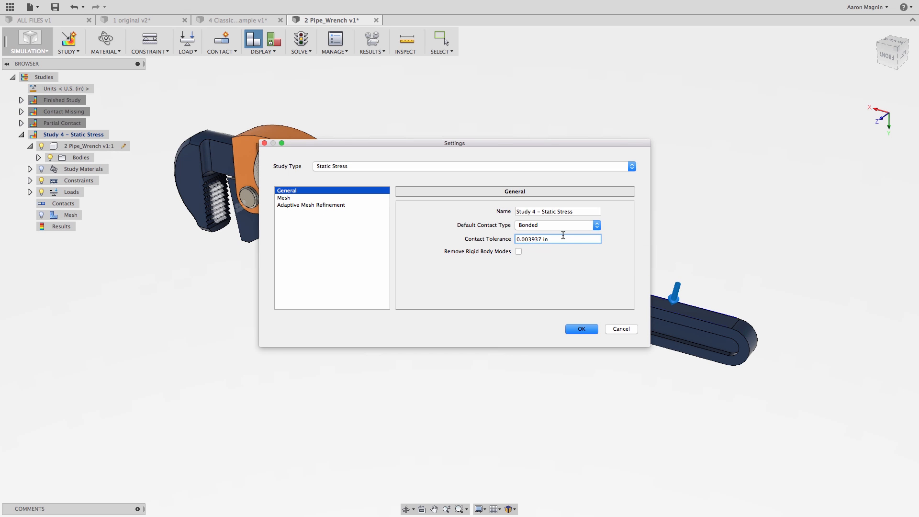
{"action": "left_click_drag", "start_coordinate": [503, 143], "coordinate": [443, 164]}
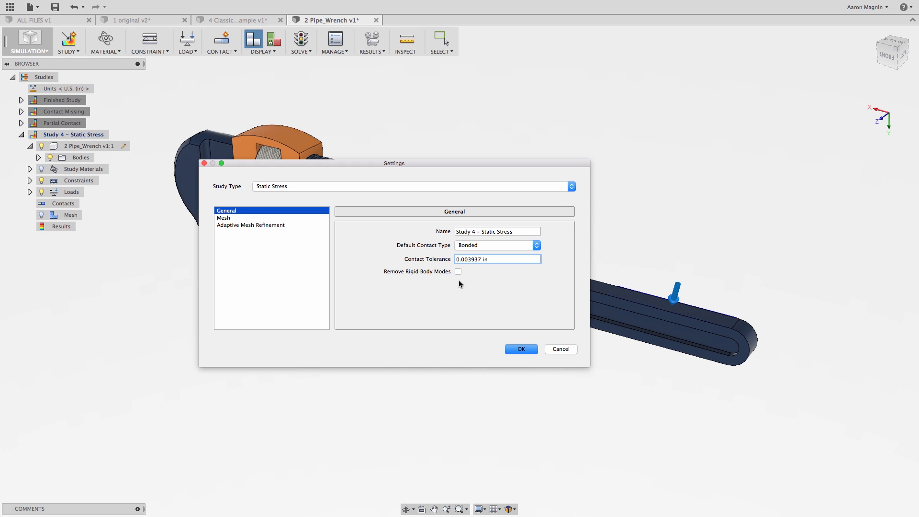
{"action": "left_click_drag", "start_coordinate": [430, 164], "coordinate": [282, 283]}
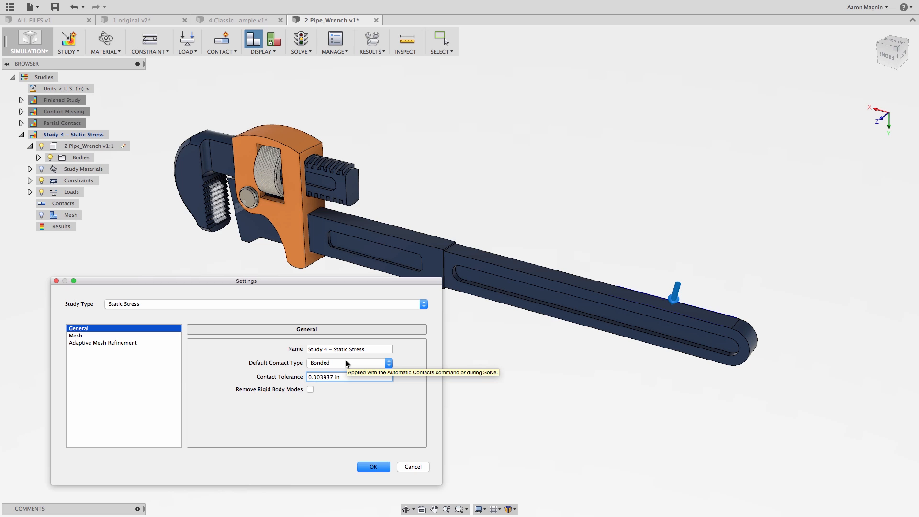
{"action": "left_click", "coordinate": [331, 376]}
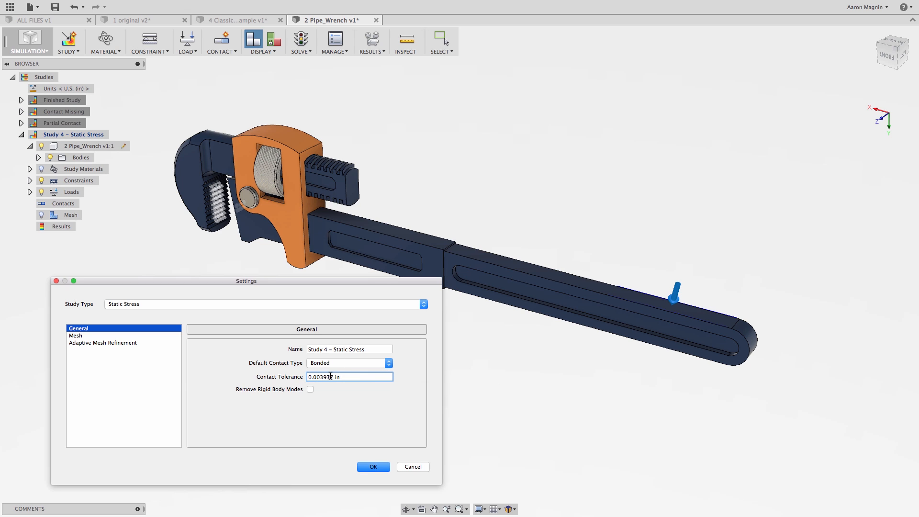
{"action": "left_click_drag", "start_coordinate": [334, 376], "coordinate": [320, 377]}
{"action": "type", "text": "0001"}
{"action": "left_click", "coordinate": [373, 467]}
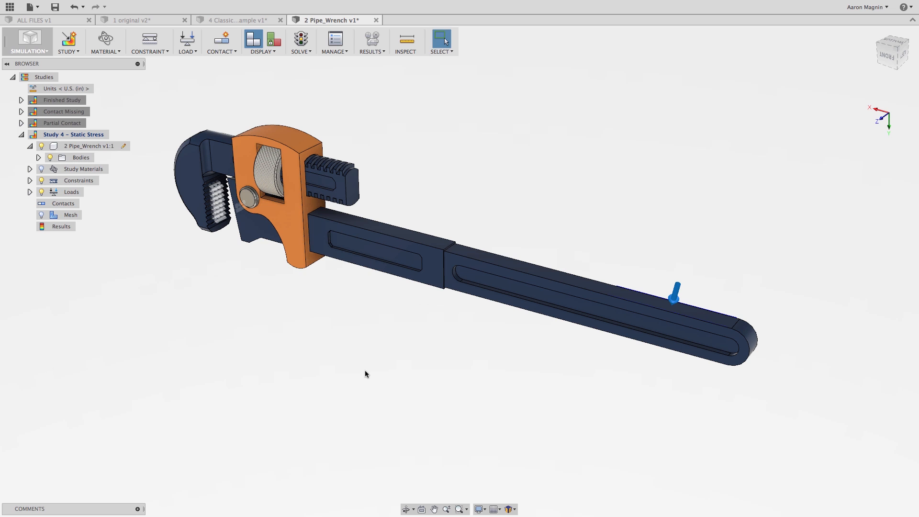
- Check the constraint status of the wrench bodies in DOF View and leave the view
{"action": "scroll", "coordinate": [291, 209], "scroll_direction": "up", "scroll_amount": 4}
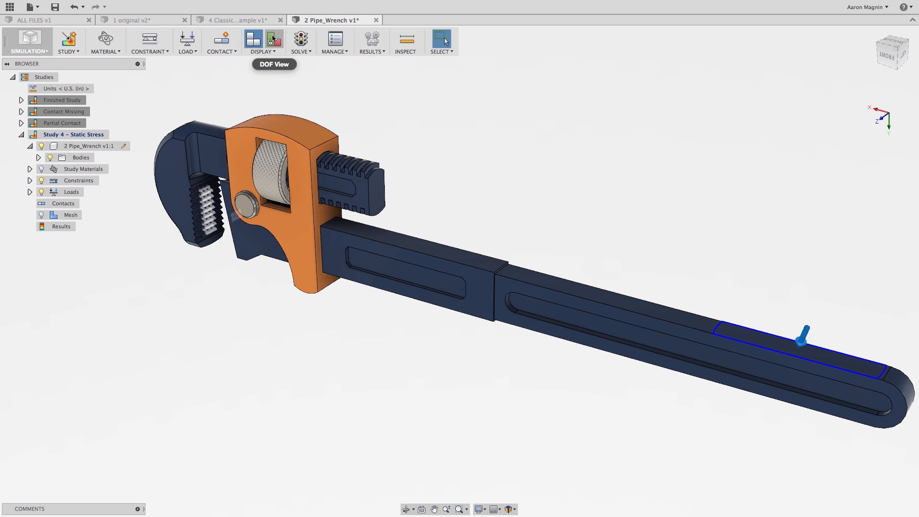
{"action": "mouse_move", "coordinate": [273, 38]}
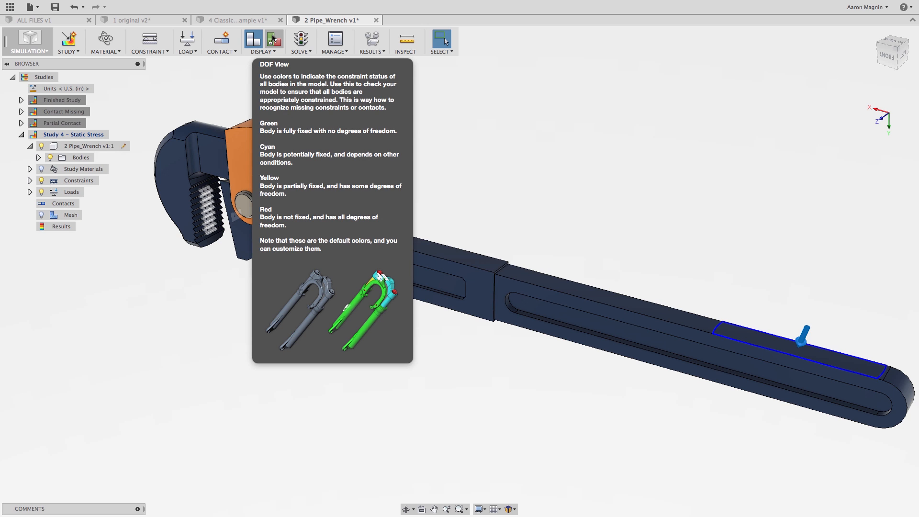
{"action": "left_click", "coordinate": [273, 38]}
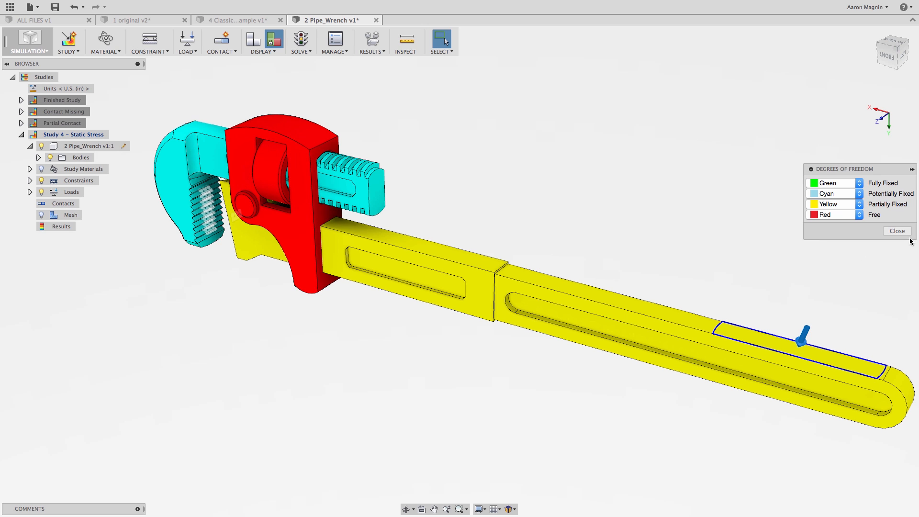
{"action": "left_click", "coordinate": [897, 231]}
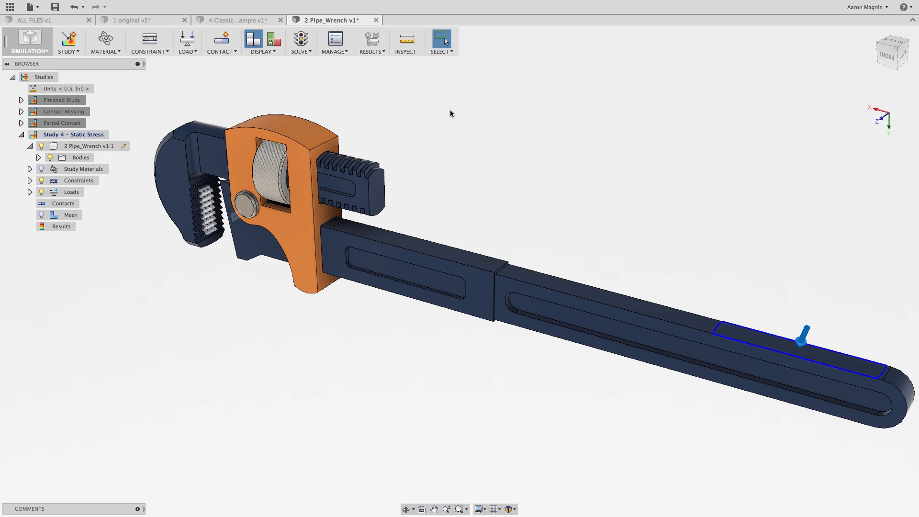
- Start a manual Bonded contact without generating automatic contacts, choosing the orange housing and its round pin as the bodies
{"action": "left_click", "coordinate": [229, 53]}
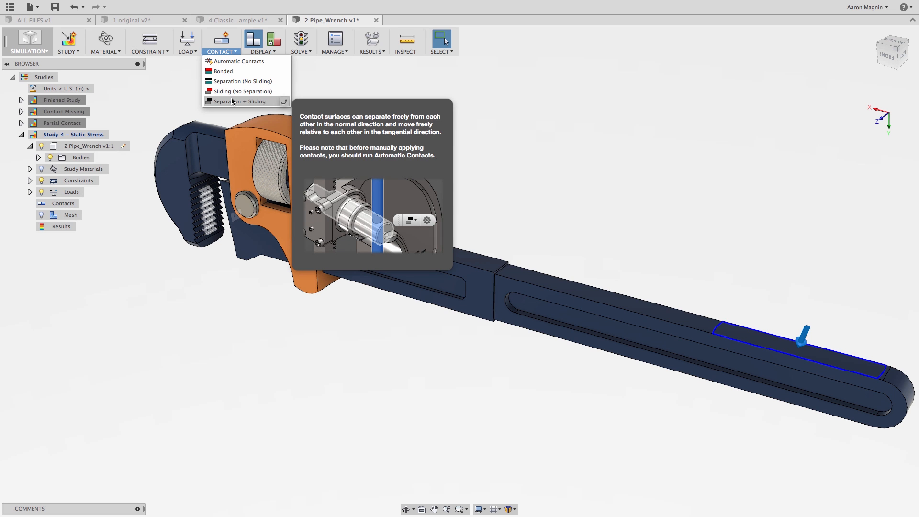
{"action": "left_click", "coordinate": [244, 75]}
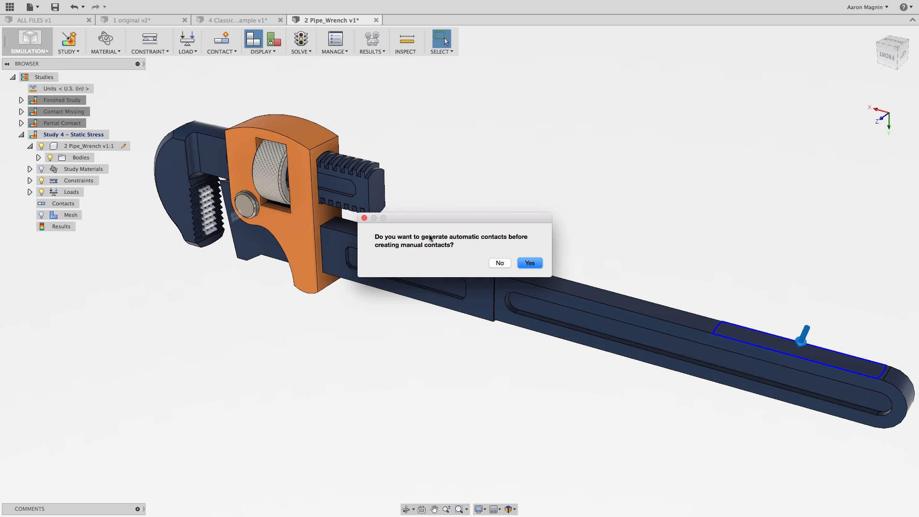
{"action": "left_click", "coordinate": [497, 263]}
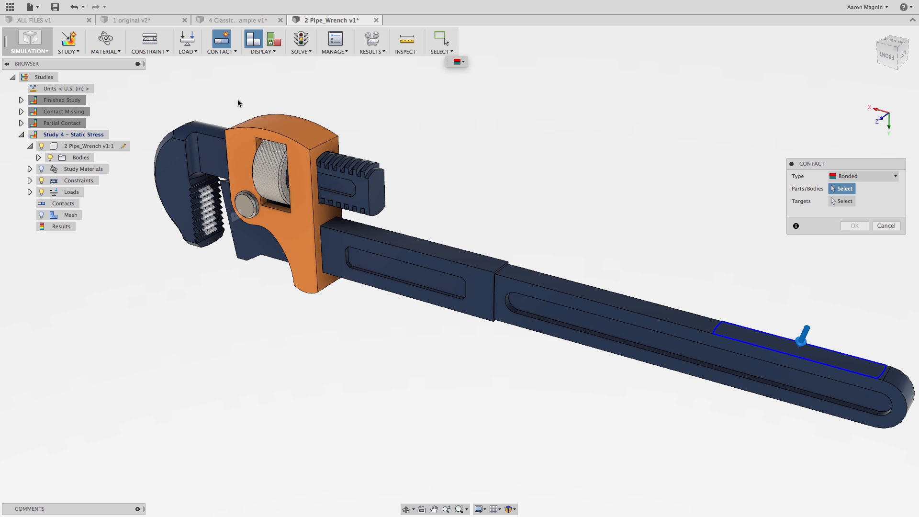
{"action": "left_click", "coordinate": [242, 146]}
{"action": "left_click", "coordinate": [247, 202]}
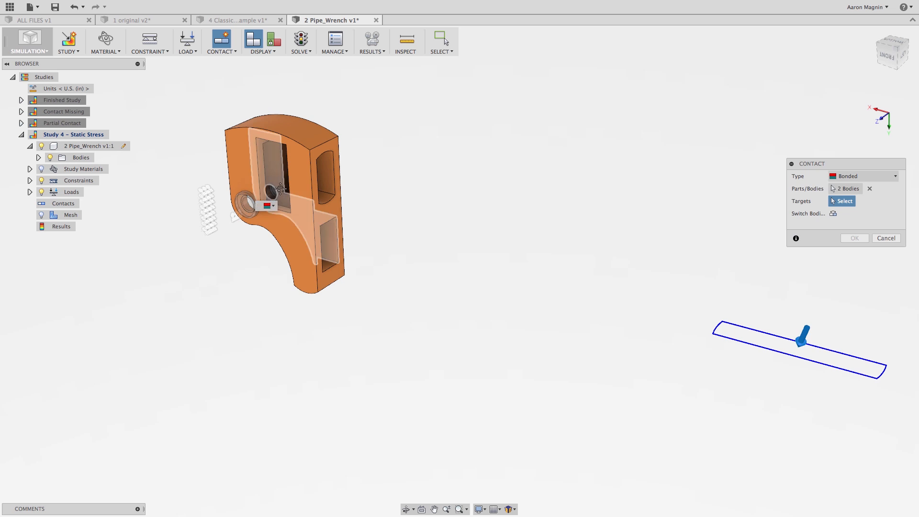
- Set the housing's near pin-hole face and the pin's cylindrical shaft face as targets and create the Bonded contact
{"action": "middle_click_drag", "start_coordinate": [247, 202], "coordinate": [388, 214]}
{"action": "scroll", "coordinate": [388, 214], "scroll_direction": "up", "scroll_amount": 10}
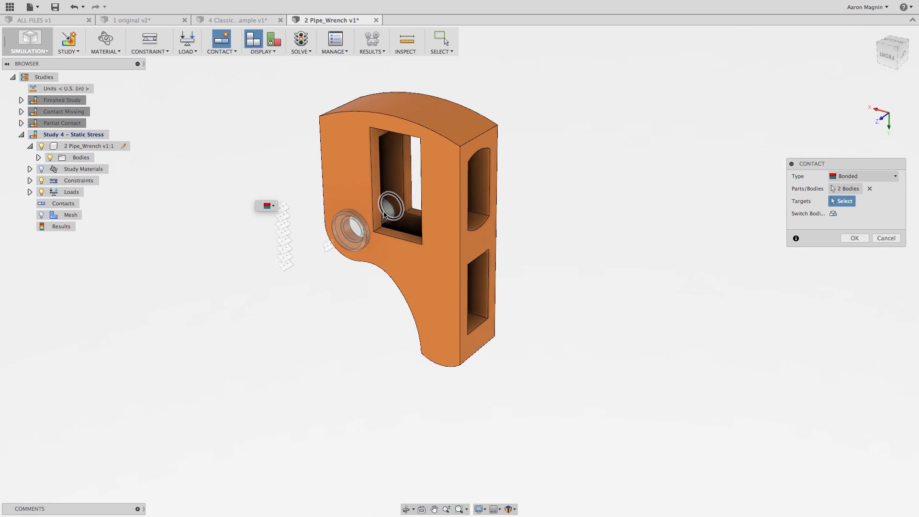
{"action": "scroll", "coordinate": [352, 229], "scroll_direction": "up", "scroll_amount": 2}
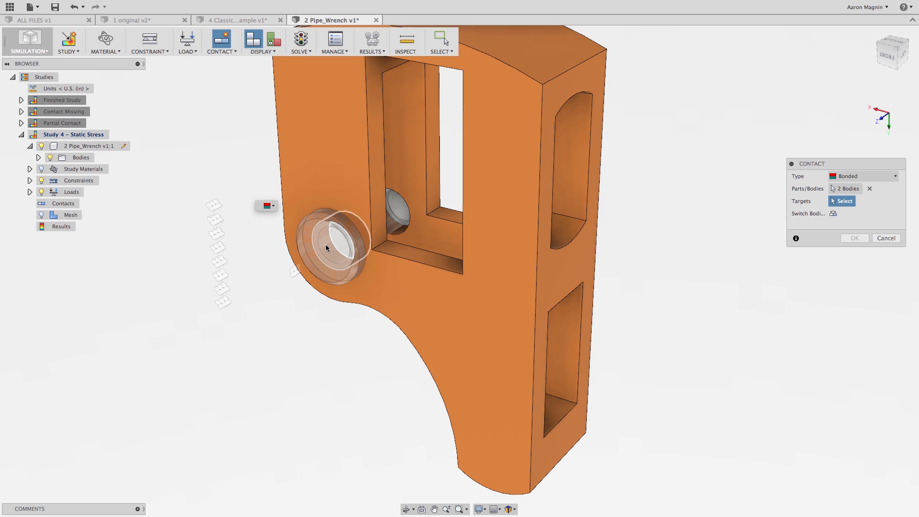
{"action": "left_click", "coordinate": [326, 247]}
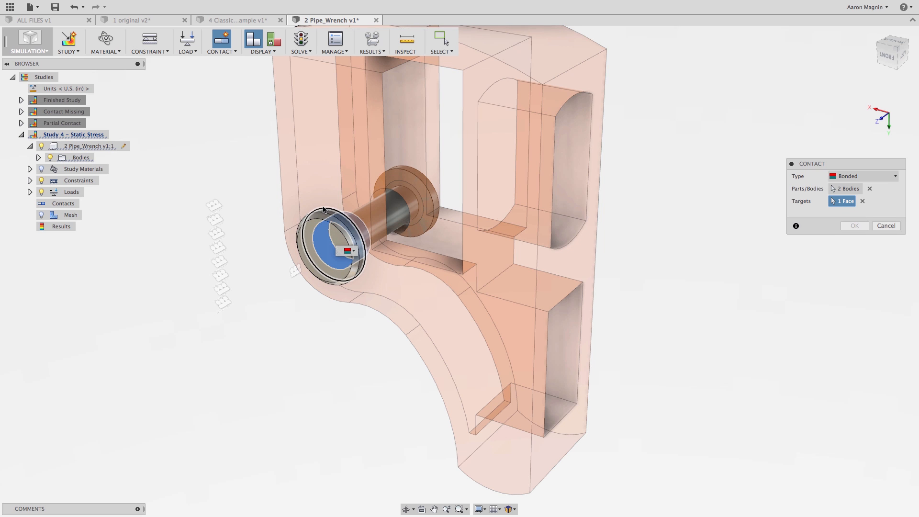
{"action": "middle_click_drag", "start_coordinate": [323, 209], "coordinate": [264, 212], "text": "shift"}
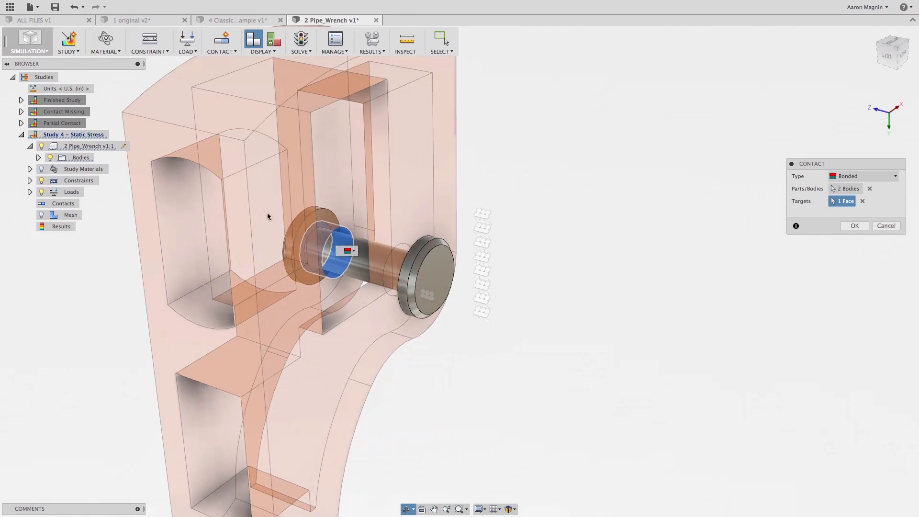
{"action": "left_click", "coordinate": [328, 250]}
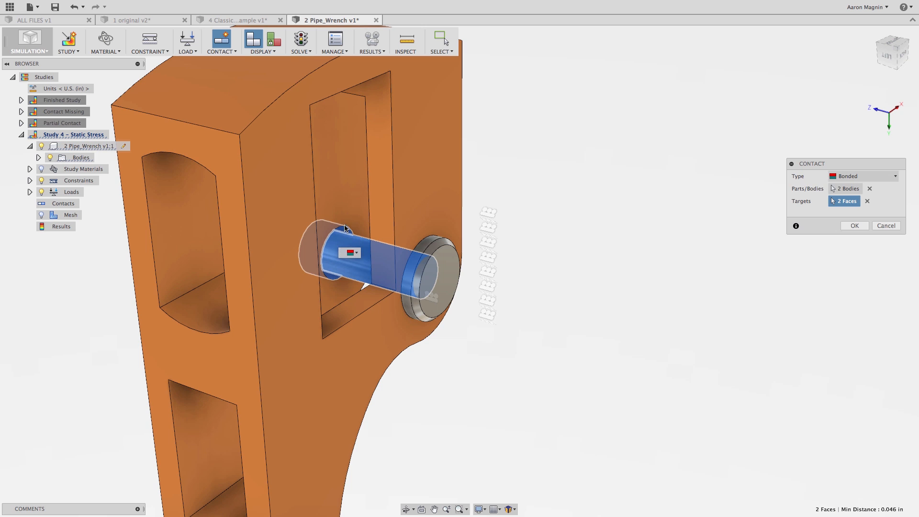
{"action": "left_click", "coordinate": [338, 221]}
{"action": "middle_click_drag", "start_coordinate": [339, 219], "coordinate": [422, 228], "text": "shift"}
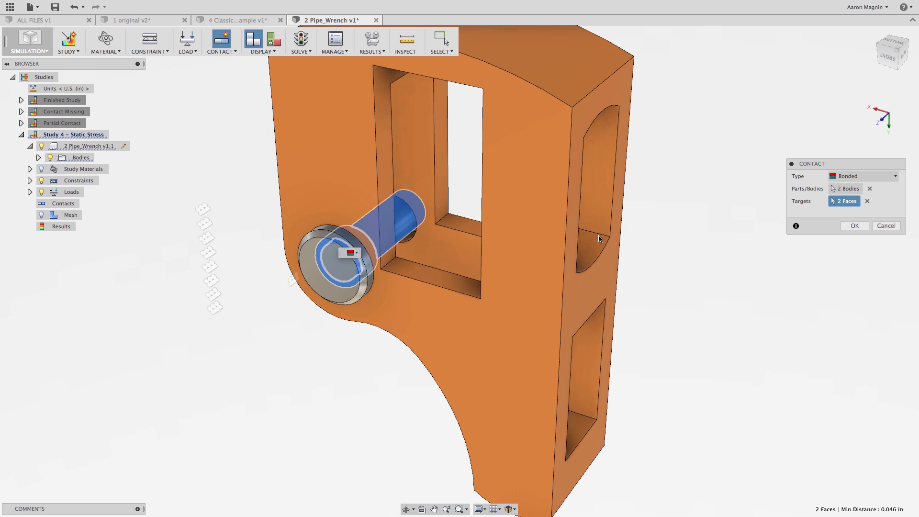
{"action": "left_click", "coordinate": [854, 225]}
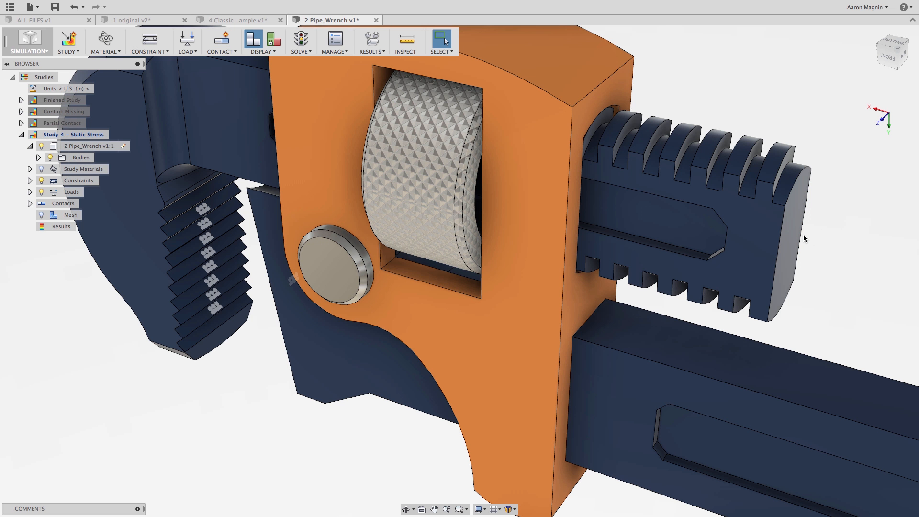
- Create a second manual Bonded contact between the orange housing and pin, targeting the housing's far pin-hole face and the pin's shaft face
{"action": "right_click_drag", "start_coordinate": [810, 247], "coordinate": [820, 191]}
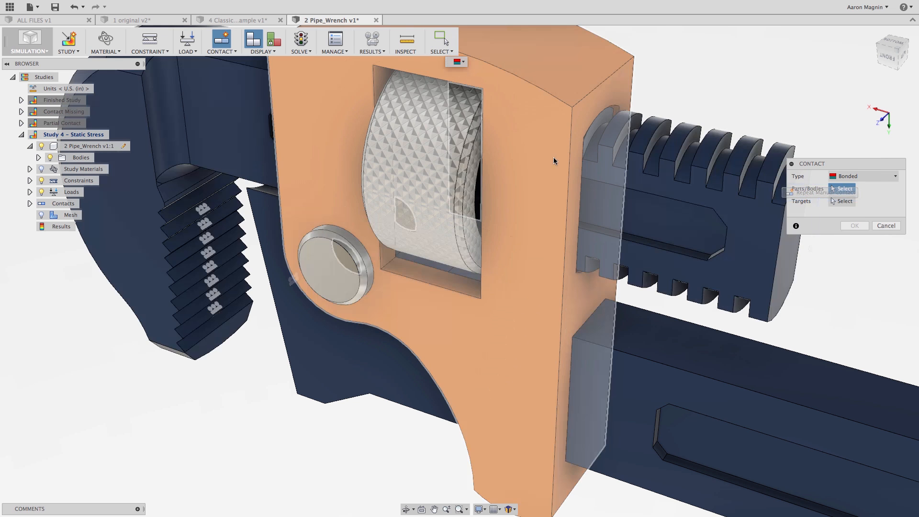
{"action": "left_click", "coordinate": [553, 159]}
{"action": "left_click", "coordinate": [311, 293]}
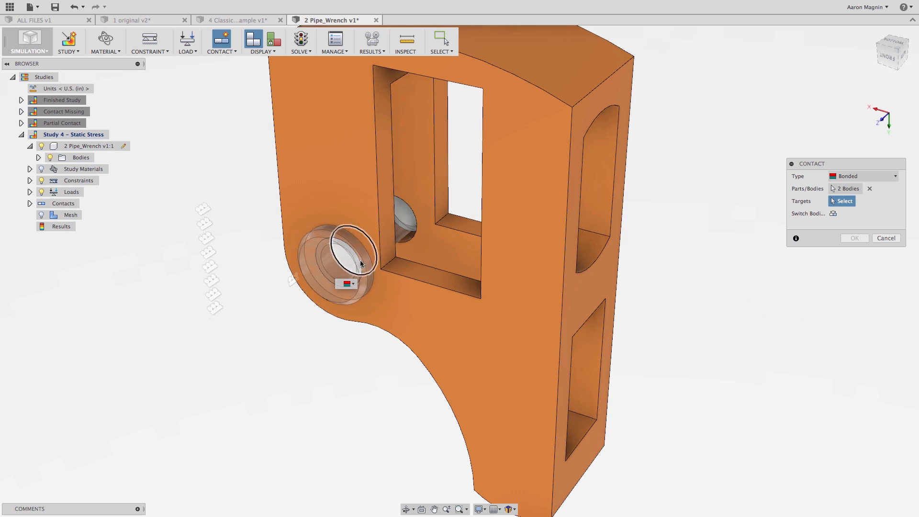
{"action": "left_click", "coordinate": [399, 236]}
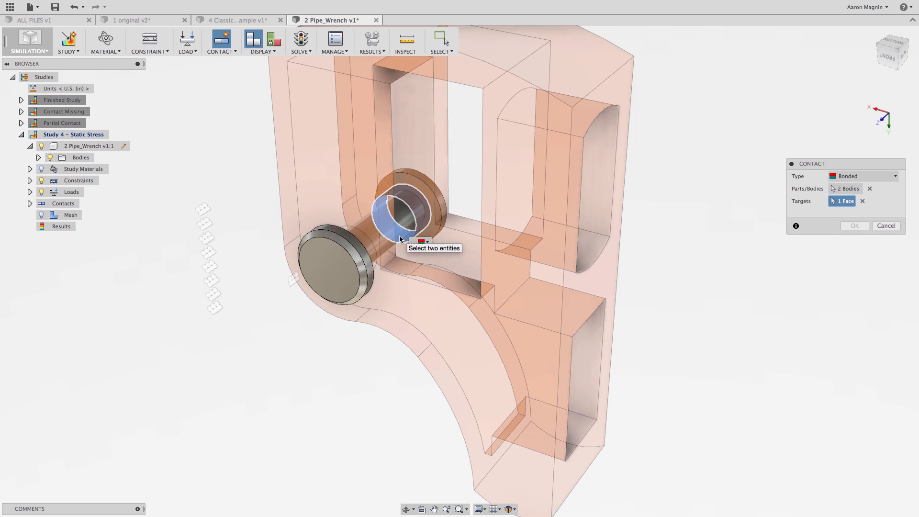
{"action": "left_click", "coordinate": [409, 212]}
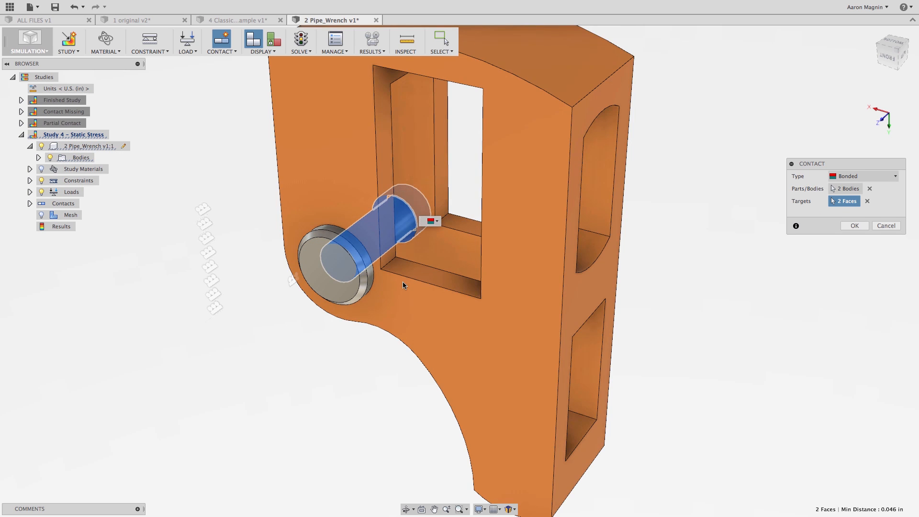
{"action": "right_click", "coordinate": [728, 290]}
{"action": "left_click", "coordinate": [749, 288]}
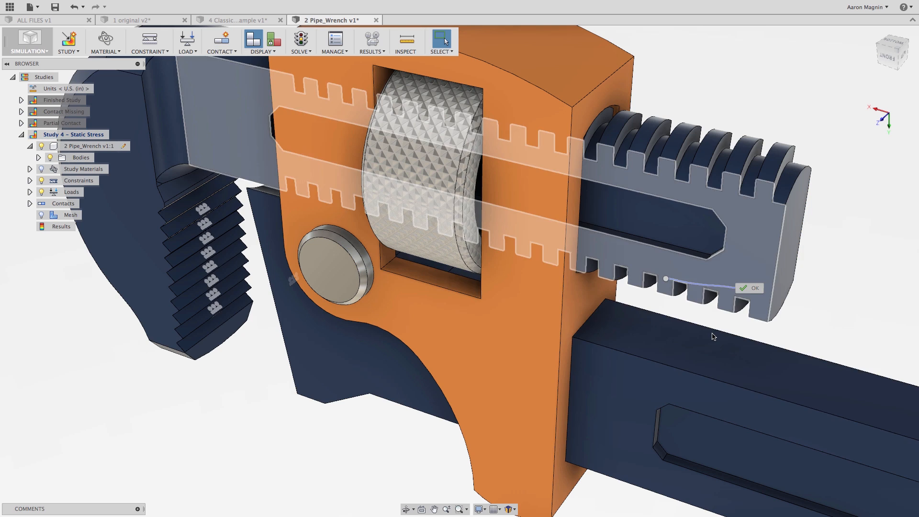
{"action": "right_click", "coordinate": [230, 406]}
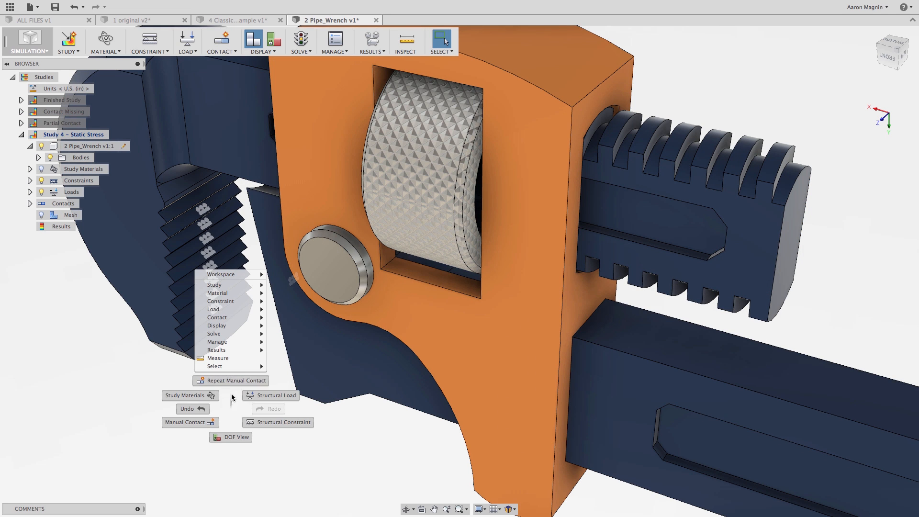
{"action": "left_click", "coordinate": [233, 400]}
{"action": "right_click", "coordinate": [240, 400]}
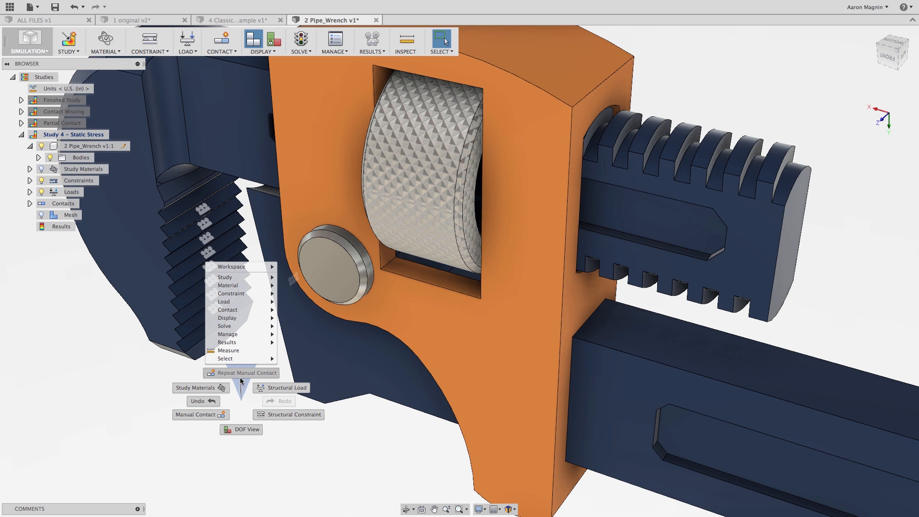
{"action": "left_click", "coordinate": [238, 380]}
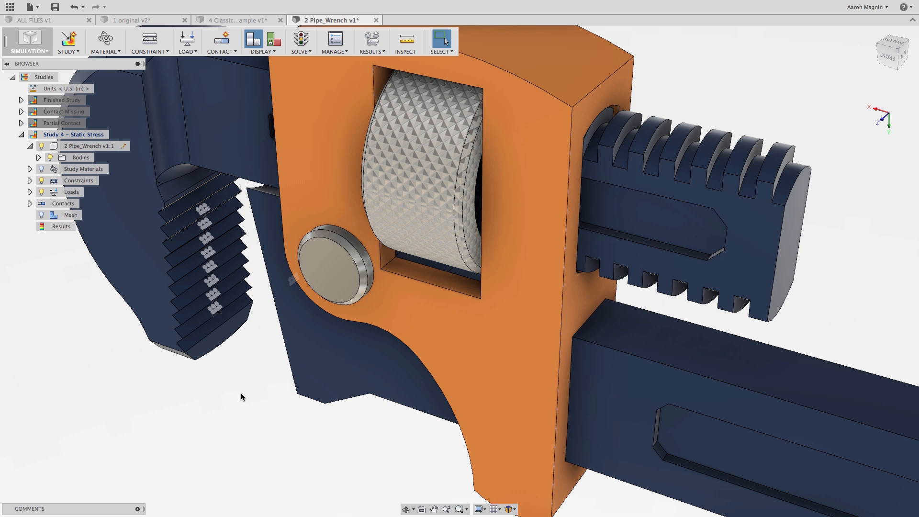
- Generate automatic contacts for the study while checking the wrench bodies' constraint status in DOF View, and leave the view
{"action": "scroll", "coordinate": [259, 383], "scroll_direction": "down", "scroll_amount": 10}
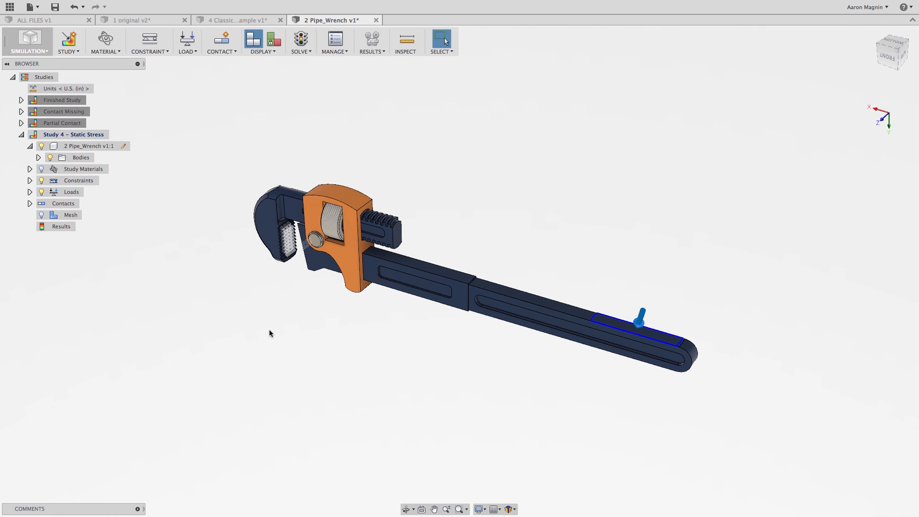
{"action": "left_click", "coordinate": [275, 44]}
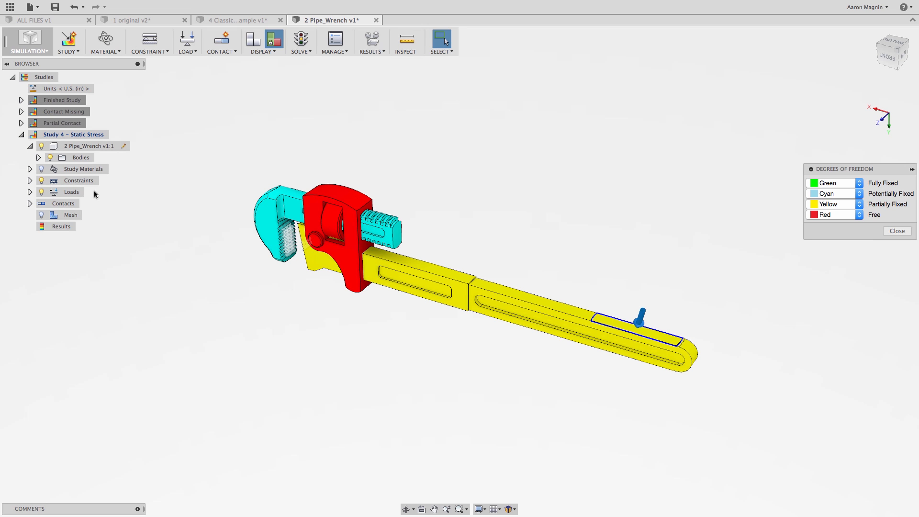
{"action": "right_click", "coordinate": [66, 207]}
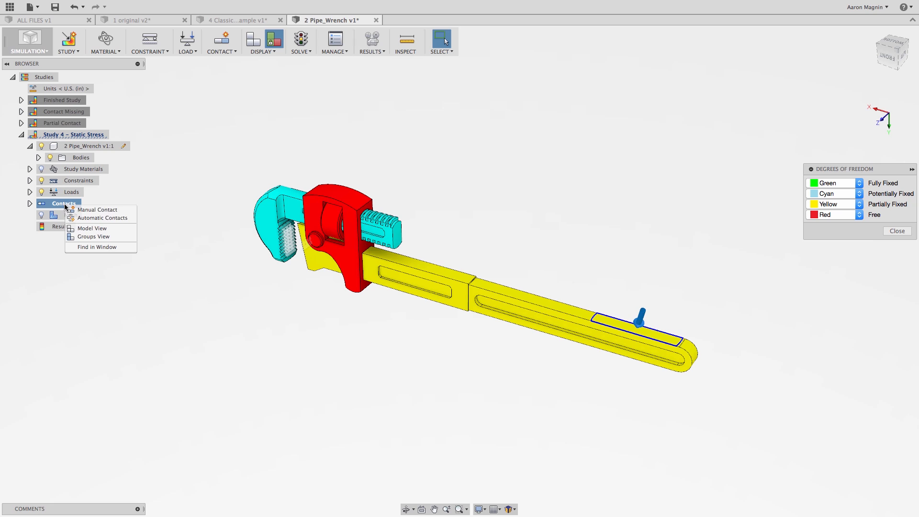
{"action": "left_click", "coordinate": [81, 218]}
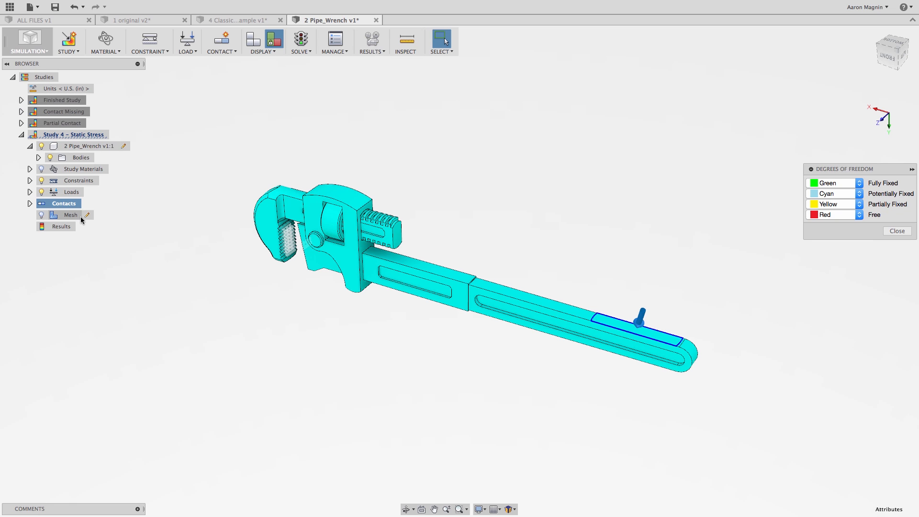
{"action": "left_click", "coordinate": [31, 203]}
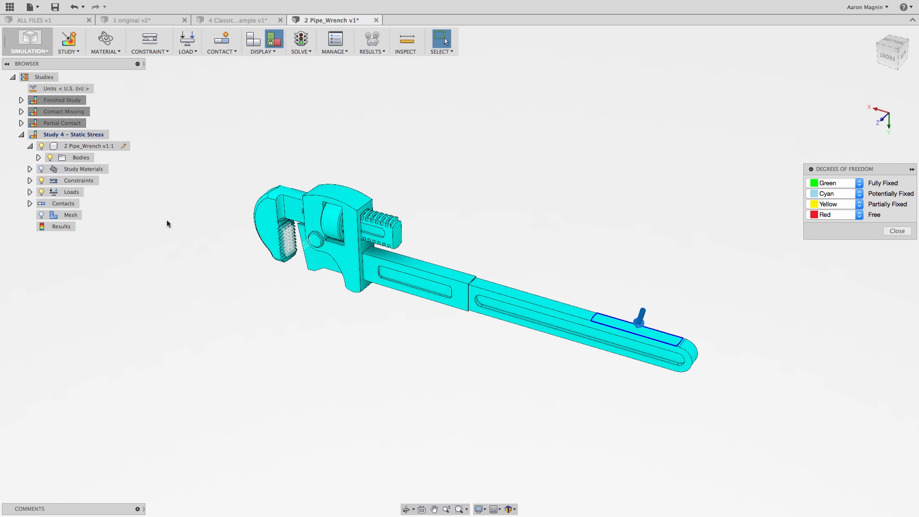
{"action": "left_click", "coordinate": [907, 233]}
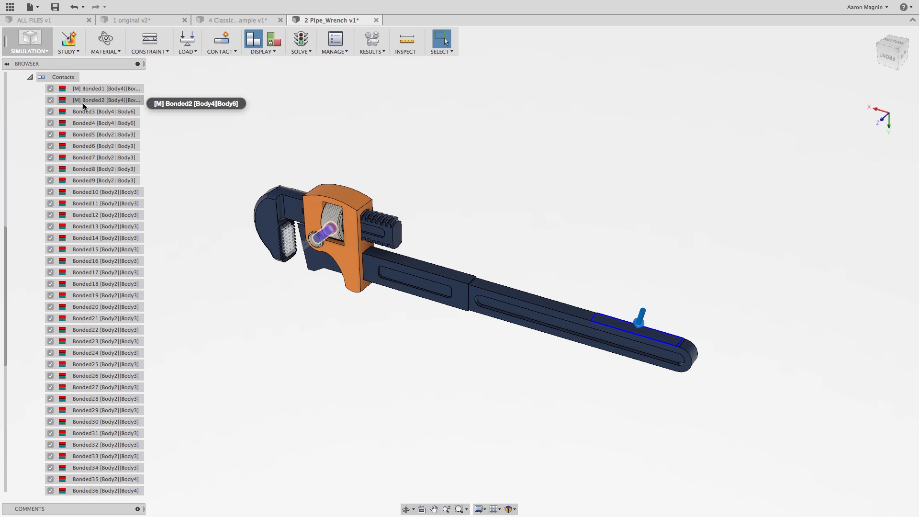
- Review the study's contact list, highlighting Bonded3 through Bonded11 one by one to see which faces each contact joins
{"action": "scroll", "coordinate": [72, 103], "scroll_direction": "up", "scroll_amount": 3}
{"action": "scroll", "coordinate": [76, 153], "scroll_direction": "down", "scroll_amount": 5}
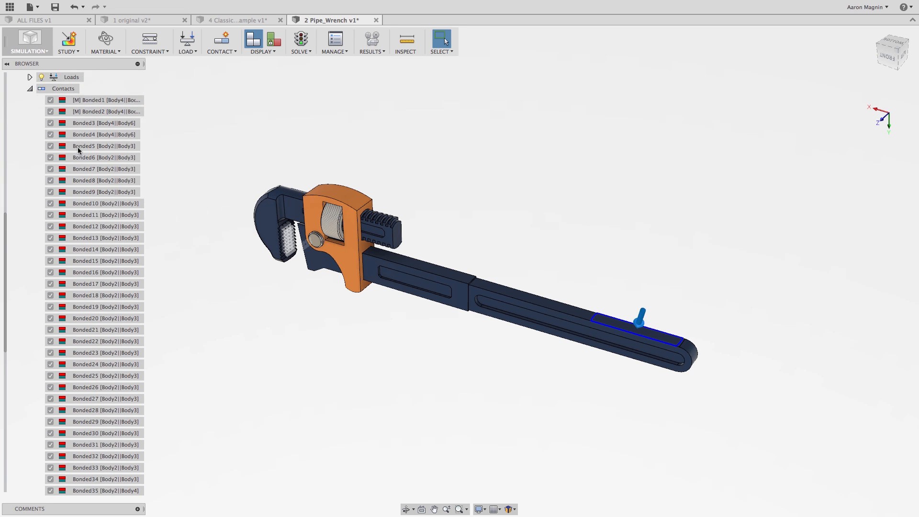
{"action": "scroll", "coordinate": [104, 191], "scroll_direction": "down", "scroll_amount": 3}
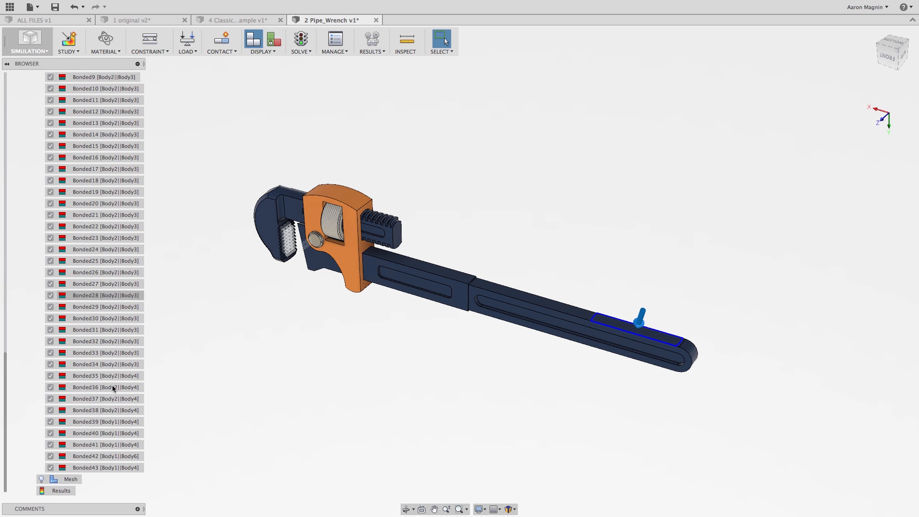
{"action": "scroll", "coordinate": [136, 288], "scroll_direction": "up", "scroll_amount": 8}
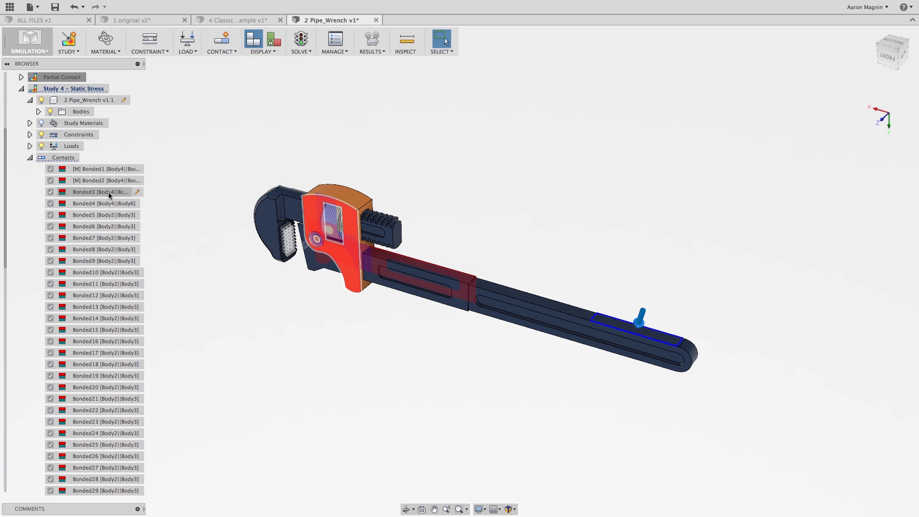
{"action": "left_click", "coordinate": [109, 193]}
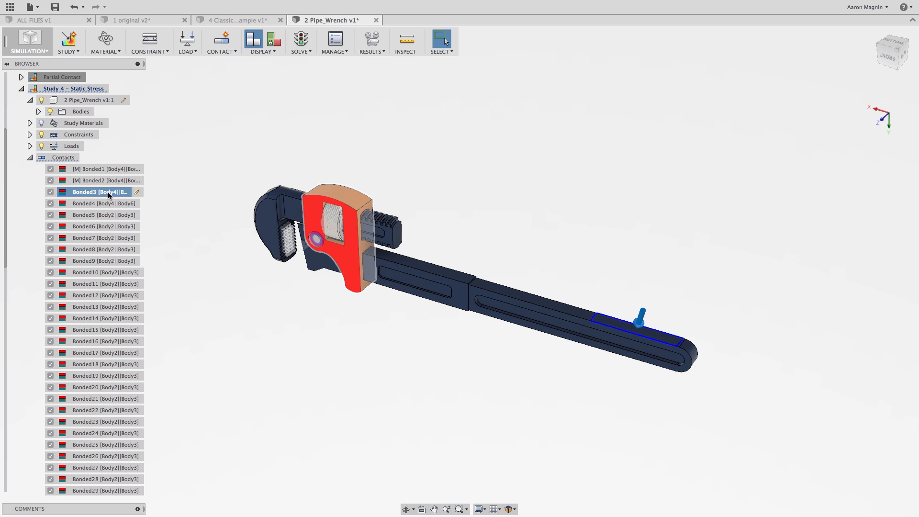
{"action": "left_click", "coordinate": [93, 204]}
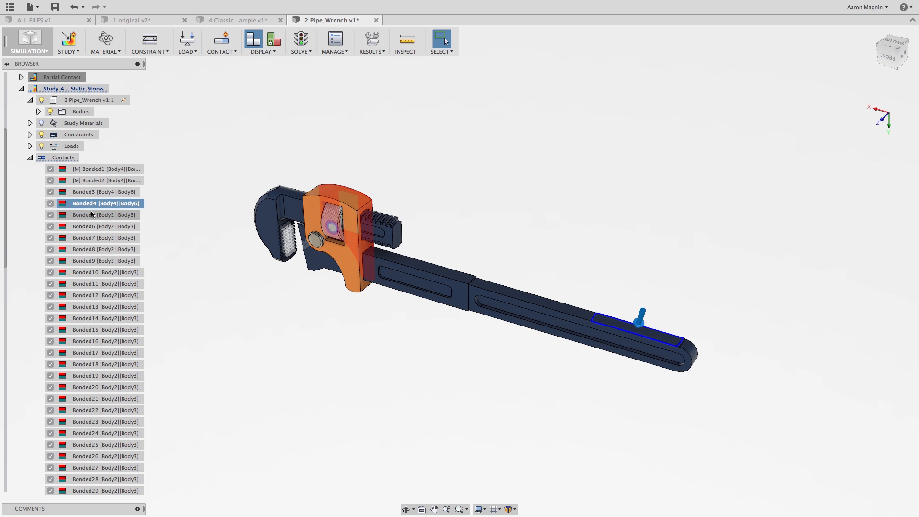
{"action": "left_click", "coordinate": [92, 216]}
{"action": "left_click", "coordinate": [94, 227]}
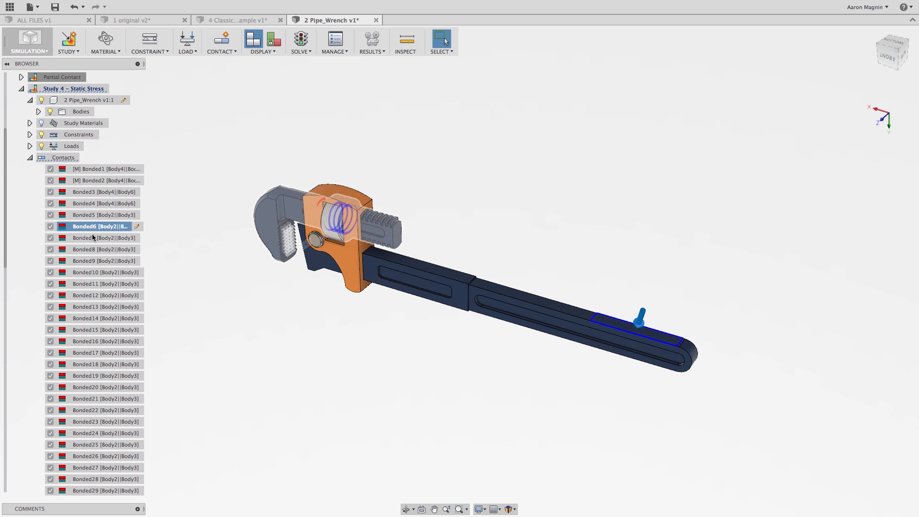
{"action": "left_click", "coordinate": [93, 239]}
{"action": "left_click", "coordinate": [96, 250]}
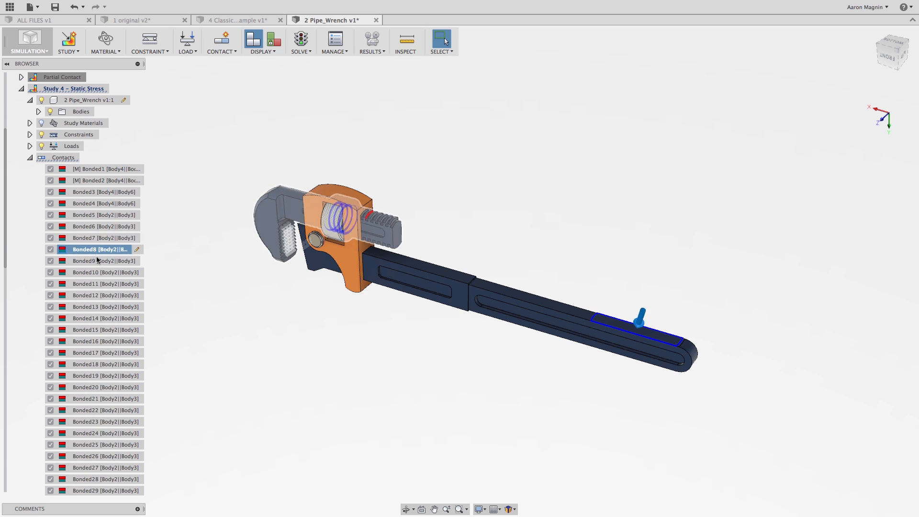
{"action": "left_click", "coordinate": [97, 261]}
{"action": "left_click", "coordinate": [98, 272]}
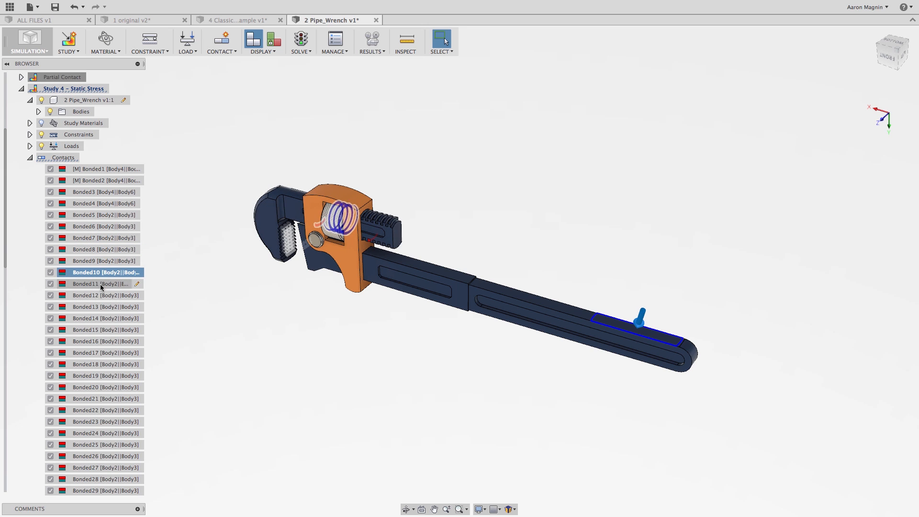
{"action": "left_click", "coordinate": [98, 283]}
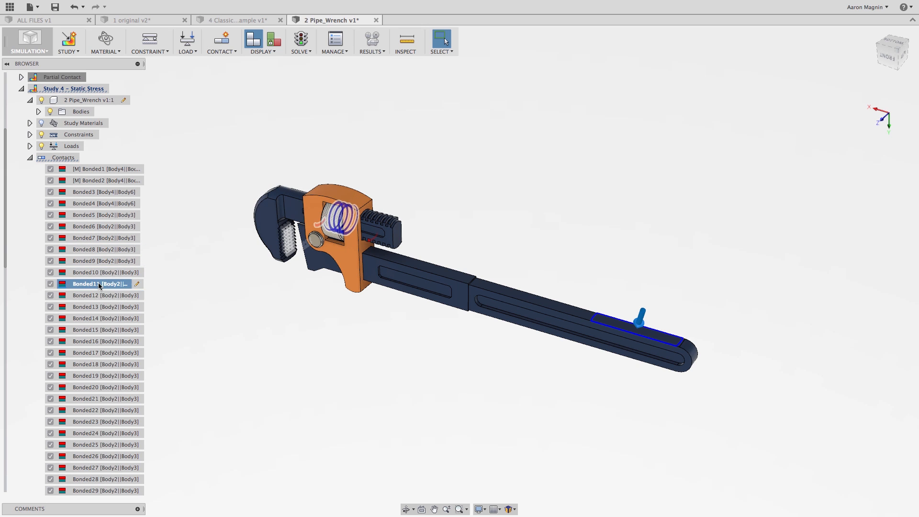
- Look at the options available for the Bonded11 contact without applying any, and deselect the contact
{"action": "right_click", "coordinate": [100, 285]}
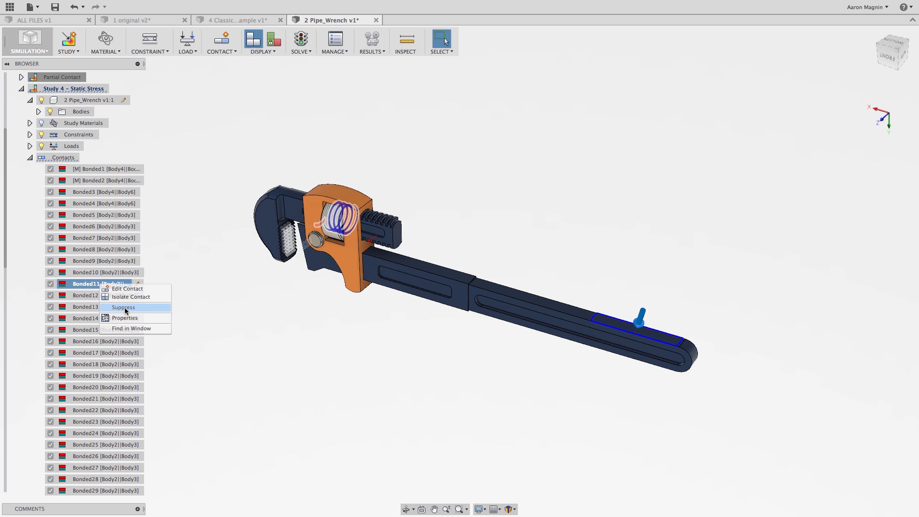
{"action": "left_click", "coordinate": [186, 302]}
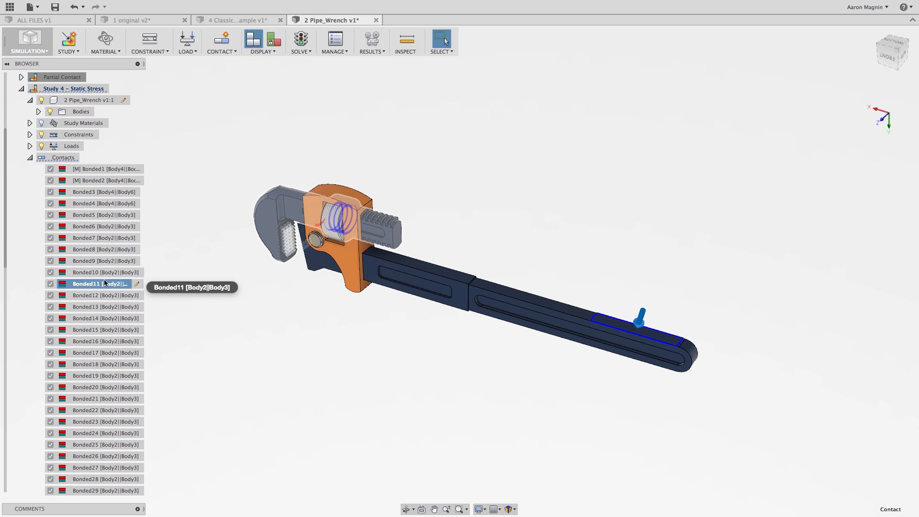
{"action": "left_click", "coordinate": [221, 358]}
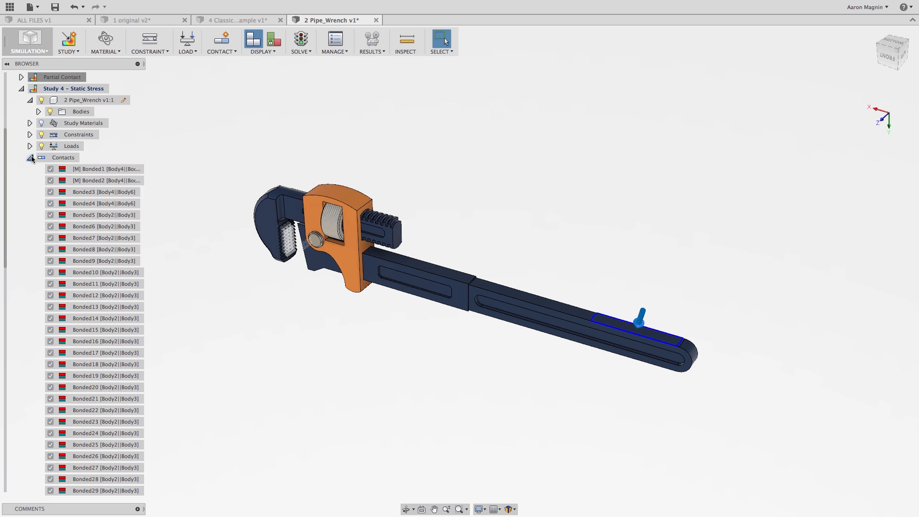
- Collapse the contact list and solve the static stress study
{"action": "left_click", "coordinate": [29, 157]}
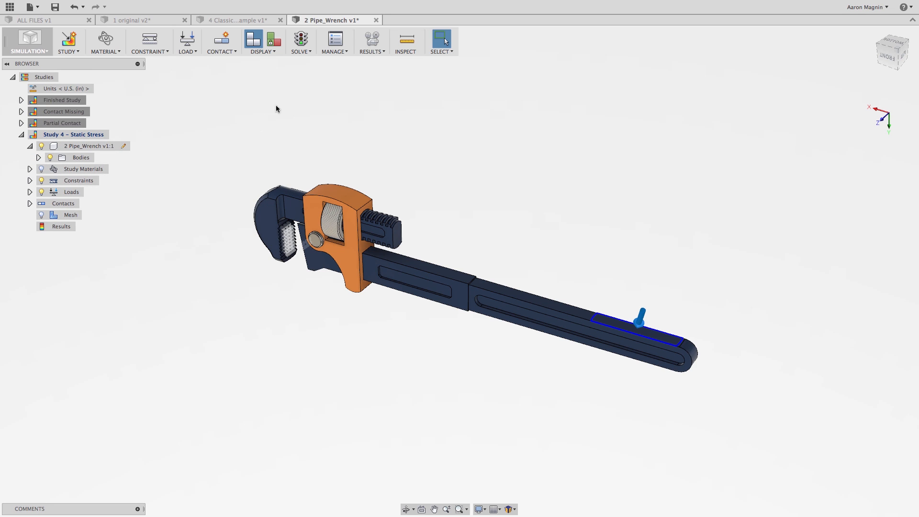
{"action": "left_click", "coordinate": [304, 43]}
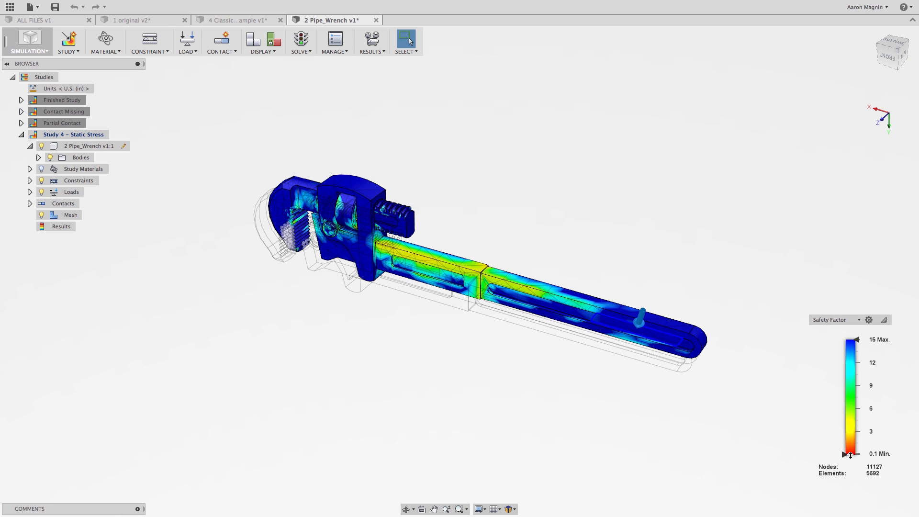
- Set the safety factor plot's lower threshold to about 0.19, then show Von Mises stress with its upper threshold lowered to about 0.031E+06 psi
{"action": "mouse_move", "coordinate": [844, 454]}
{"action": "left_mouse_down"}
{"action": "mouse_move", "coordinate": [852, 389]}
{"action": "mouse_move", "coordinate": [838, 455]}
{"action": "left_mouse_up"}
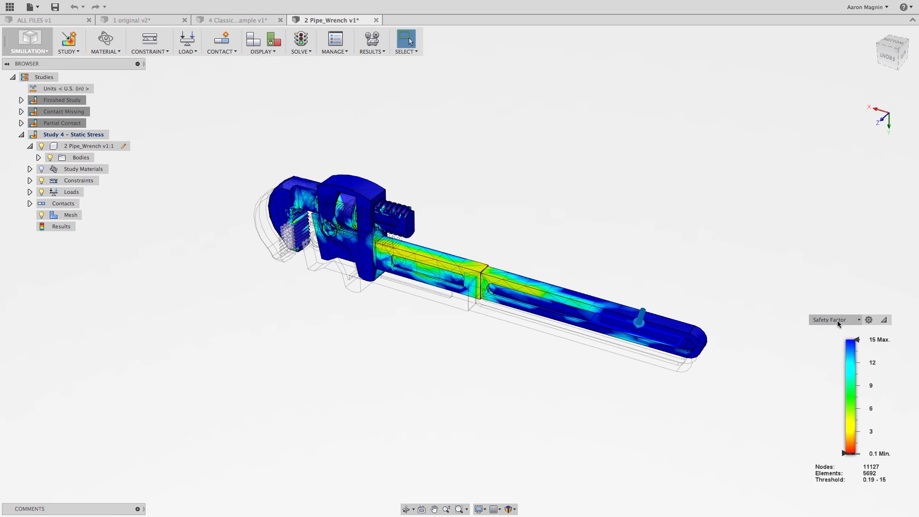
{"action": "left_click", "coordinate": [835, 319]}
{"action": "left_click", "coordinate": [833, 343]}
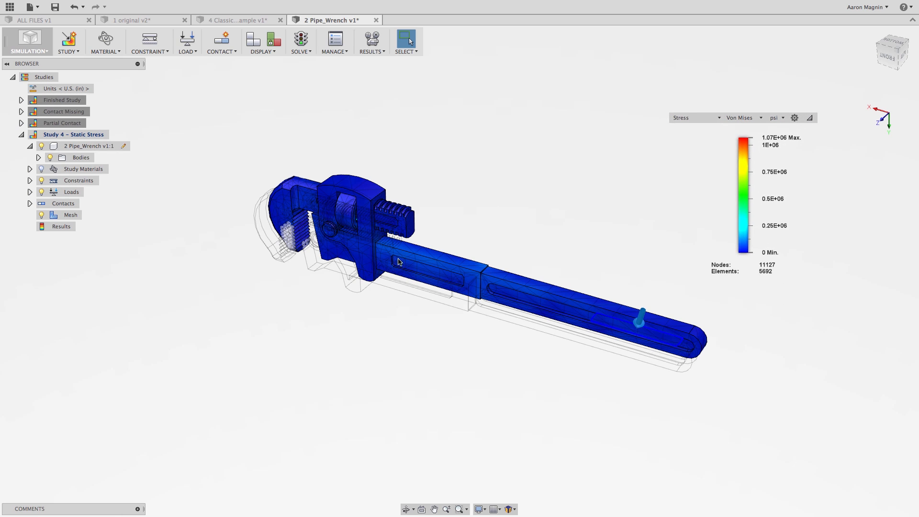
{"action": "mouse_move", "coordinate": [743, 236]}
{"action": "left_click_drag", "start_coordinate": [750, 138], "coordinate": [752, 247]}
{"action": "scroll", "coordinate": [749, 247], "scroll_direction": "up", "scroll_amount": 5}
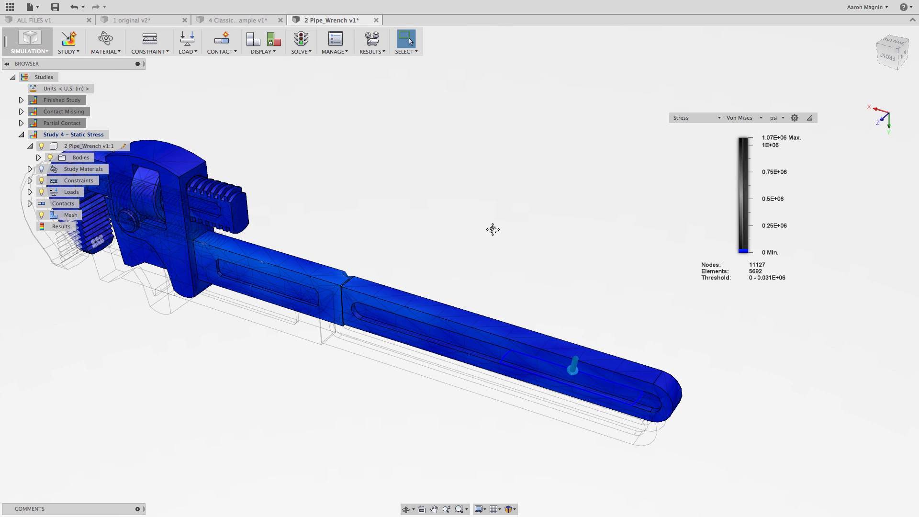
{"action": "middle_click_drag", "start_coordinate": [493, 227], "coordinate": [584, 248]}
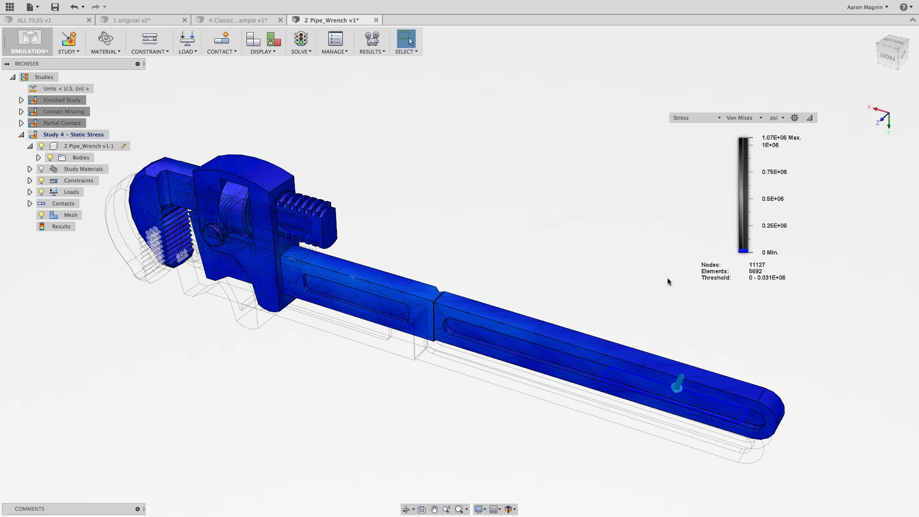
- Show the total displacement results and examine the displaced wrench against its undeformed outline from the end, bottom and front
{"action": "left_click", "coordinate": [689, 118]}
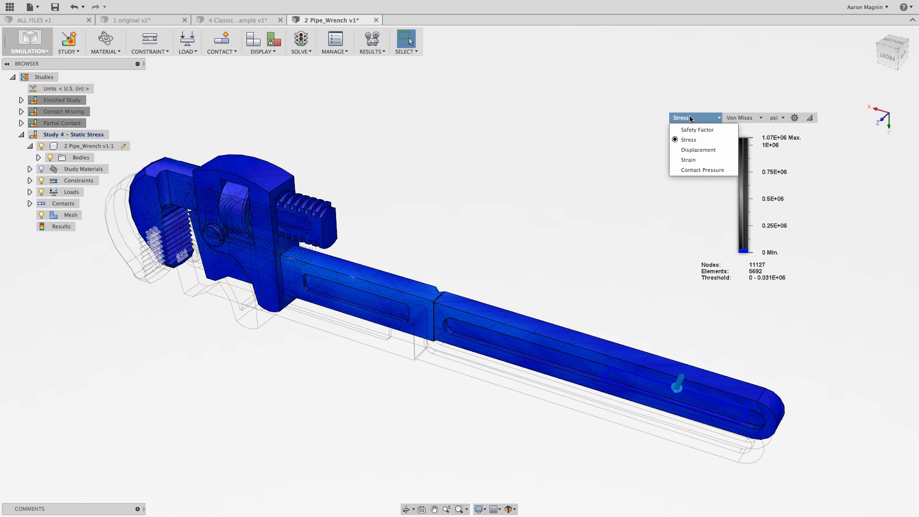
{"action": "left_click", "coordinate": [694, 150]}
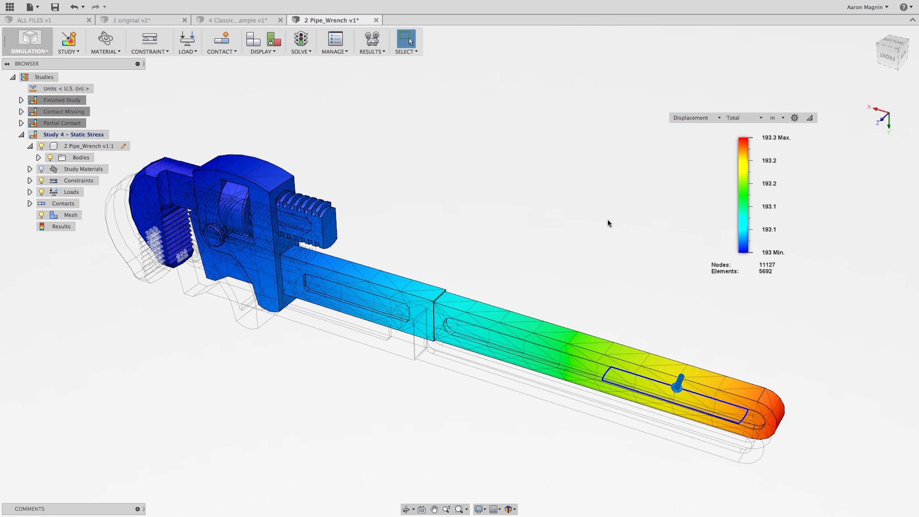
{"action": "middle_click_drag", "start_coordinate": [605, 223], "coordinate": [716, 182], "text": "shift"}
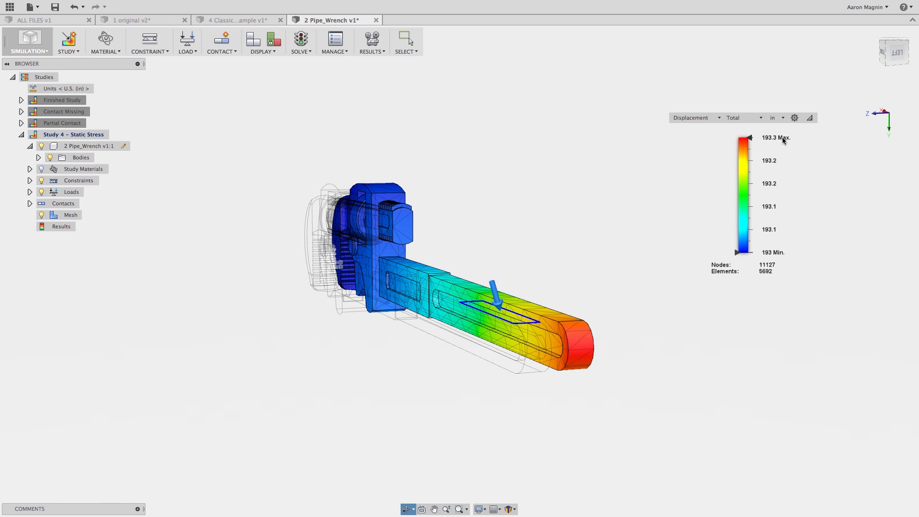
{"action": "middle_click_drag", "start_coordinate": [586, 209], "coordinate": [553, 273], "text": "shift"}
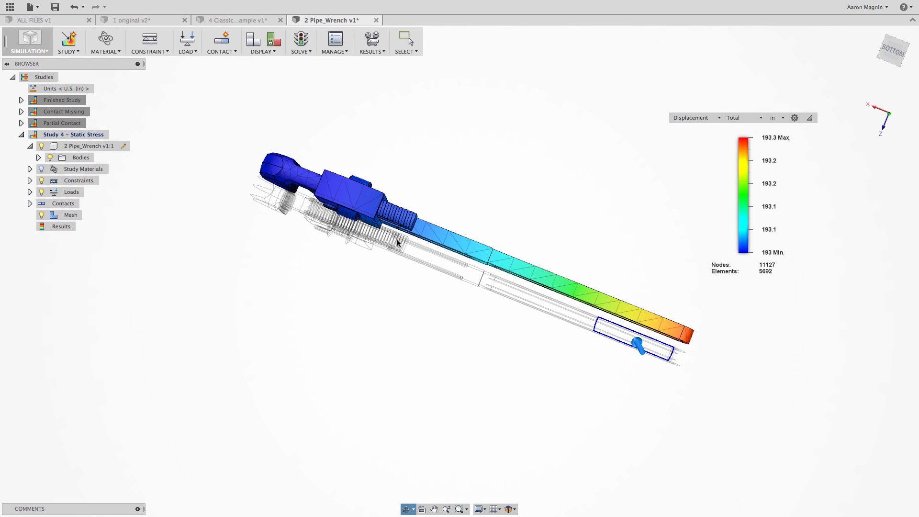
{"action": "key", "text": "Escape"}
{"action": "middle_click_drag", "start_coordinate": [385, 276], "coordinate": [383, 221], "text": "shift"}
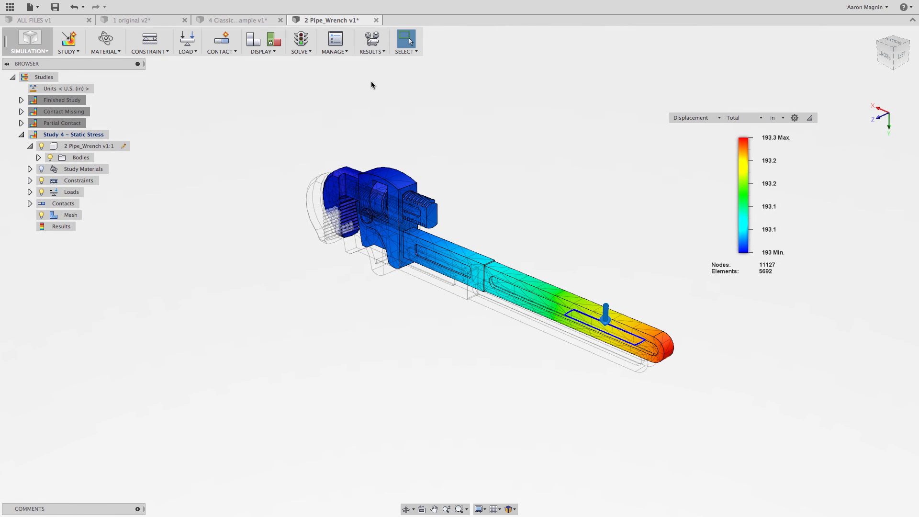
- Animate the displacement results at normal speed with 10 steps, examine the wrench's movement, and close the animation
{"action": "left_click", "coordinate": [371, 50]}
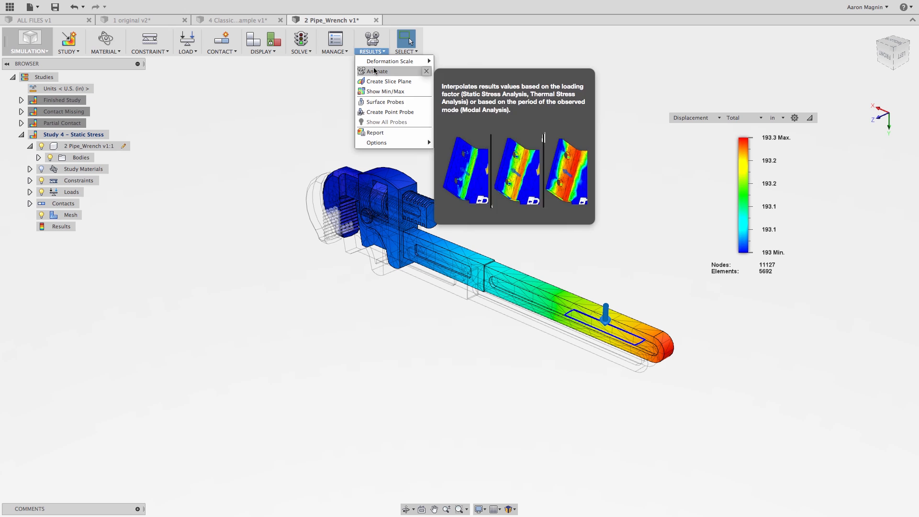
{"action": "left_click", "coordinate": [377, 72]}
{"action": "left_click", "coordinate": [822, 177]}
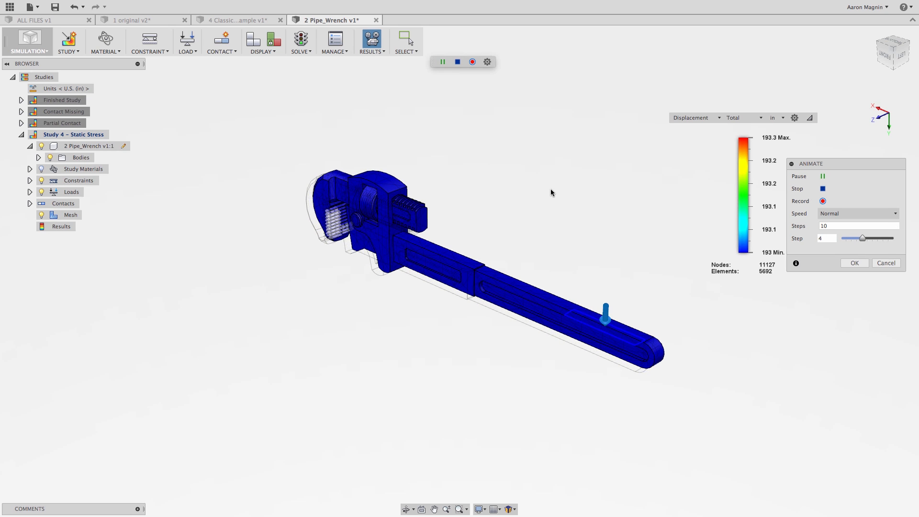
{"action": "middle_click_drag", "start_coordinate": [551, 192], "coordinate": [534, 201], "text": "shift"}
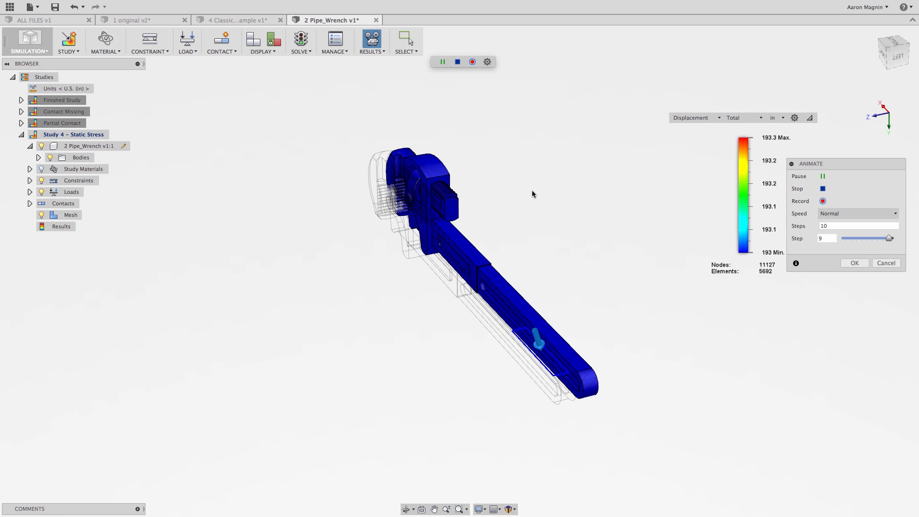
{"action": "left_click", "coordinate": [883, 262]}
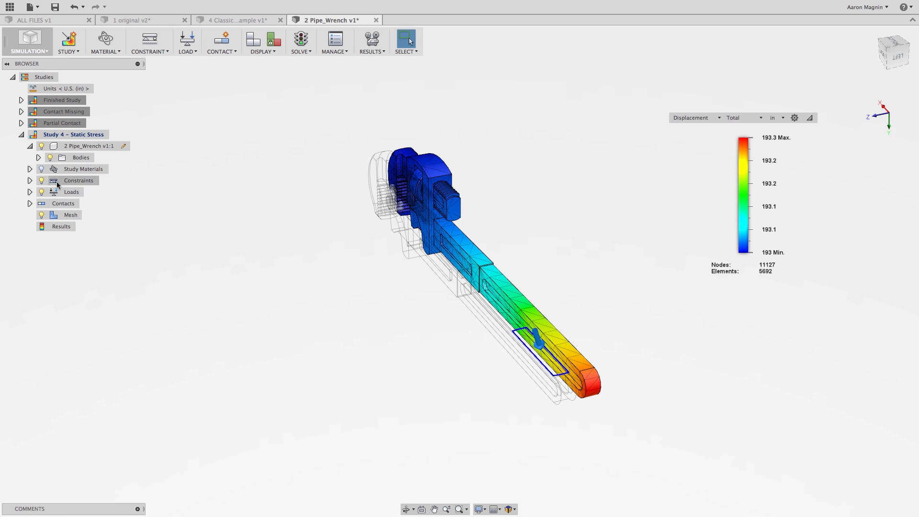
- Change the Frictionless1 constraint on the wrench's 17 jaw faces to a Fixed constraint in the X, Y and Z axes
{"action": "left_click", "coordinate": [30, 180]}
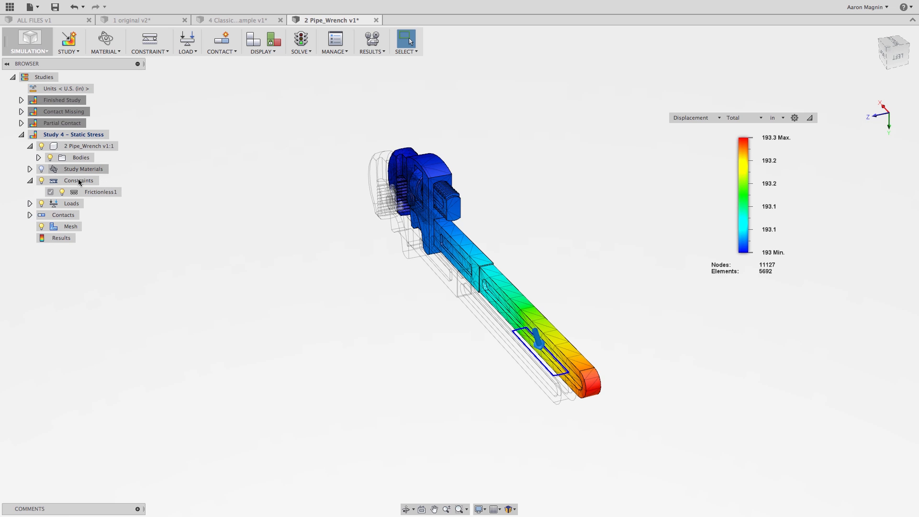
{"action": "right_click", "coordinate": [95, 192]}
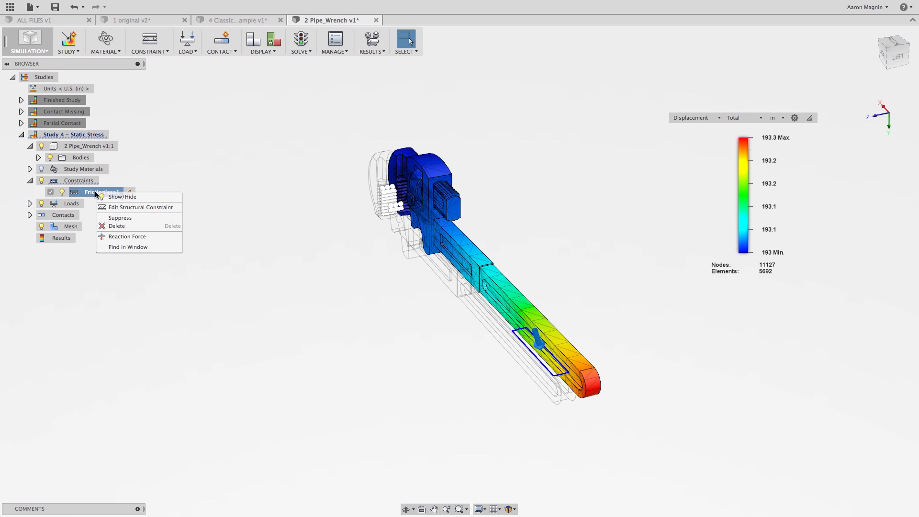
{"action": "left_click", "coordinate": [130, 209]}
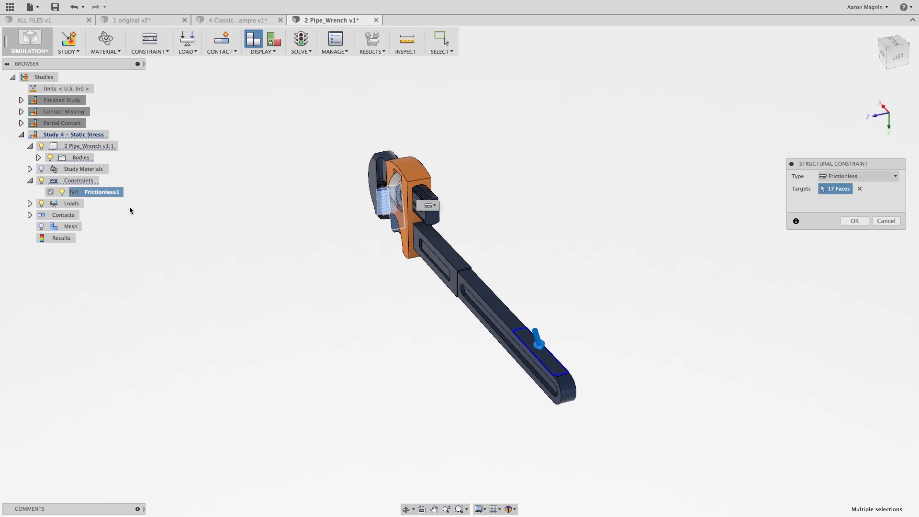
{"action": "left_click", "coordinate": [870, 177]}
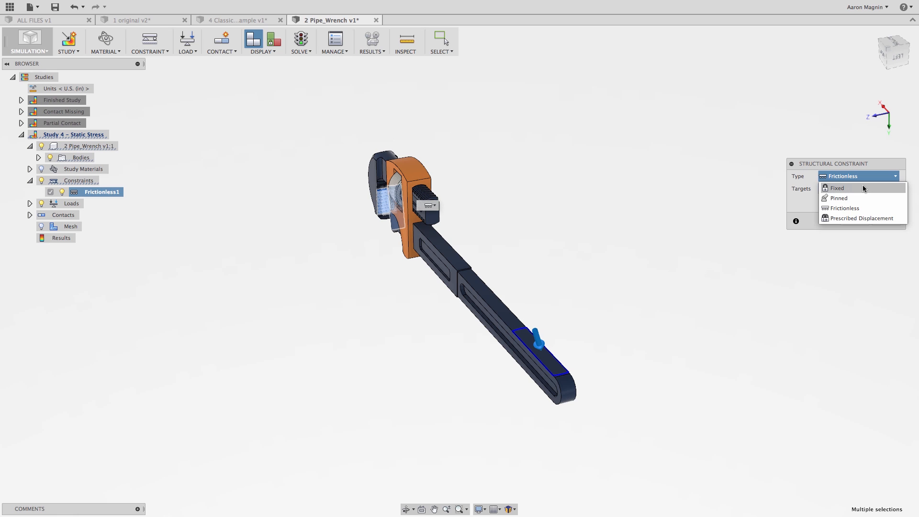
{"action": "left_click", "coordinate": [863, 187]}
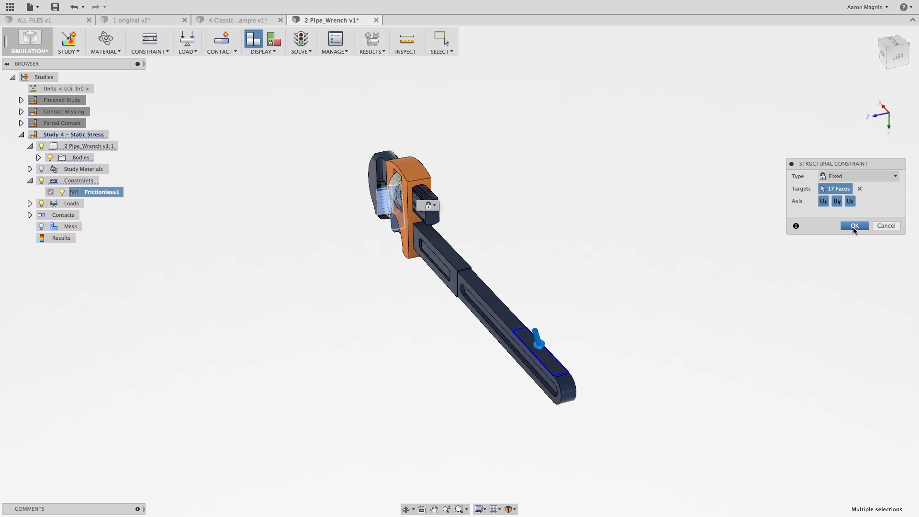
{"action": "key", "text": "Return"}
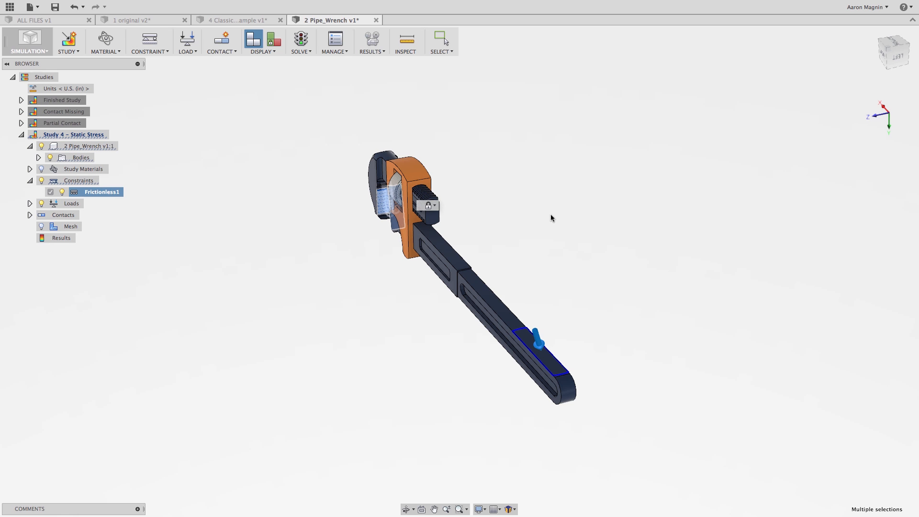
- Solve the static stress study again and examine the handle's displacement from the end and the front
{"action": "scroll", "coordinate": [564, 208], "scroll_direction": "left", "scroll_amount": 5, "text": "shift"}
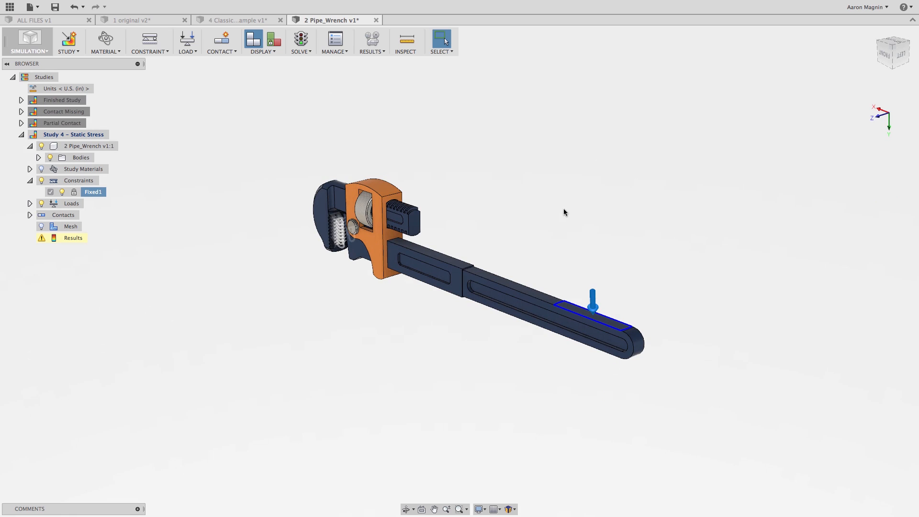
{"action": "left_click", "coordinate": [304, 42]}
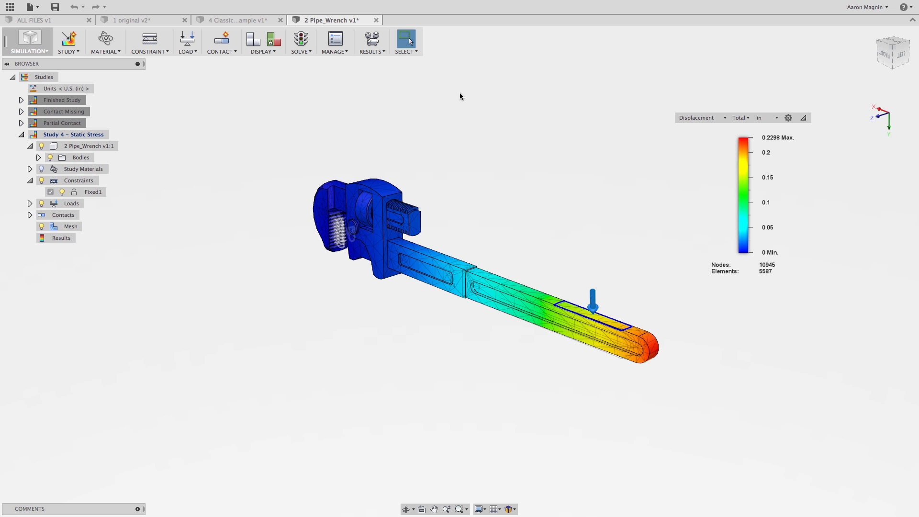
{"action": "middle_click_drag", "start_coordinate": [460, 126], "coordinate": [476, 130]}
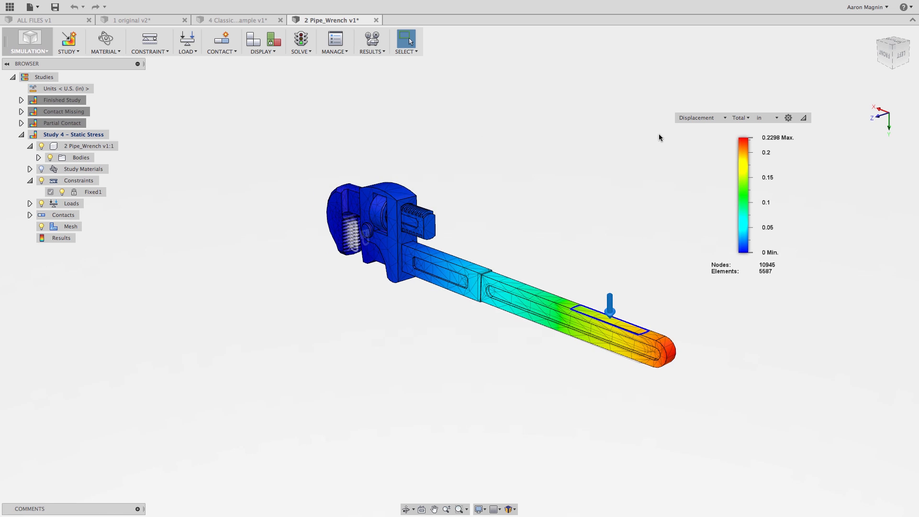
{"action": "middle_click_drag", "start_coordinate": [605, 168], "coordinate": [567, 162], "text": "shift"}
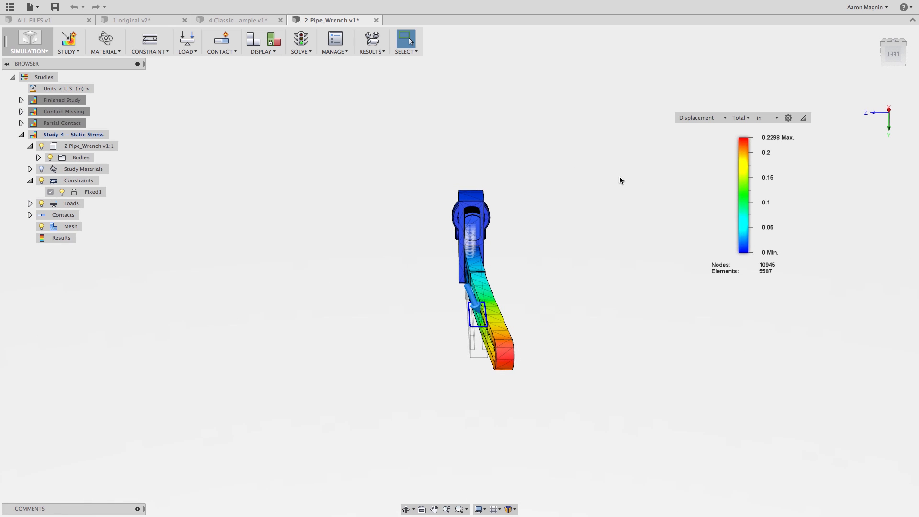
{"action": "middle_click_drag", "start_coordinate": [541, 191], "coordinate": [599, 206], "text": "shift"}
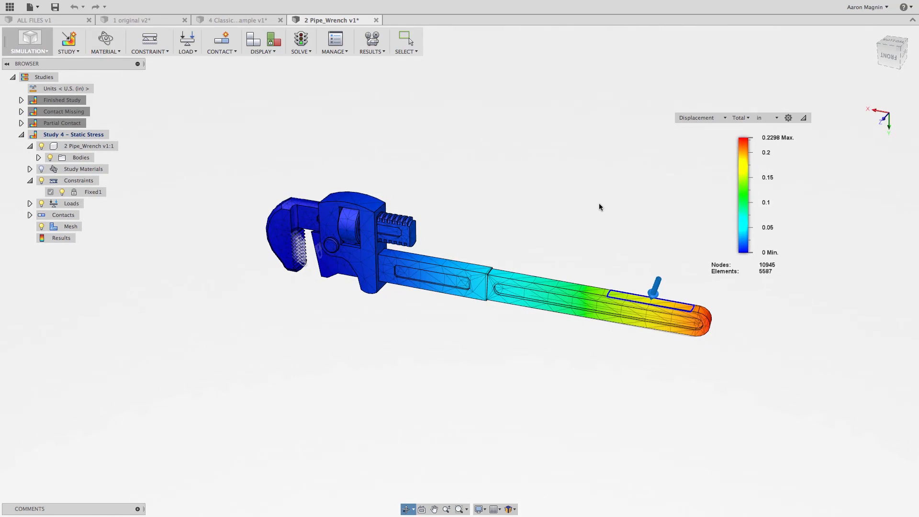
- Compare the wrench's Von Mises stress and safety factor results, and leave the stress plot displayed
{"action": "left_click", "coordinate": [704, 124]}
{"action": "left_click", "coordinate": [702, 138]}
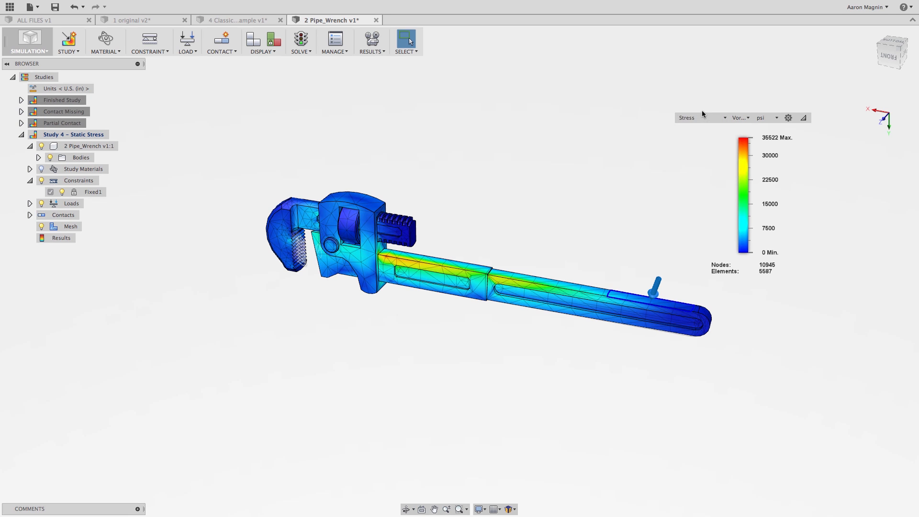
{"action": "left_click", "coordinate": [703, 115]}
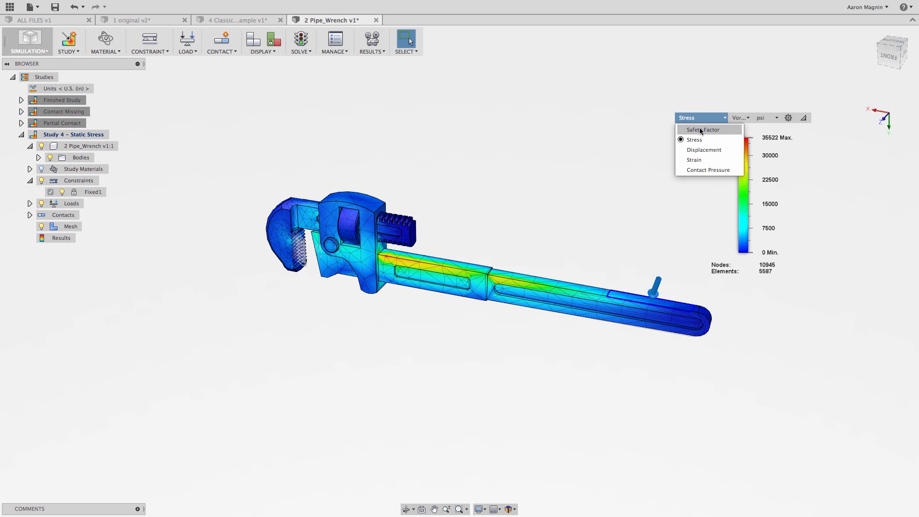
{"action": "left_click", "coordinate": [702, 130]}
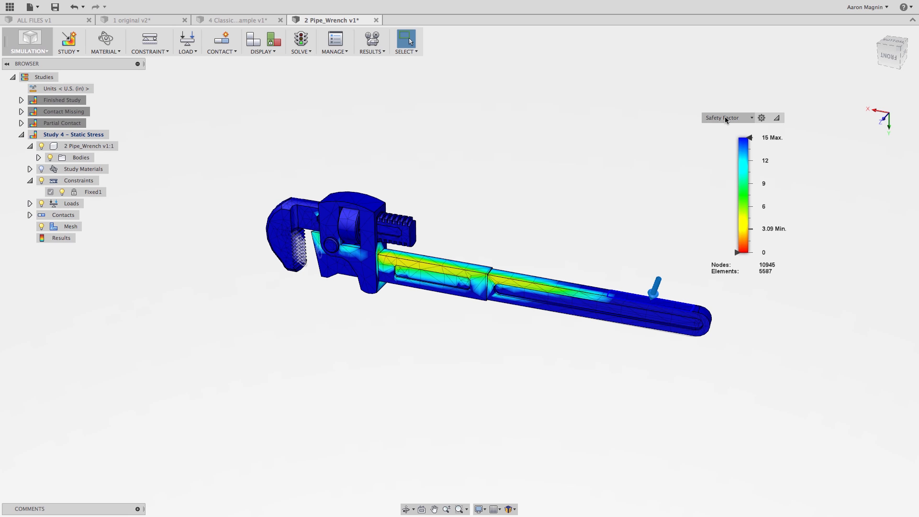
{"action": "mouse_move", "coordinate": [737, 251]}
{"action": "left_mouse_down"}
{"action": "mouse_move", "coordinate": [736, 228]}
{"action": "mouse_move", "coordinate": [737, 253]}
{"action": "left_mouse_up"}
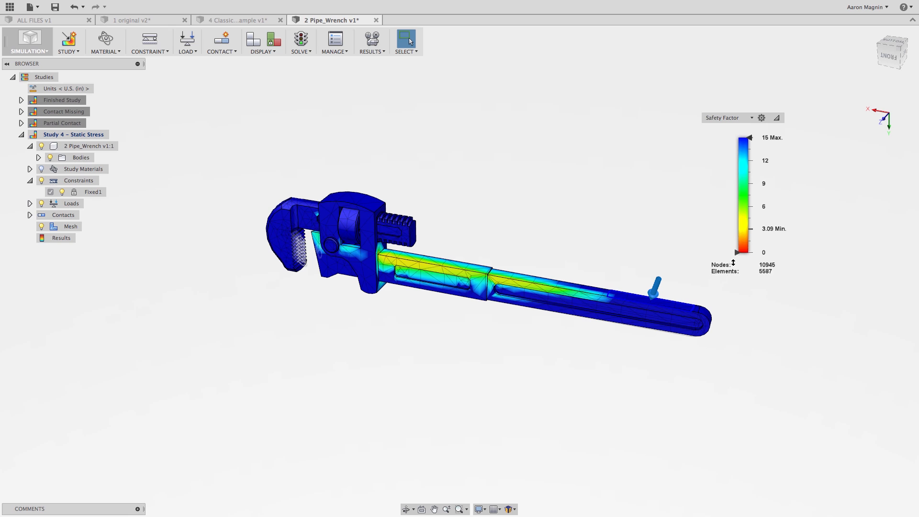
{"action": "left_click", "coordinate": [720, 118]}
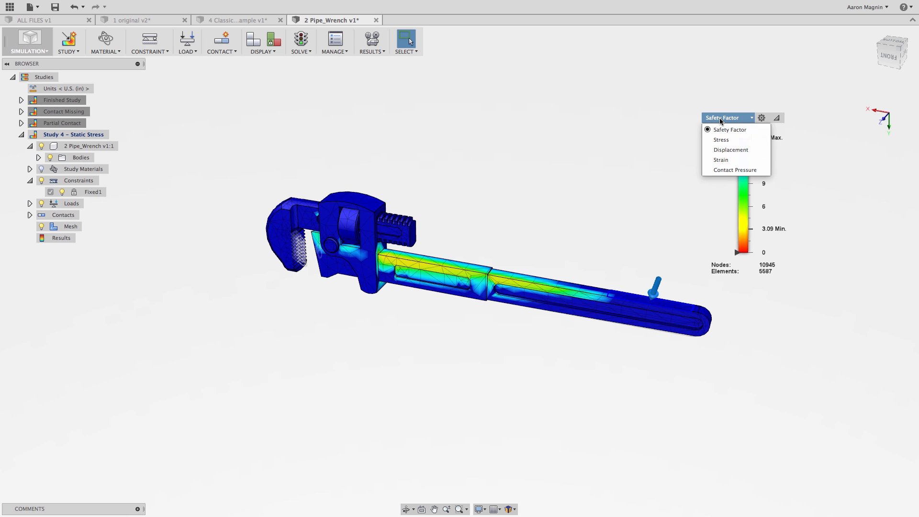
{"action": "left_click", "coordinate": [708, 141]}
{"action": "mouse_move", "coordinate": [749, 138]}
{"action": "left_mouse_down"}
{"action": "mouse_move", "coordinate": [742, 172]}
{"action": "mouse_move", "coordinate": [742, 137]}
{"action": "left_mouse_up"}
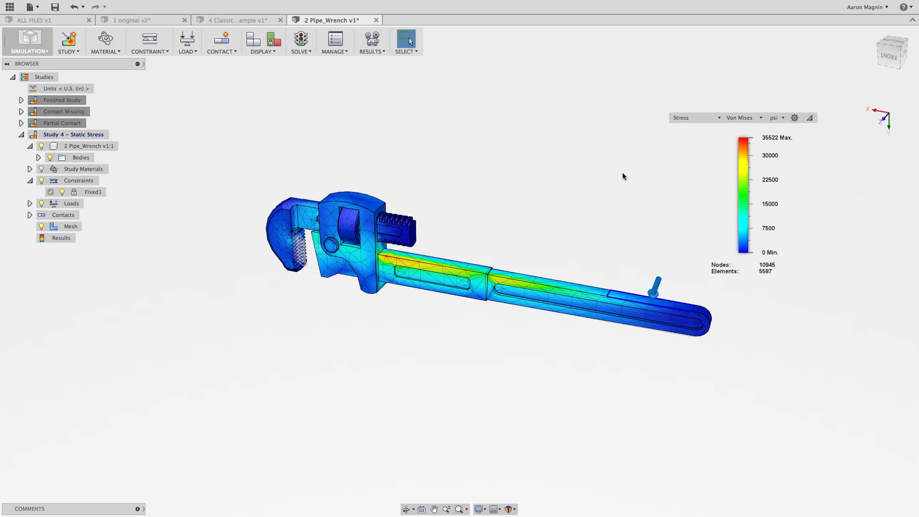
{"action": "key", "text": "super+Tab"}
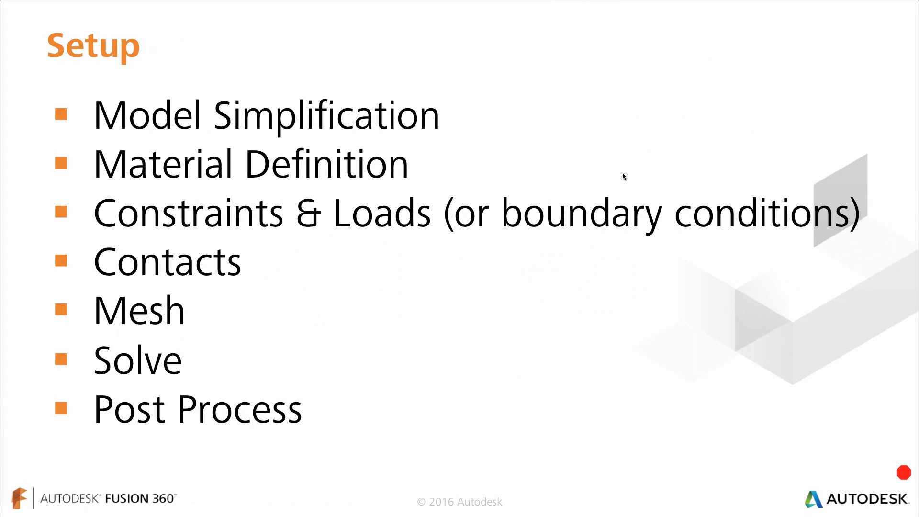
{"action": "key", "text": "Right"}
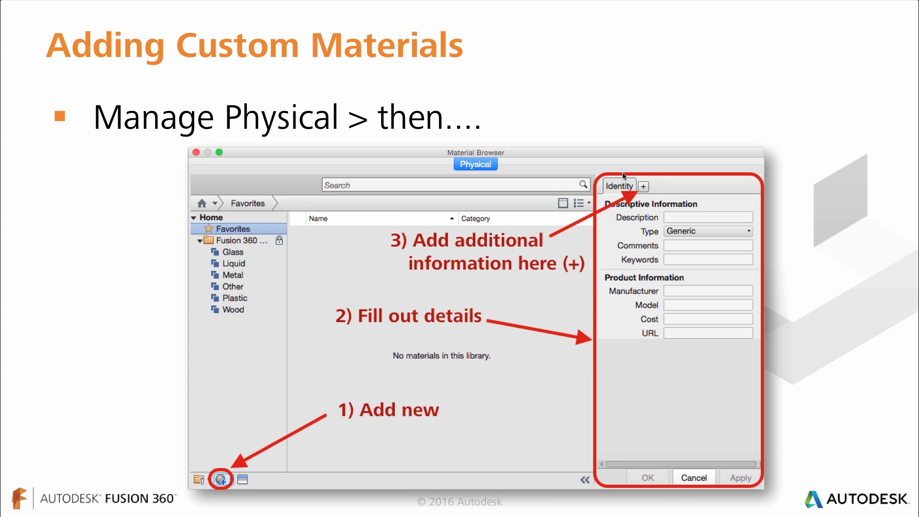
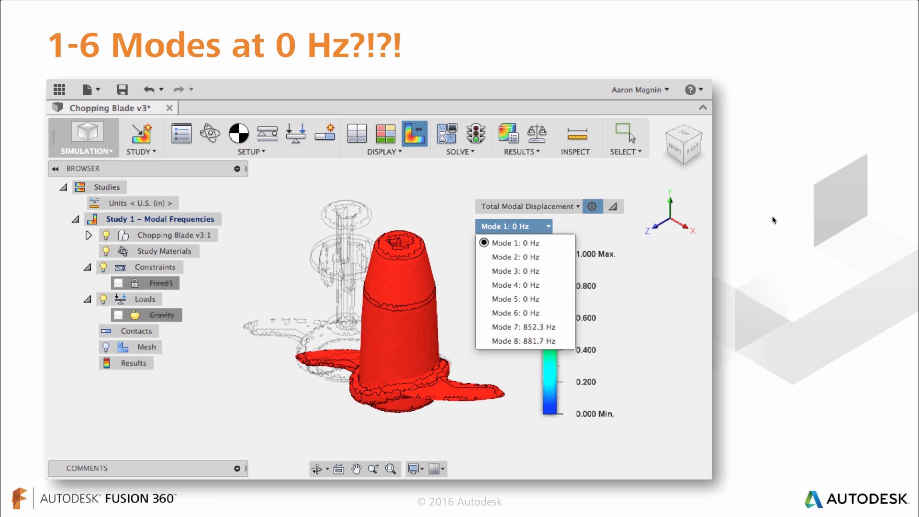
- Switch to Fusion 360 and open the 4 Ship Propeller - Freq design from the project, hiding the project's file list
{"action": "key", "text": "super+Tab"}
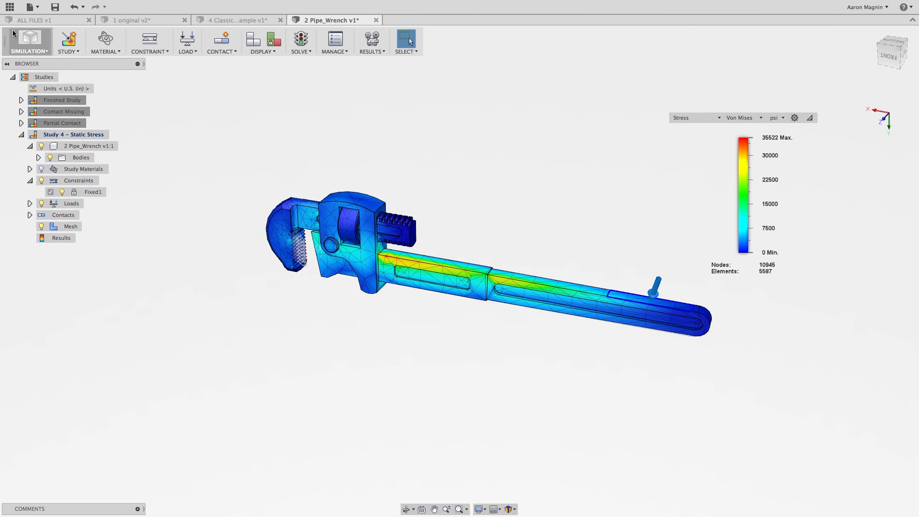
{"action": "left_click", "coordinate": [10, 7]}
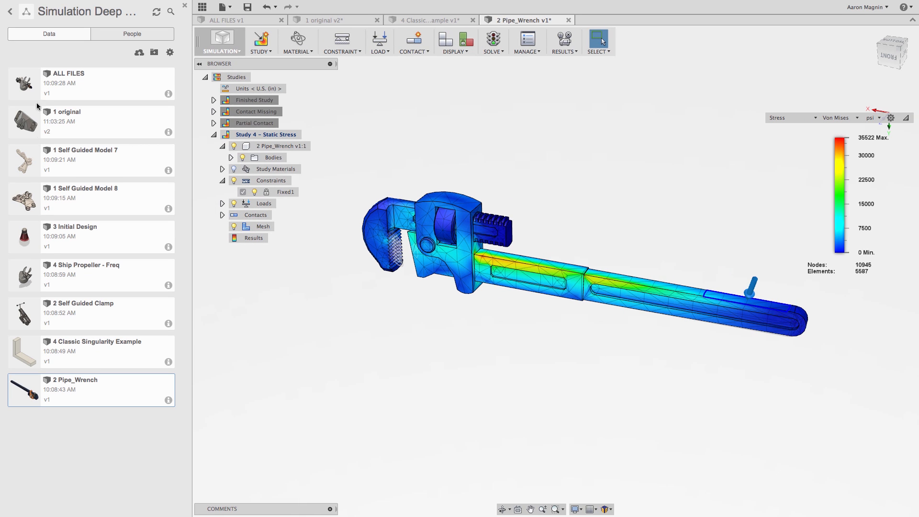
{"action": "double_click", "coordinate": [63, 271]}
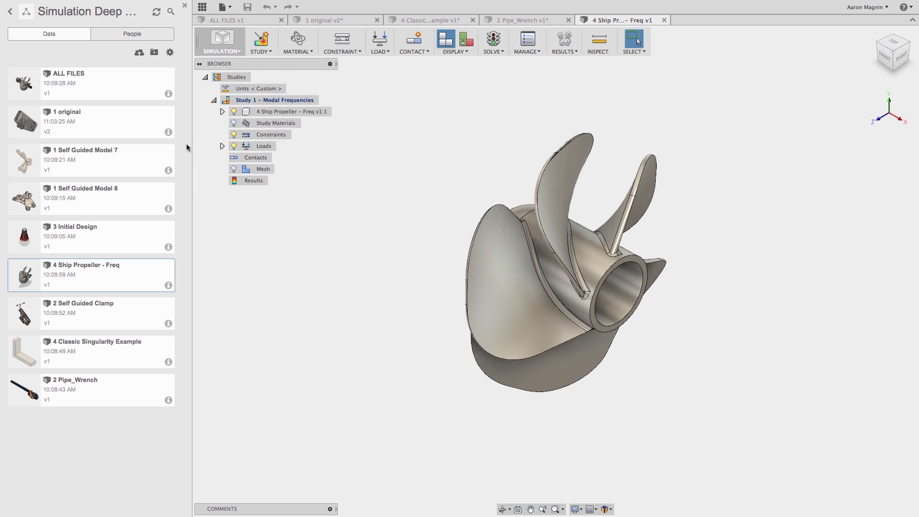
{"action": "left_click", "coordinate": [186, 7]}
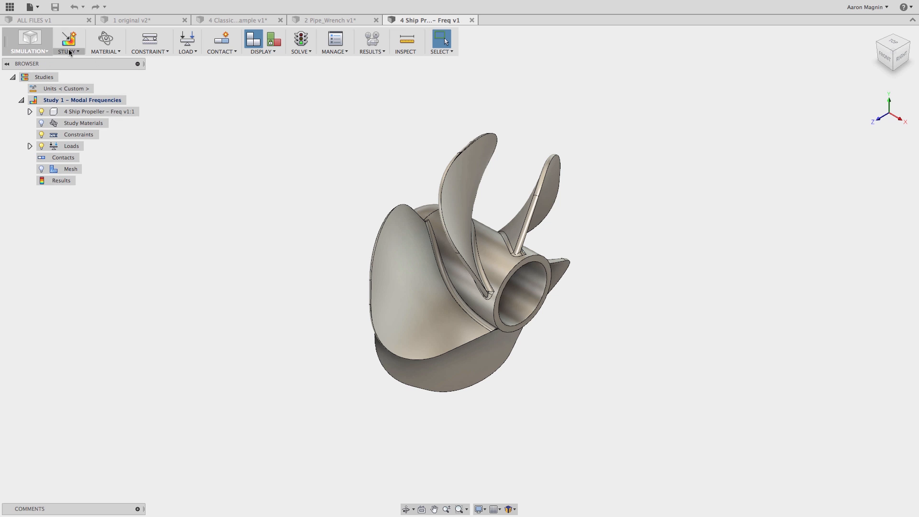
- Create a second Modal Frequencies study for the ship propeller with 8 modes and 0.1 mm contact tolerance, and solve it
{"action": "left_click", "coordinate": [69, 42]}
{"action": "left_click", "coordinate": [436, 254]}
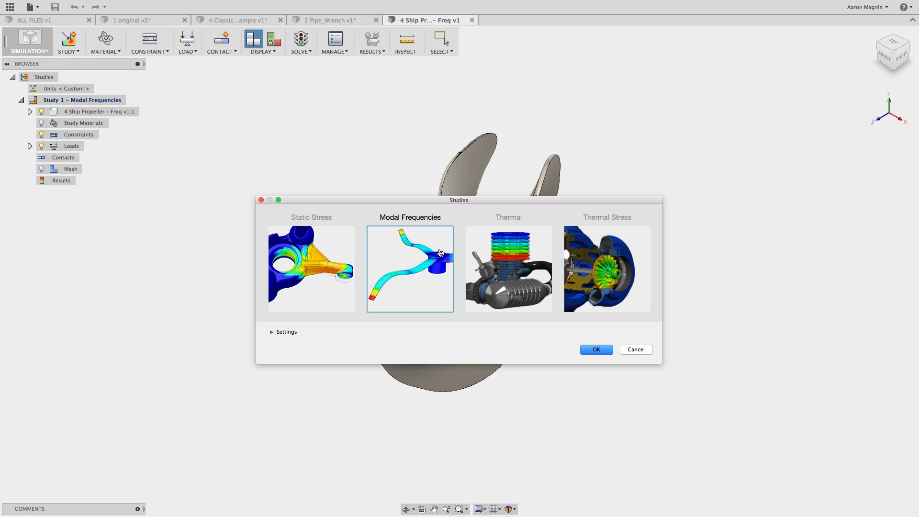
{"action": "left_click", "coordinate": [271, 331]}
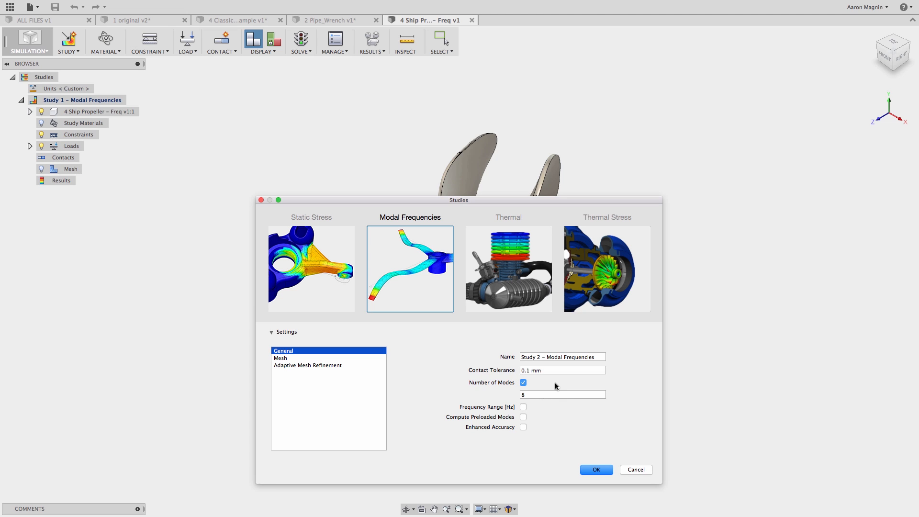
{"action": "left_click", "coordinate": [593, 471]}
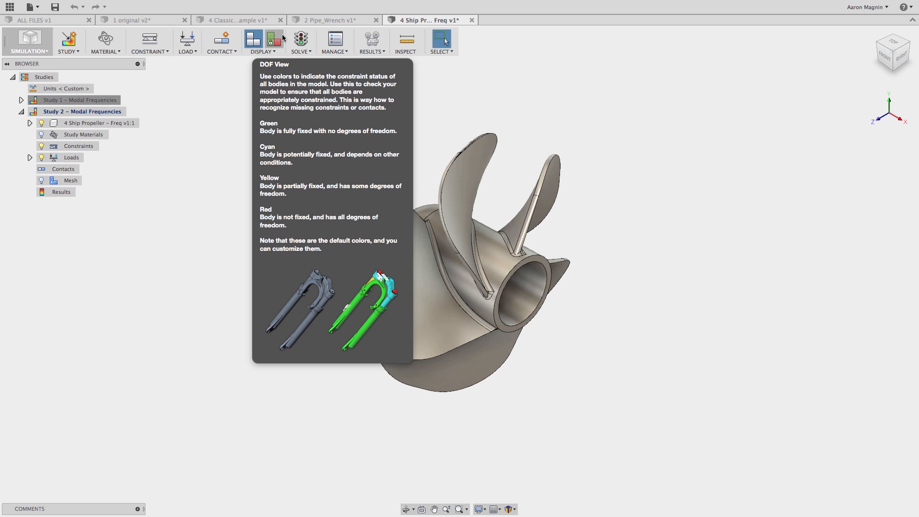
{"action": "left_click", "coordinate": [308, 41]}
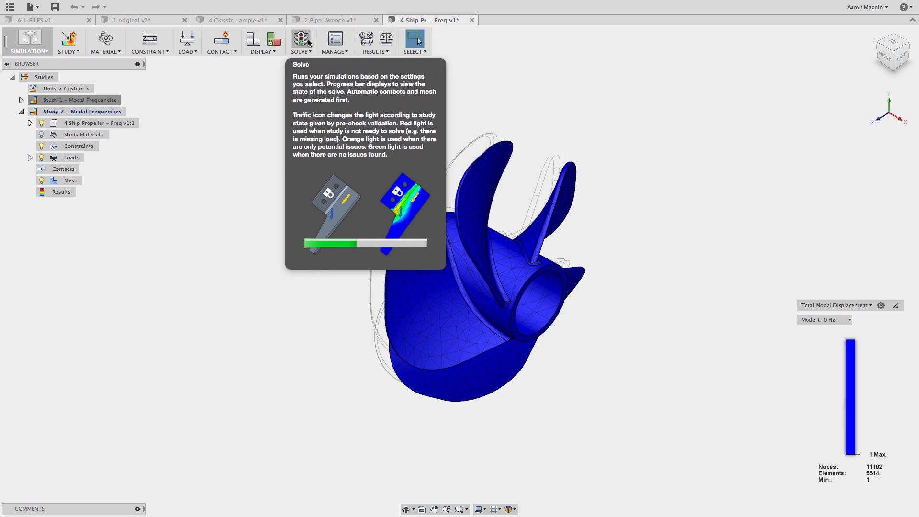
- Compare the propeller's modal displacement shapes for modes 1, 2, 3 and 5 from several viewpoints
{"action": "middle_click_drag", "start_coordinate": [639, 181], "coordinate": [699, 242], "text": "shift"}
{"action": "left_click", "coordinate": [802, 318]}
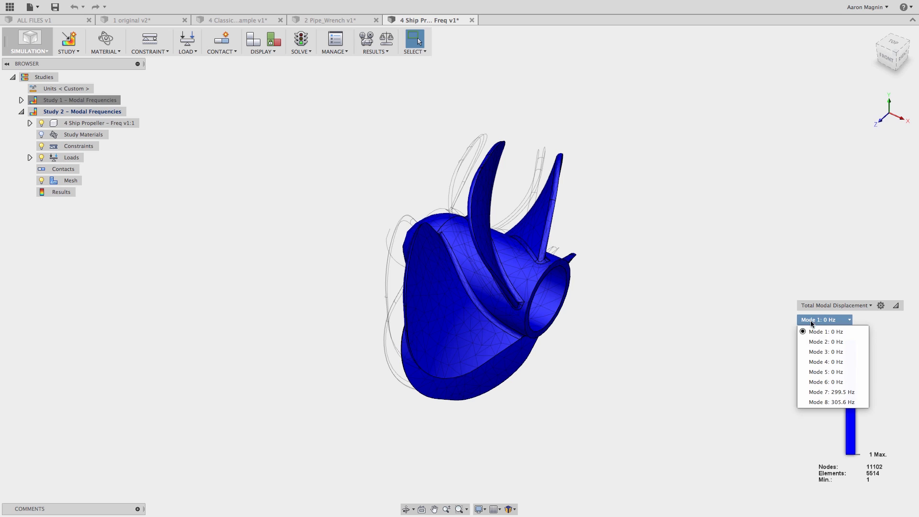
{"action": "left_click", "coordinate": [819, 338]}
{"action": "left_click", "coordinate": [819, 320]}
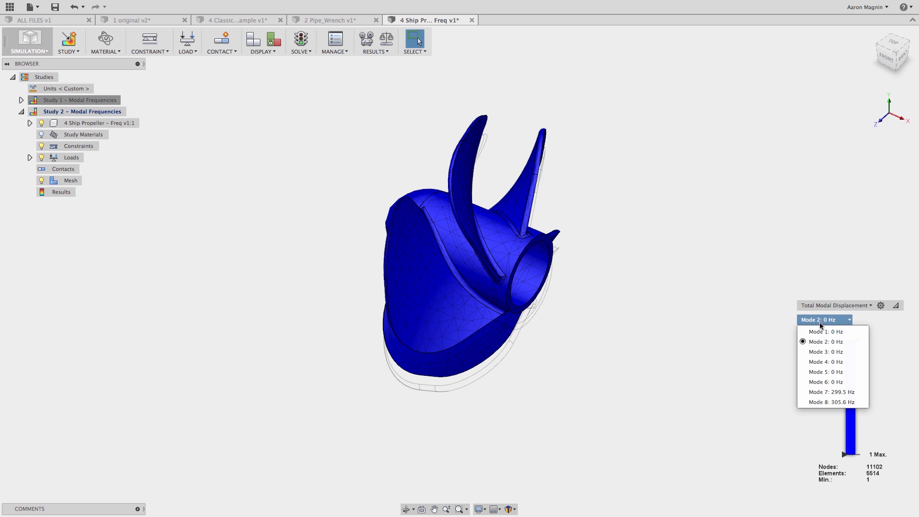
{"action": "left_click", "coordinate": [820, 351]}
{"action": "left_click", "coordinate": [822, 321]}
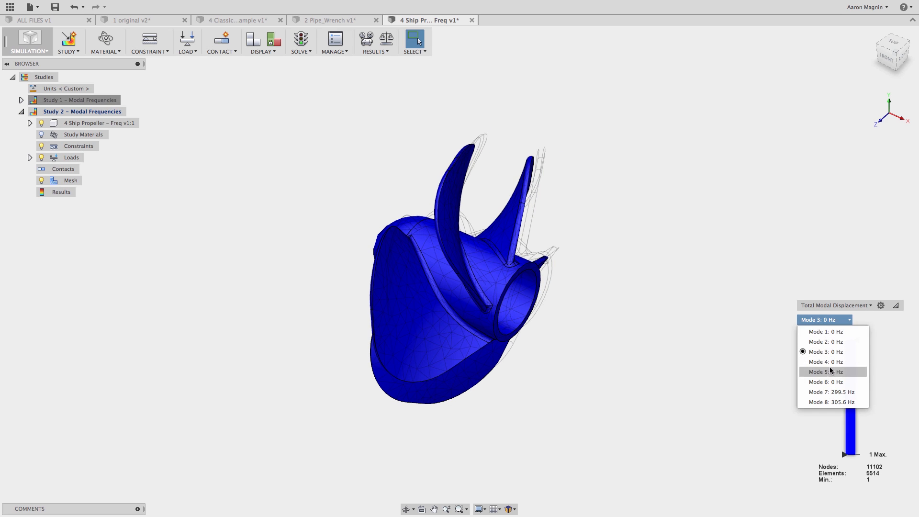
{"action": "left_click", "coordinate": [829, 367]}
{"action": "middle_click_drag", "start_coordinate": [619, 296], "coordinate": [564, 262], "text": "shift"}
{"action": "key", "text": "Escape"}
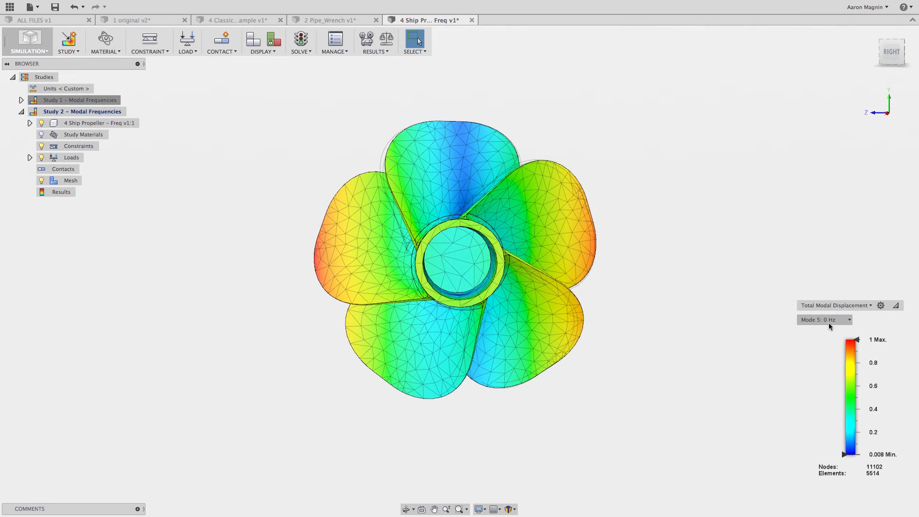
{"action": "middle_click_drag", "start_coordinate": [464, 184], "coordinate": [618, 289], "text": "shift"}
- Display Mode 1, animate the propeller's movement at normal speed with 10 steps, and close the animation
{"action": "left_click", "coordinate": [805, 318]}
{"action": "left_click", "coordinate": [817, 330]}
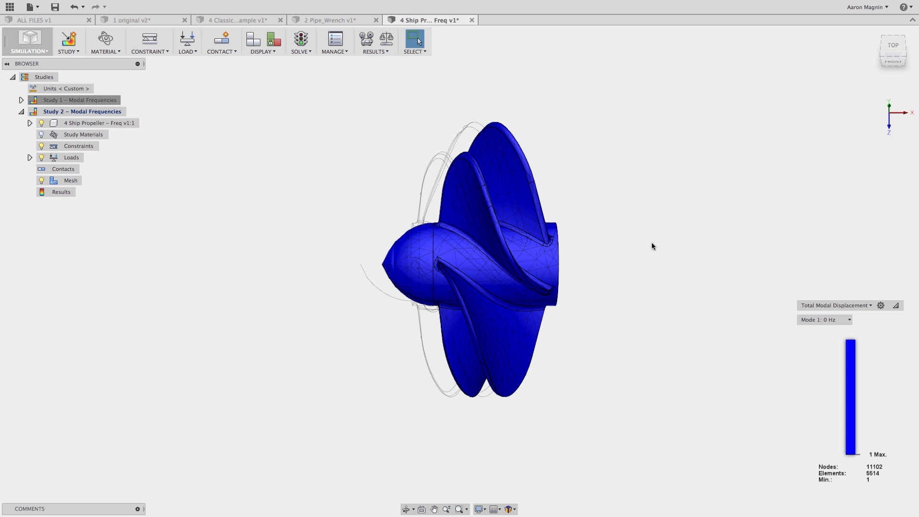
{"action": "middle_click_drag", "start_coordinate": [653, 243], "coordinate": [651, 236], "text": "shift"}
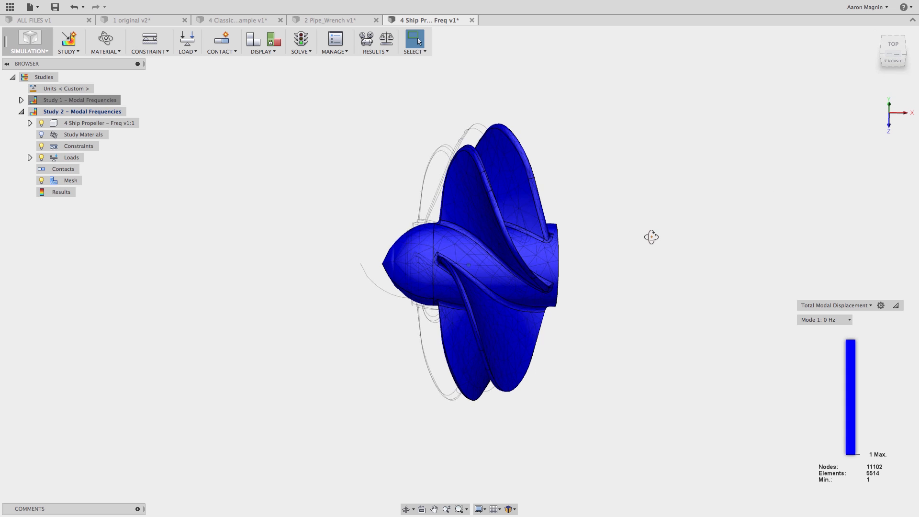
{"action": "left_click", "coordinate": [366, 39]}
{"action": "left_click", "coordinate": [823, 176]}
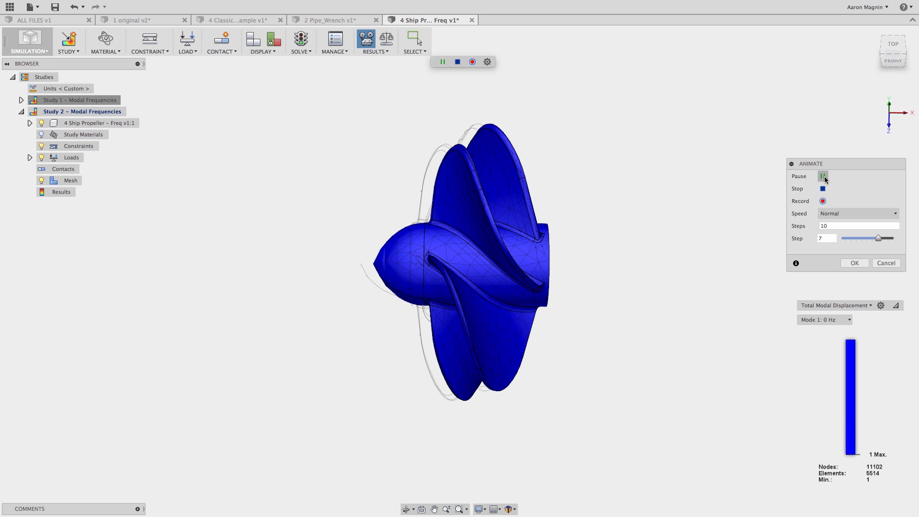
{"action": "left_click", "coordinate": [854, 262]}
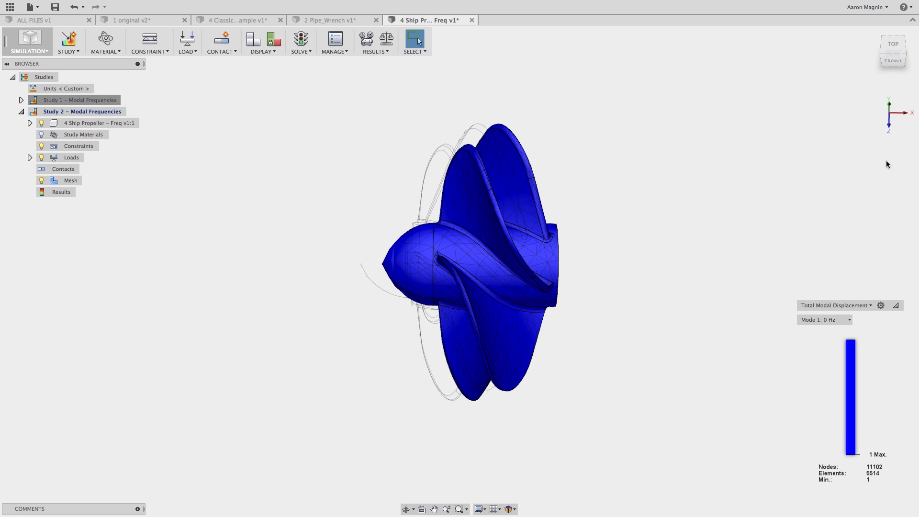
- Display Mode 4, animate the propeller's displacement at normal speed with 10 steps, and close the animation
{"action": "left_click", "coordinate": [838, 320]}
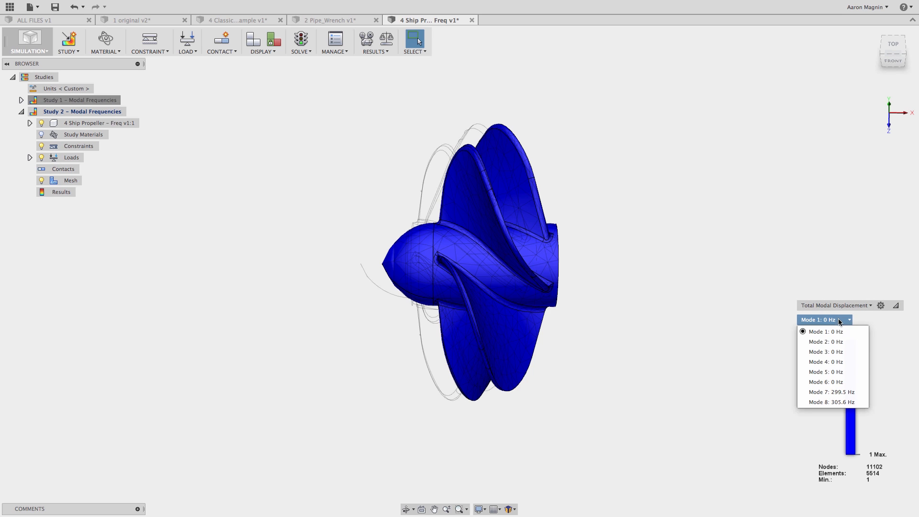
{"action": "left_click", "coordinate": [831, 362]}
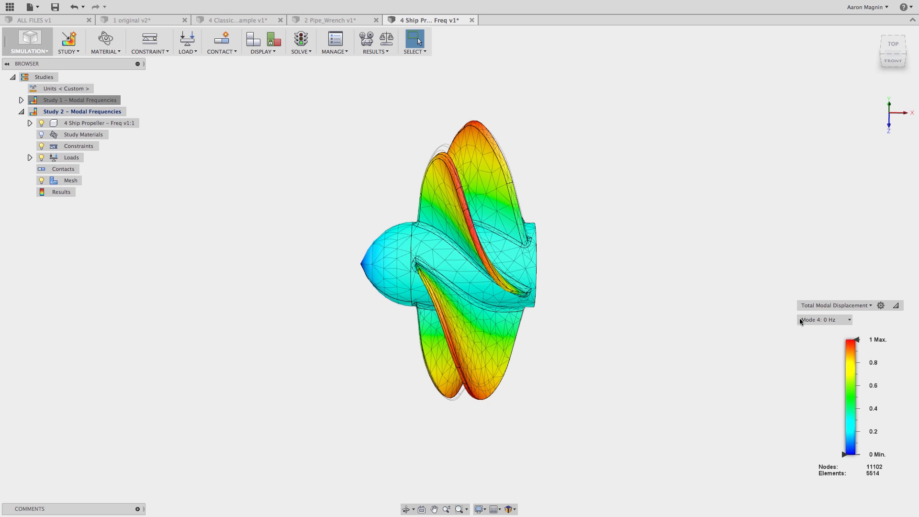
{"action": "left_click", "coordinate": [360, 38]}
{"action": "left_click", "coordinate": [820, 177]}
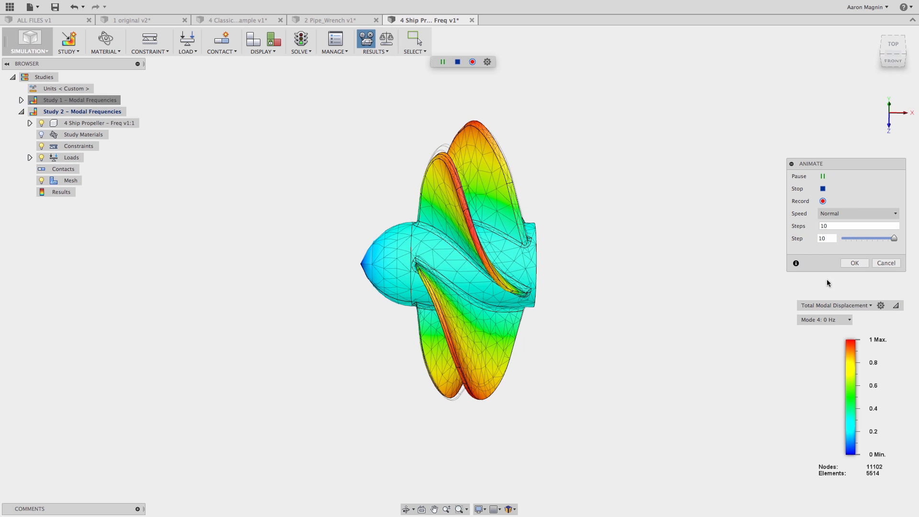
{"action": "left_click", "coordinate": [854, 263]}
- Display Mode 7, animate it at normal speed with 10 steps, examine the blades' bending from several sides, and close the animation
{"action": "left_click", "coordinate": [832, 320]}
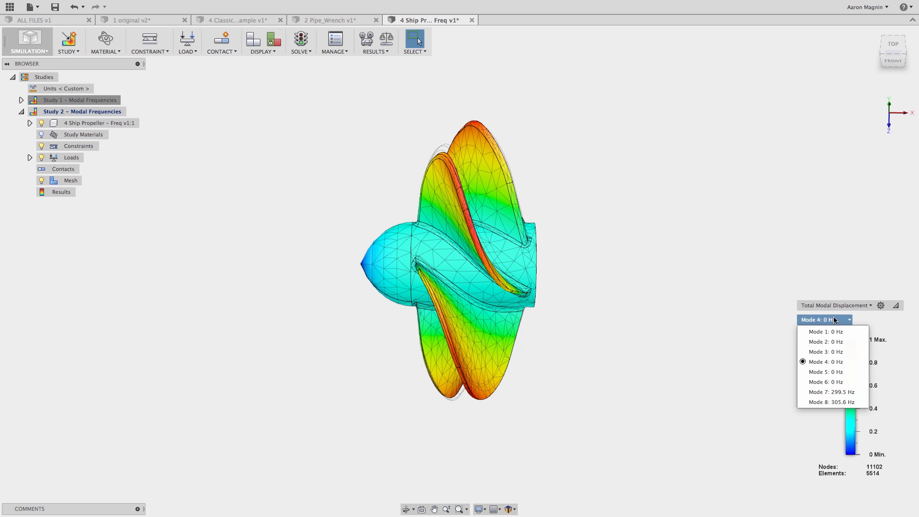
{"action": "left_click", "coordinate": [832, 390]}
{"action": "middle_click_drag", "start_coordinate": [541, 223], "coordinate": [636, 179], "text": "shift"}
{"action": "left_click", "coordinate": [366, 38]}
{"action": "middle_click_drag", "start_coordinate": [563, 123], "coordinate": [466, 83], "text": "shift"}
{"action": "left_click", "coordinate": [441, 60]}
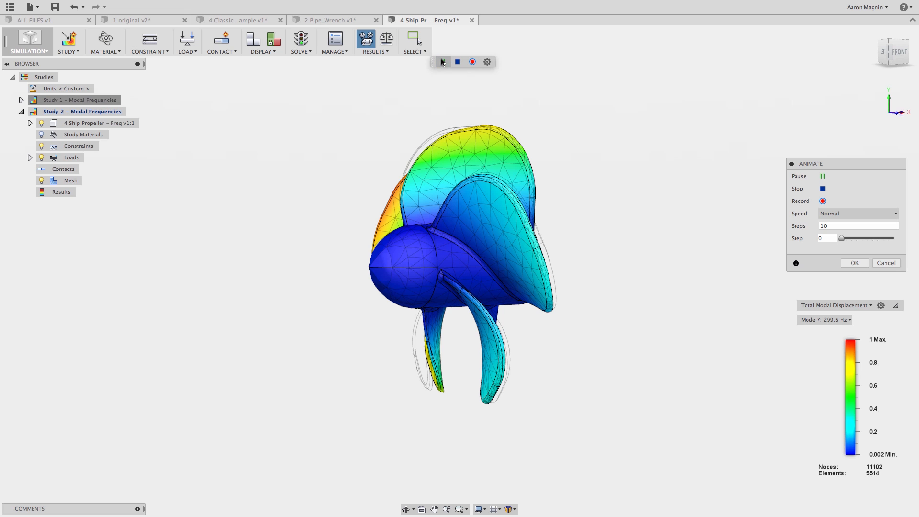
{"action": "middle_click_drag", "start_coordinate": [442, 124], "coordinate": [570, 143], "text": "shift"}
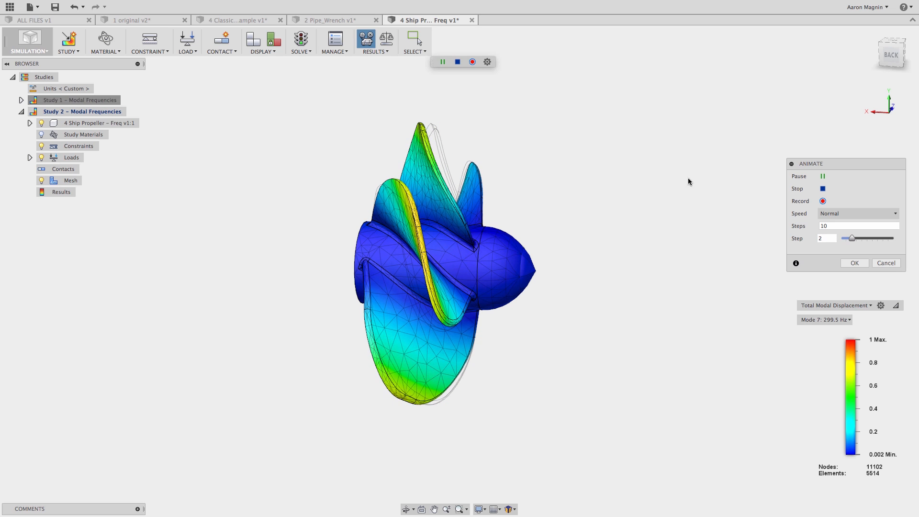
{"action": "left_click", "coordinate": [885, 263]}
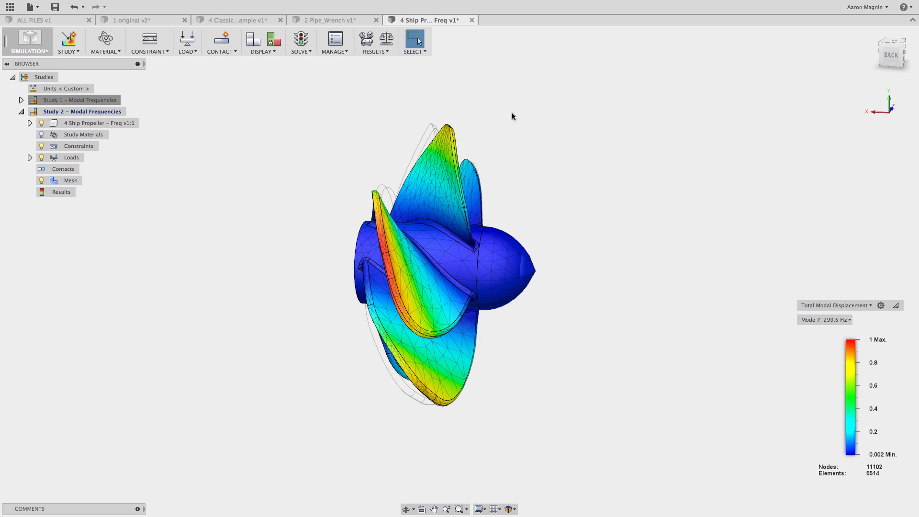
- Review the modal mass participation factors in X, Y and Z for Mode 7, and close the table
{"action": "left_click", "coordinate": [384, 52]}
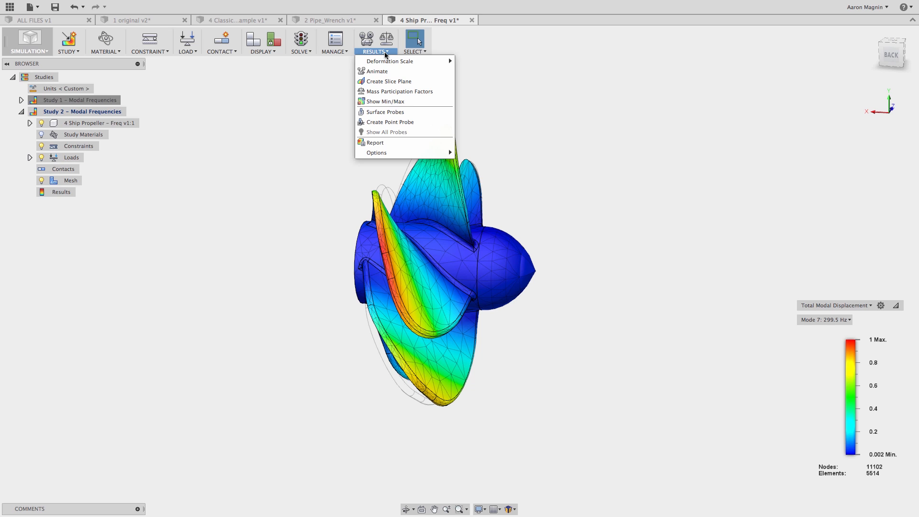
{"action": "left_click", "coordinate": [383, 91]}
{"action": "left_click_drag", "start_coordinate": [445, 203], "coordinate": [556, 110]}
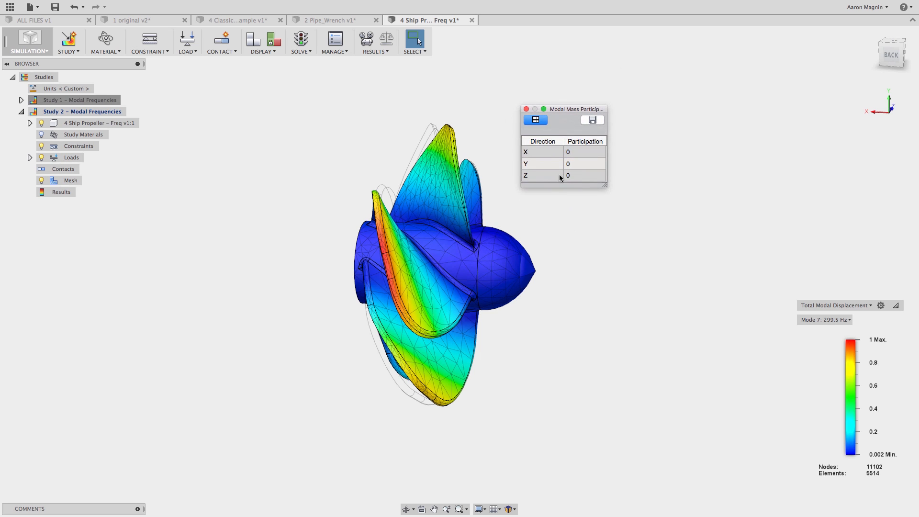
{"action": "left_click_drag", "start_coordinate": [577, 187], "coordinate": [555, 230]}
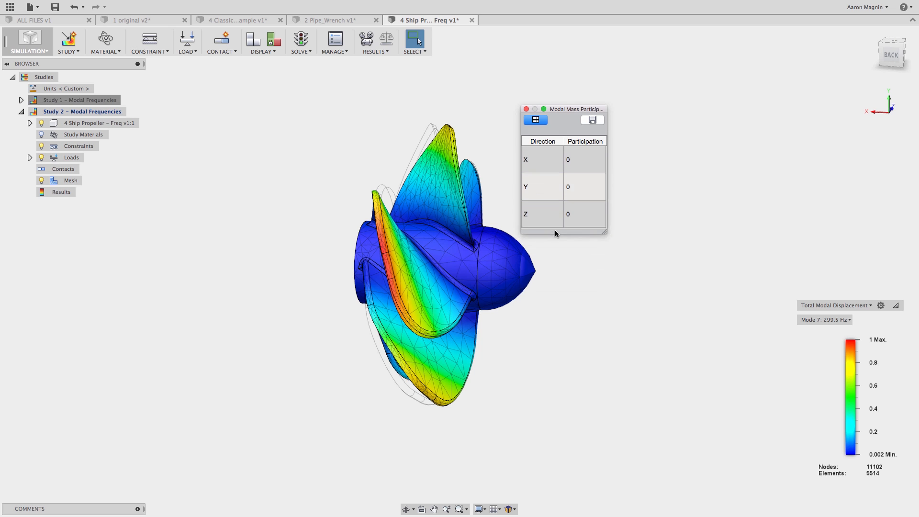
{"action": "left_click", "coordinate": [526, 109]}
- Display the propeller's Mode 8 displacement result and view the blades from the nose end
{"action": "middle_click_drag", "start_coordinate": [615, 236], "coordinate": [566, 232], "text": "shift"}
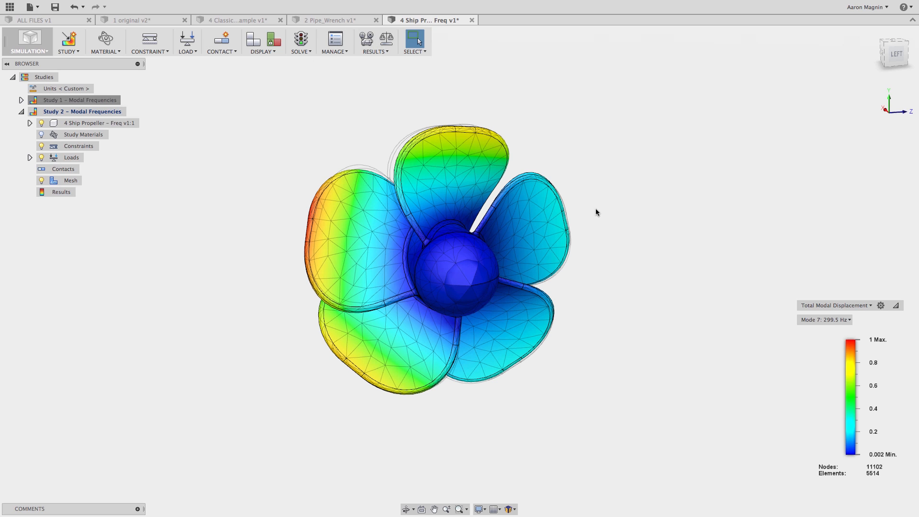
{"action": "left_click", "coordinate": [808, 318]}
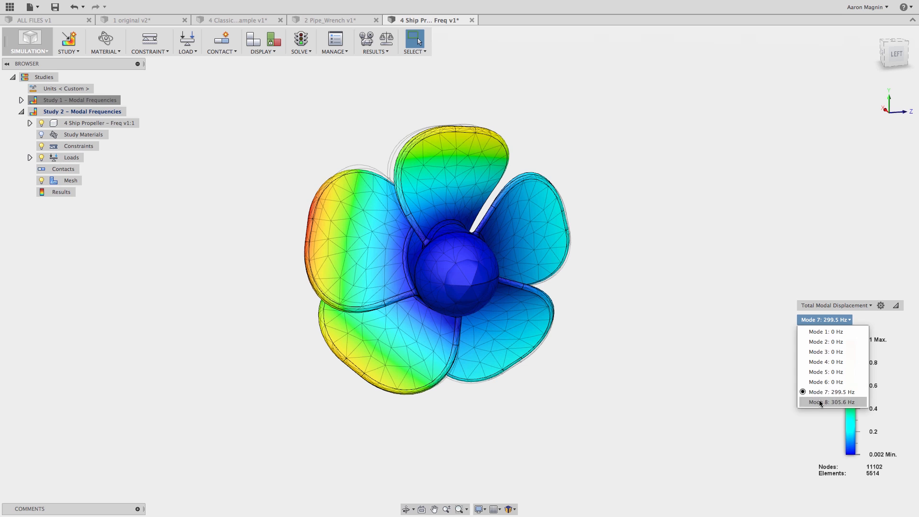
{"action": "left_click", "coordinate": [819, 401]}
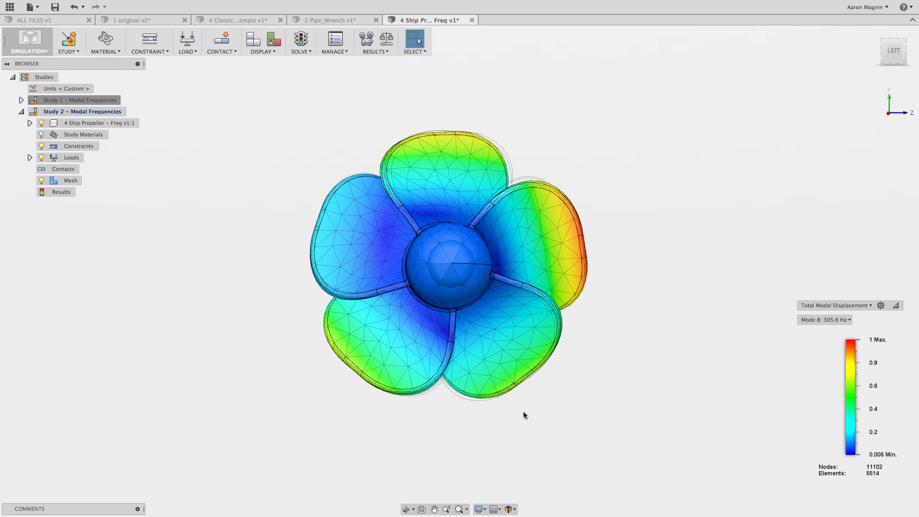
- Switch back to the slide presentation and advance to the next slide
{"action": "key", "text": "super+Tab"}
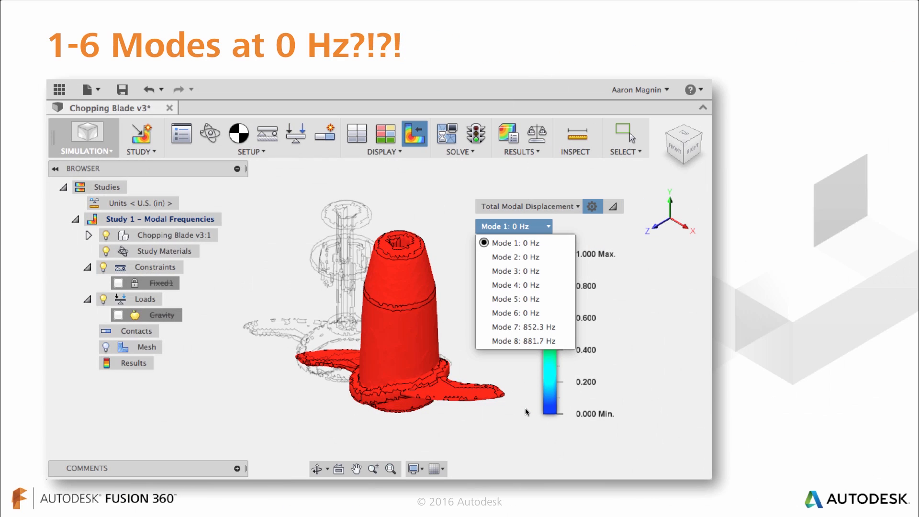
{"action": "key", "text": "Right"}
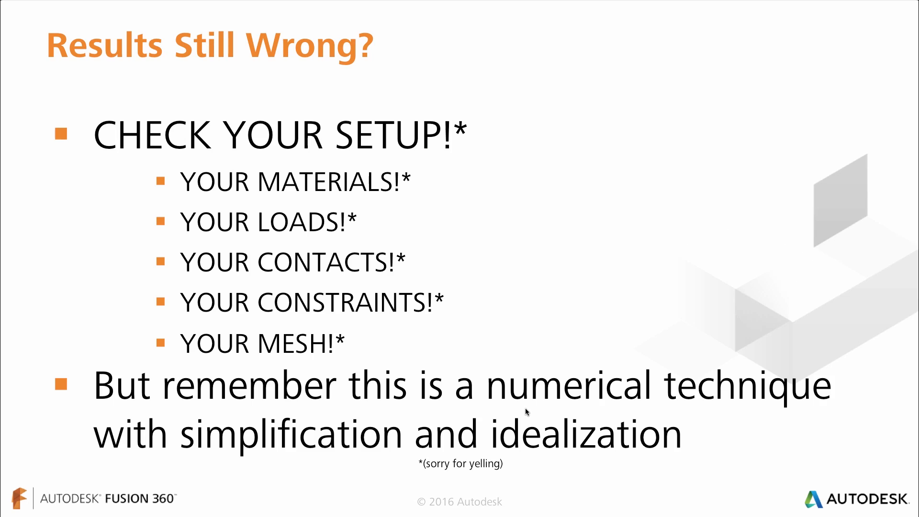